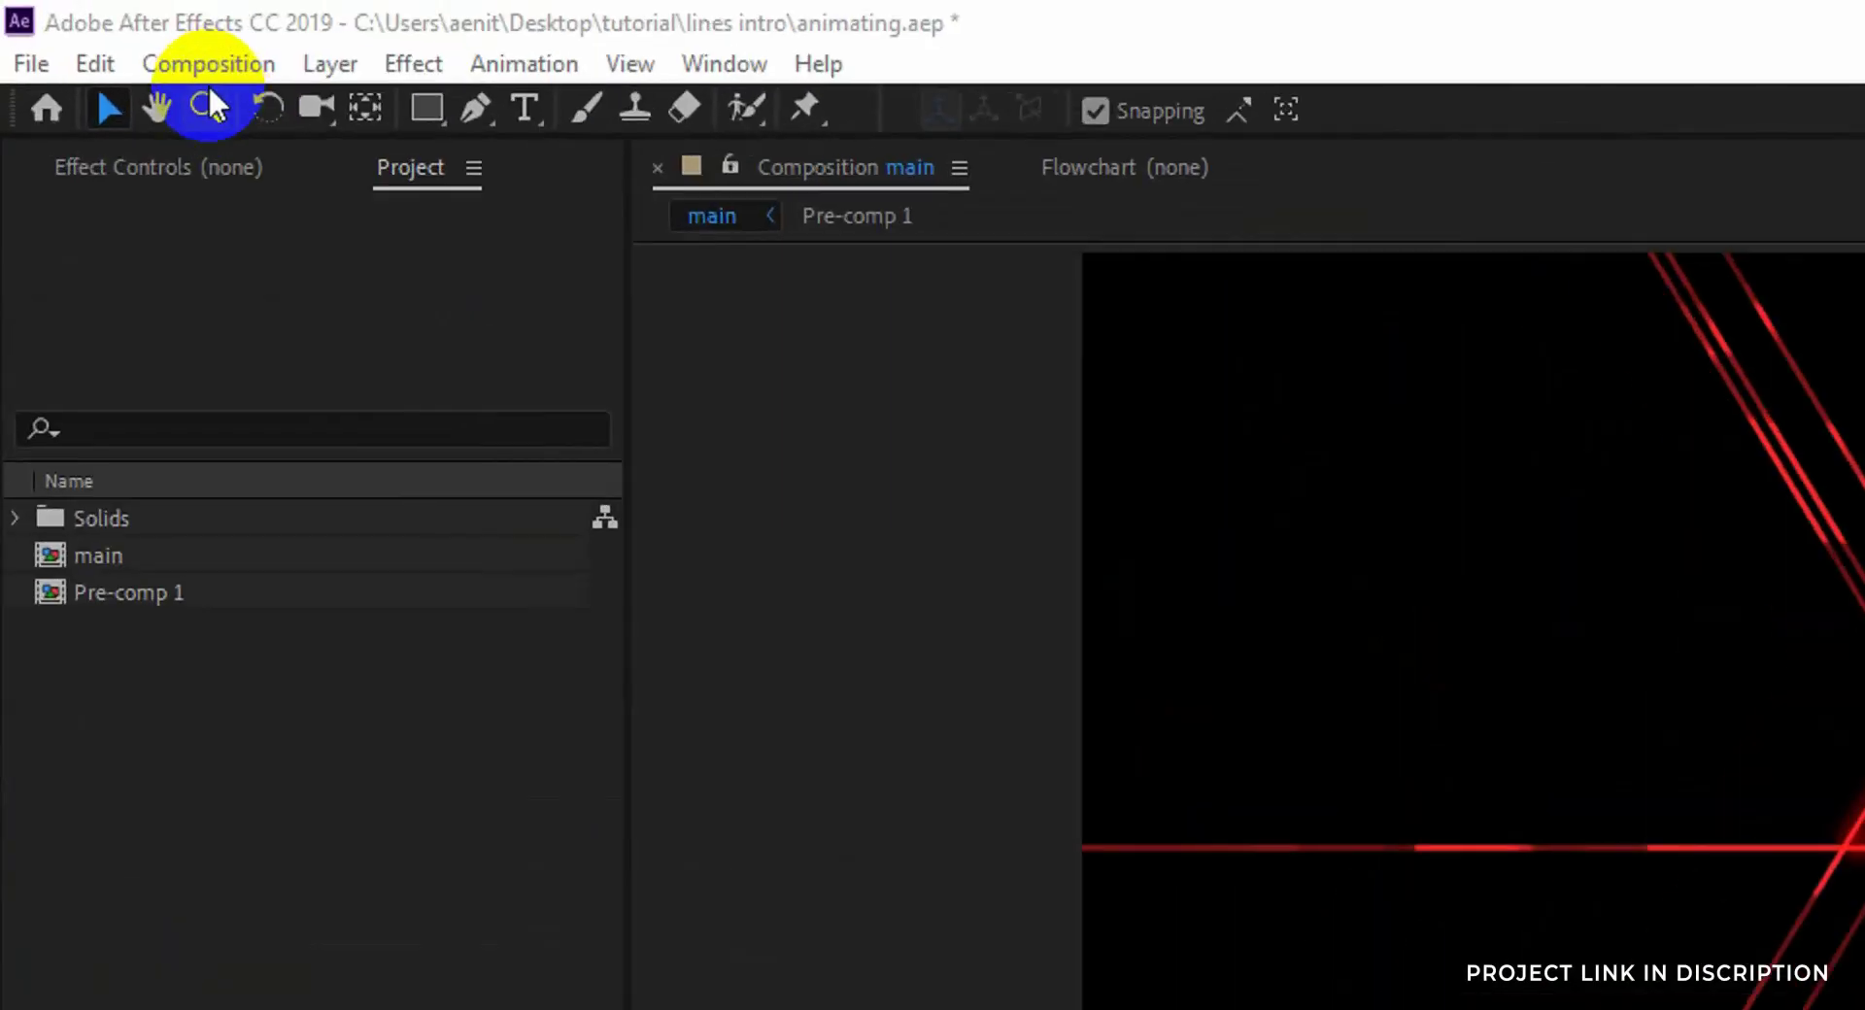
- Create a new 1920 × 1080 composition at 25 fps named TUTORIAL, using the HDTV 1080 25 preset
click(104, 31)
click(121, 59)
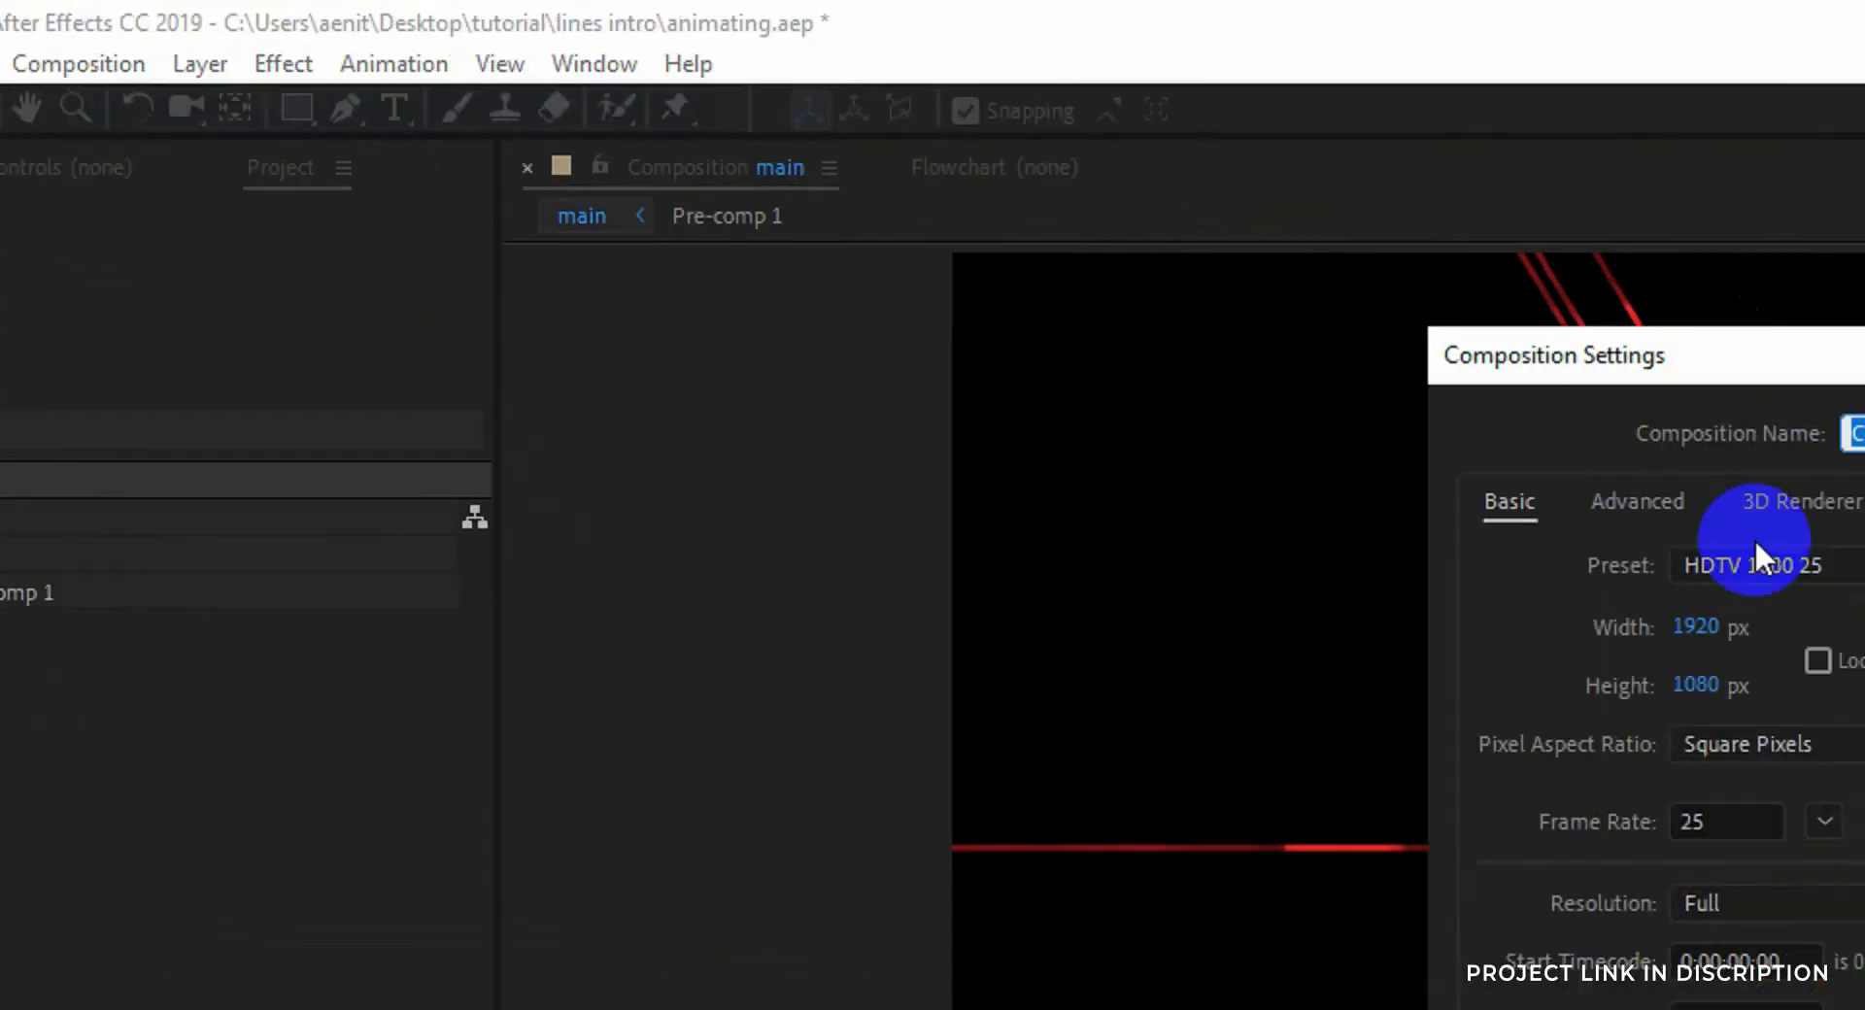
text(TUTORIA)
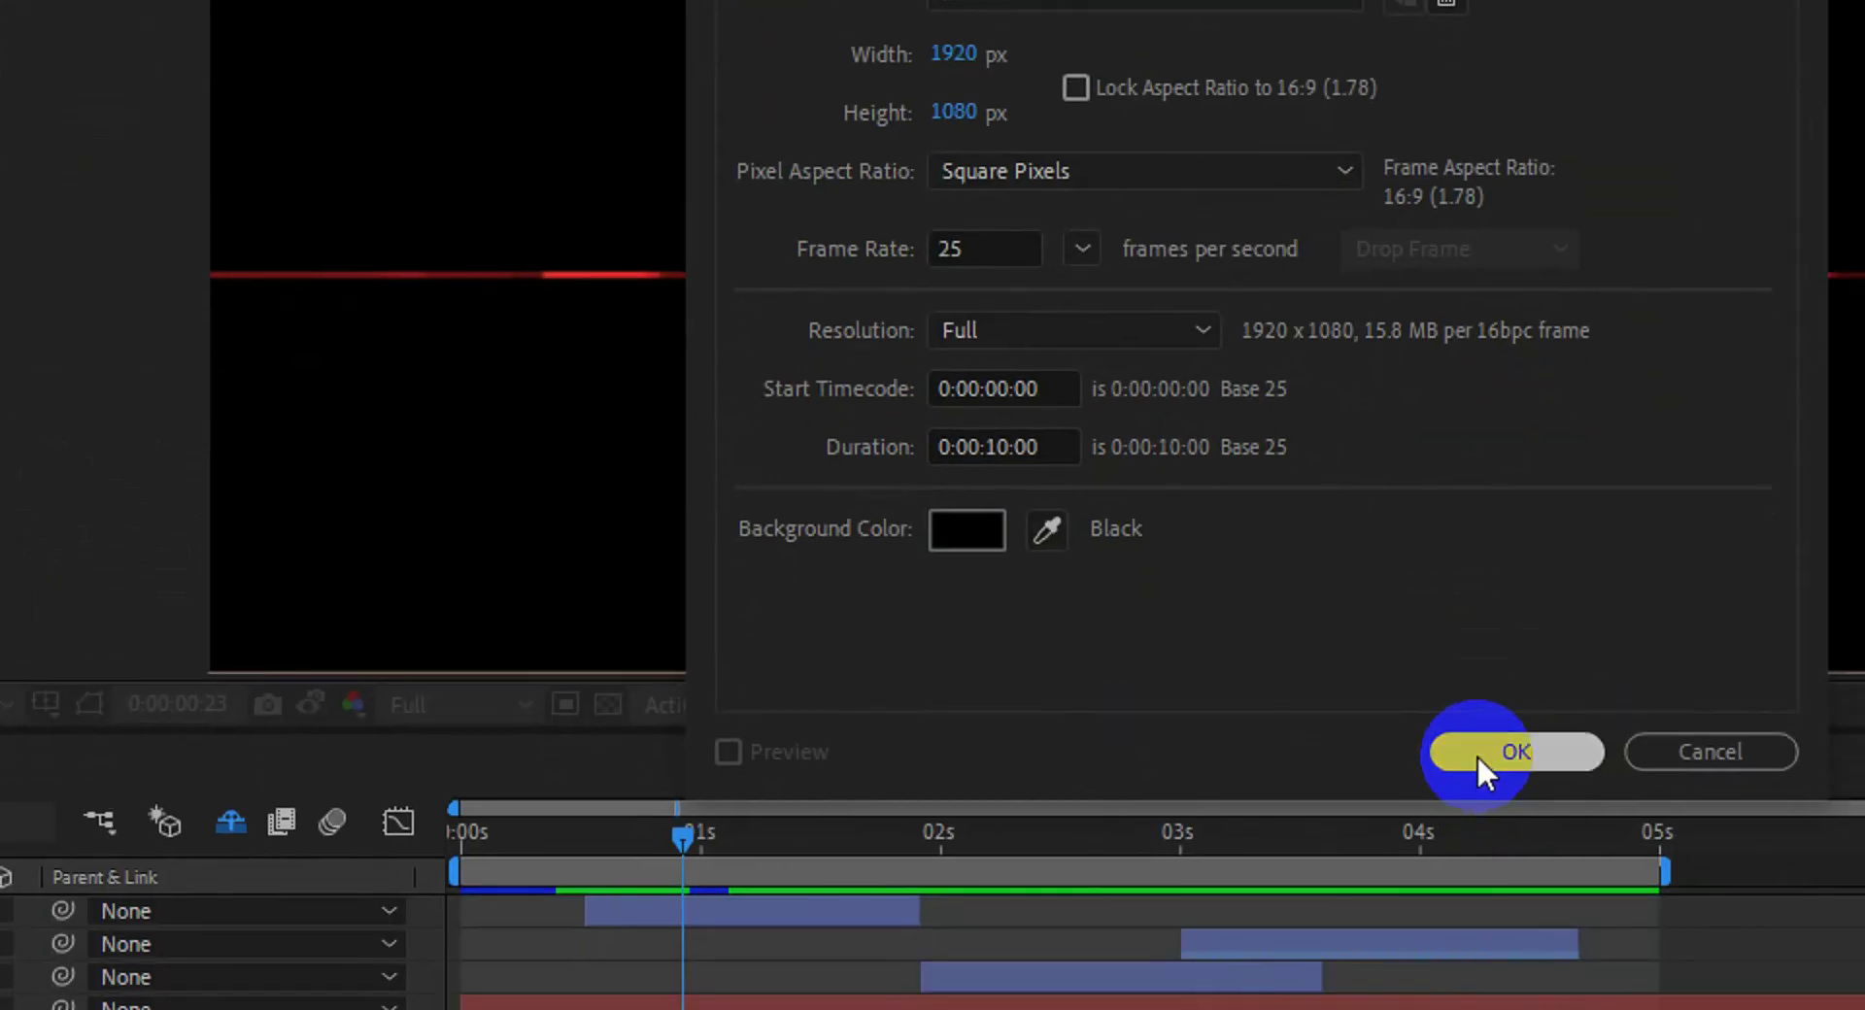
click(1537, 986)
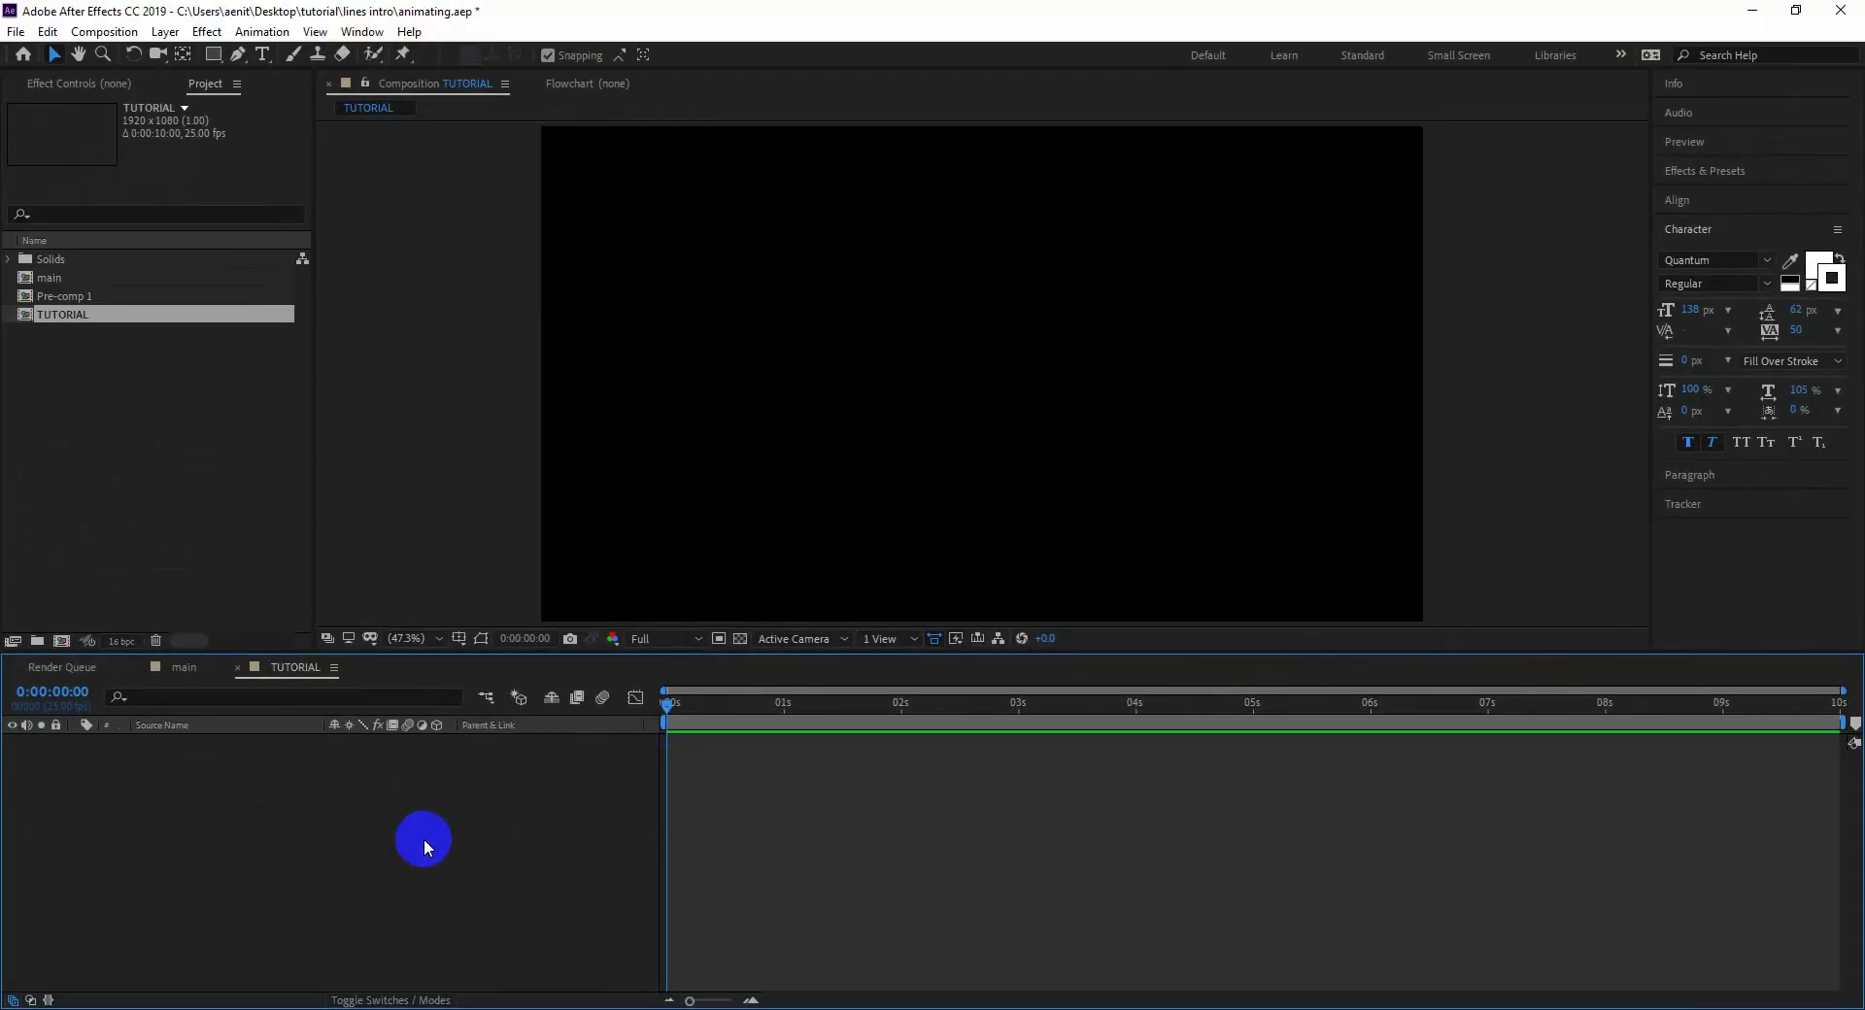
- Add a text layer containing the letter A to the composition
right_click(425, 841)
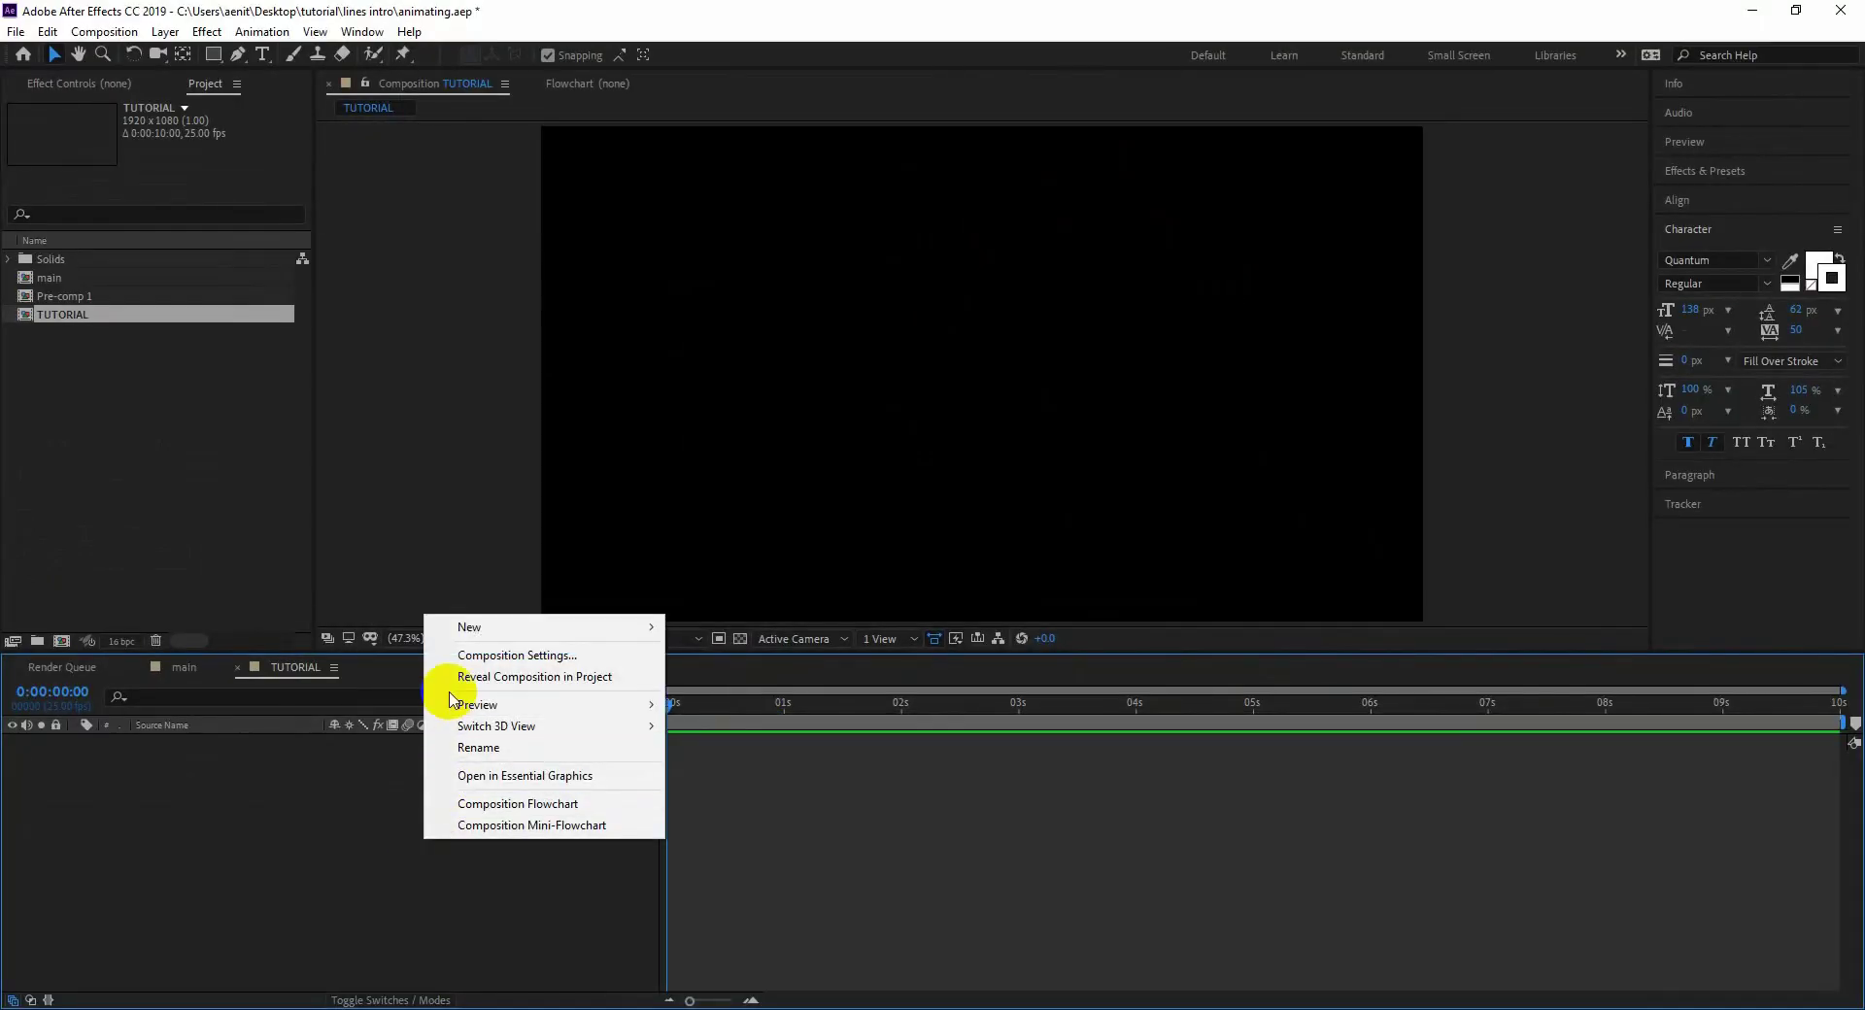
mouse_move(466, 631)
click(778, 657)
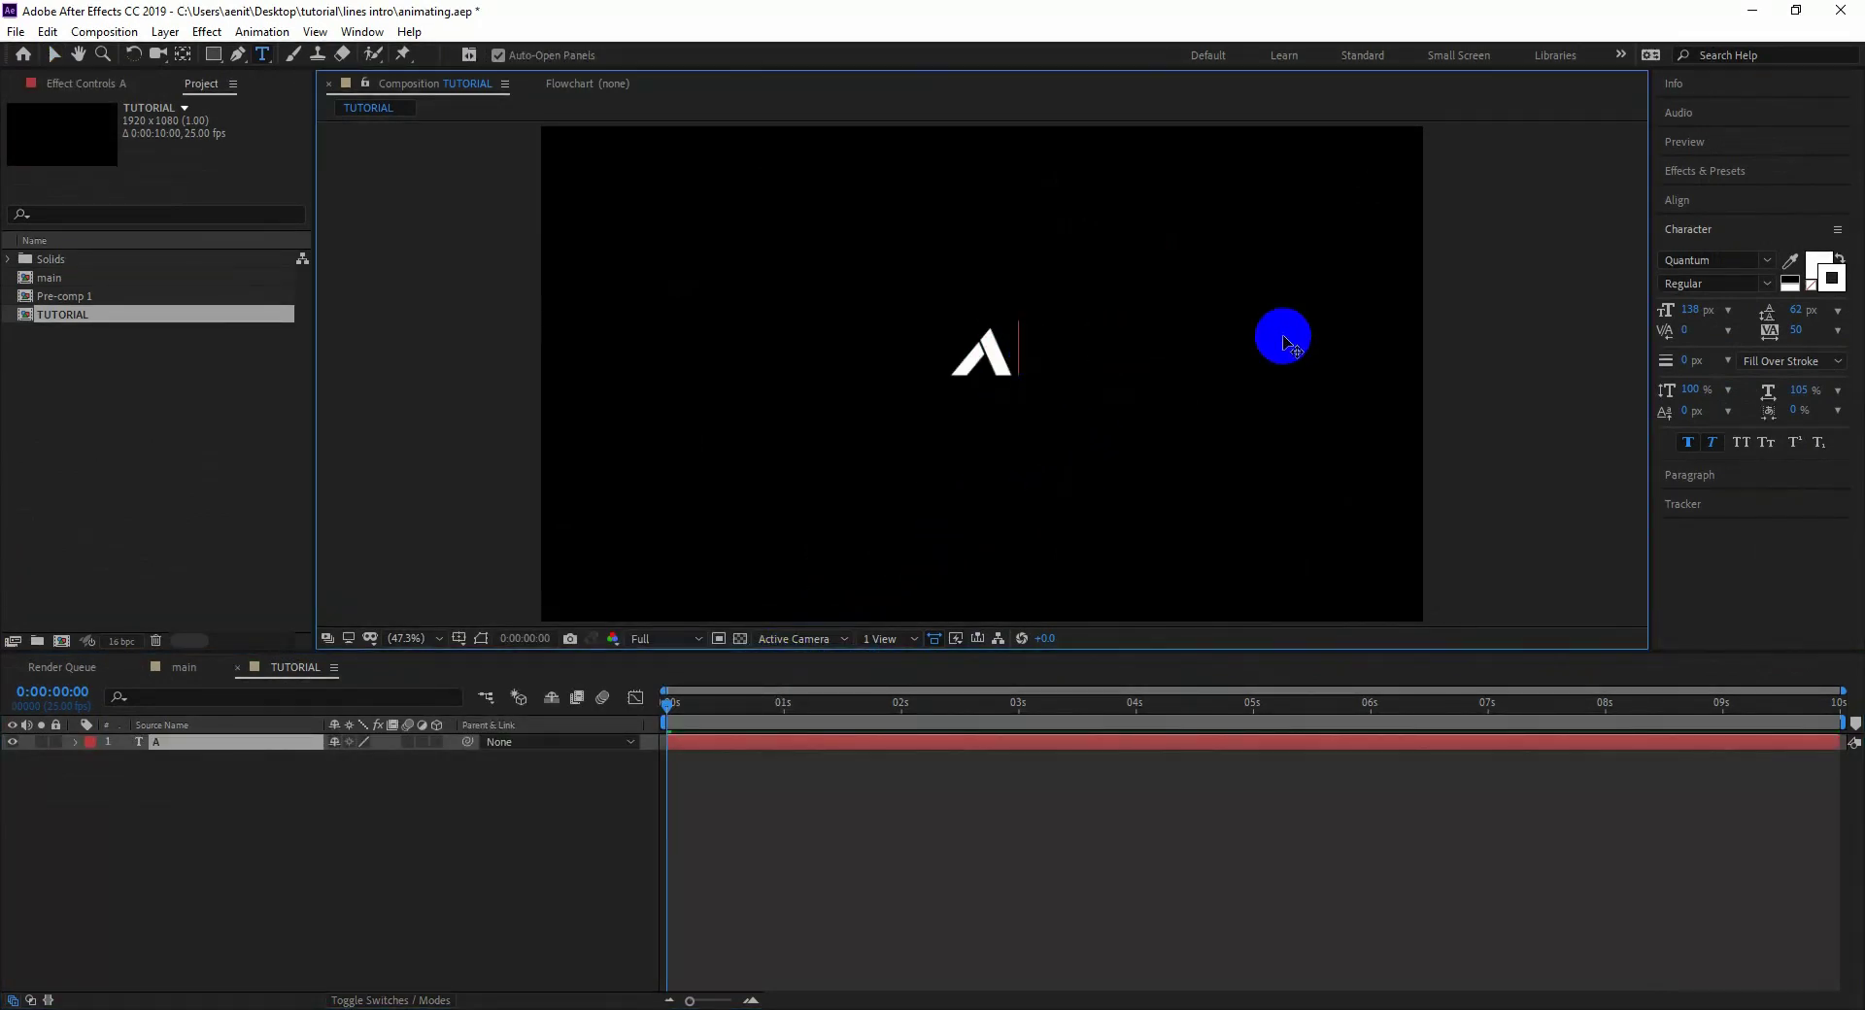
- Turn off faux italic and faux bold for the letter A and enlarge it to about twice its size
key(ctrl+a)
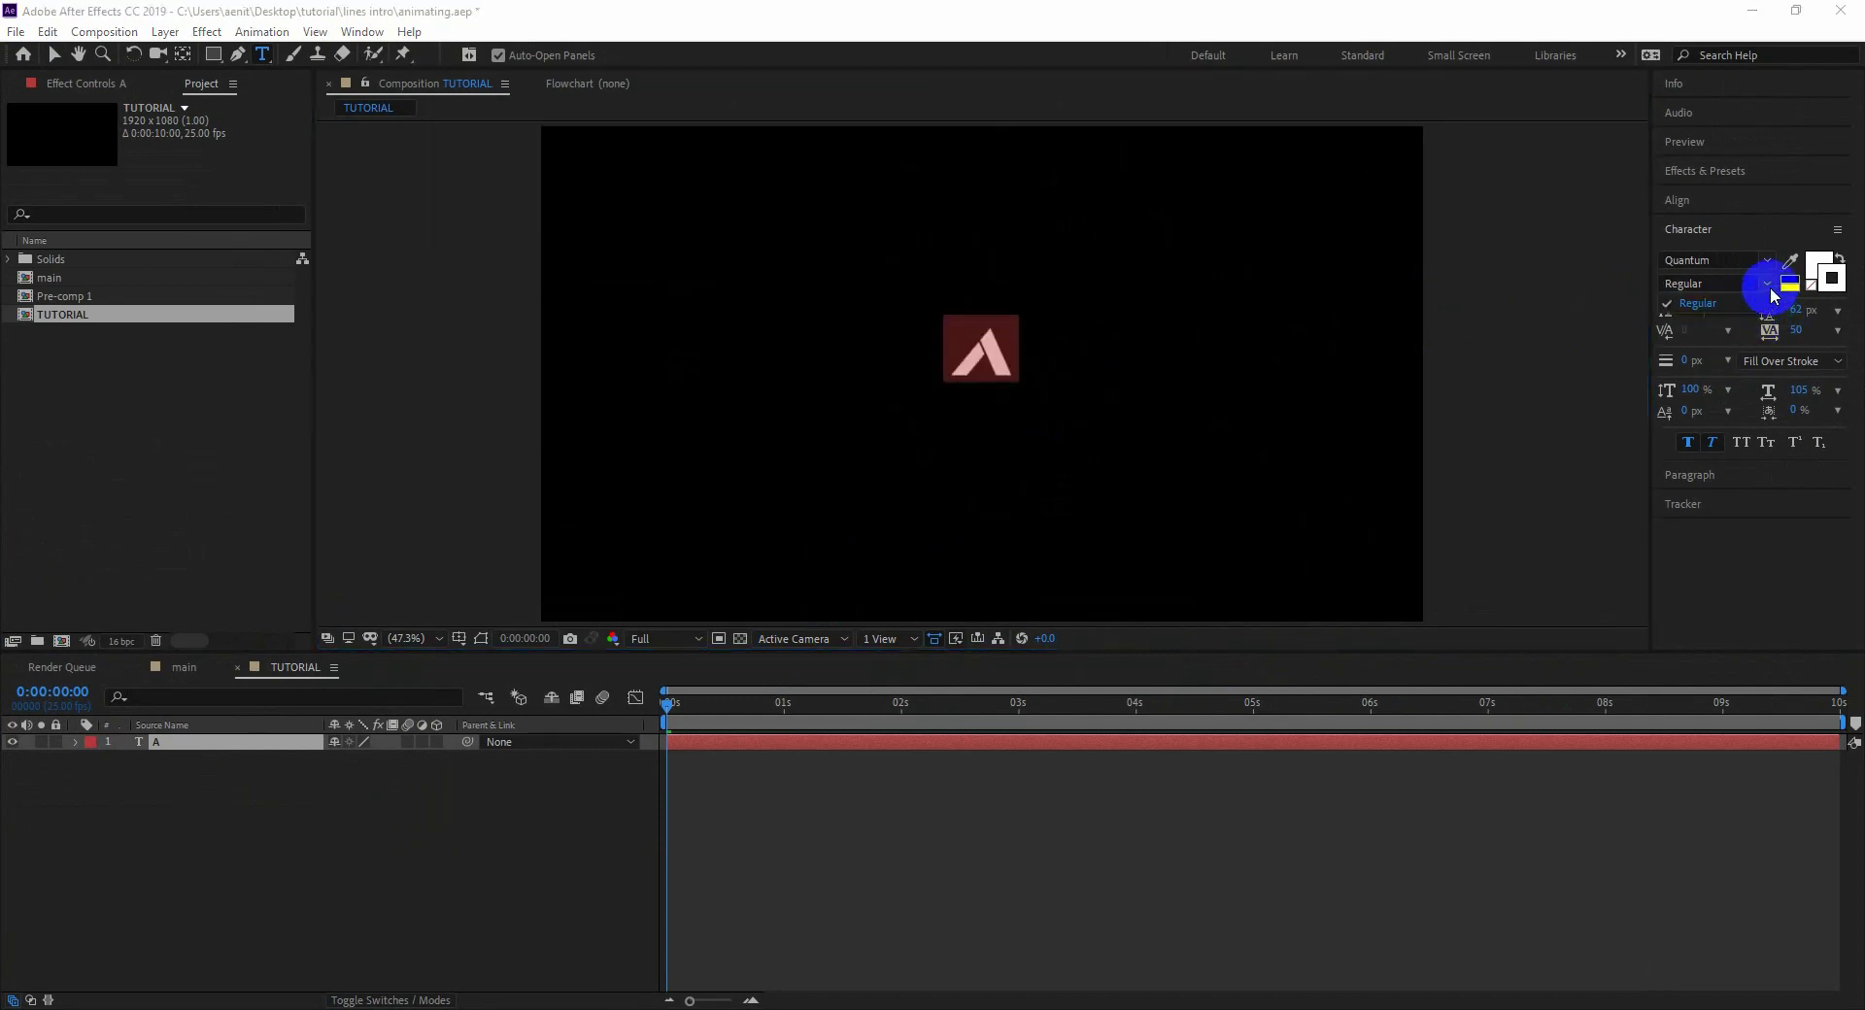
click(1749, 284)
click(1710, 450)
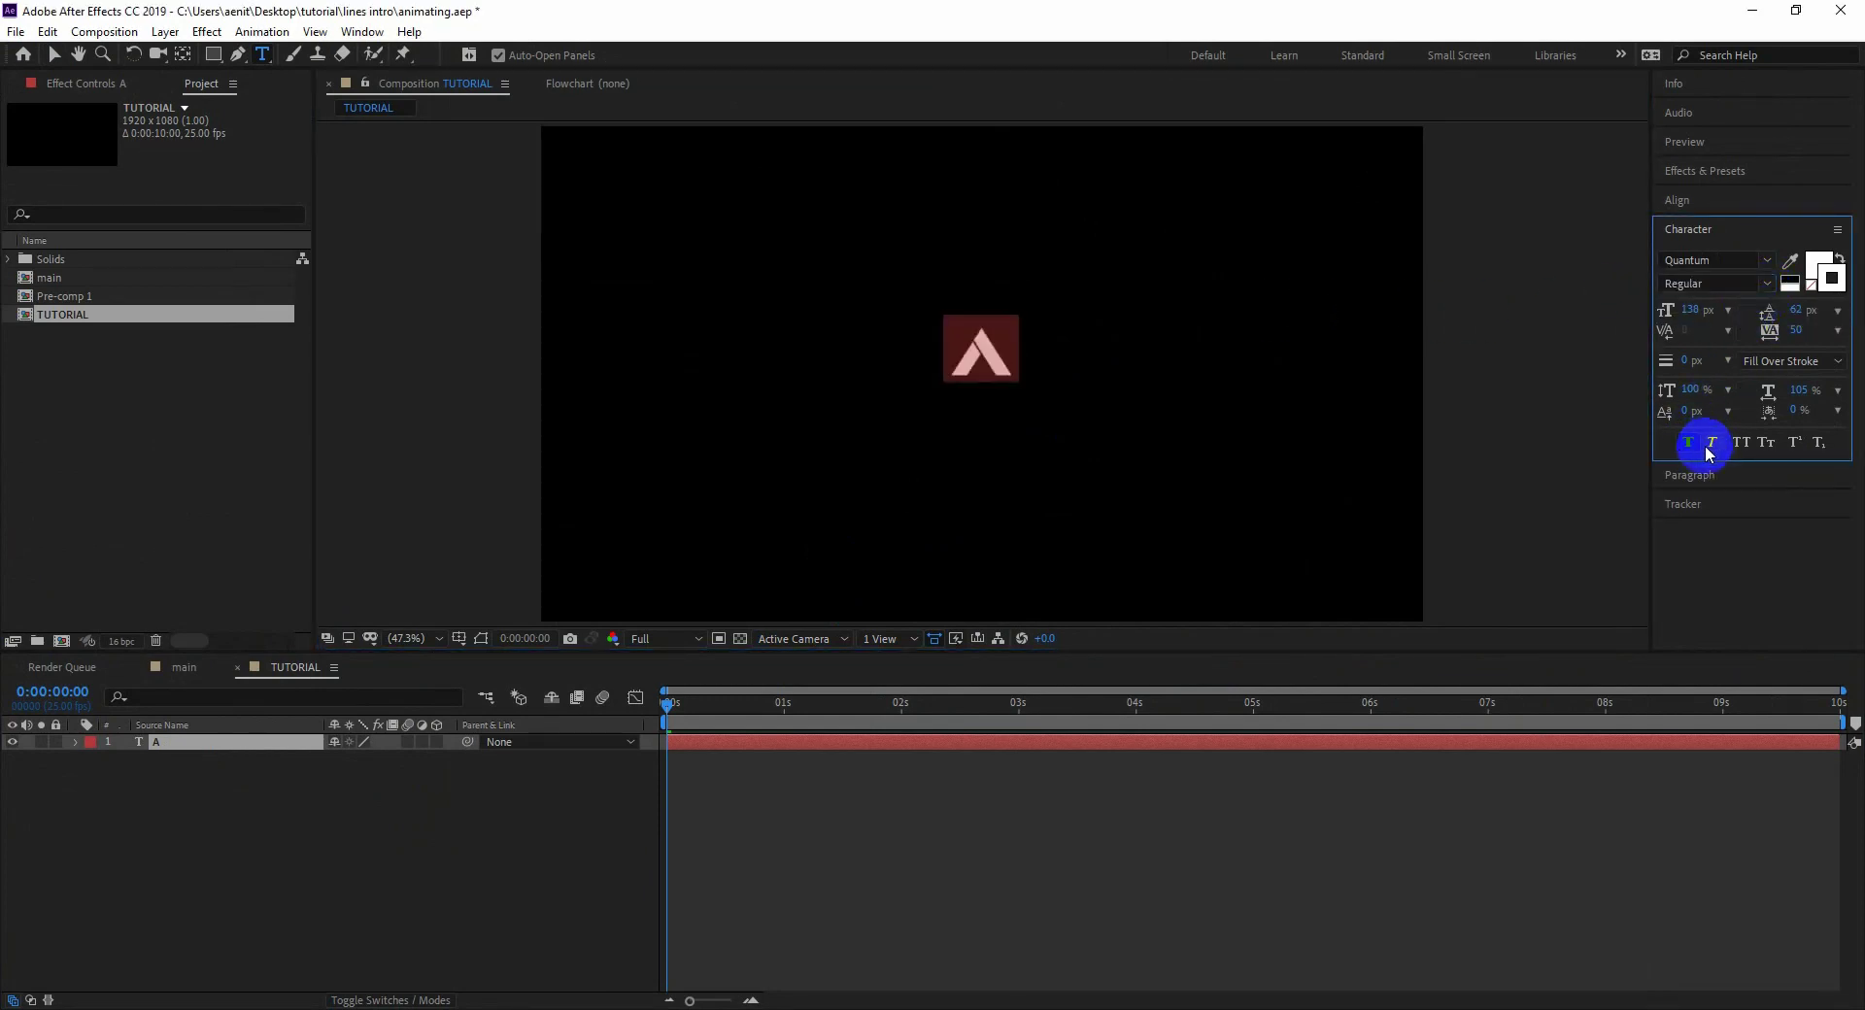
click(1689, 443)
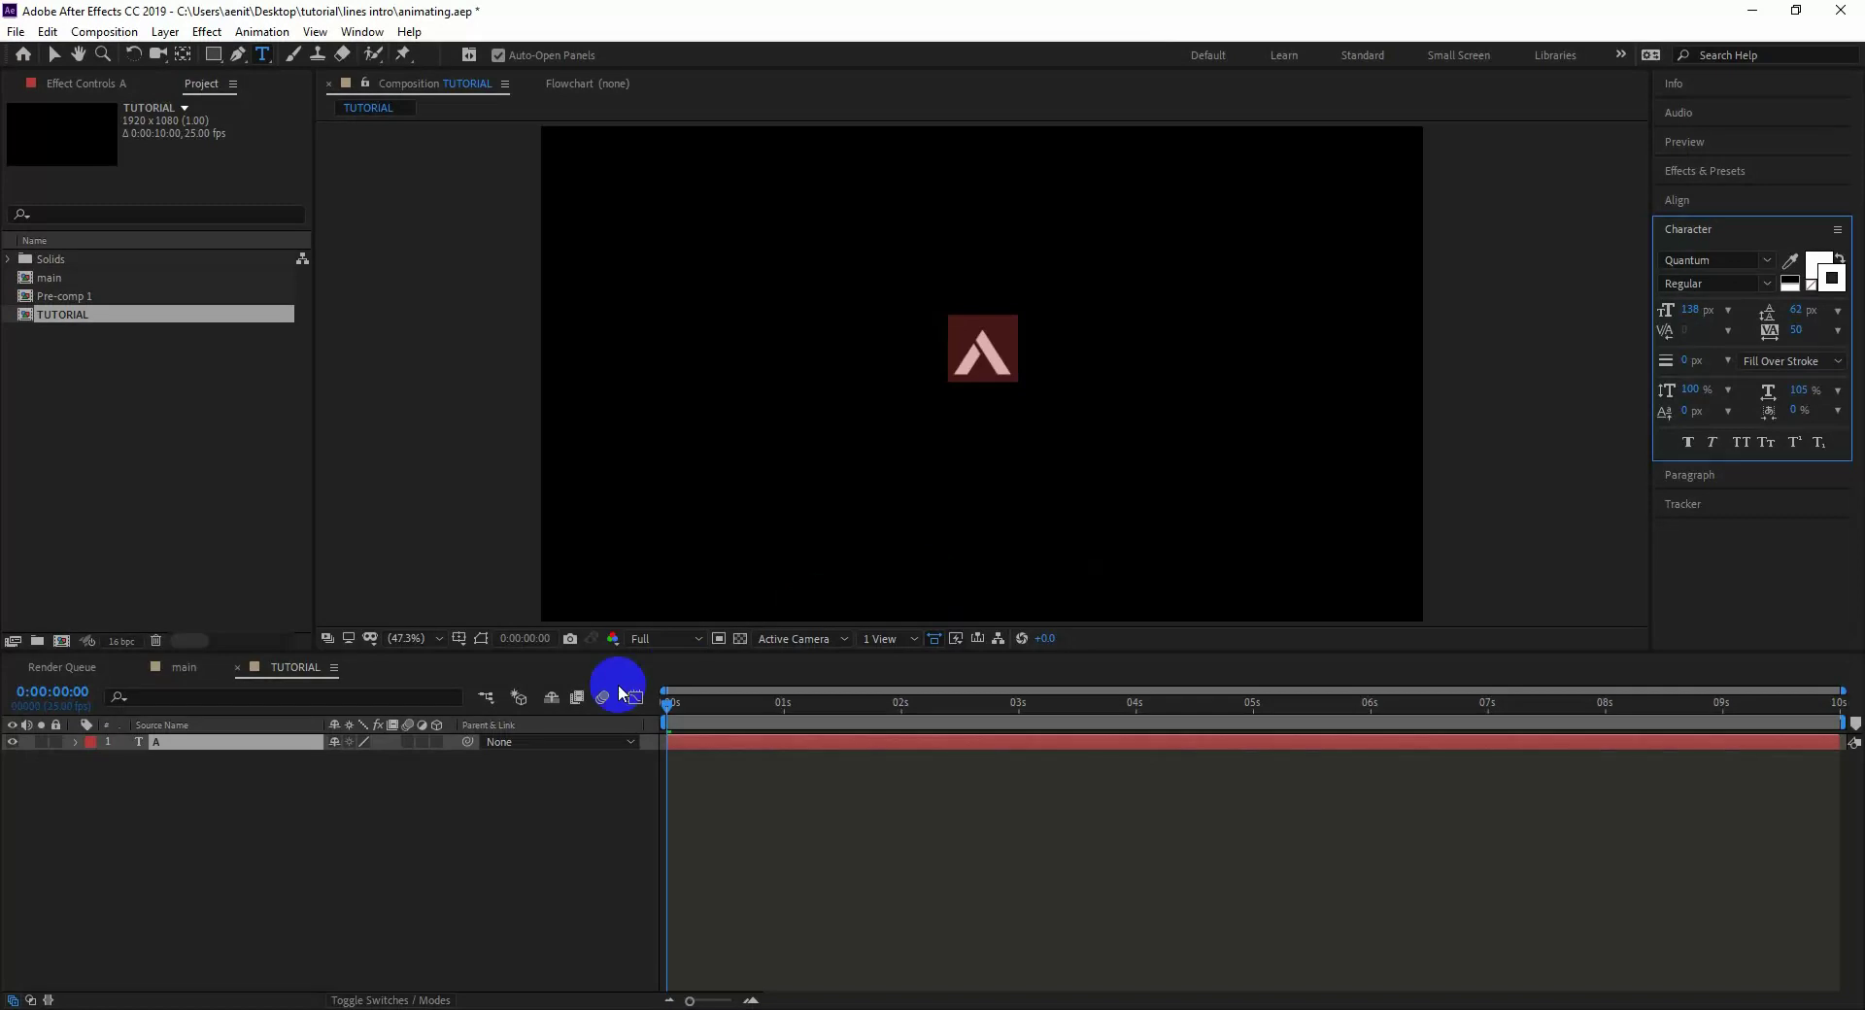
mouse_move(1726, 317)
mouse_down()
mouse_move(1688, 329)
mouse_move(1743, 326)
mouse_up()
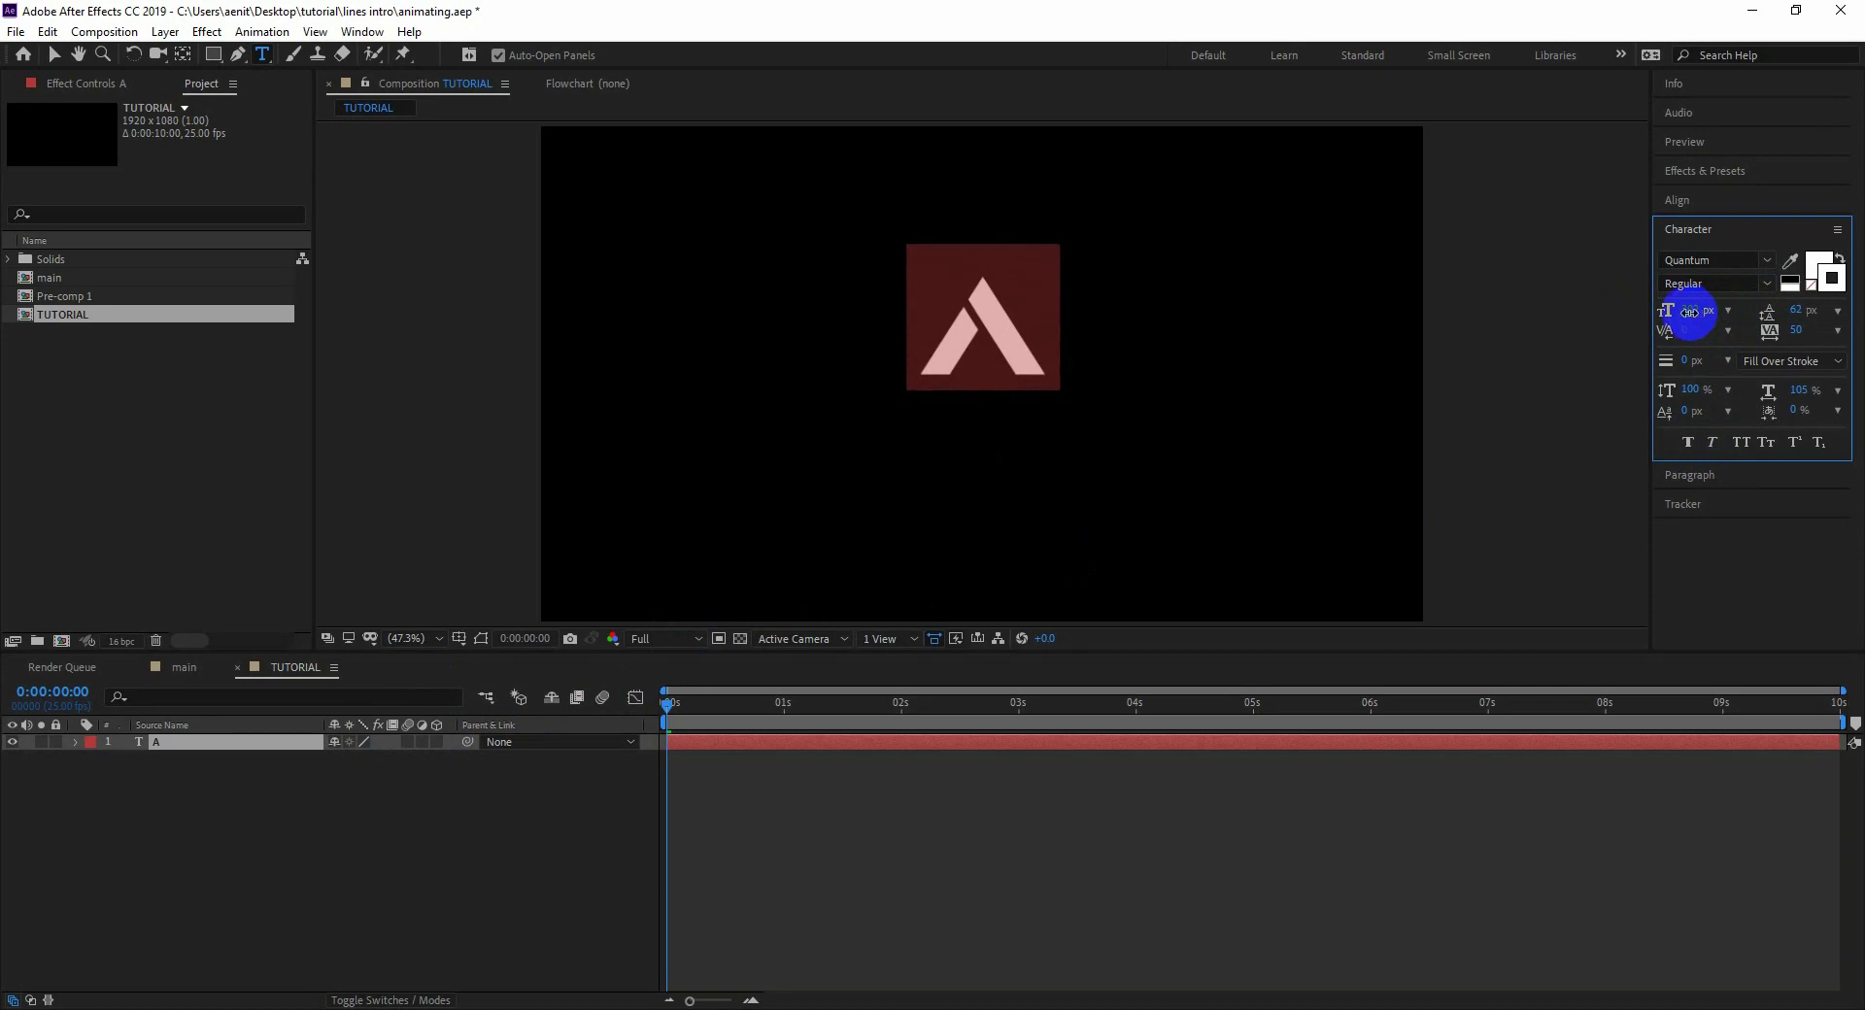
- Center the A text layer horizontally and vertically in the composition
click(1677, 199)
click(1705, 248)
key(Caps_Lock)
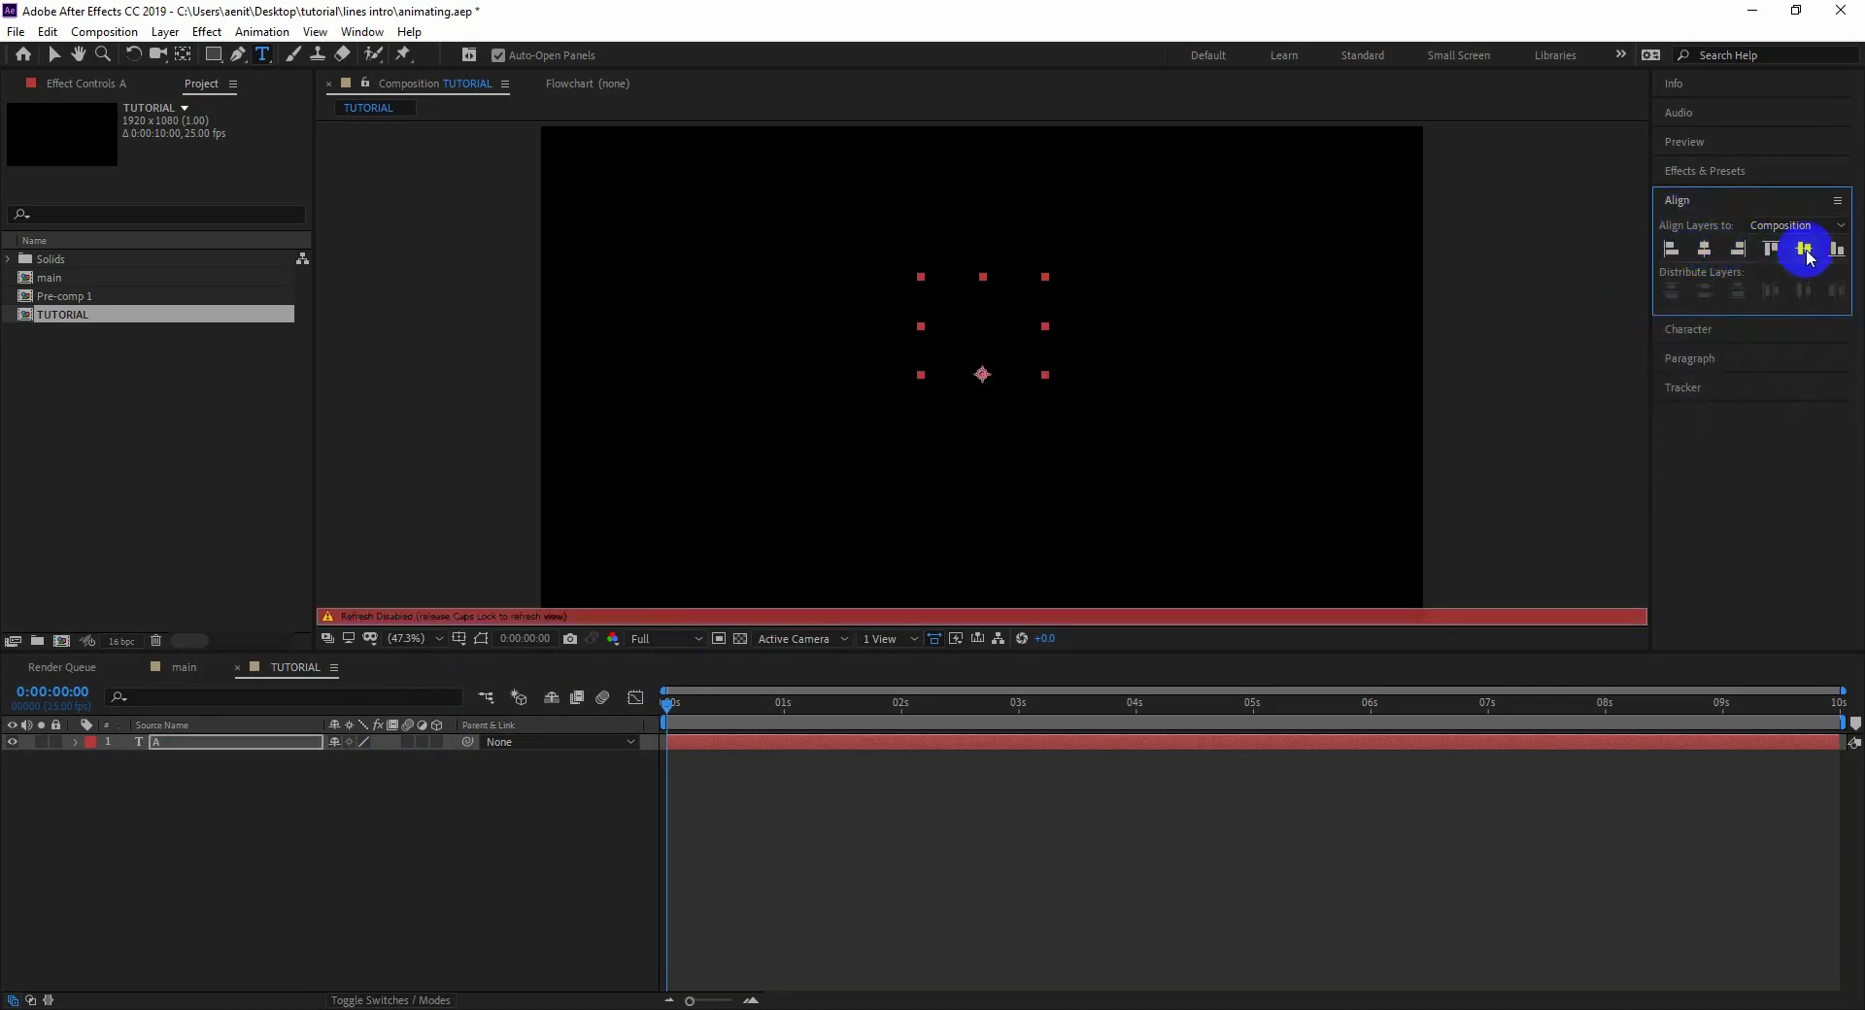
click(1804, 249)
key(Caps_Lock)
click(54, 54)
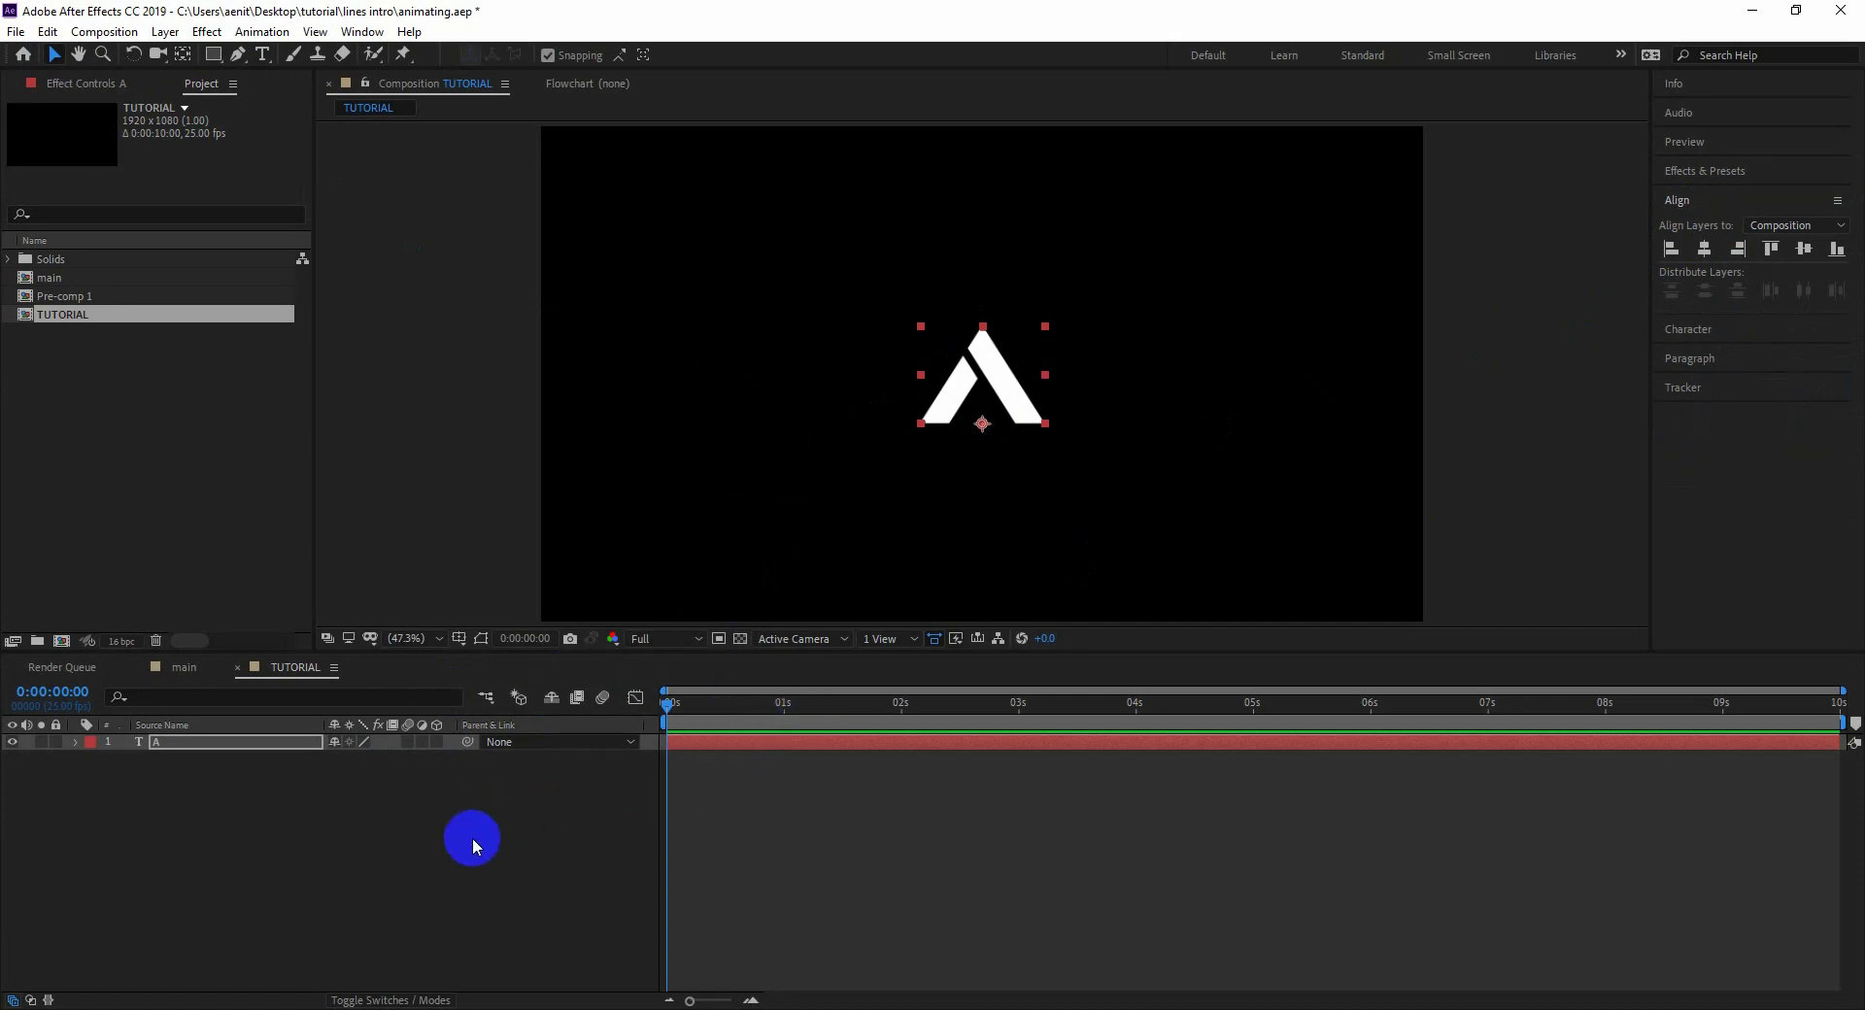
- Show the rulers and place a horizontal guide along the bottom edge of the A
click(460, 639)
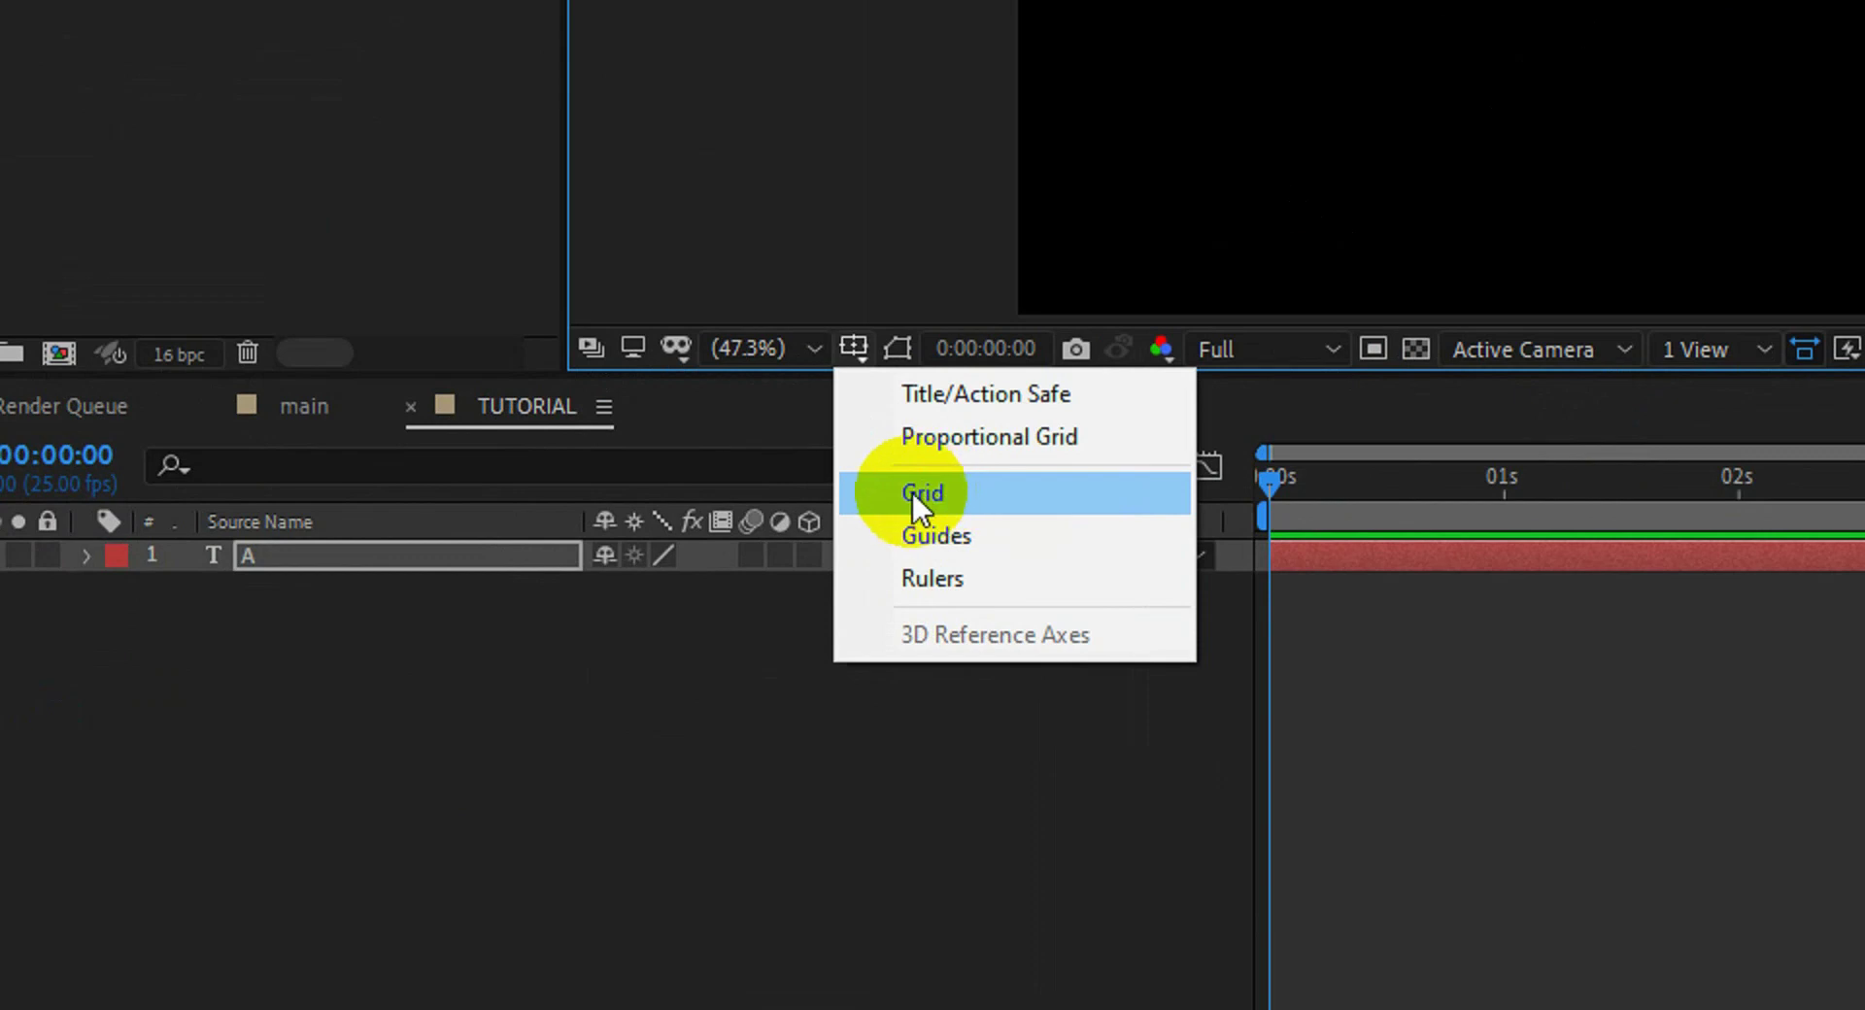
click(935, 577)
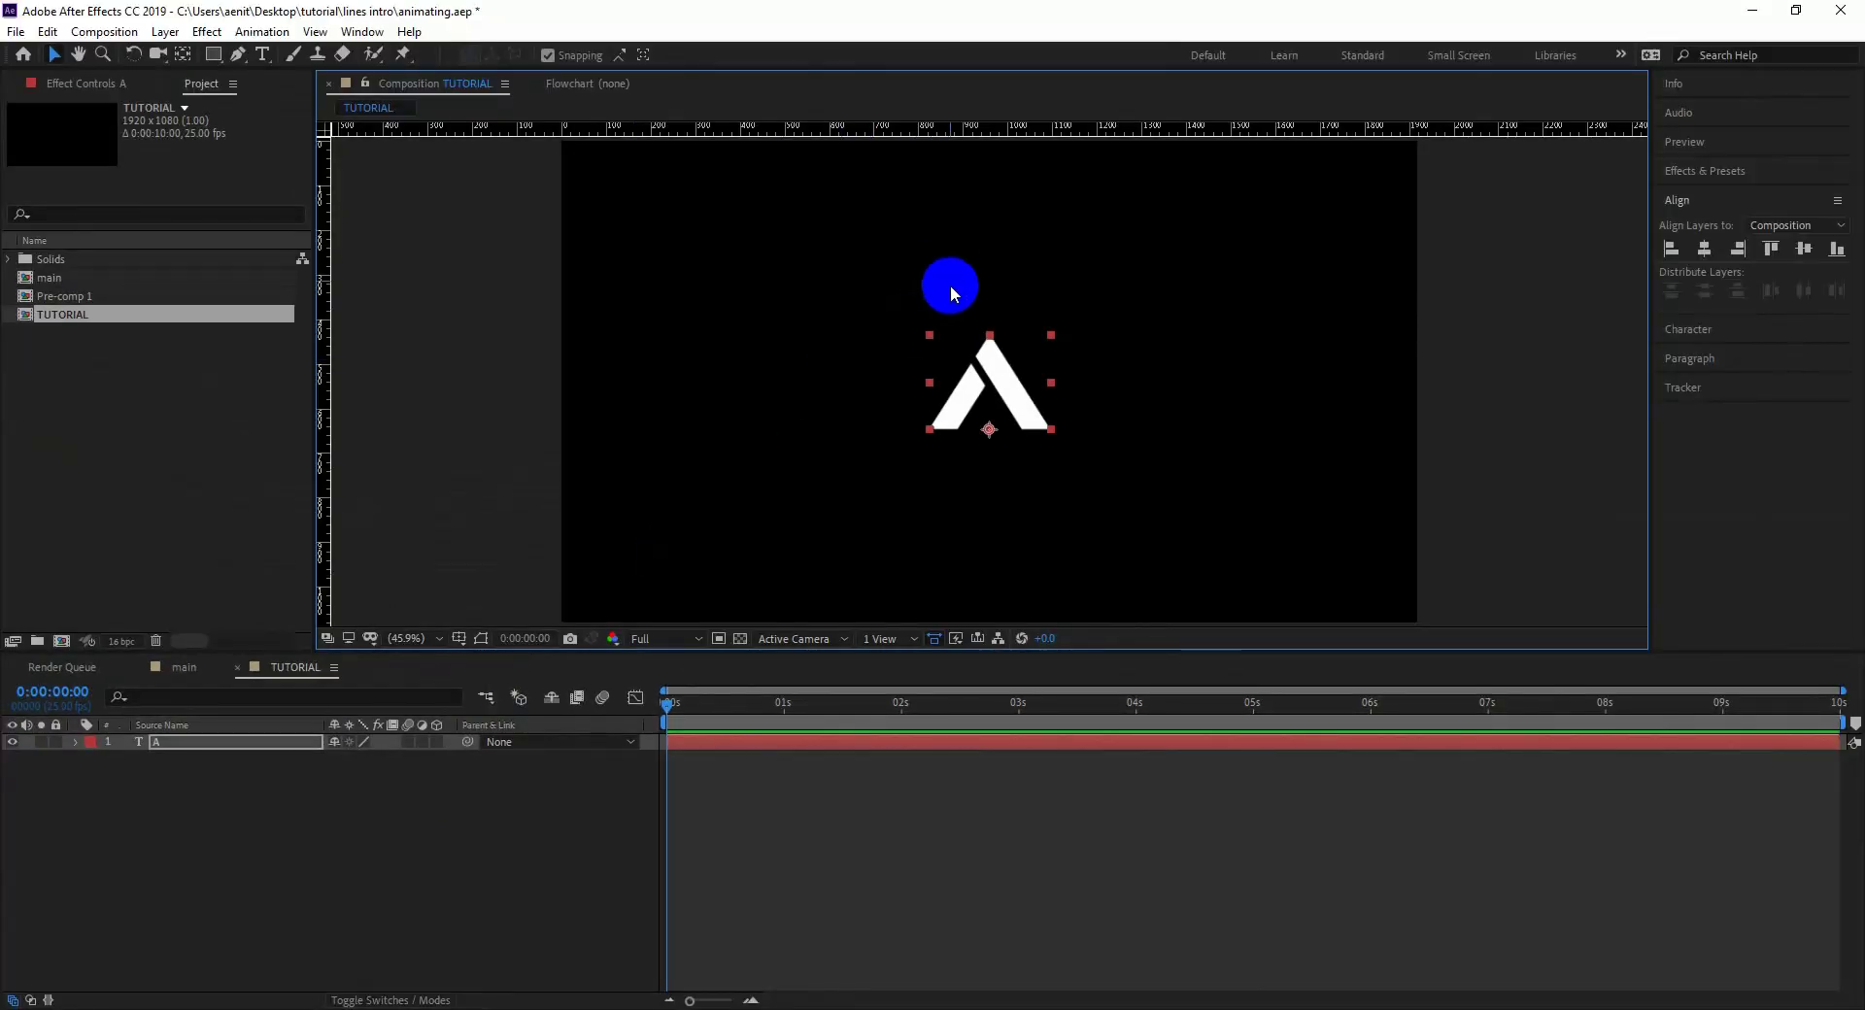
drag(973, 129, 1011, 430)
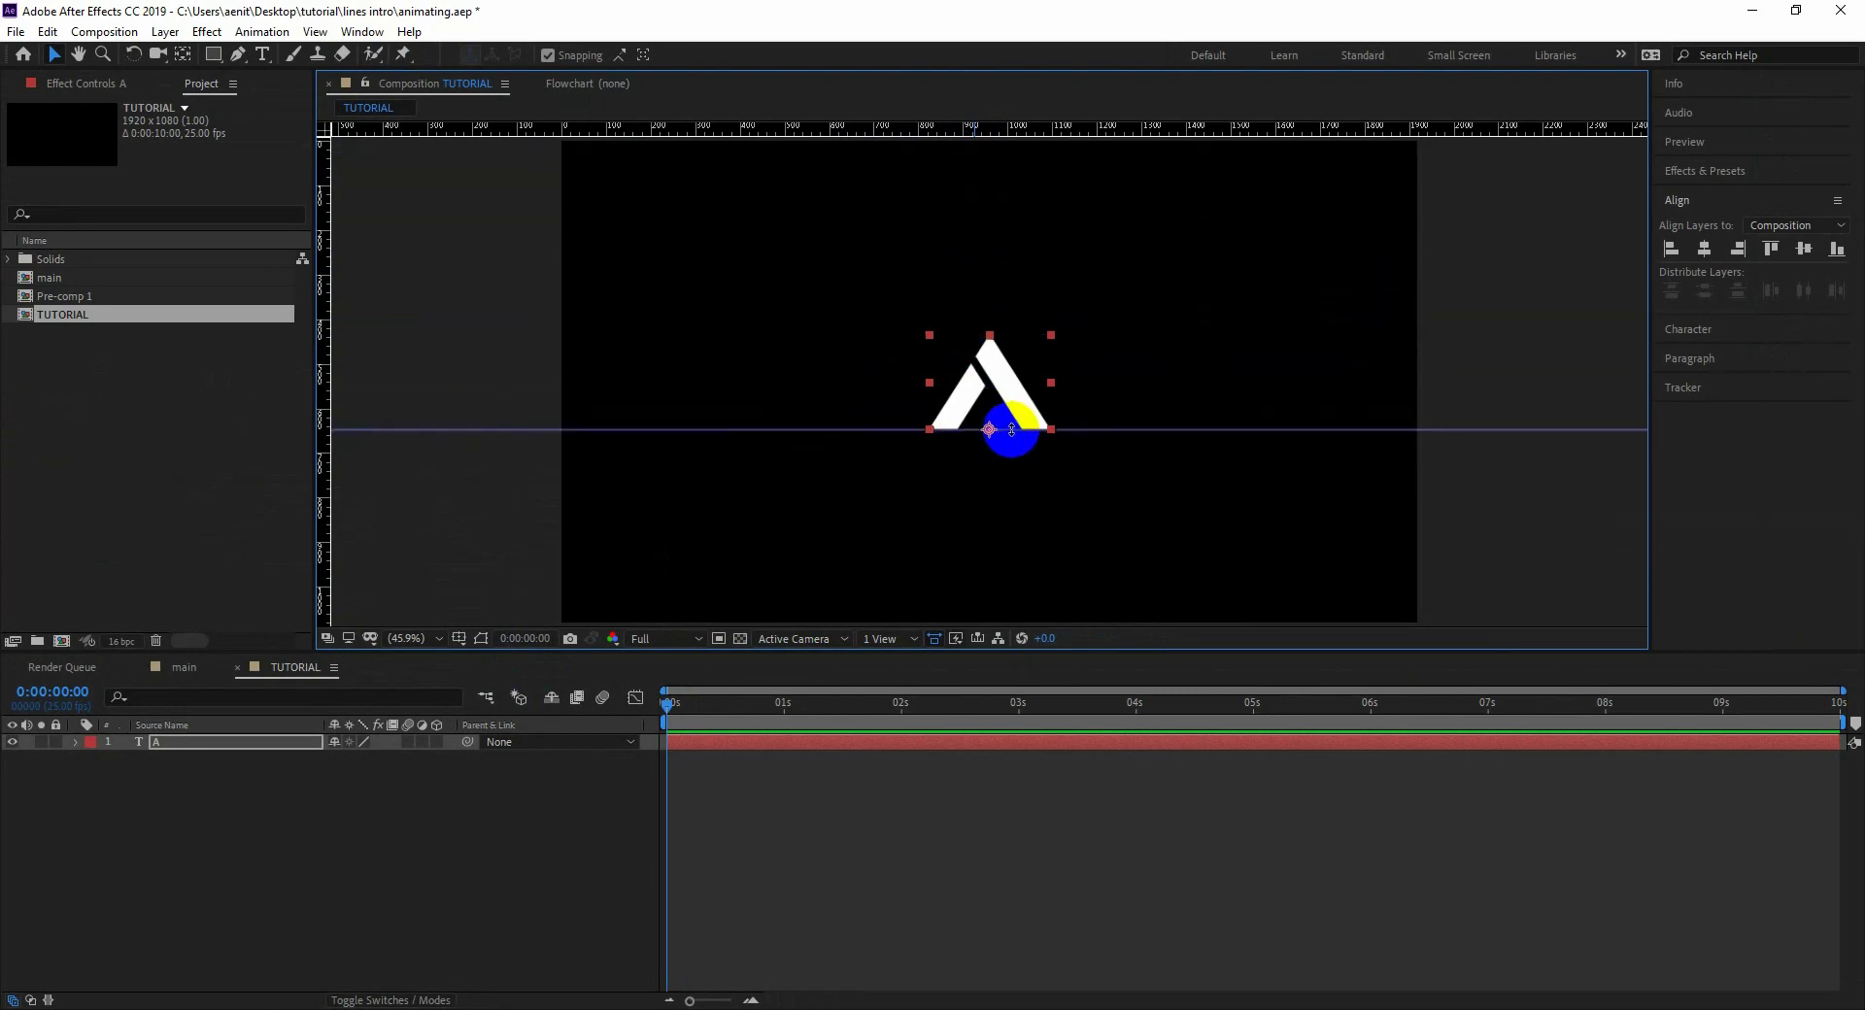
scroll(966, 457, up, 5)
scroll(950, 404, down, 4)
key(space)
drag(942, 381, 934, 391)
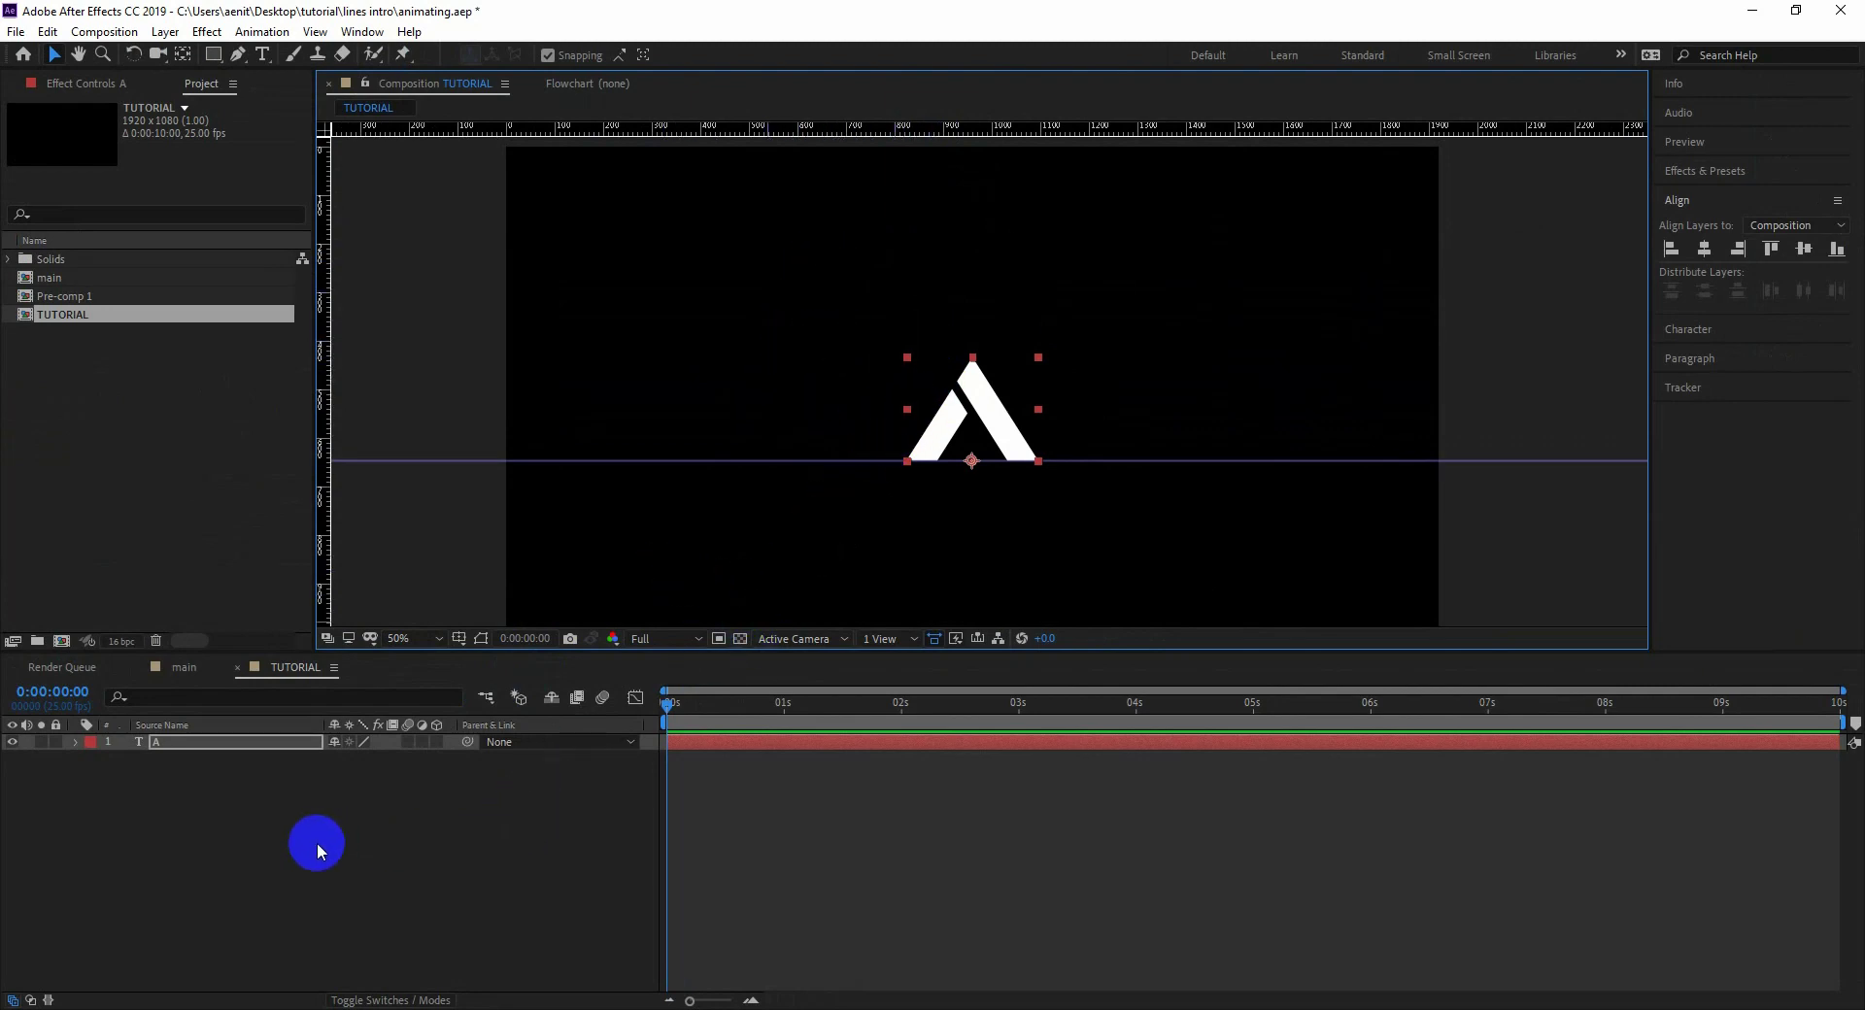
- Add an empty shape layer above the text layer and fit the composition in the viewer
right_click(335, 835)
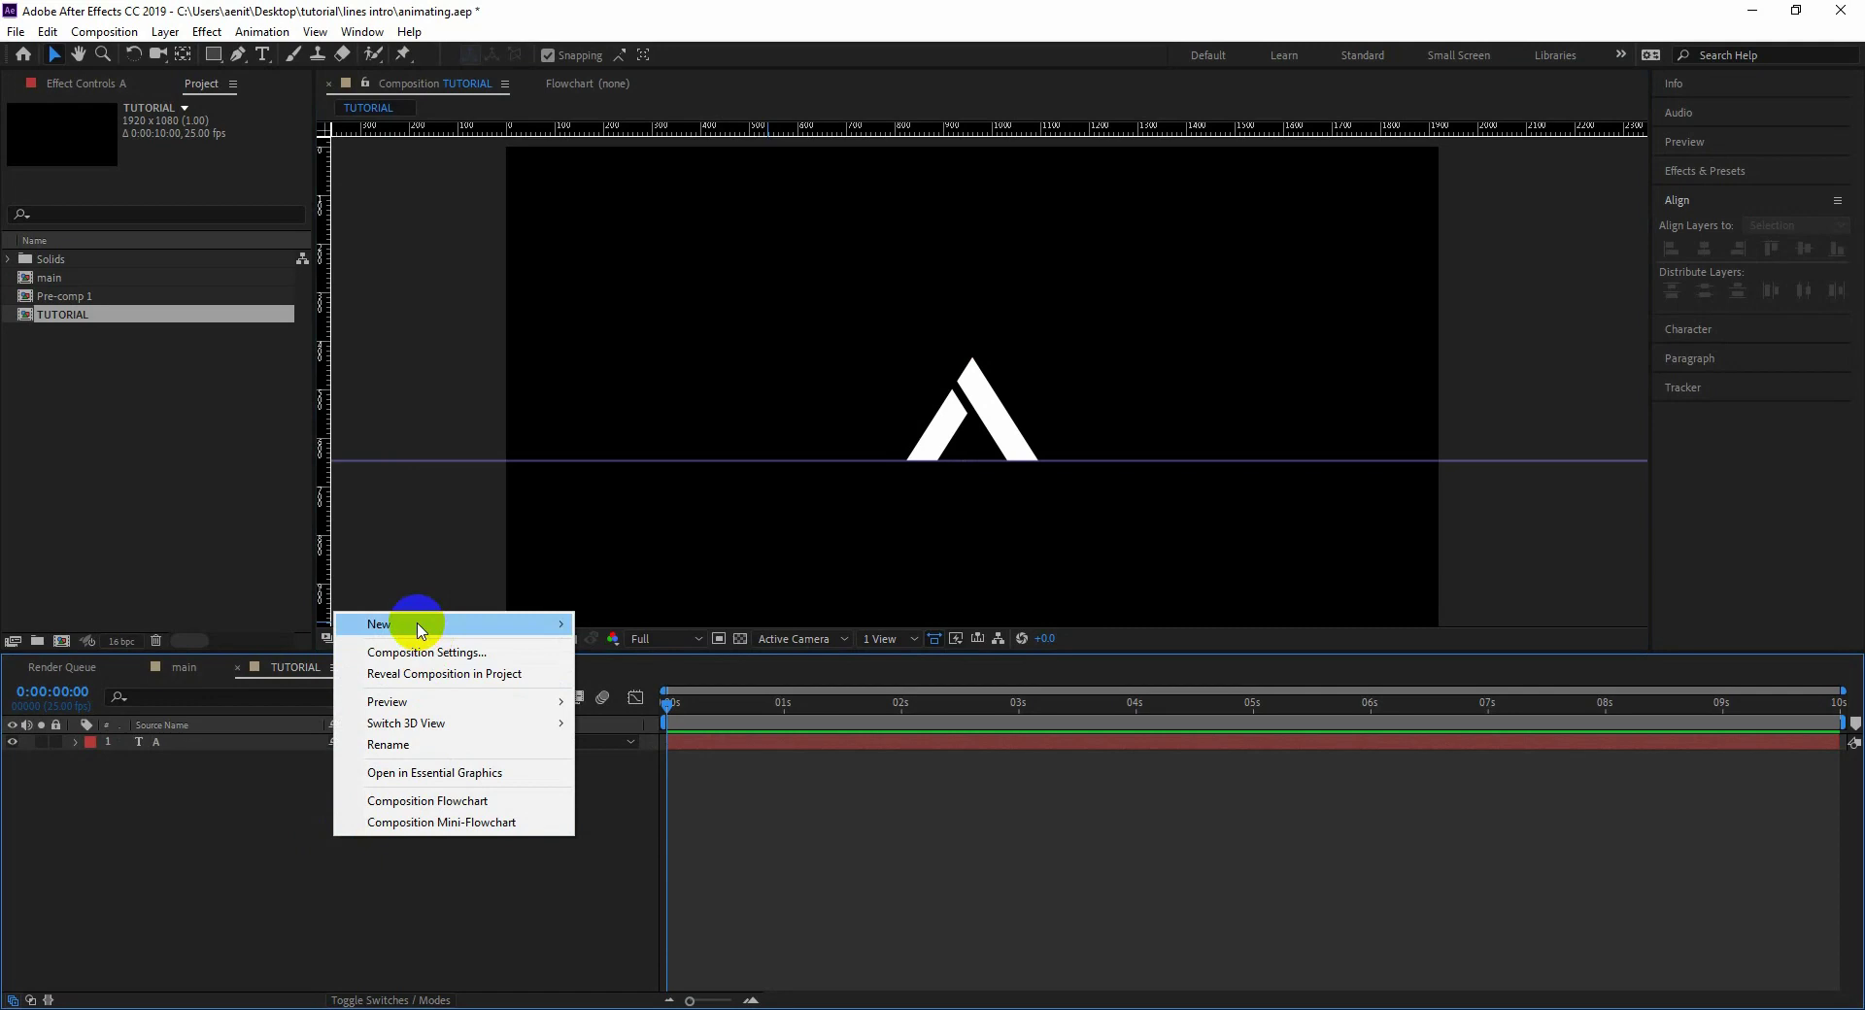
mouse_move(408, 624)
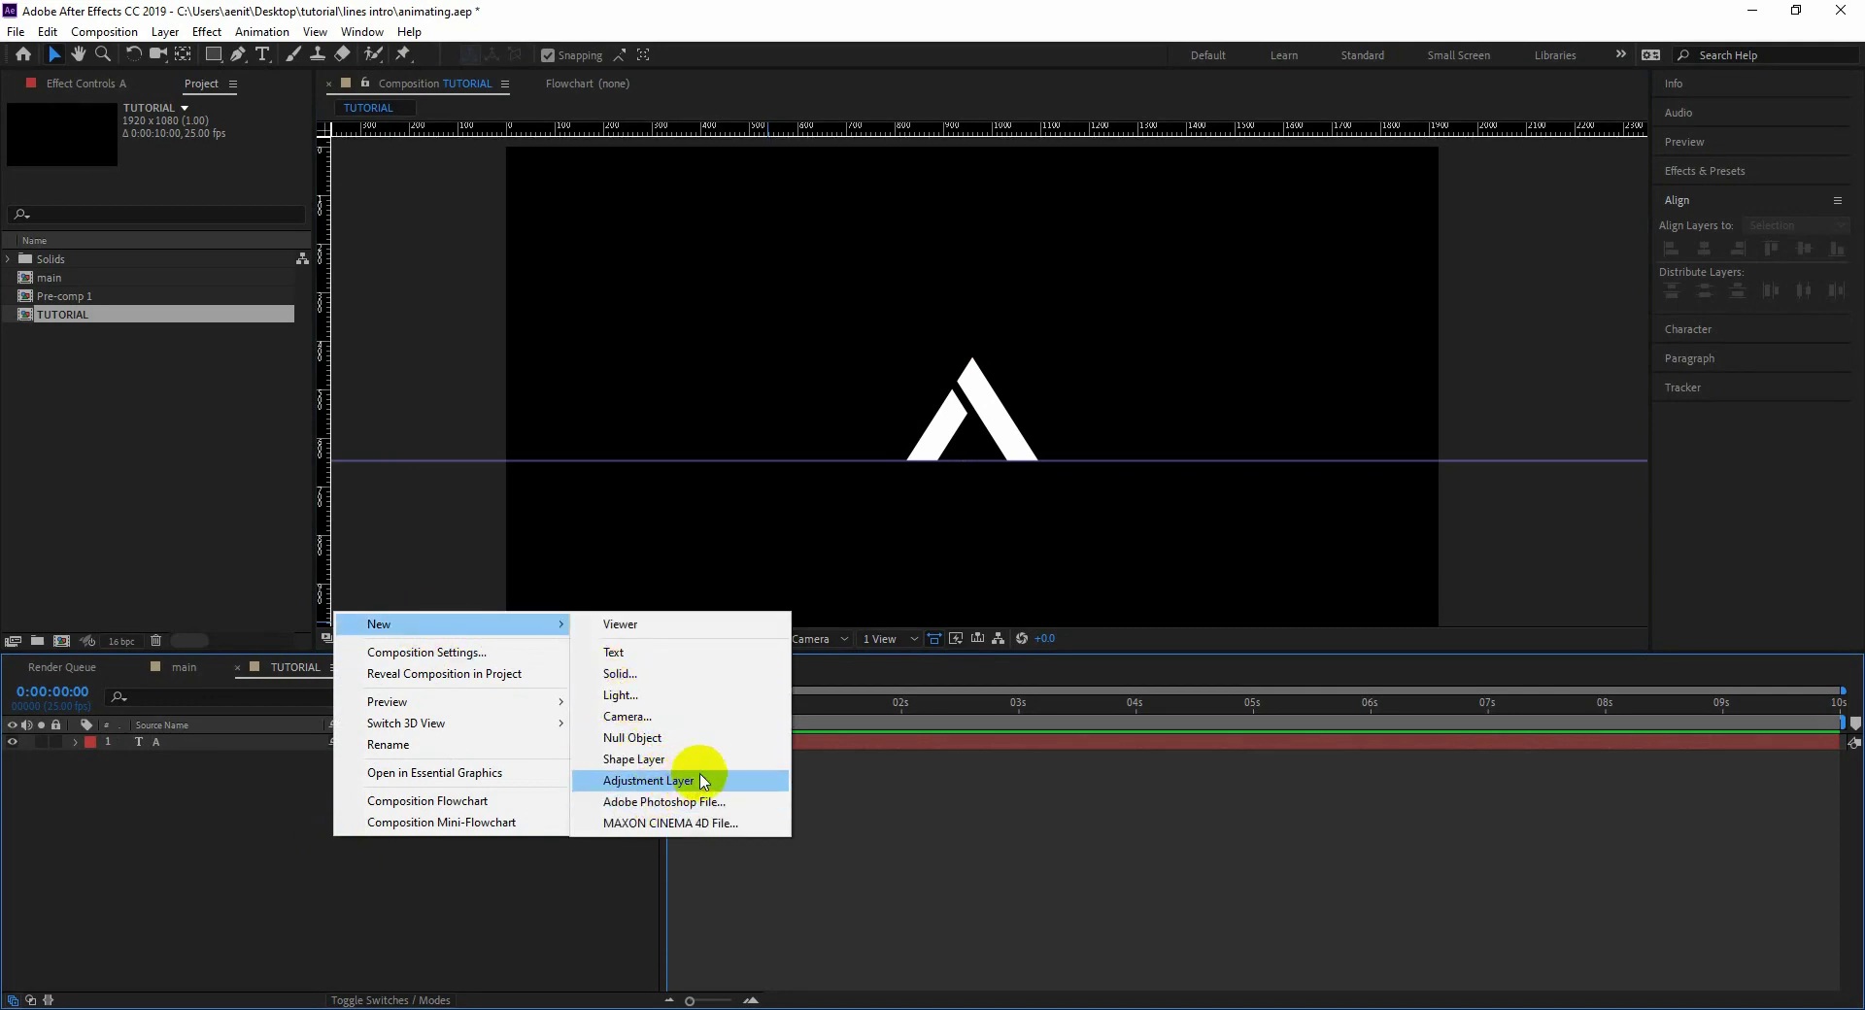
click(637, 757)
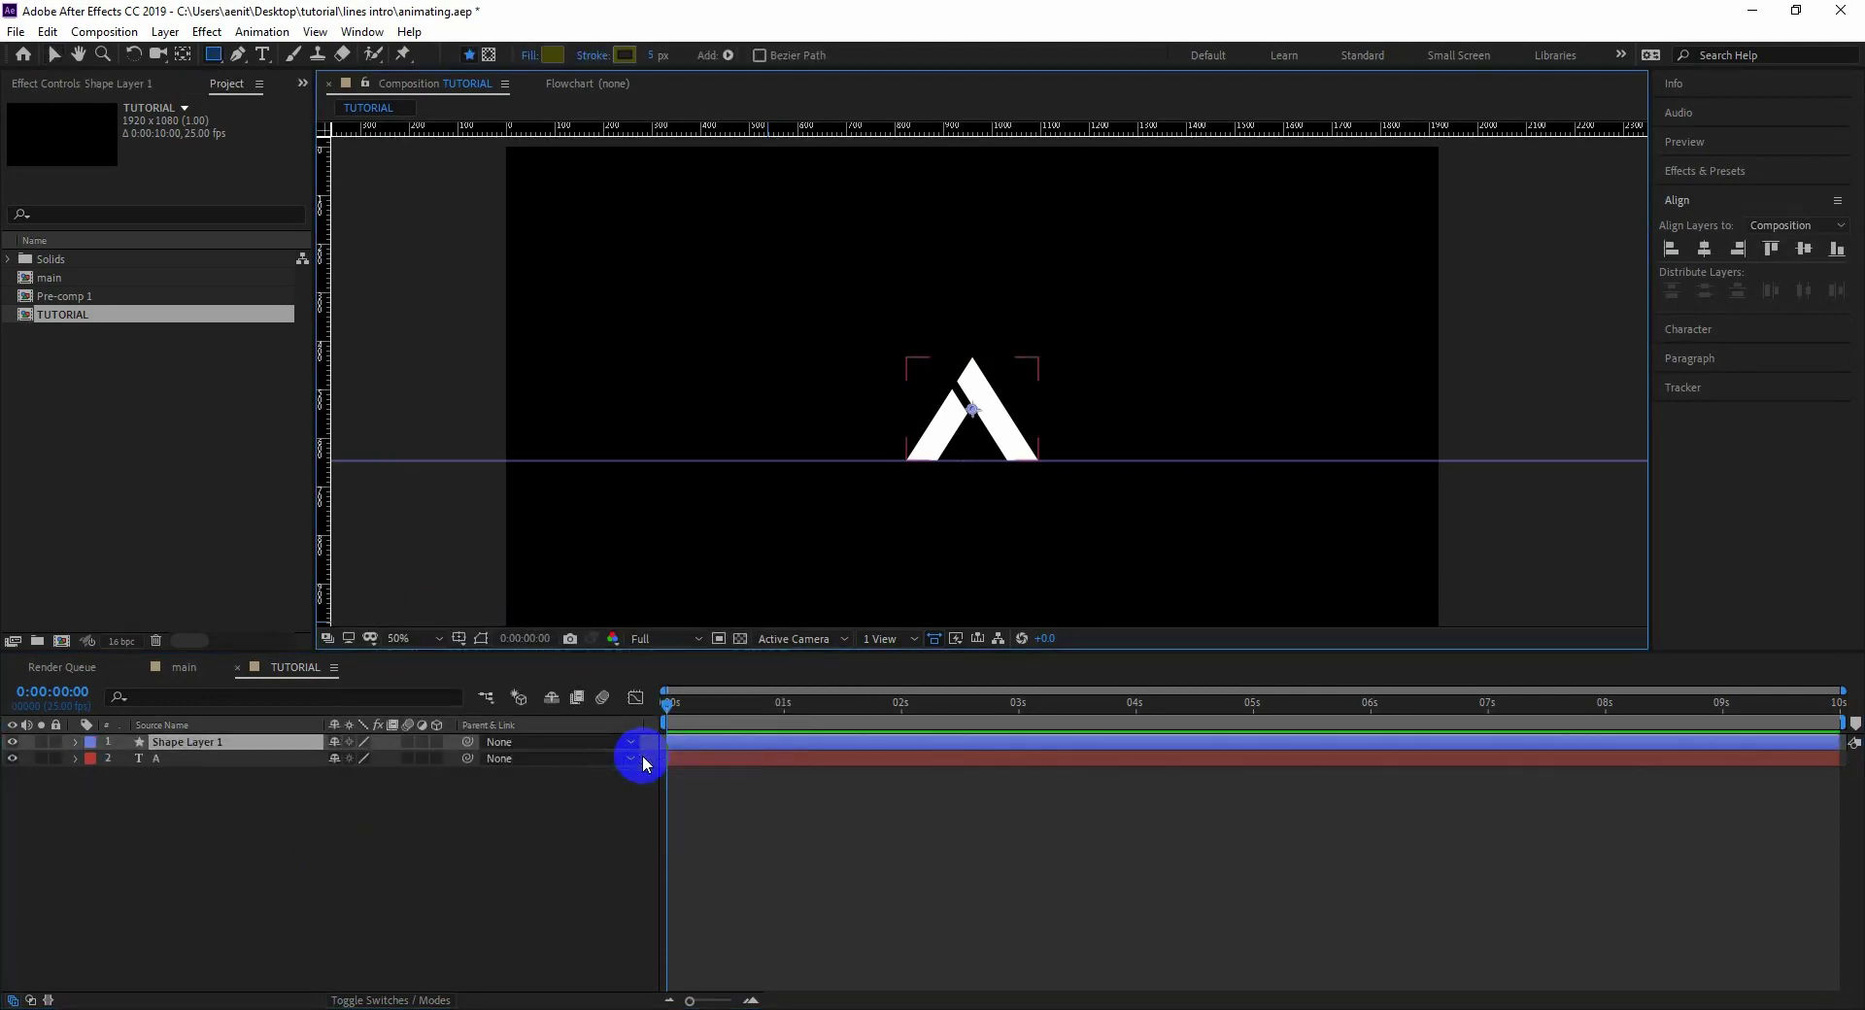
click(442, 643)
click(443, 670)
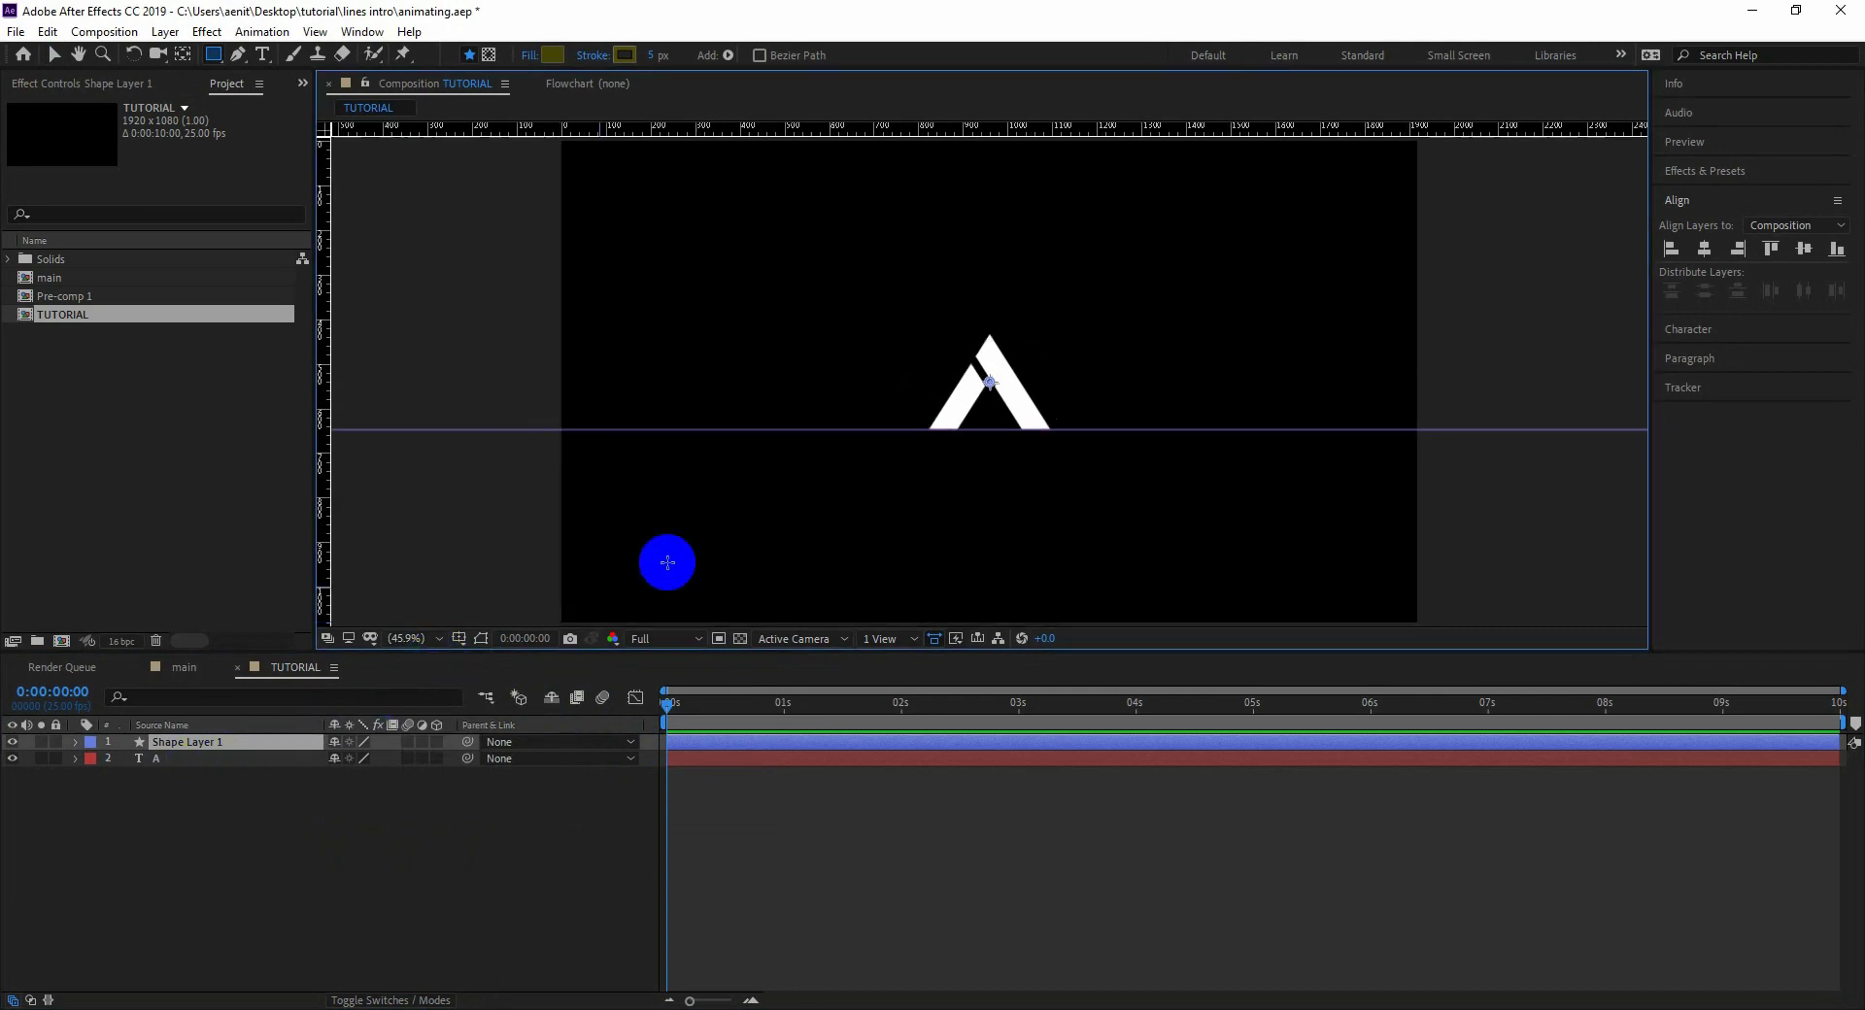
- Draw a straight Pen path along the A's left slanted edge, extending past the bottom and top of the frame
click(237, 55)
drag(688, 571, 659, 546)
key(g)
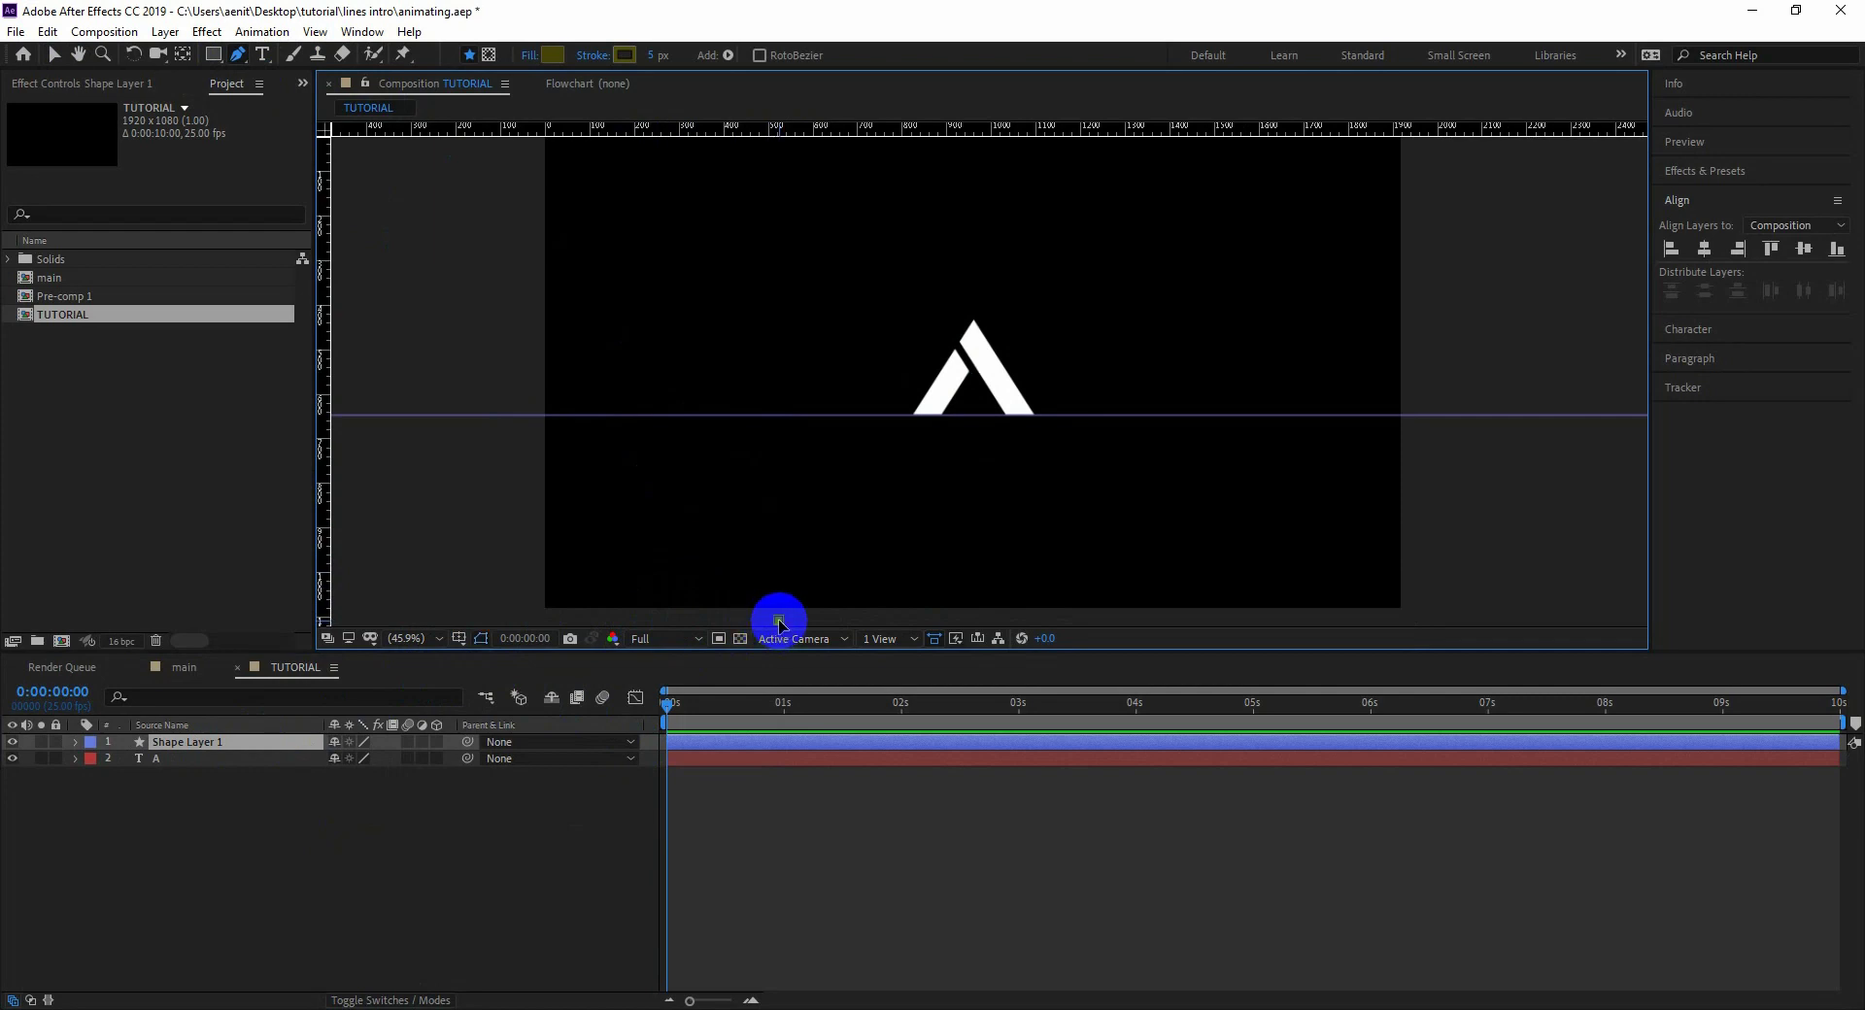
key(comma)
key(comma)
click(1042, 233)
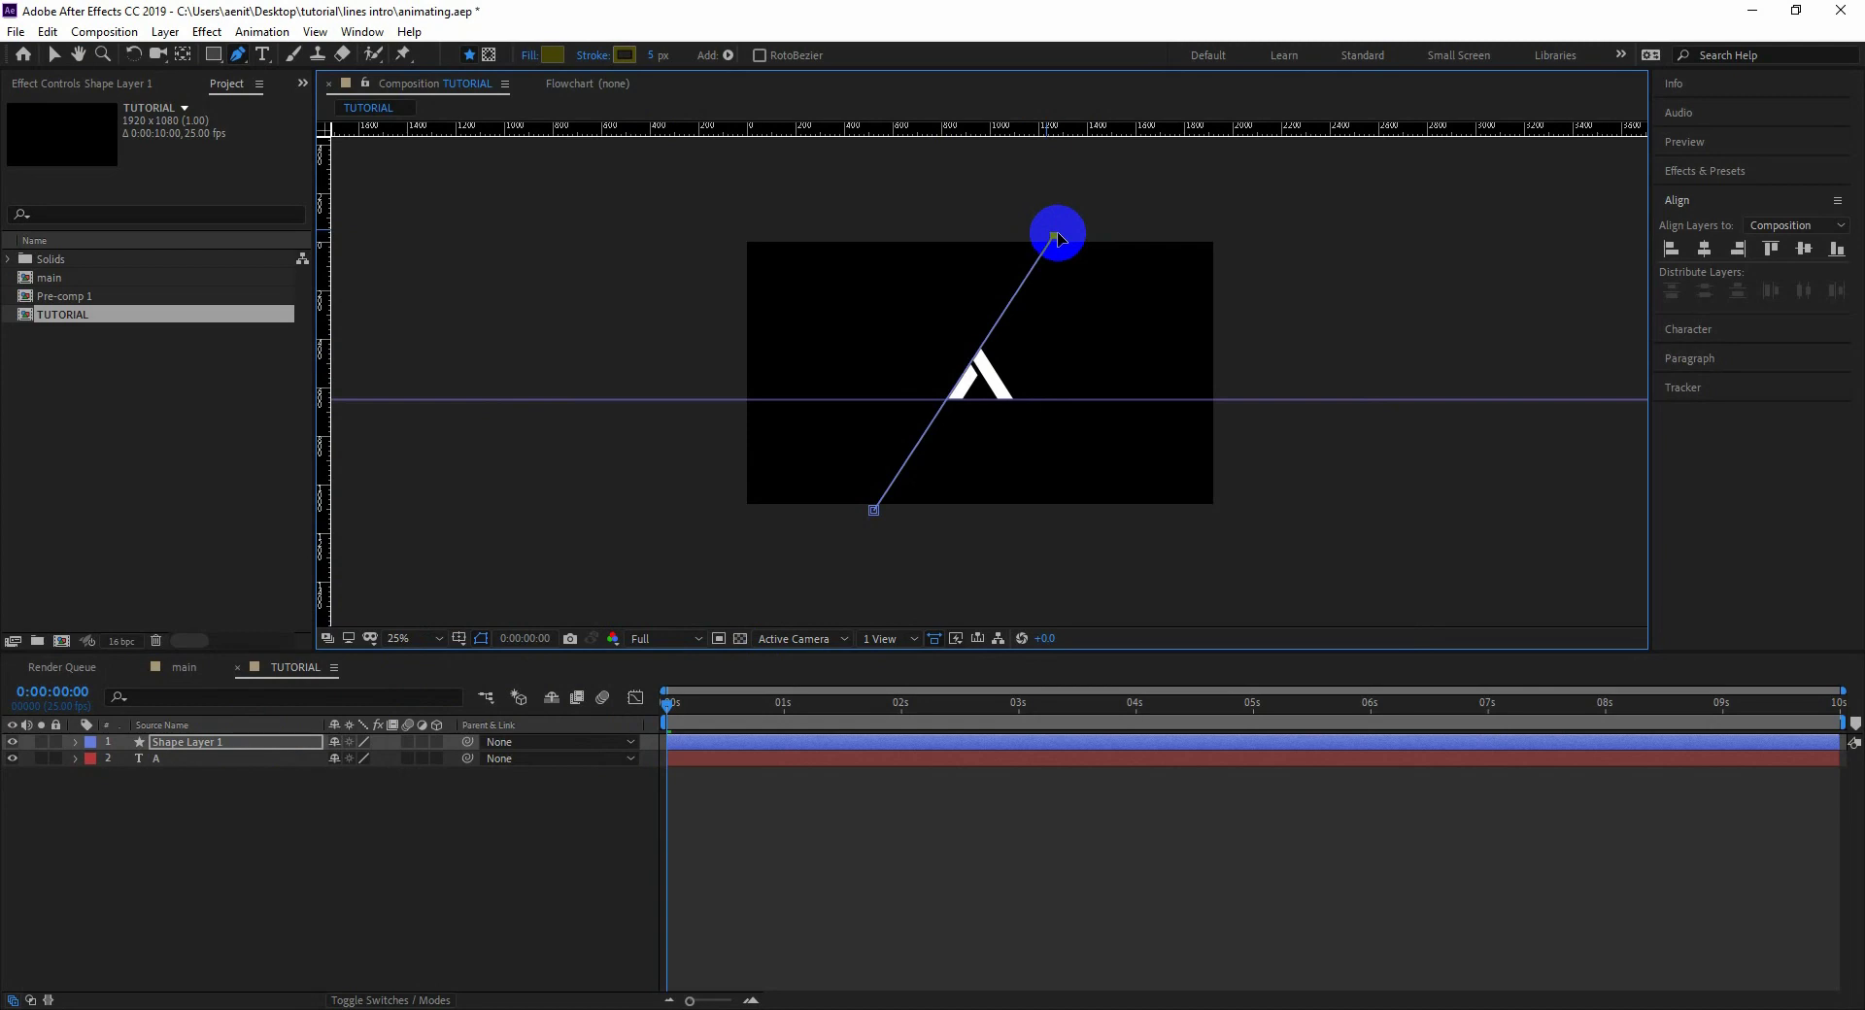
- Adjust the slanted line so it runs exactly along the A's left outer edge
scroll(1055, 256, up, 2)
scroll(957, 365, up, 1)
drag(933, 402, 1021, 126)
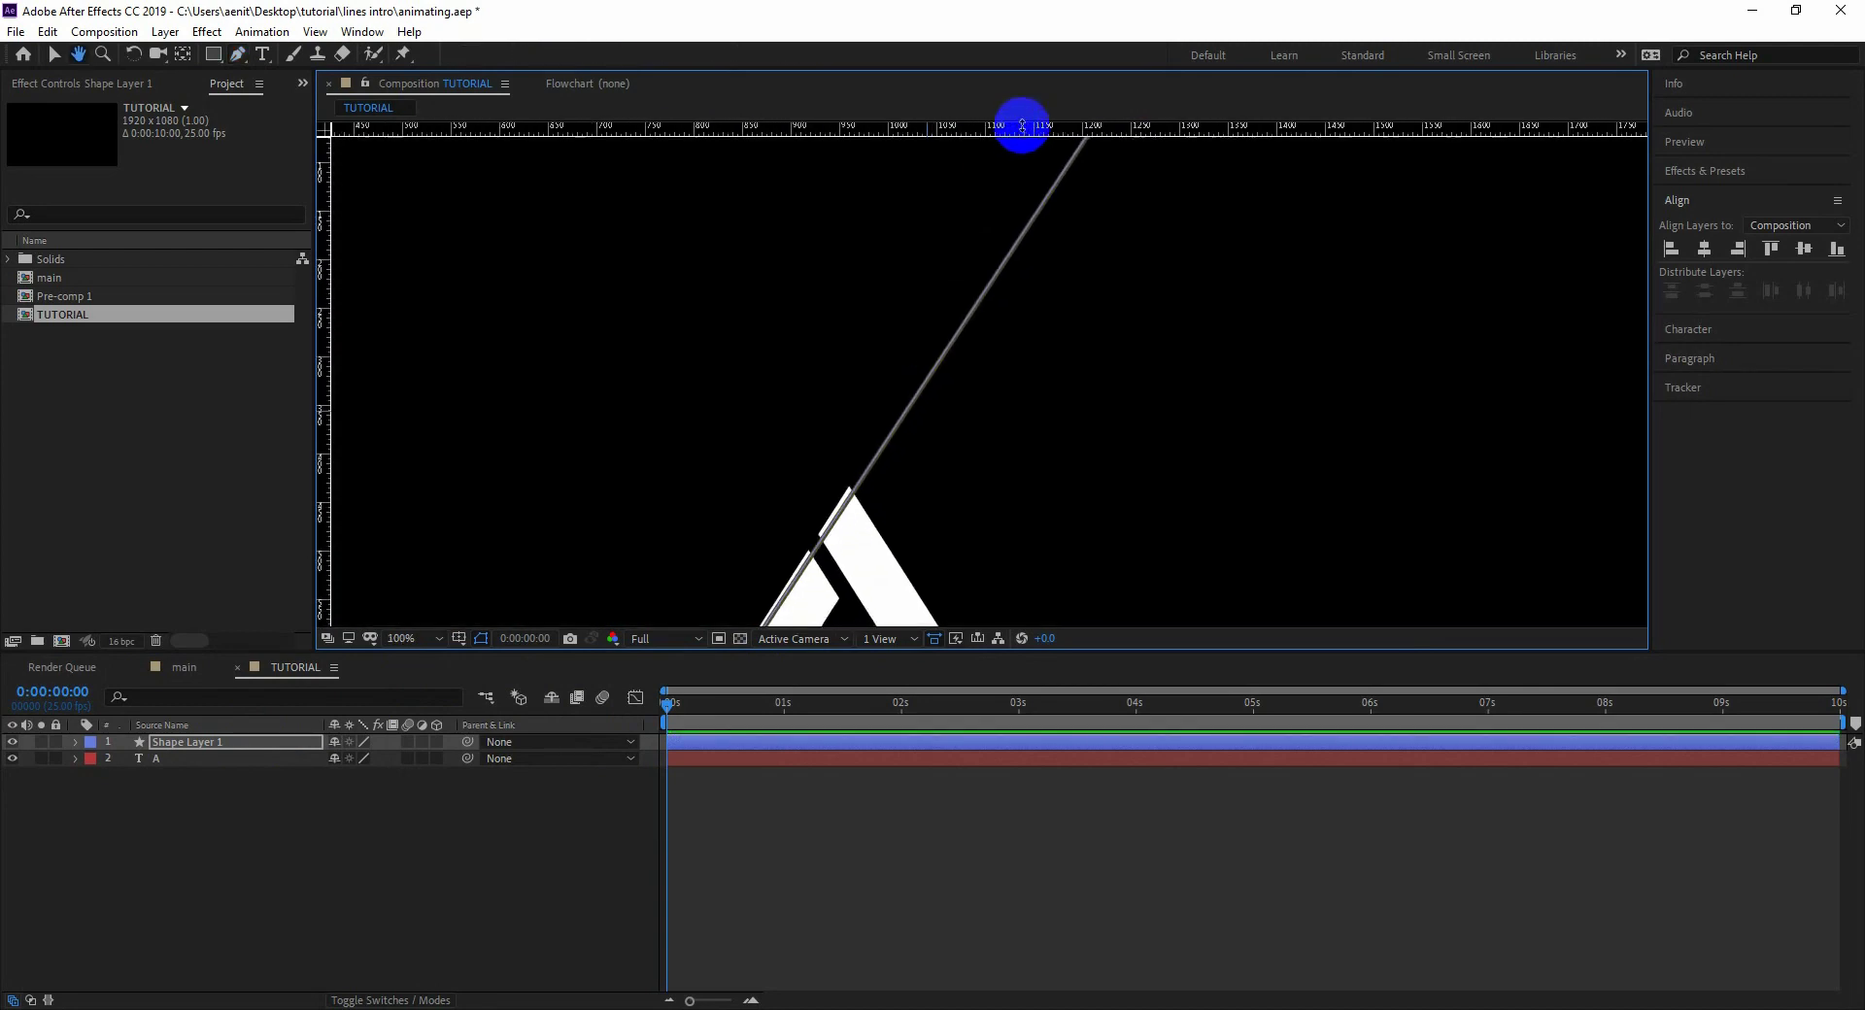
scroll(1040, 232, down, 1)
key(v)
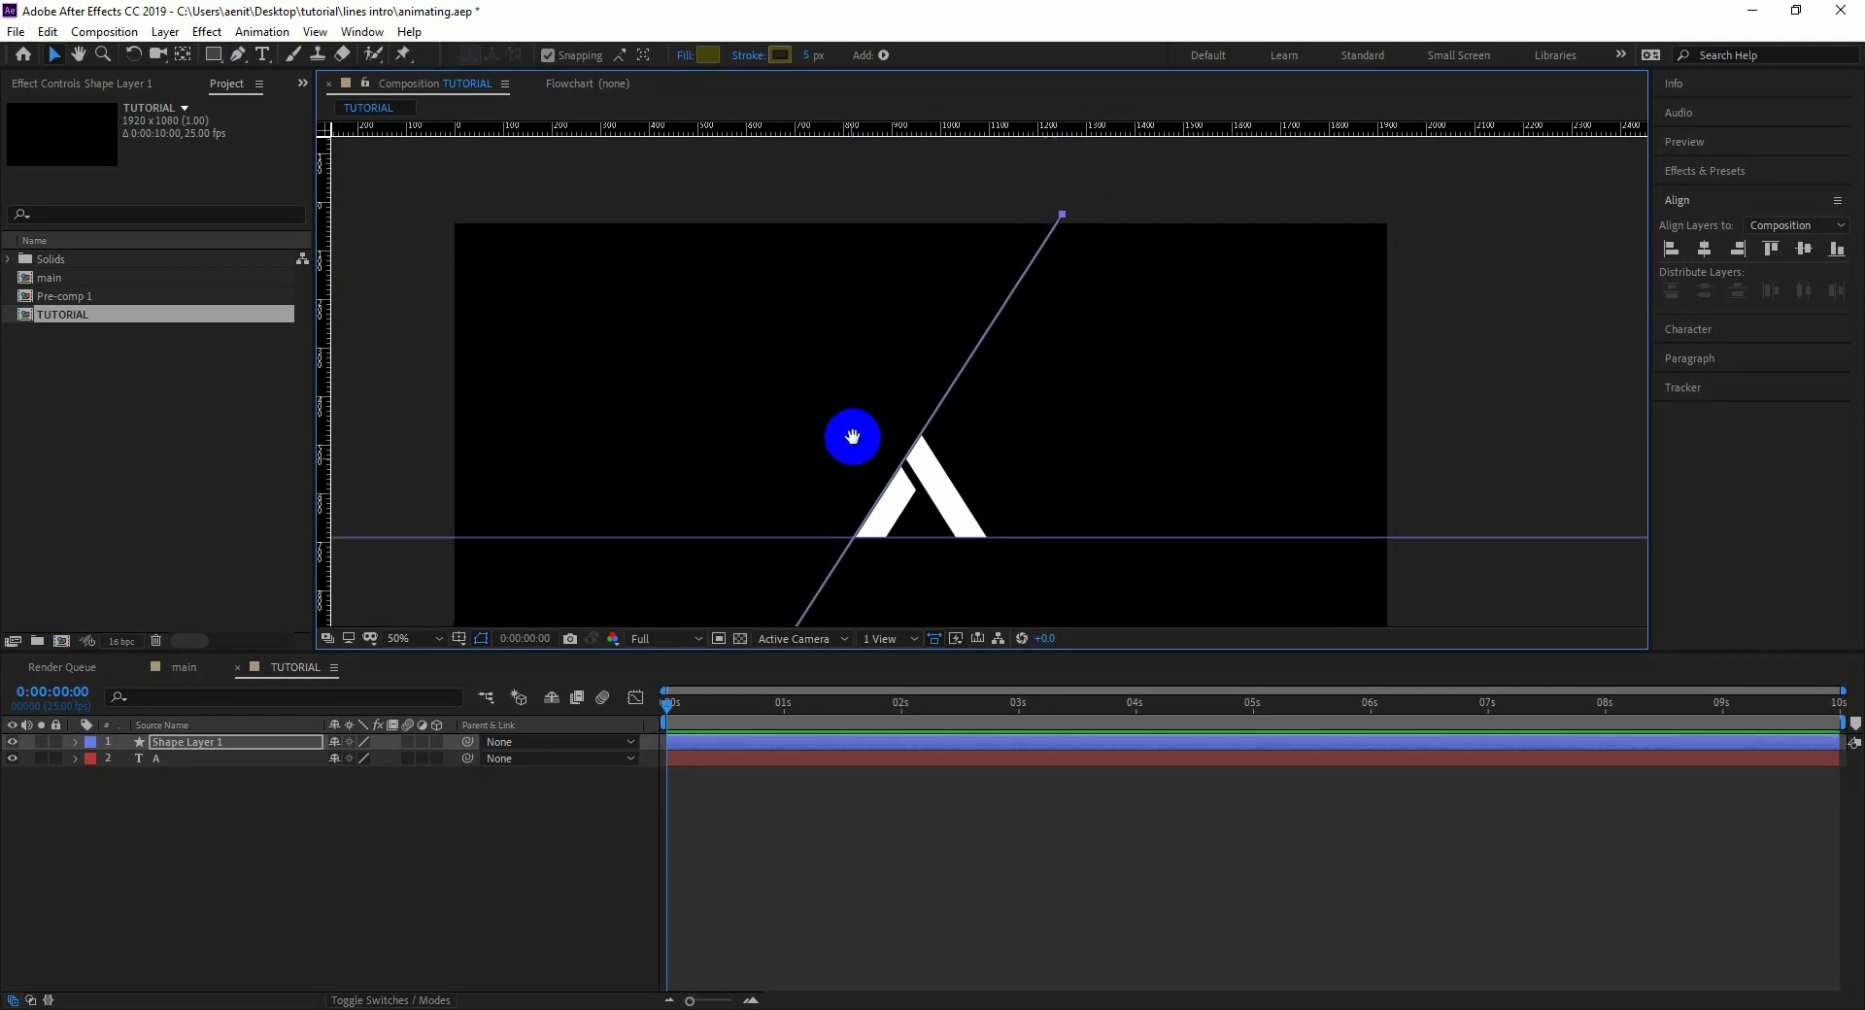
scroll(916, 383, up, 2)
click(832, 375)
mouse_move(804, 467)
mouse_down()
mouse_move(814, 492)
mouse_move(823, 460)
mouse_up()
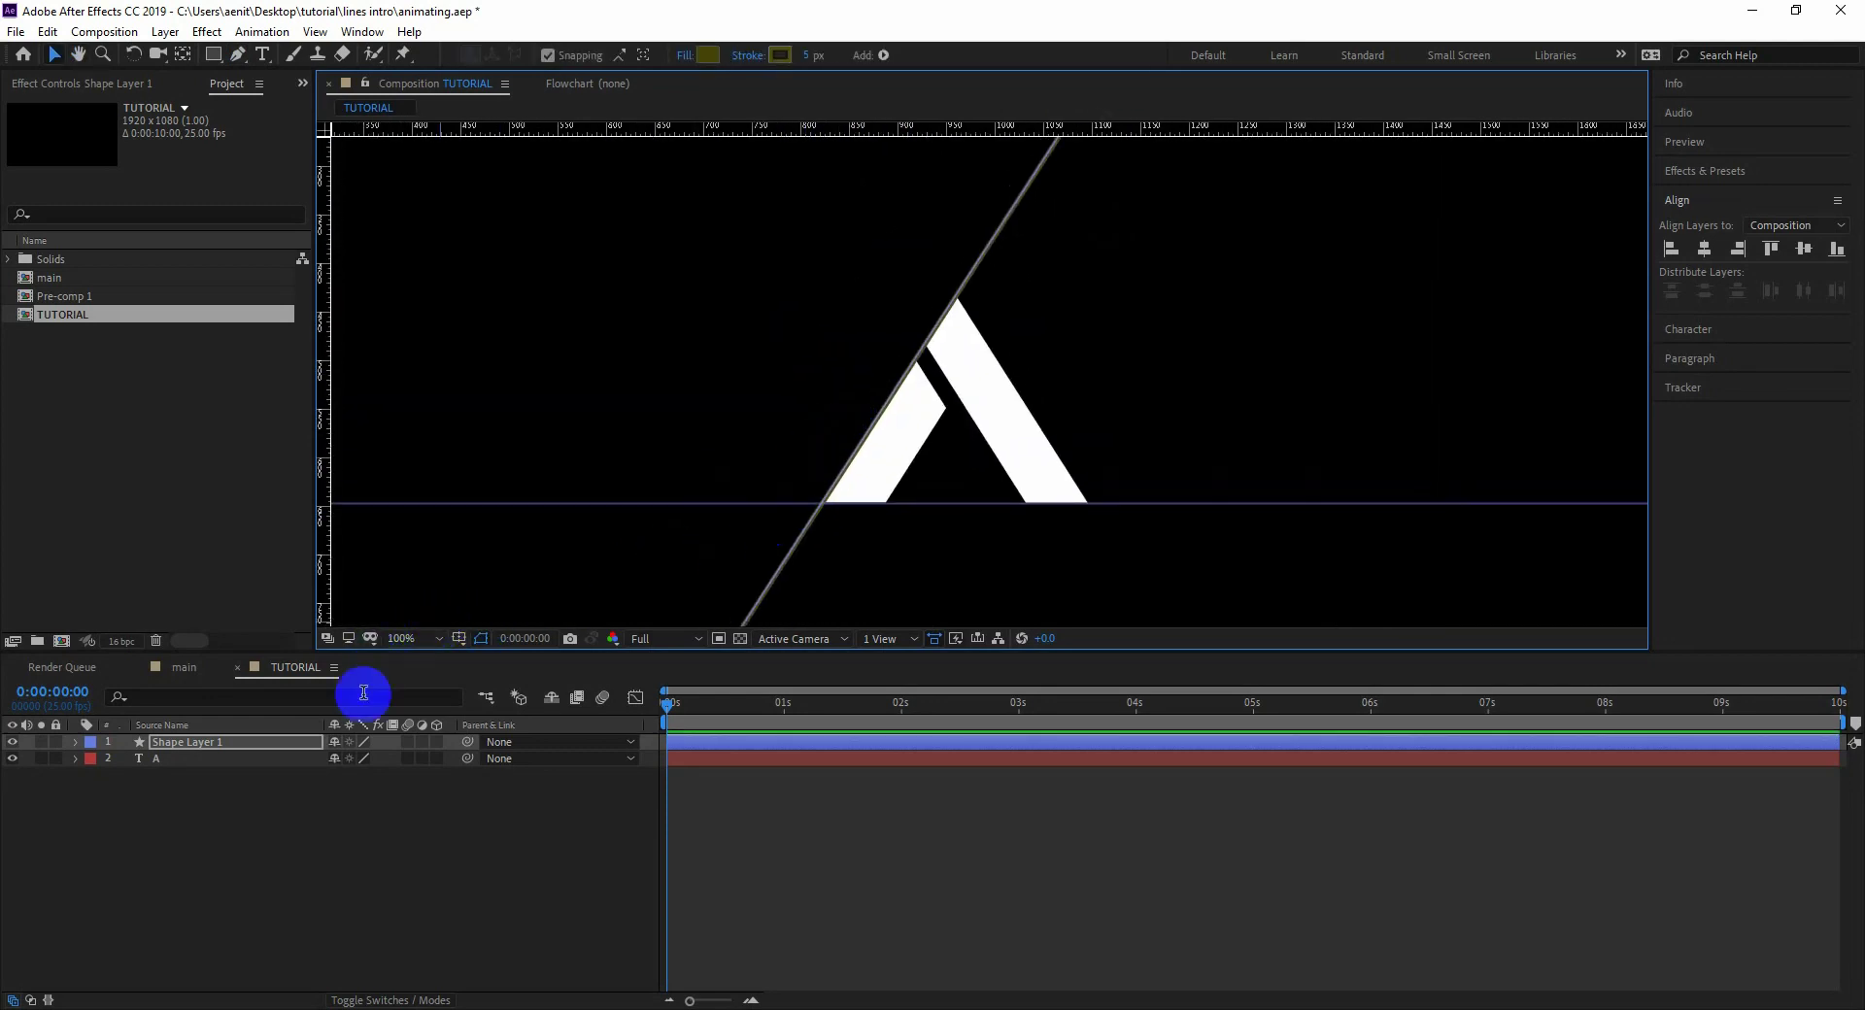
- Draw a separate horizontal Pen path on the guide under the A, extending past both sides of the frame
click(237, 55)
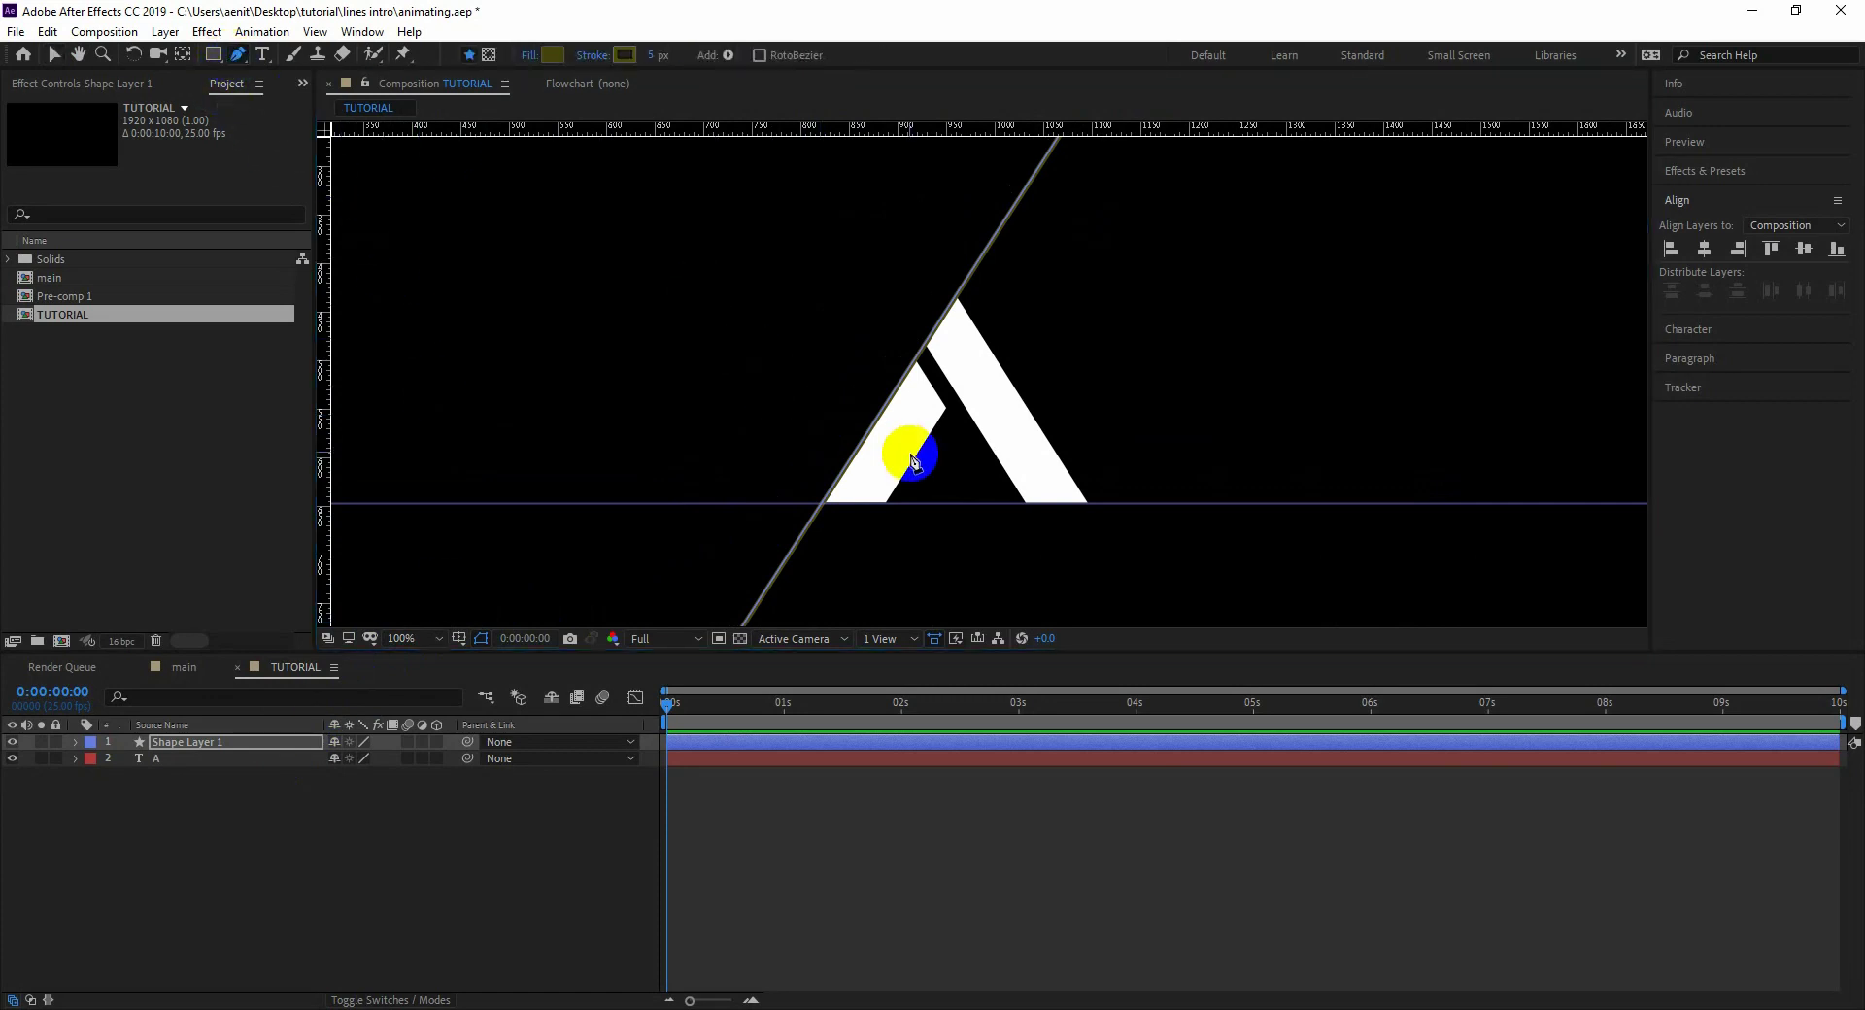
scroll(930, 466, down, 2)
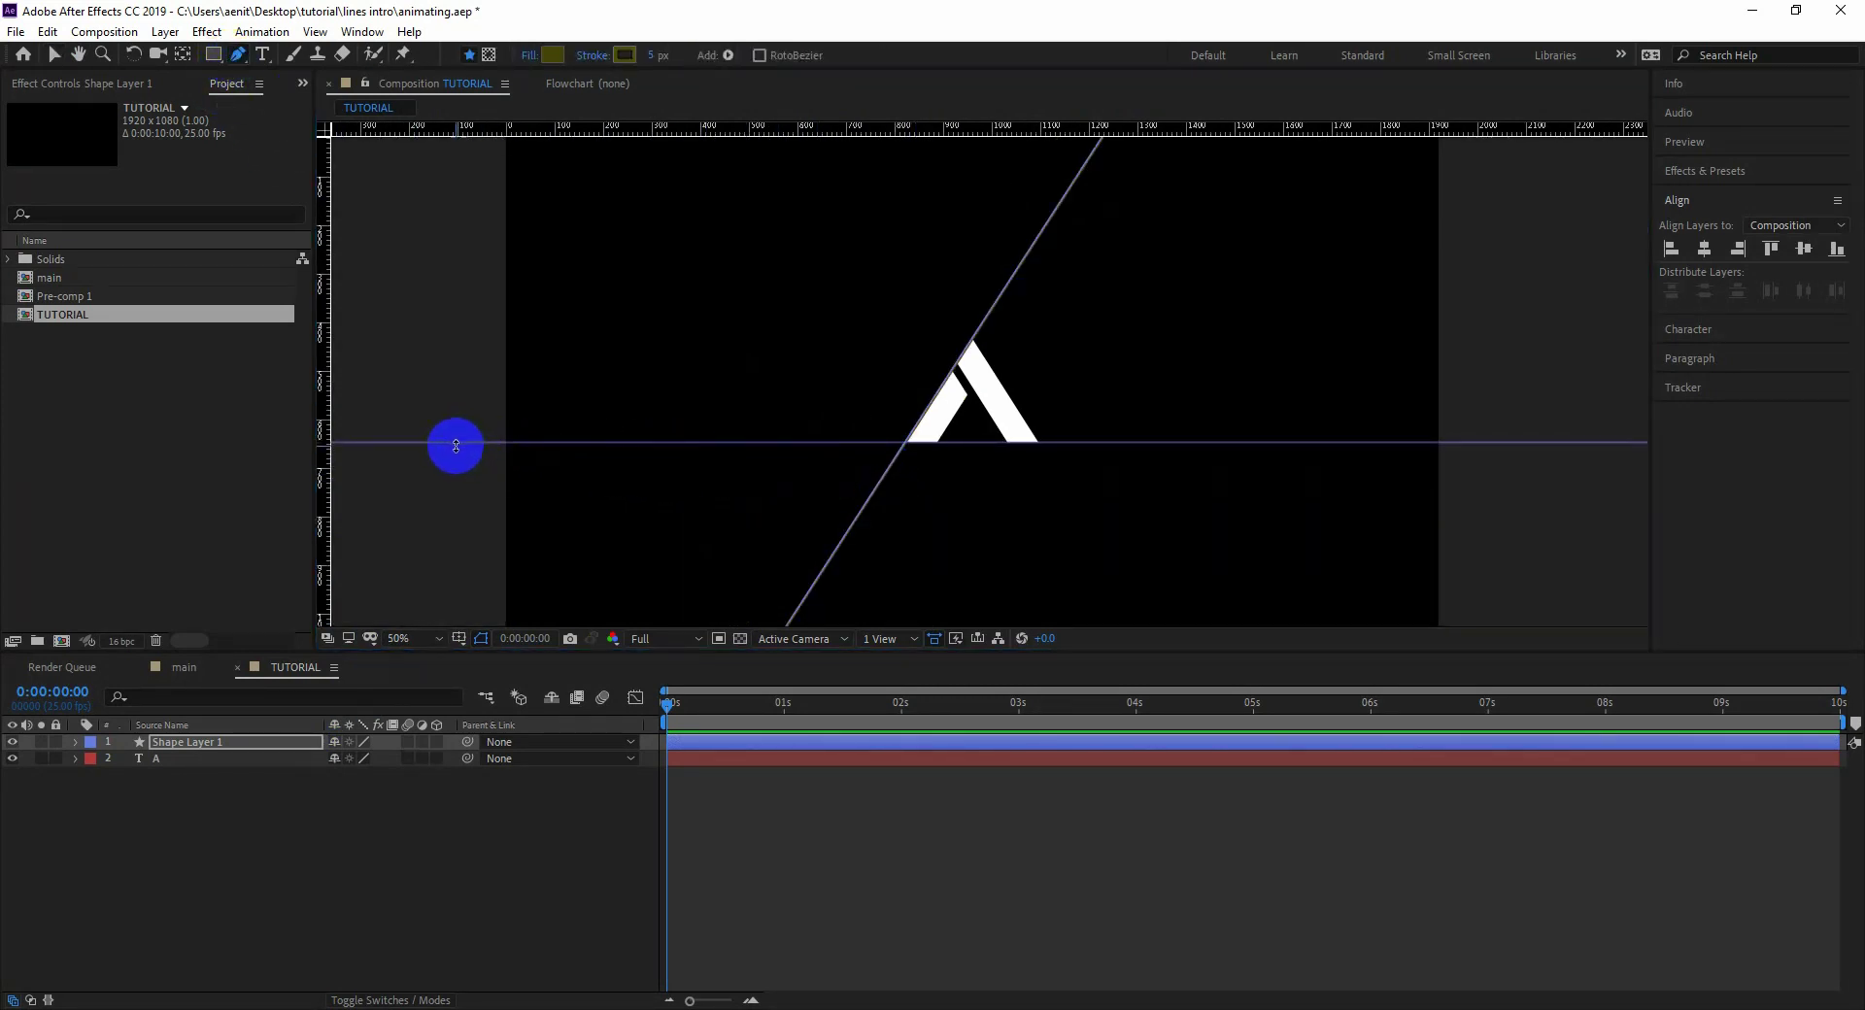
click(456, 446)
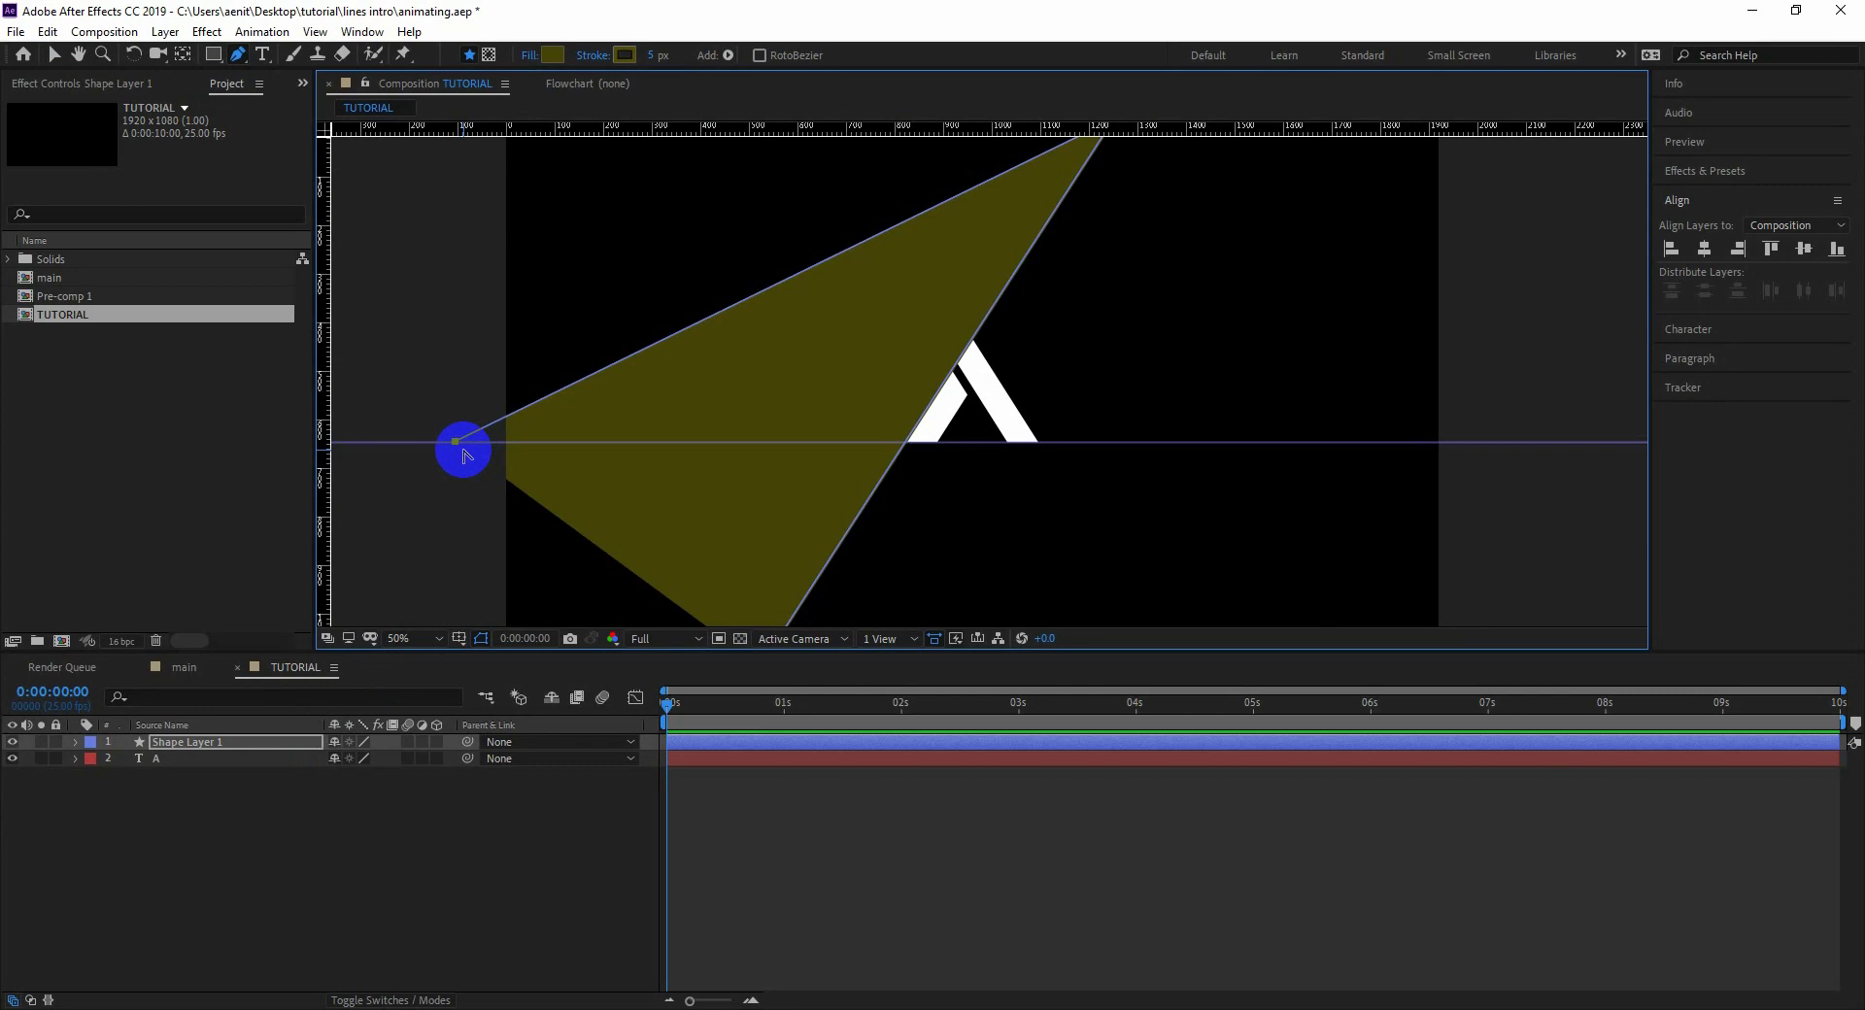
key(ctrl+z)
click(236, 727)
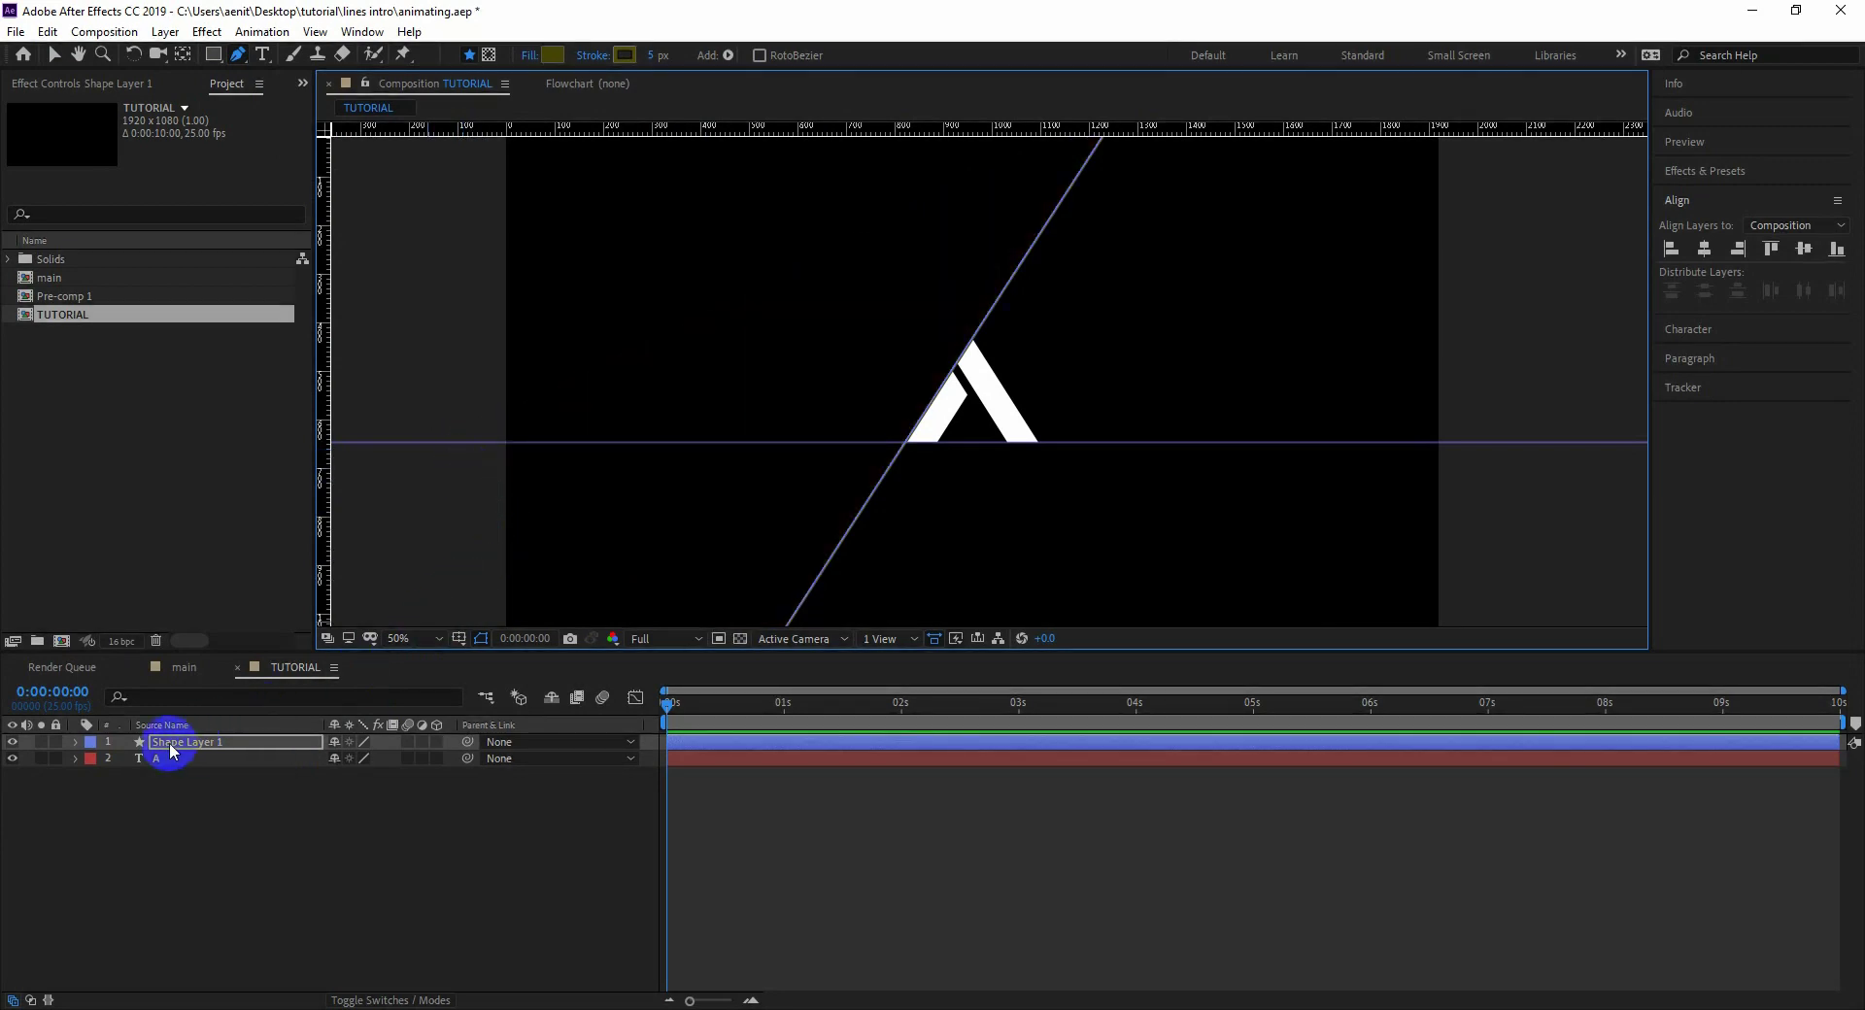
click(439, 442)
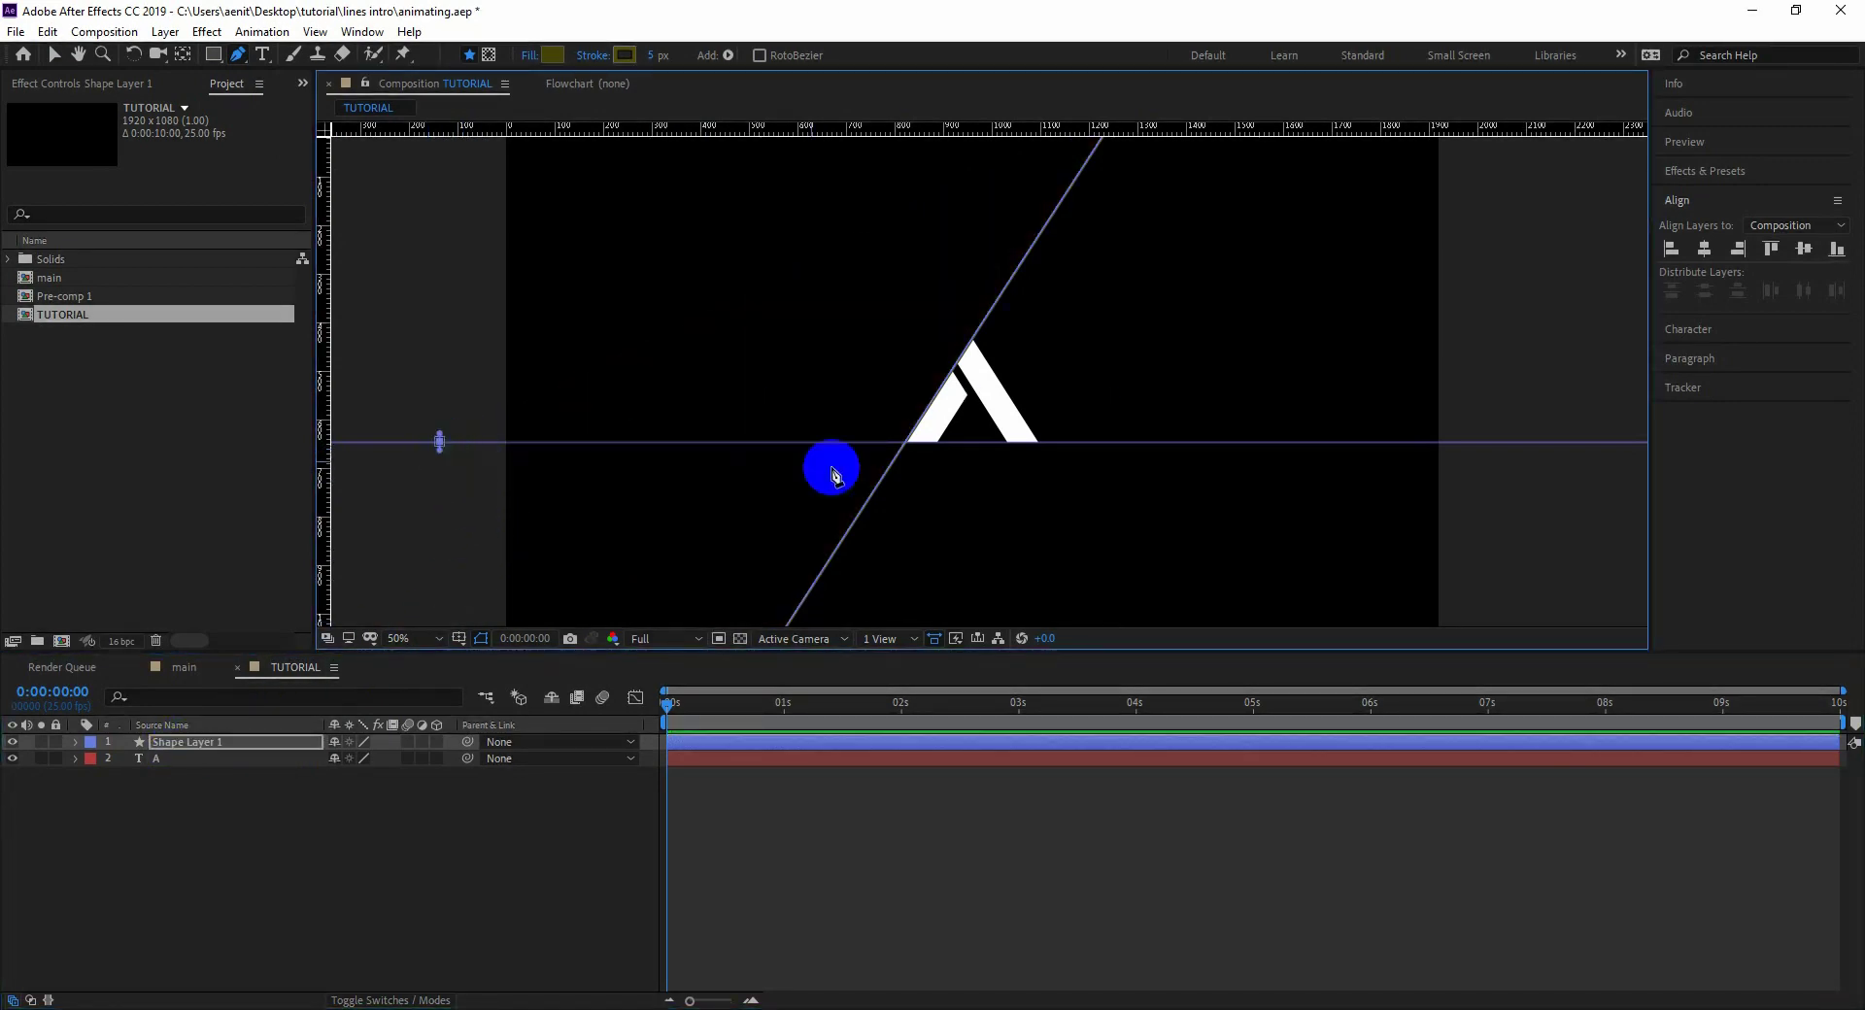
click(1495, 442)
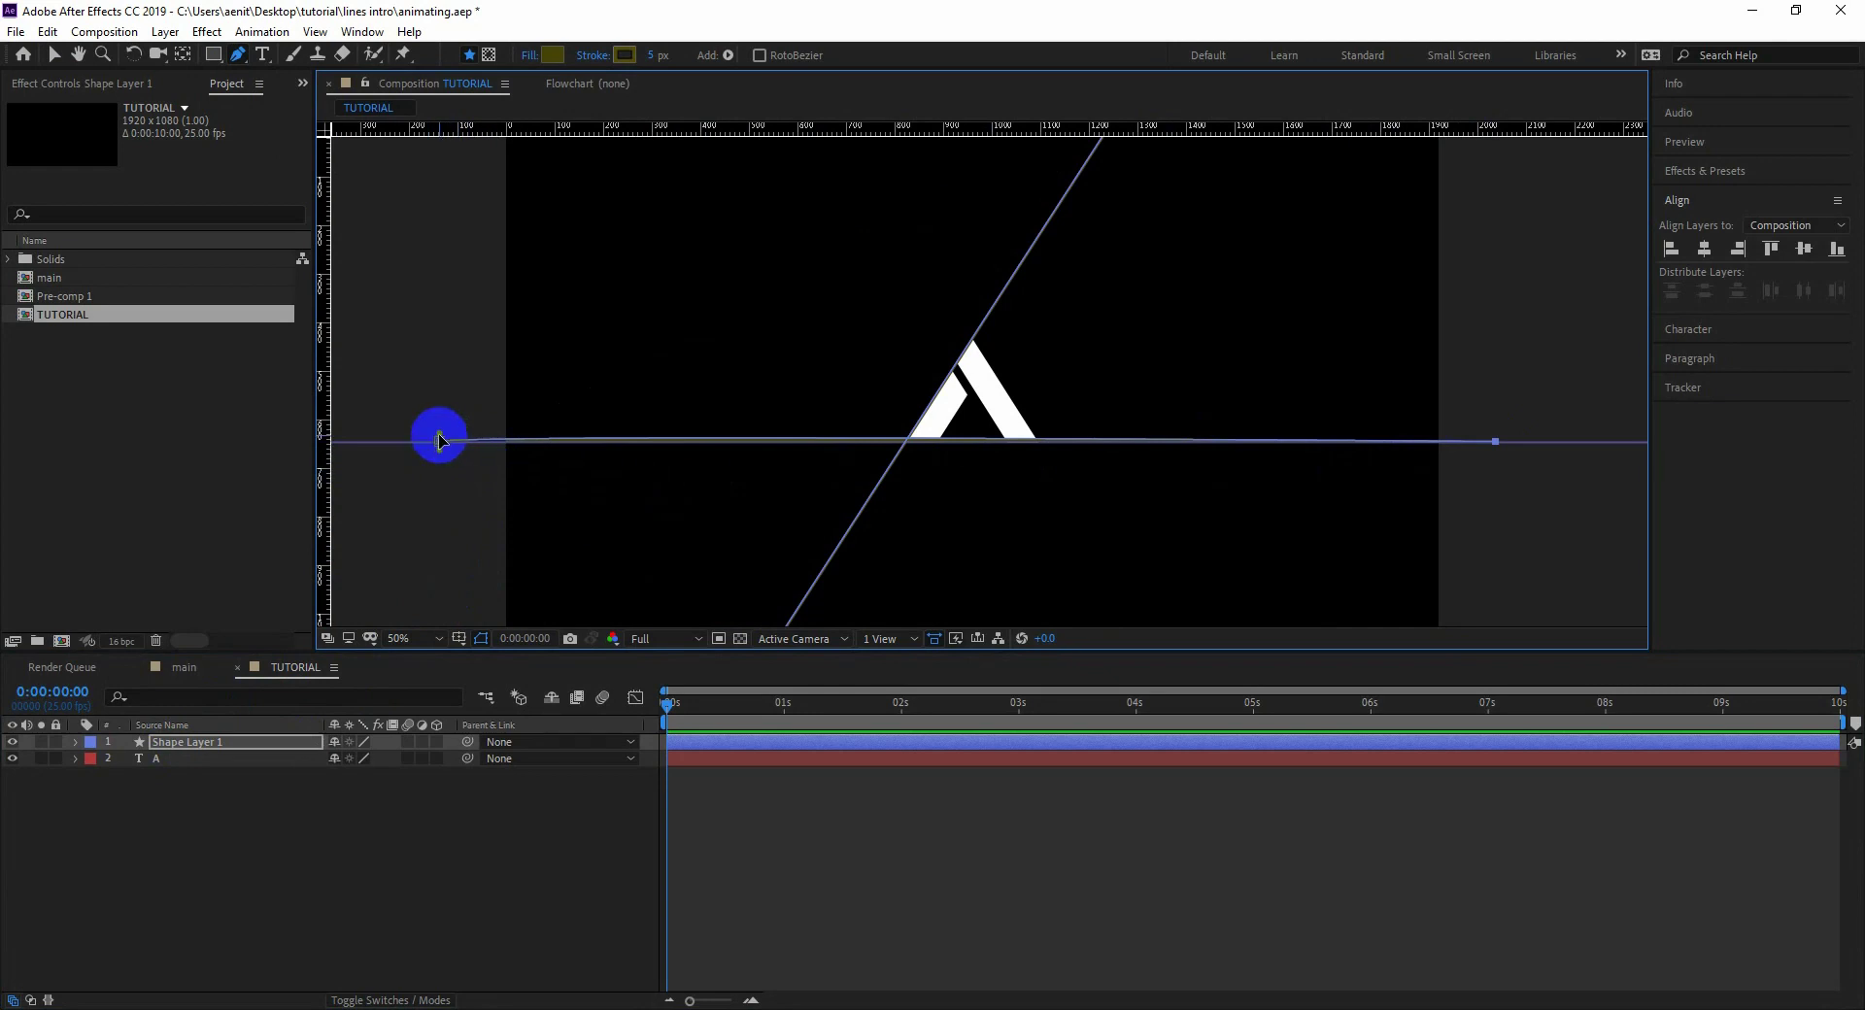
- Set the fill of the shape layer's paths to None
click(529, 54)
click(833, 460)
click(900, 572)
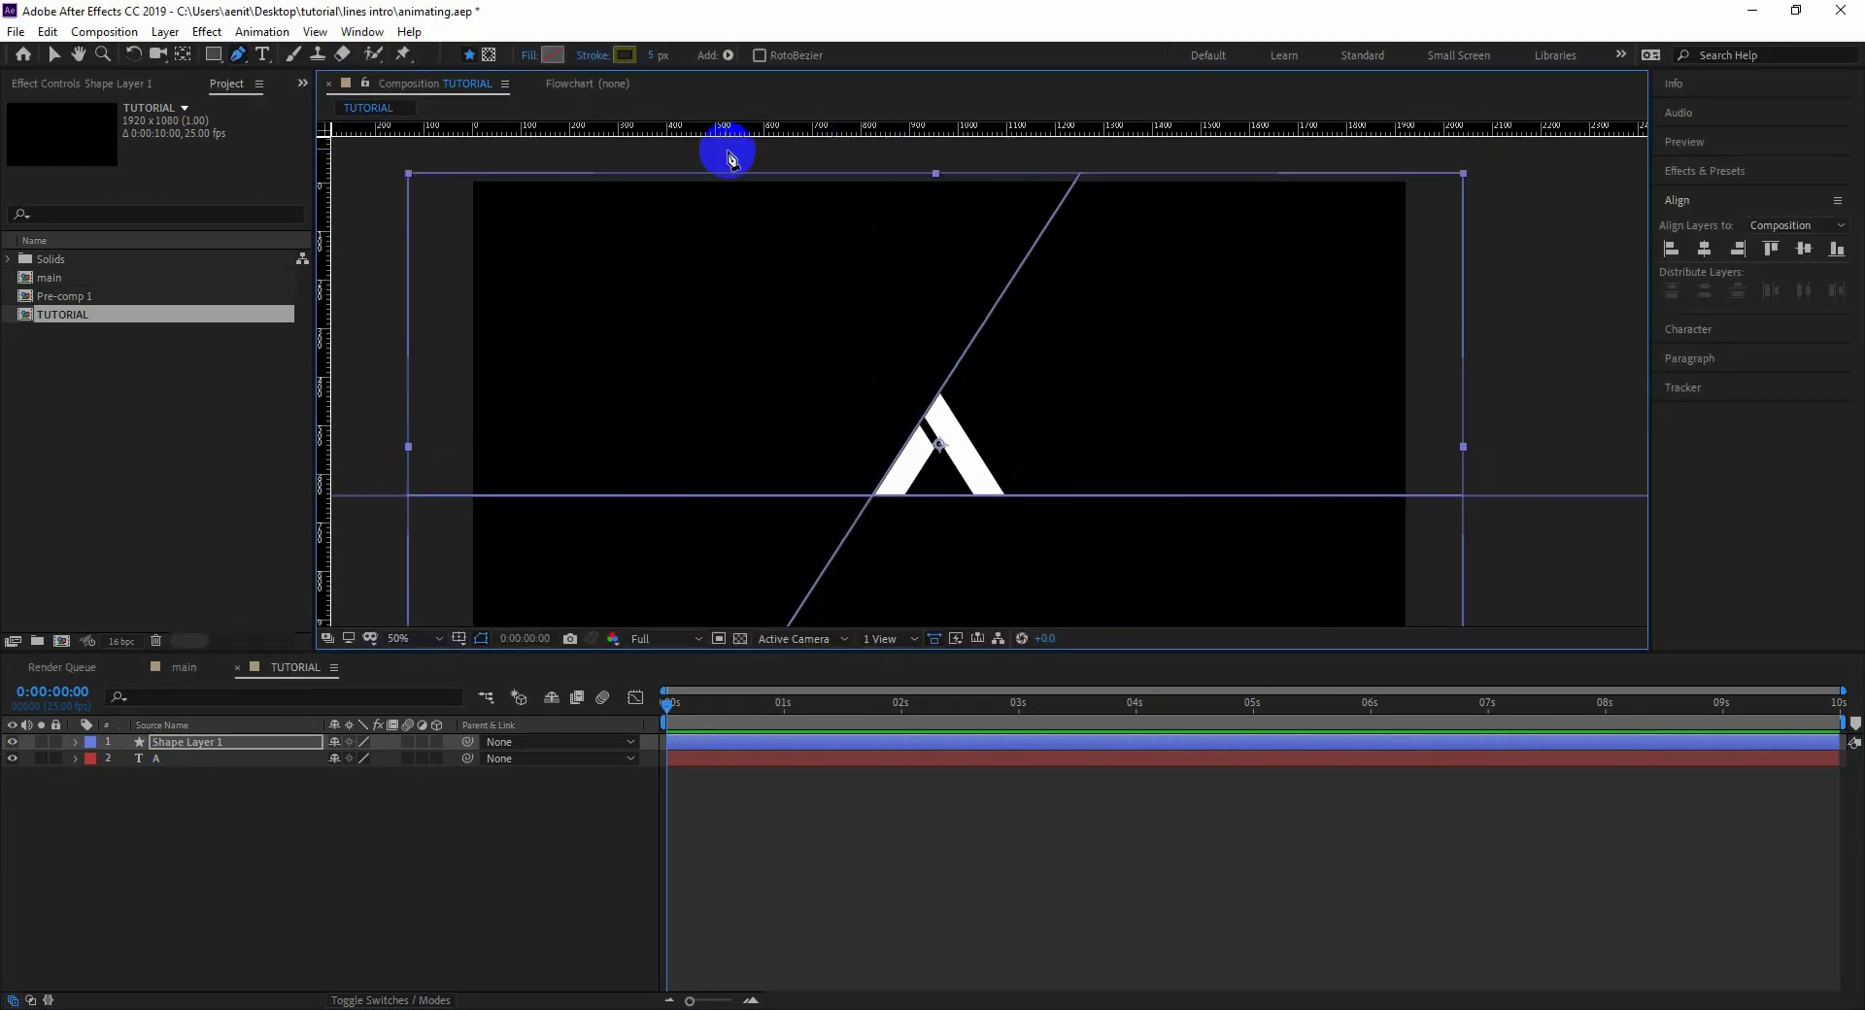
- Draw a third straight Pen path along the A's right slanted edge beyond the frame, and check its alignment and upper endpoint
click(793, 149)
key(comma)
click(1057, 556)
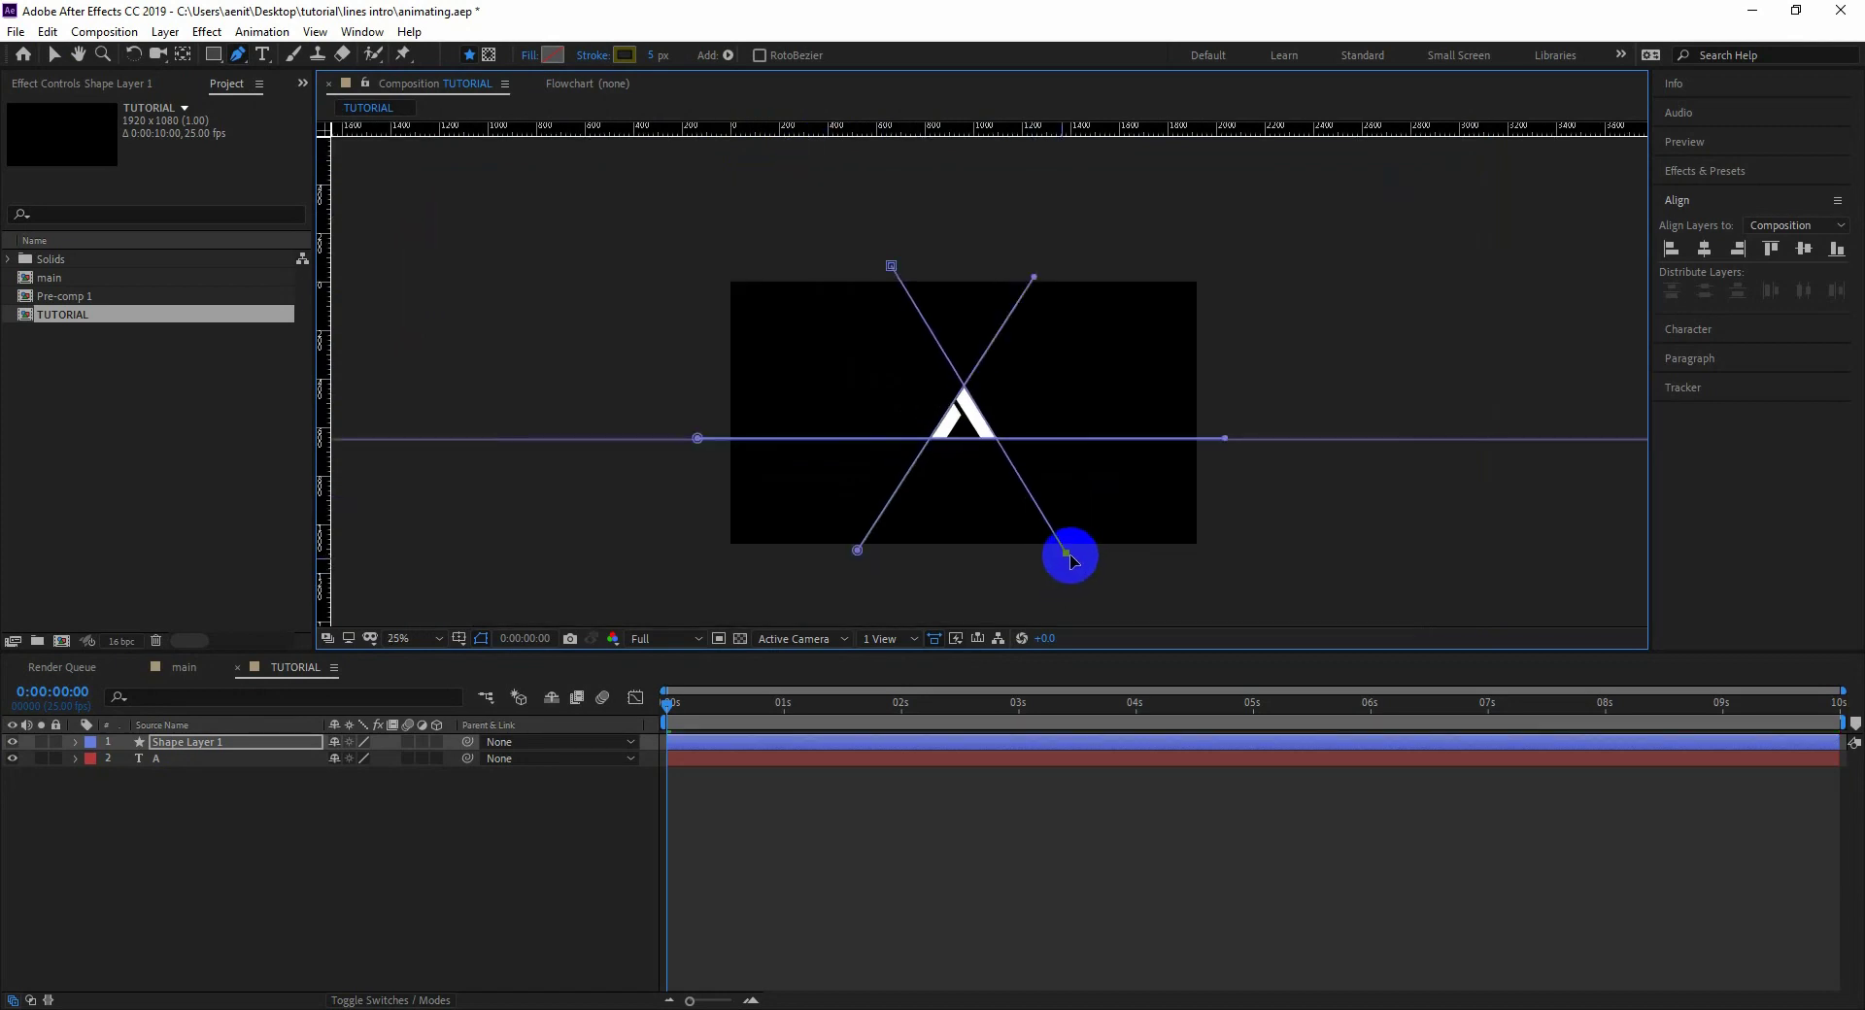
scroll(1028, 477, up, 3)
drag(860, 161, 961, 583)
drag(841, 243, 846, 408)
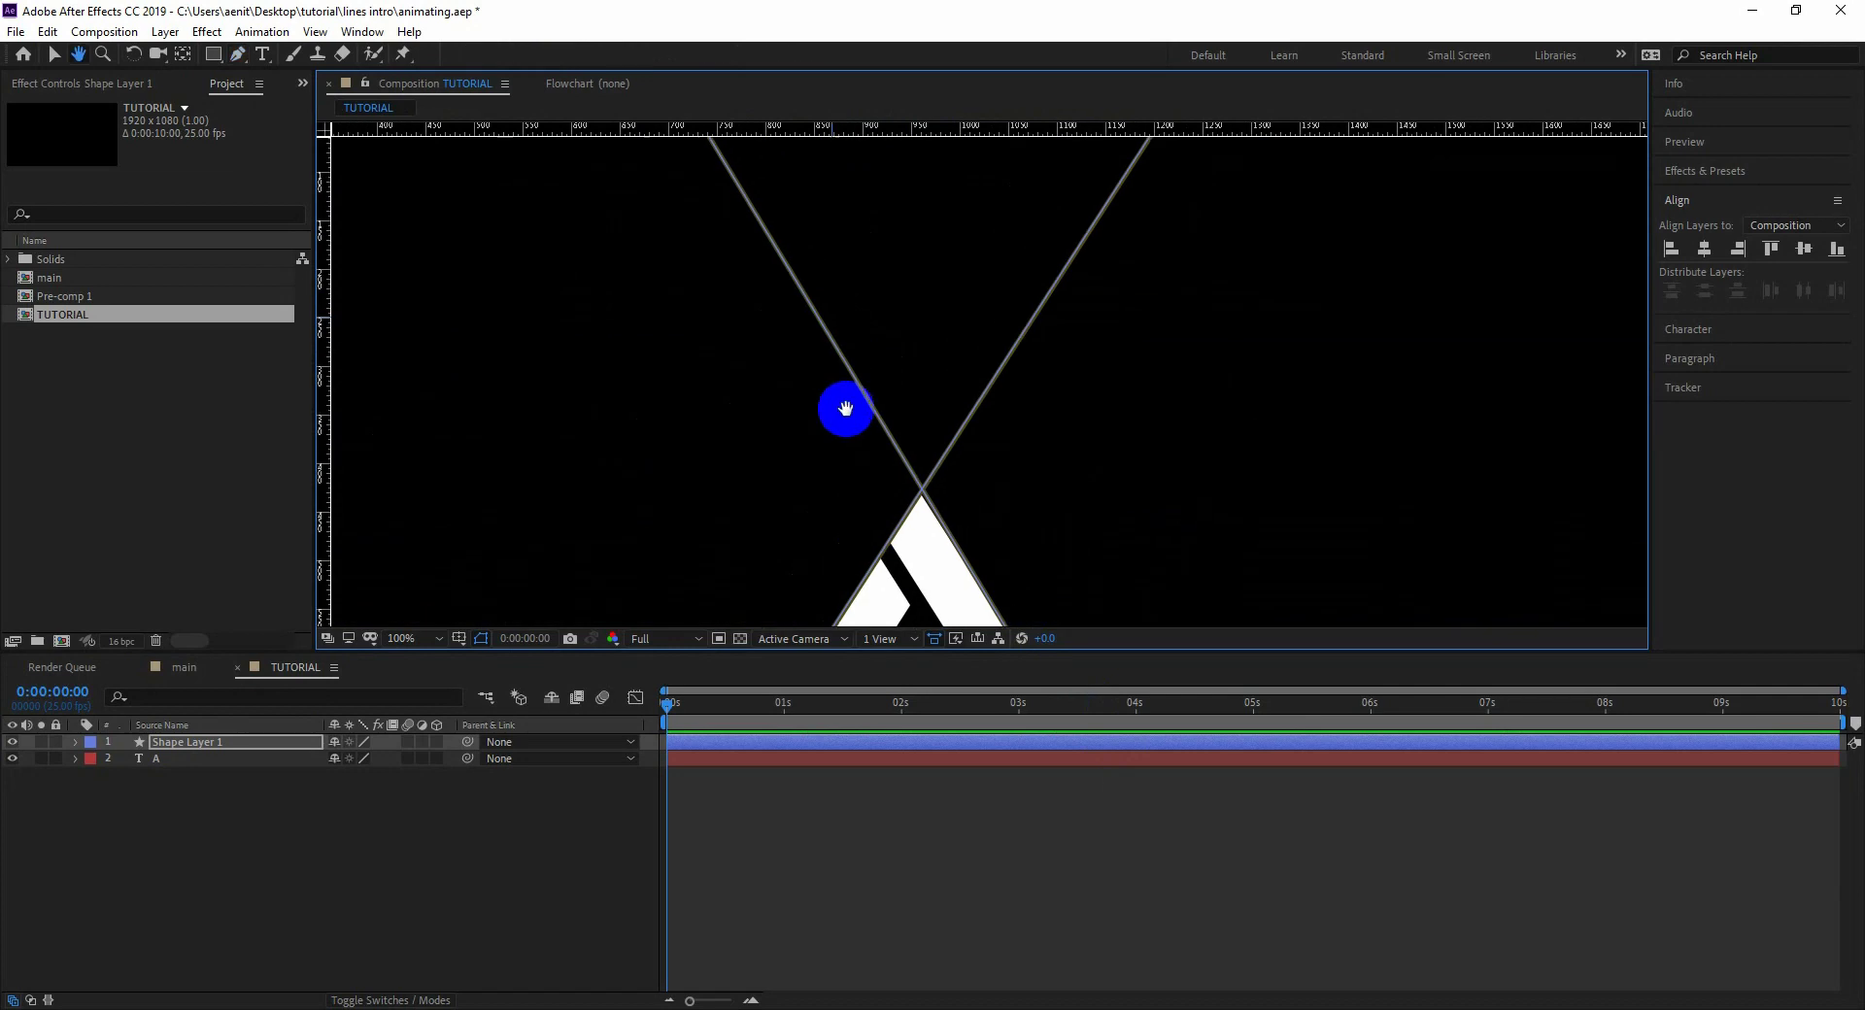
key(comma)
click(810, 198)
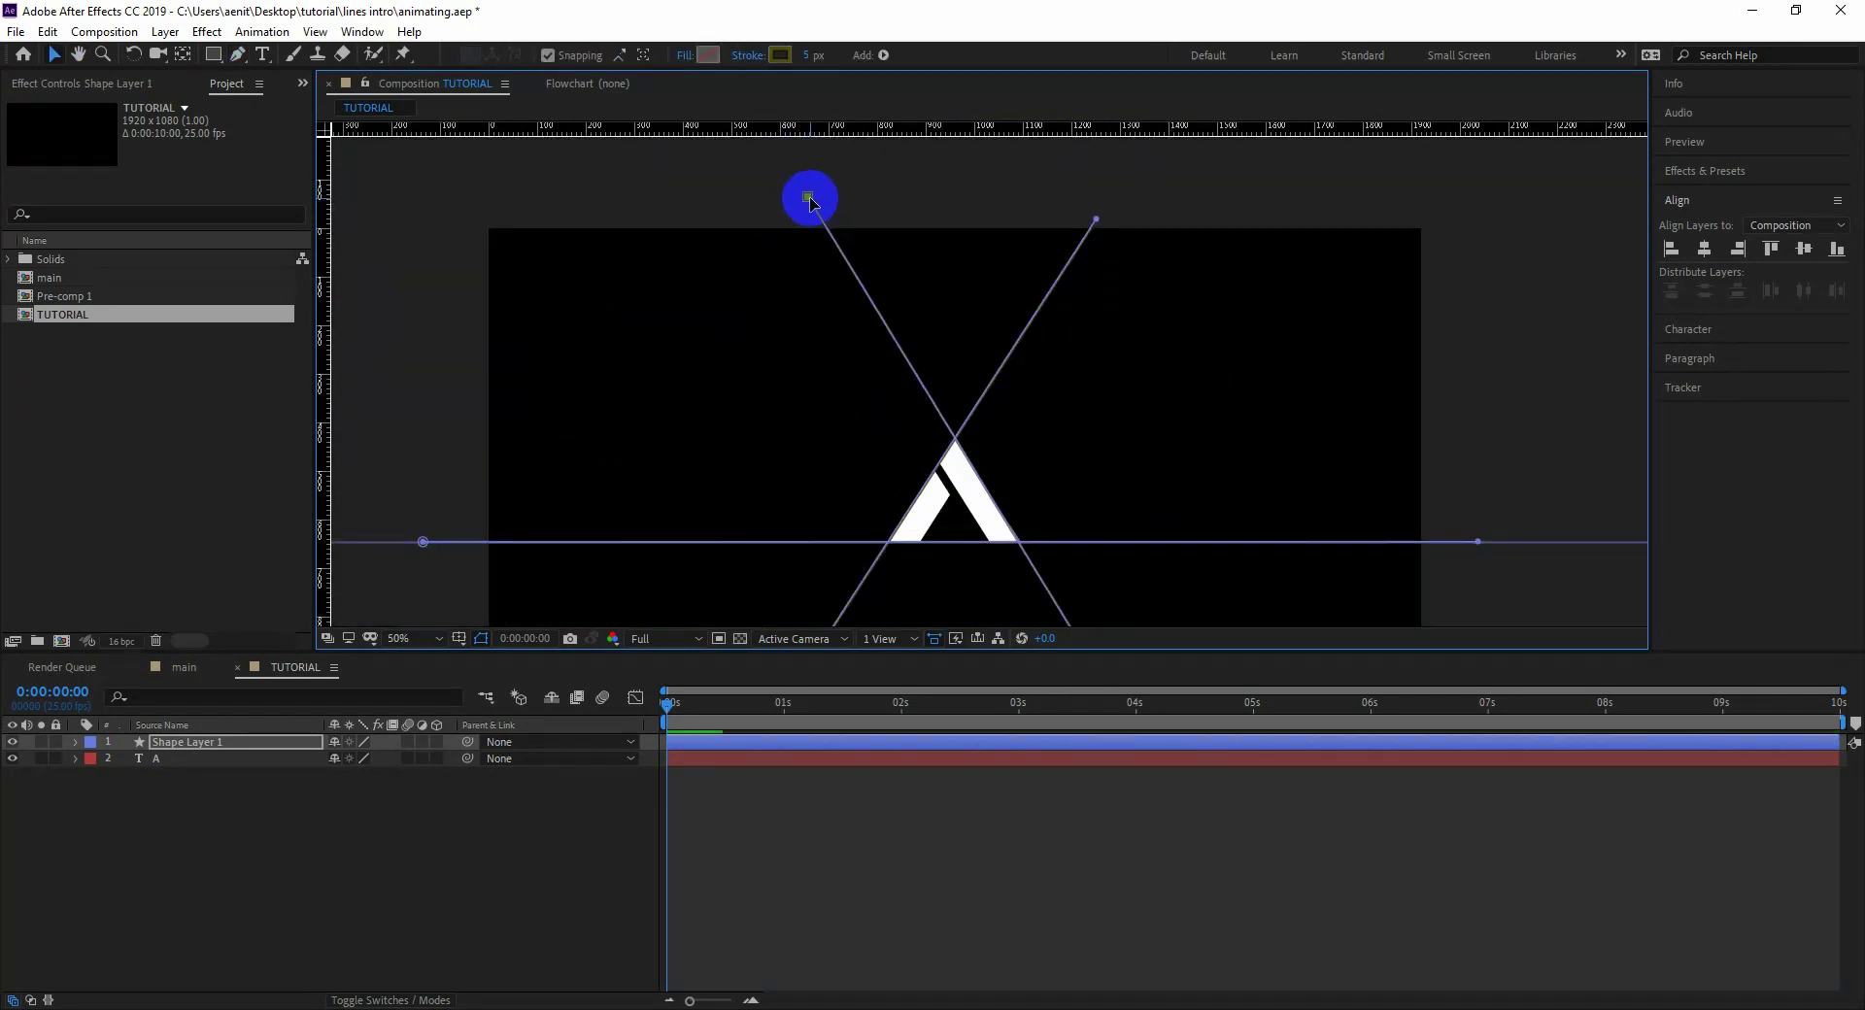
- Duplicate the line along the A's right outer edge and nudge the copy onto the right leg's inner edge
click(75, 742)
click(93, 760)
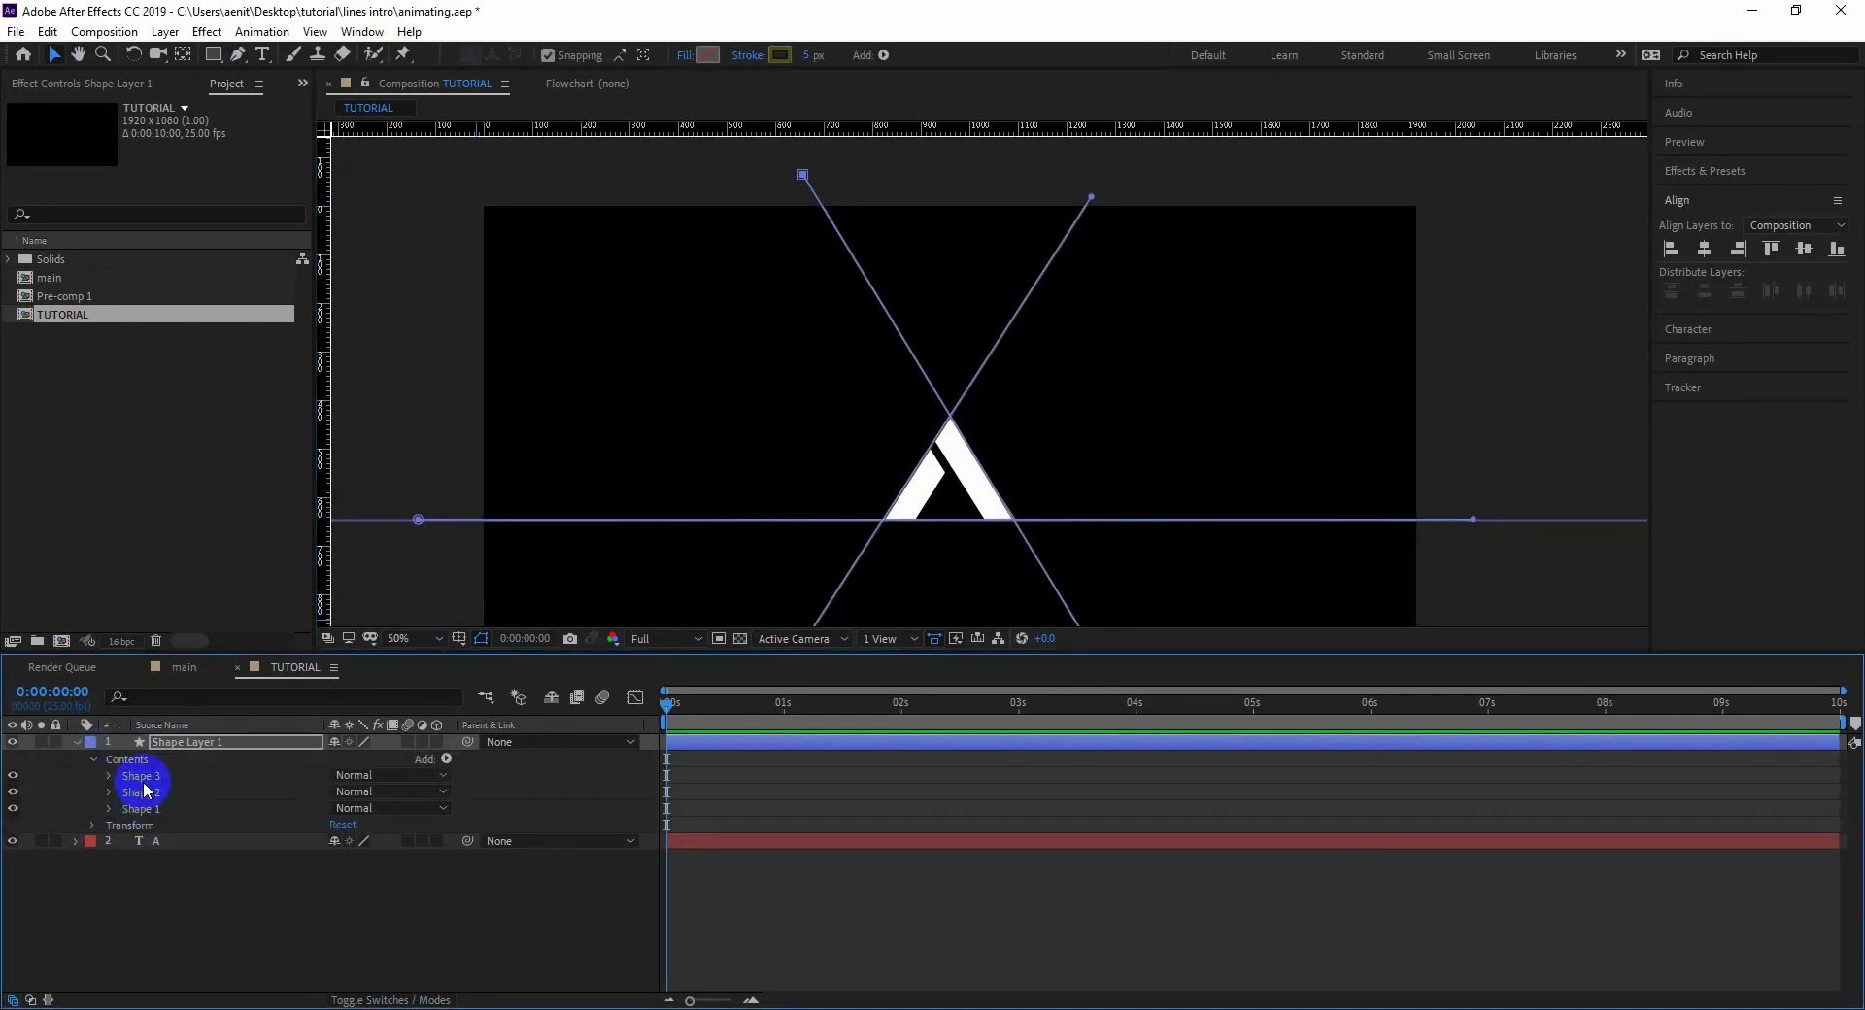
click(142, 777)
key(ctrl+d)
key(shift+Down)
key(shift+Left)
key(shift+Left)
key(shift+Left)
key(Right)
key(Right)
key(Right)
key(Right)
key(Right)
key(Right)
- Duplicate the inner-edge line again and reveal the new copy's transform properties
click(176, 774)
key(ctrl+d)
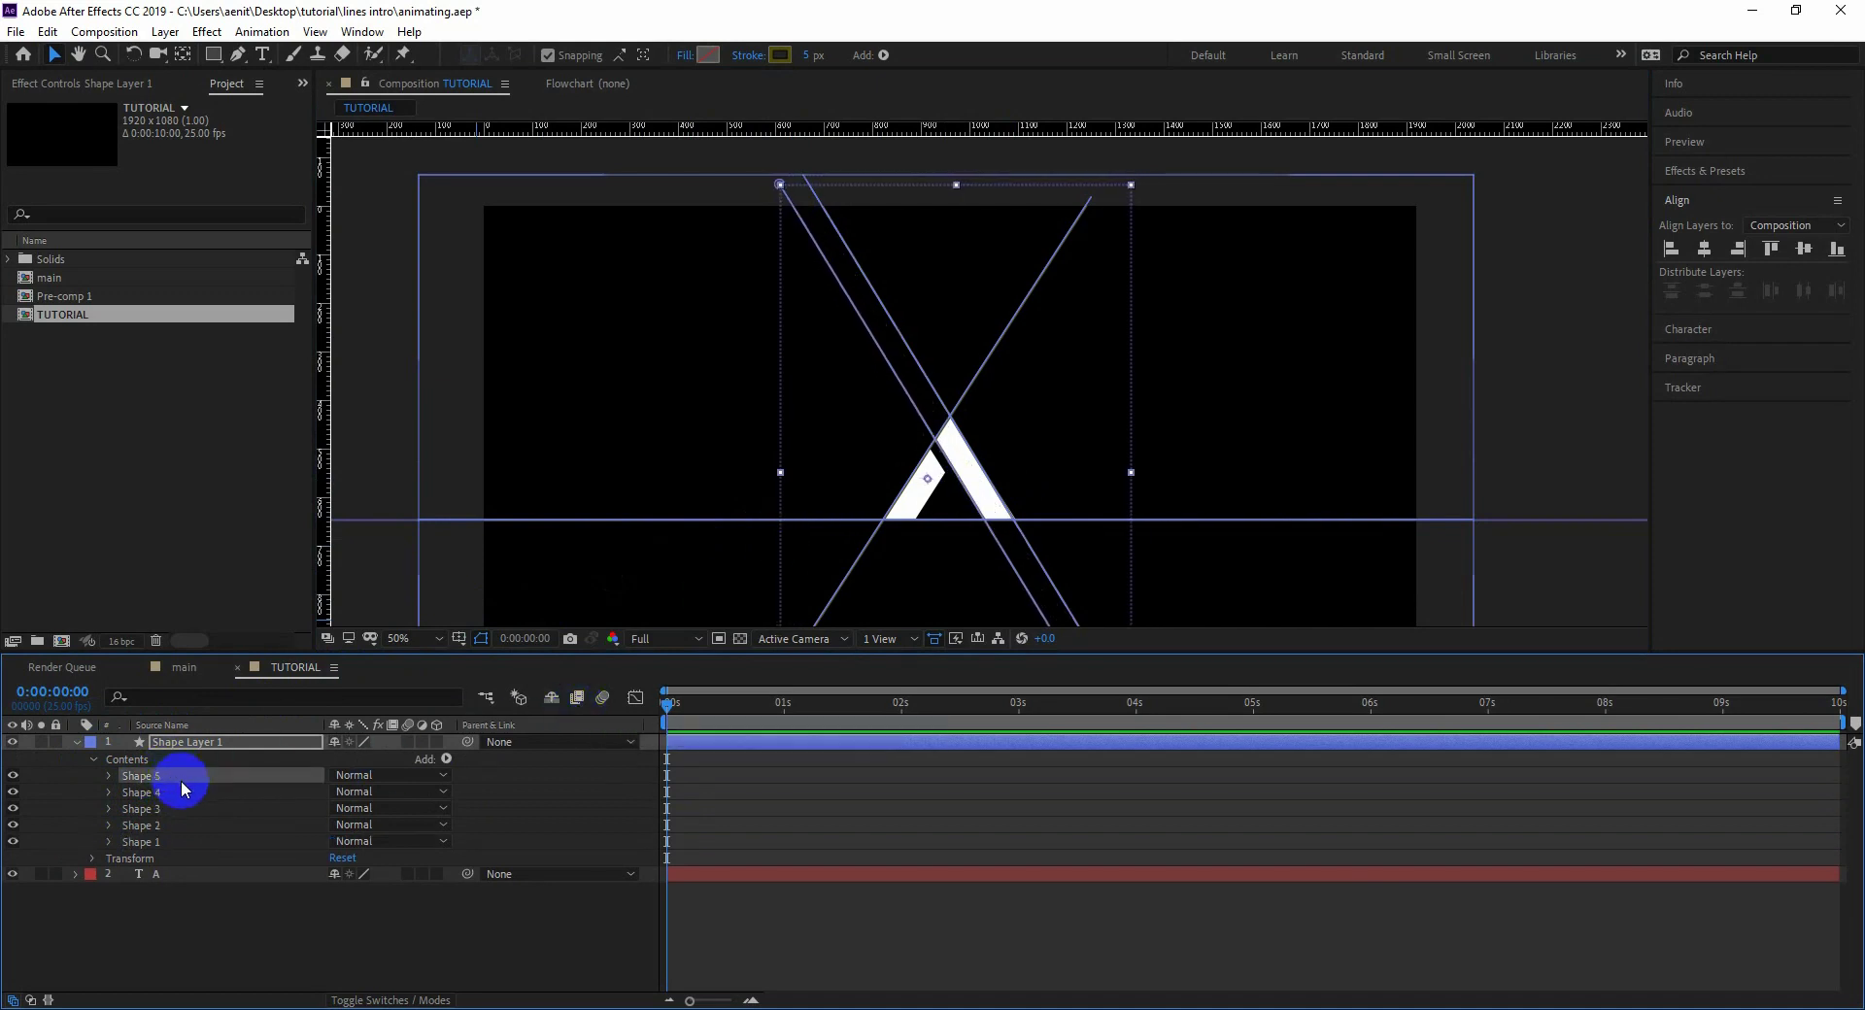
key(r)
key(r)
click(77, 742)
click(93, 760)
click(109, 777)
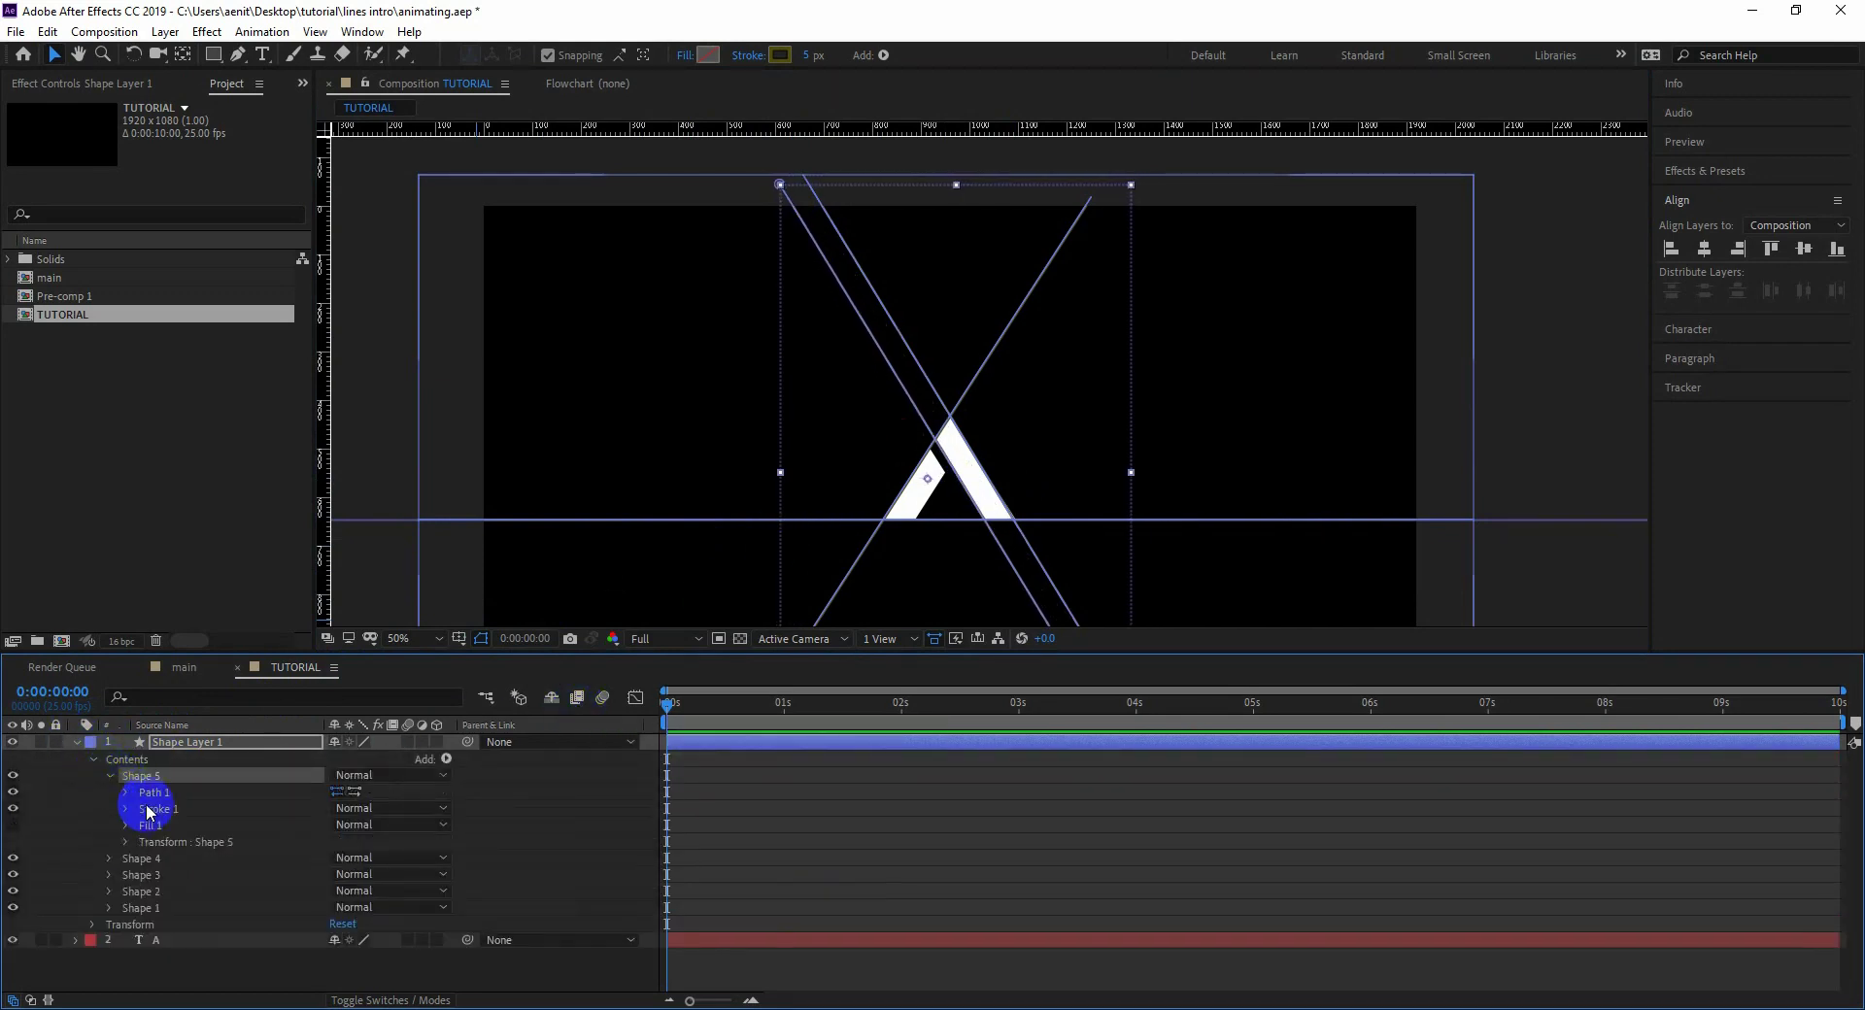
click(126, 843)
- Set the new copy's rotation to 64° and its position to -84, 20 so it follows the left leg's inner edge
drag(356, 946, 429, 951)
drag(341, 875, 465, 899)
drag(360, 942, 366, 942)
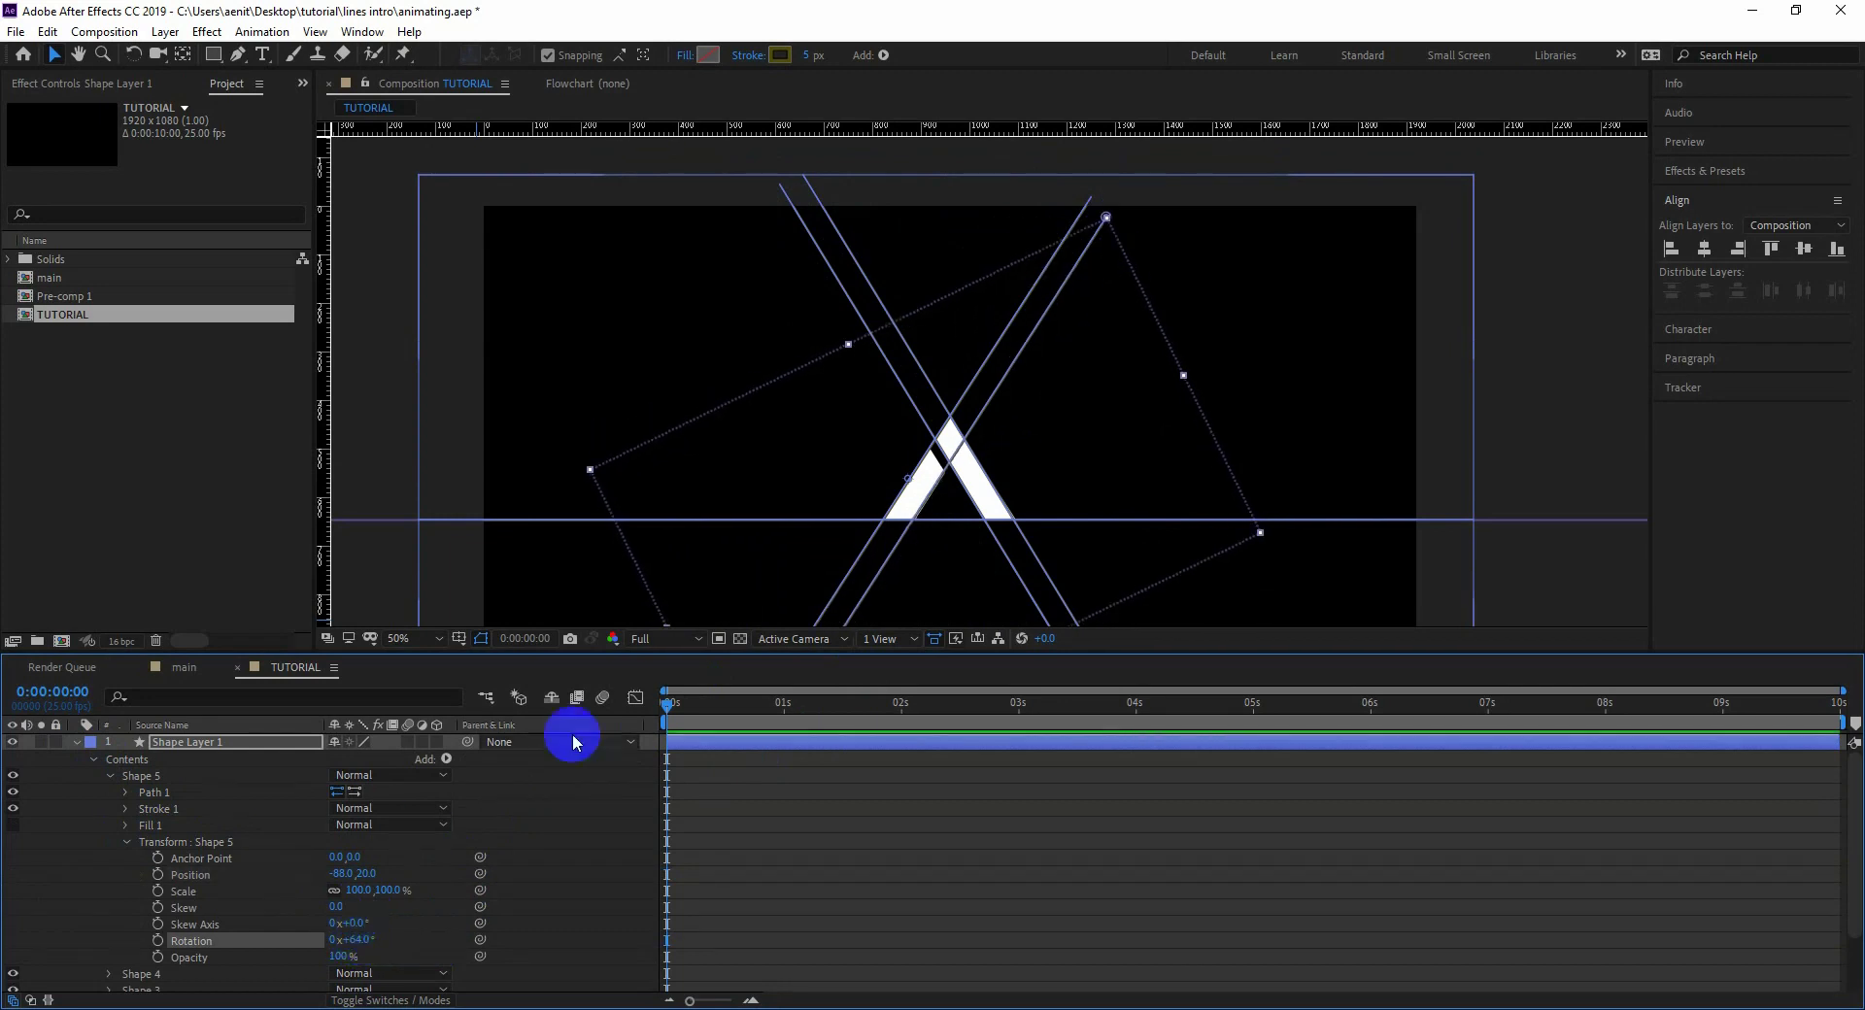
key(Right)
key(Right)
click(1519, 237)
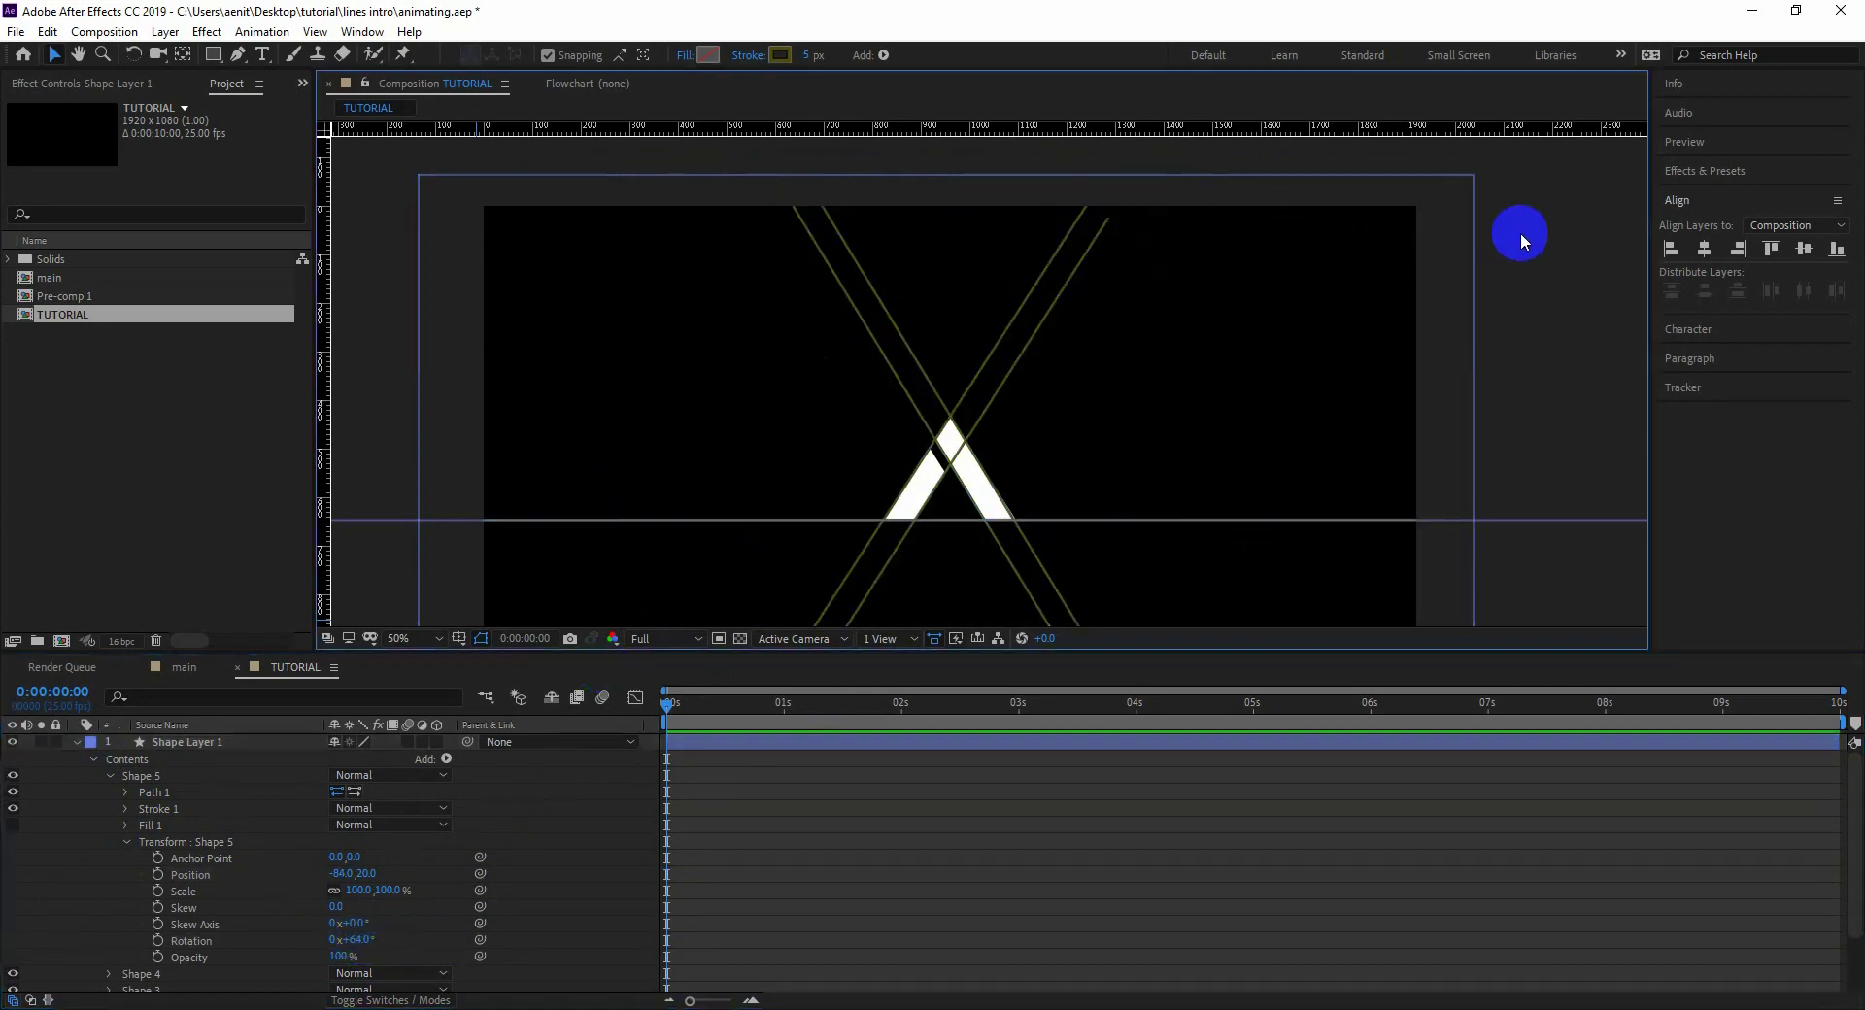
- Extend the rotated line's upper endpoint beyond the frame, and check all the lines with the whole composition fitted in view
click(125, 793)
click(1121, 195)
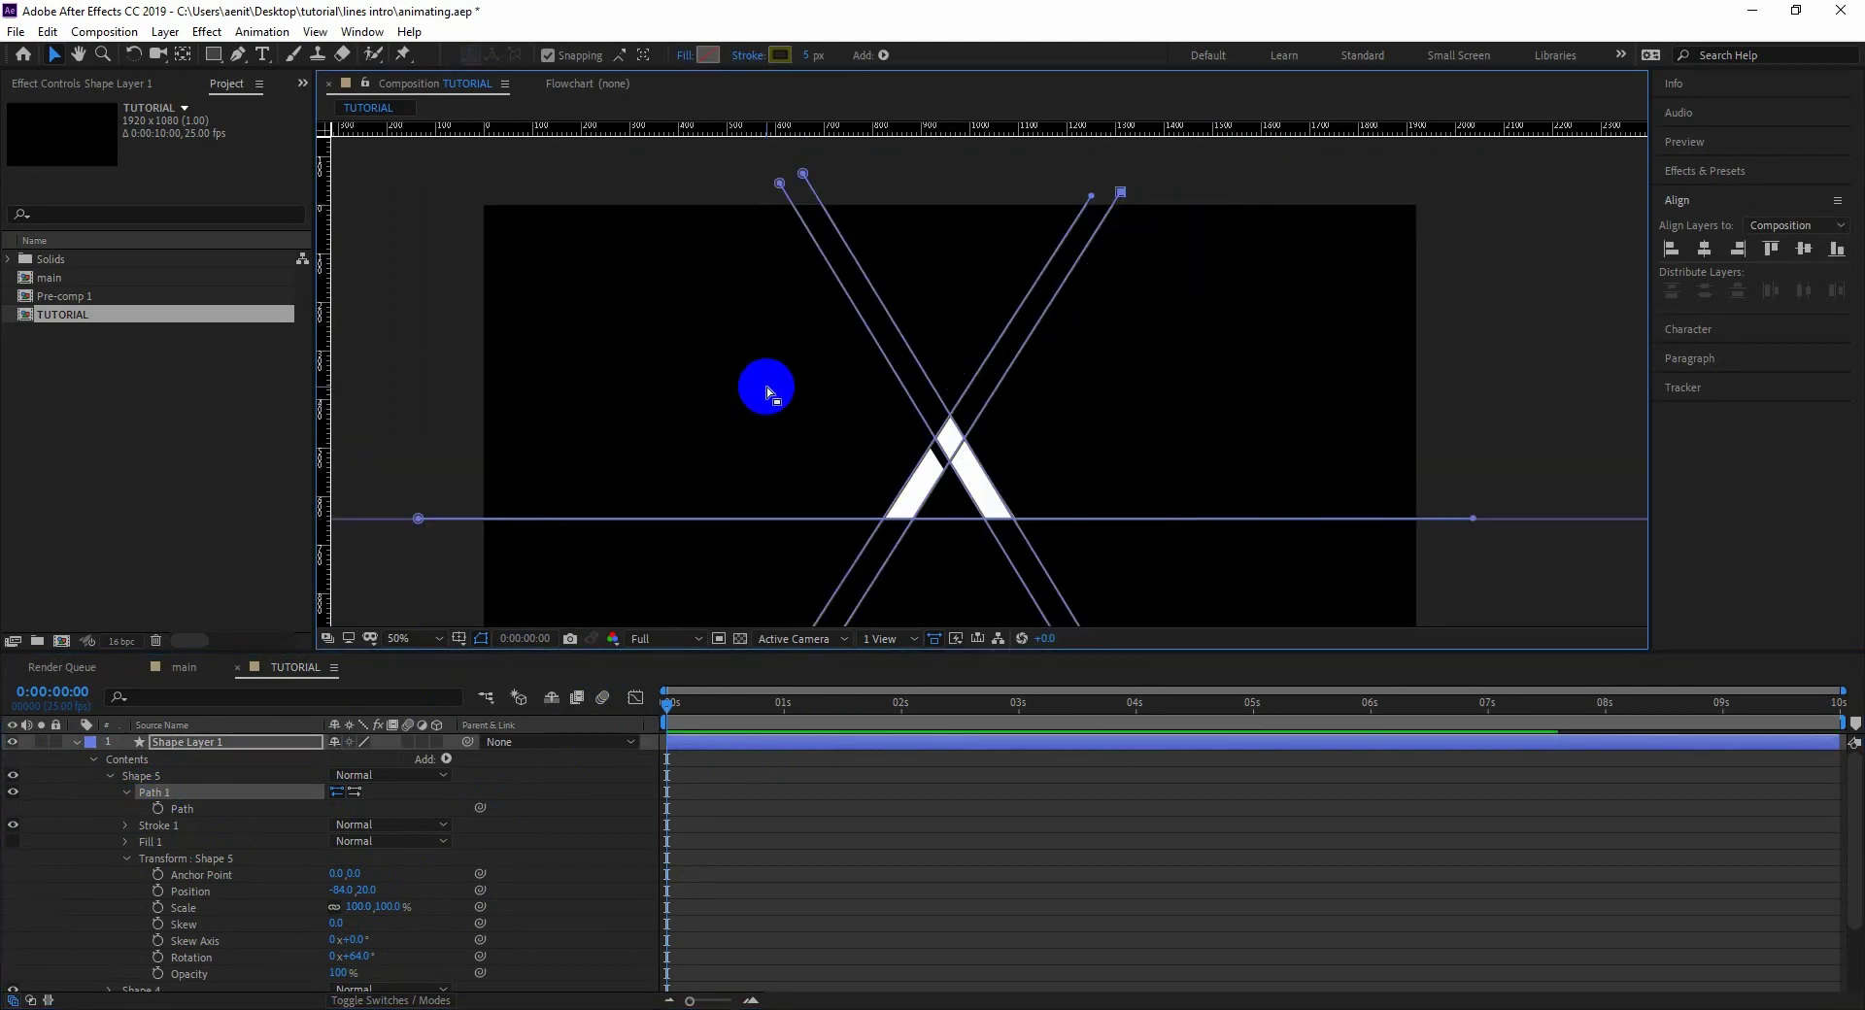
click(413, 639)
click(417, 663)
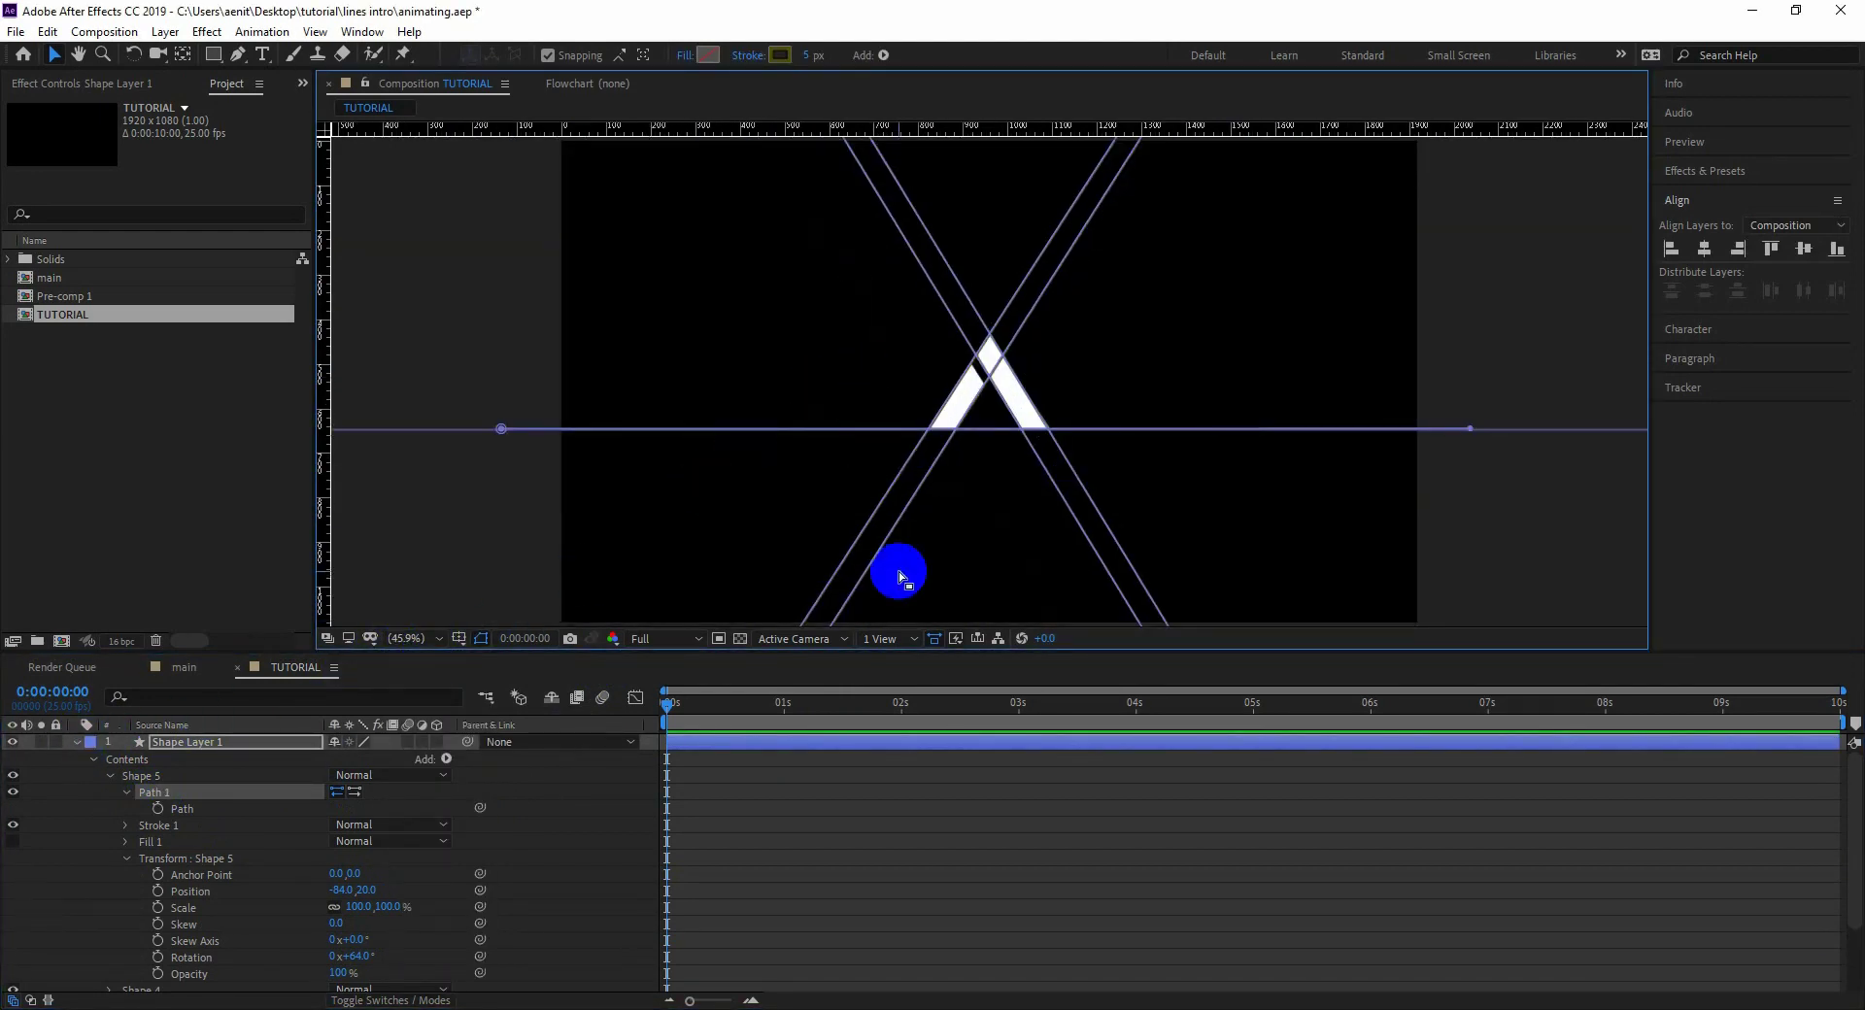
click(947, 422)
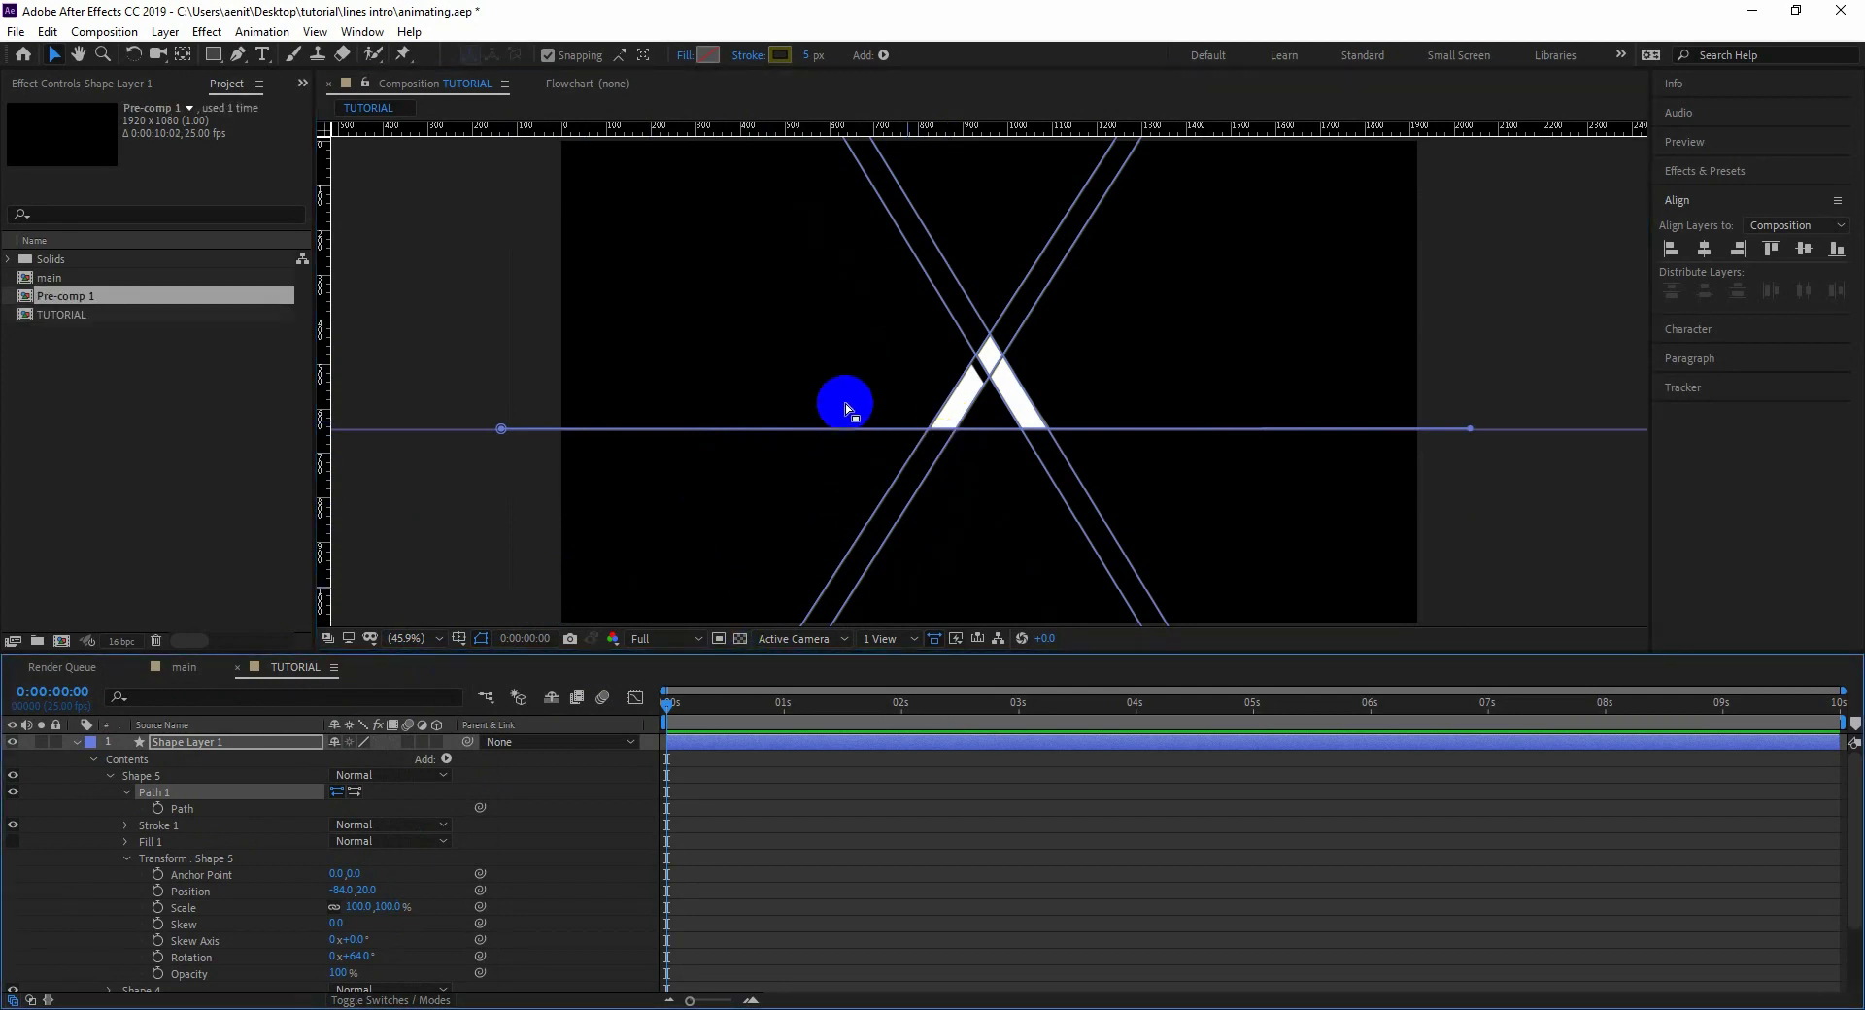
- Set the rotated line's stroke width to 6 px and its stroke colour to white
click(807, 56)
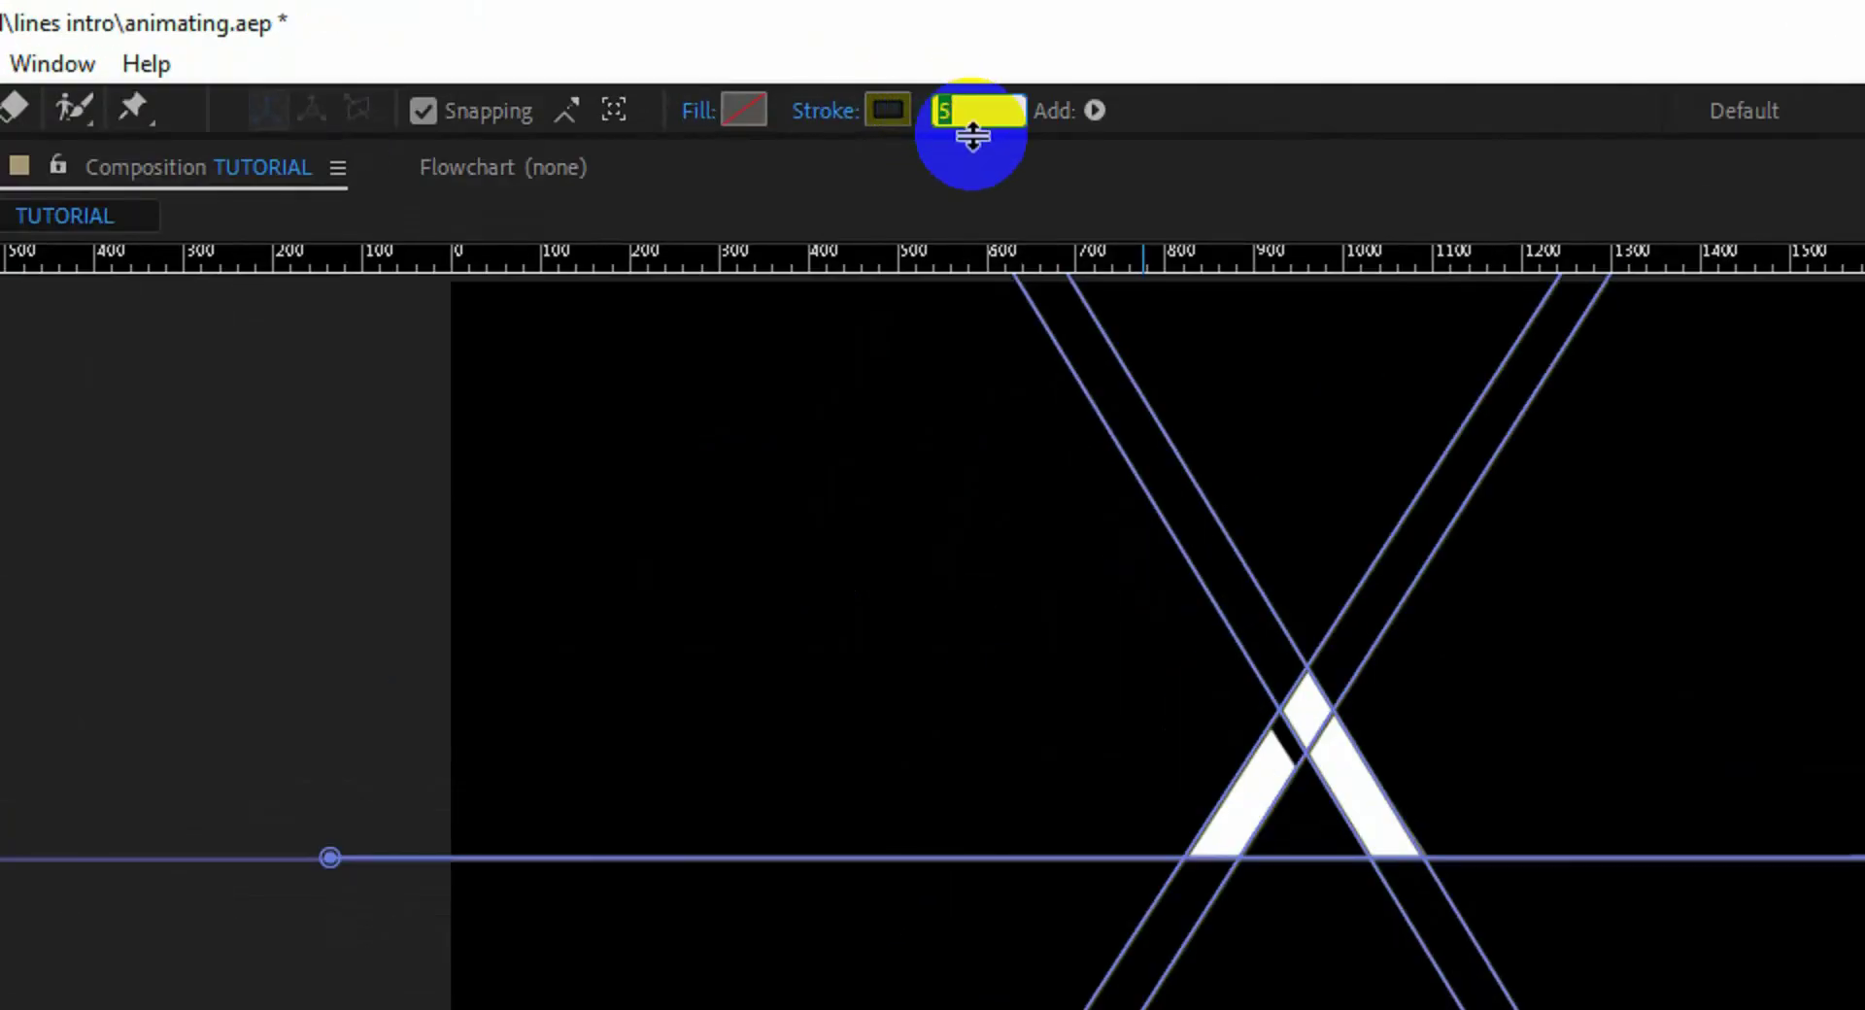
text(6)
key(Return)
click(900, 109)
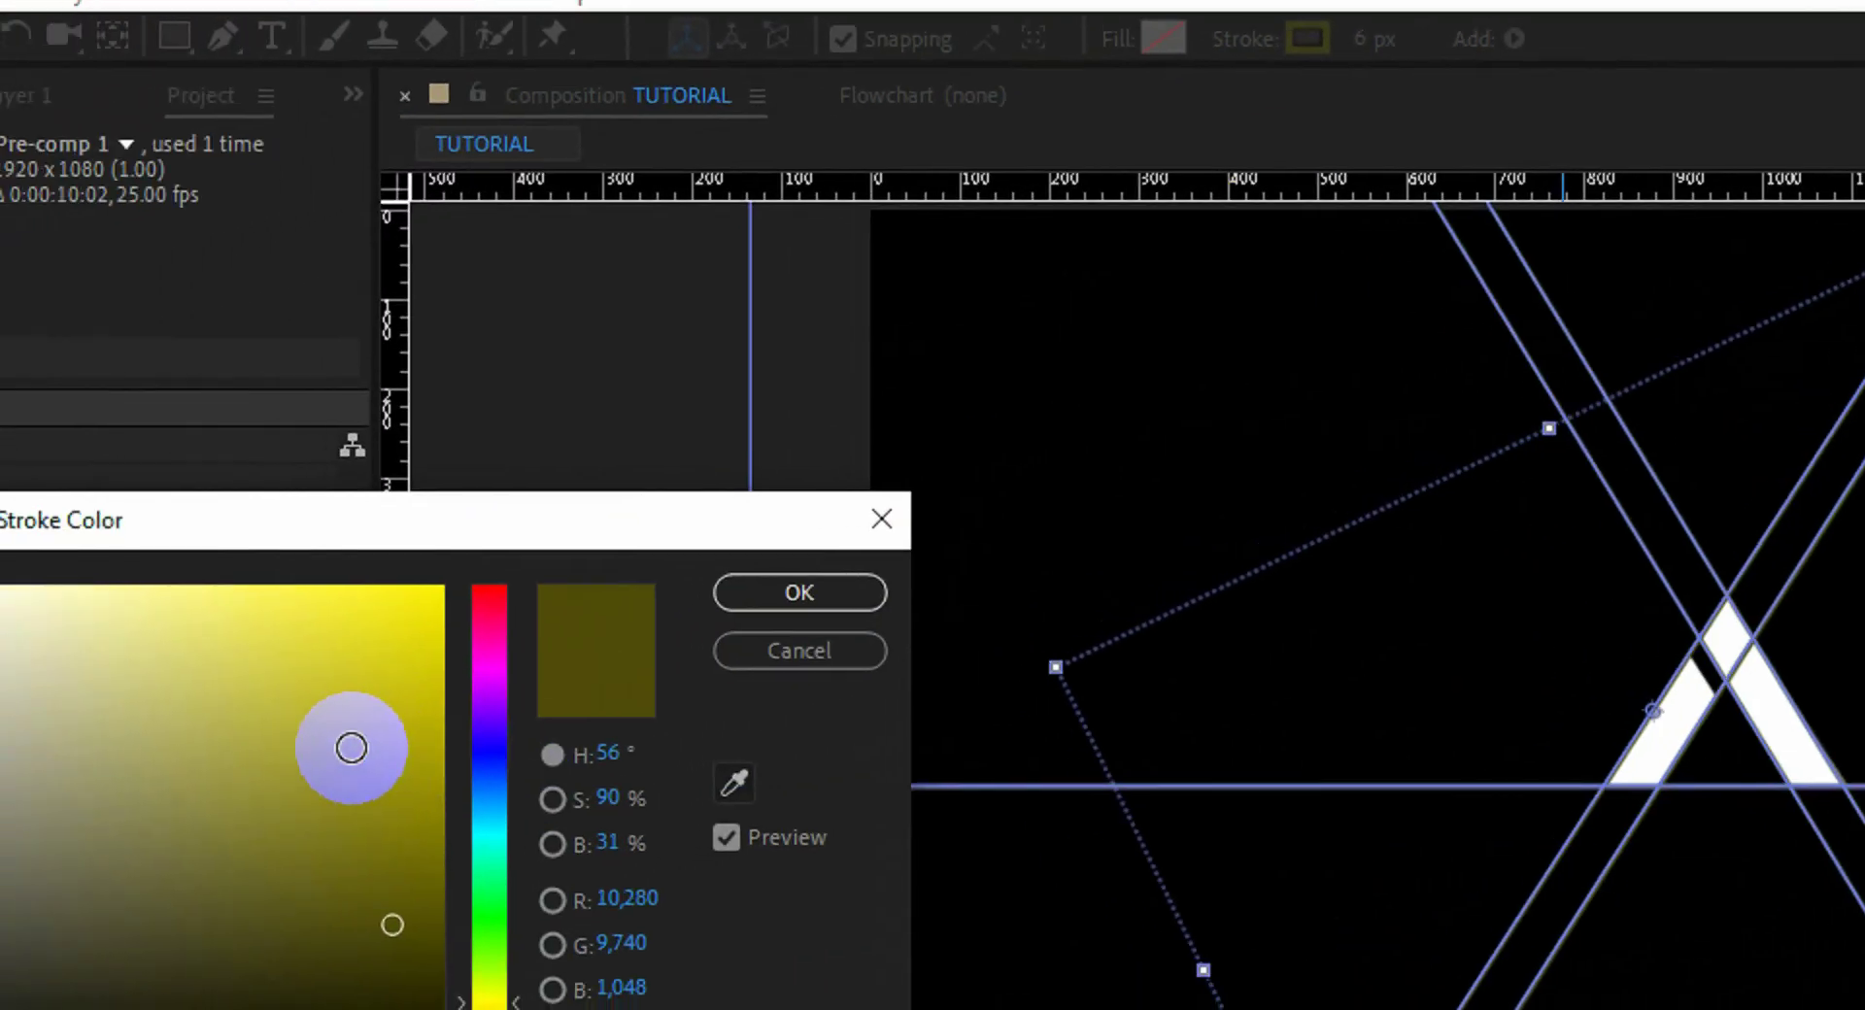
drag(605, 749, 249, 565)
drag(622, 594, 166, 562)
click(1000, 594)
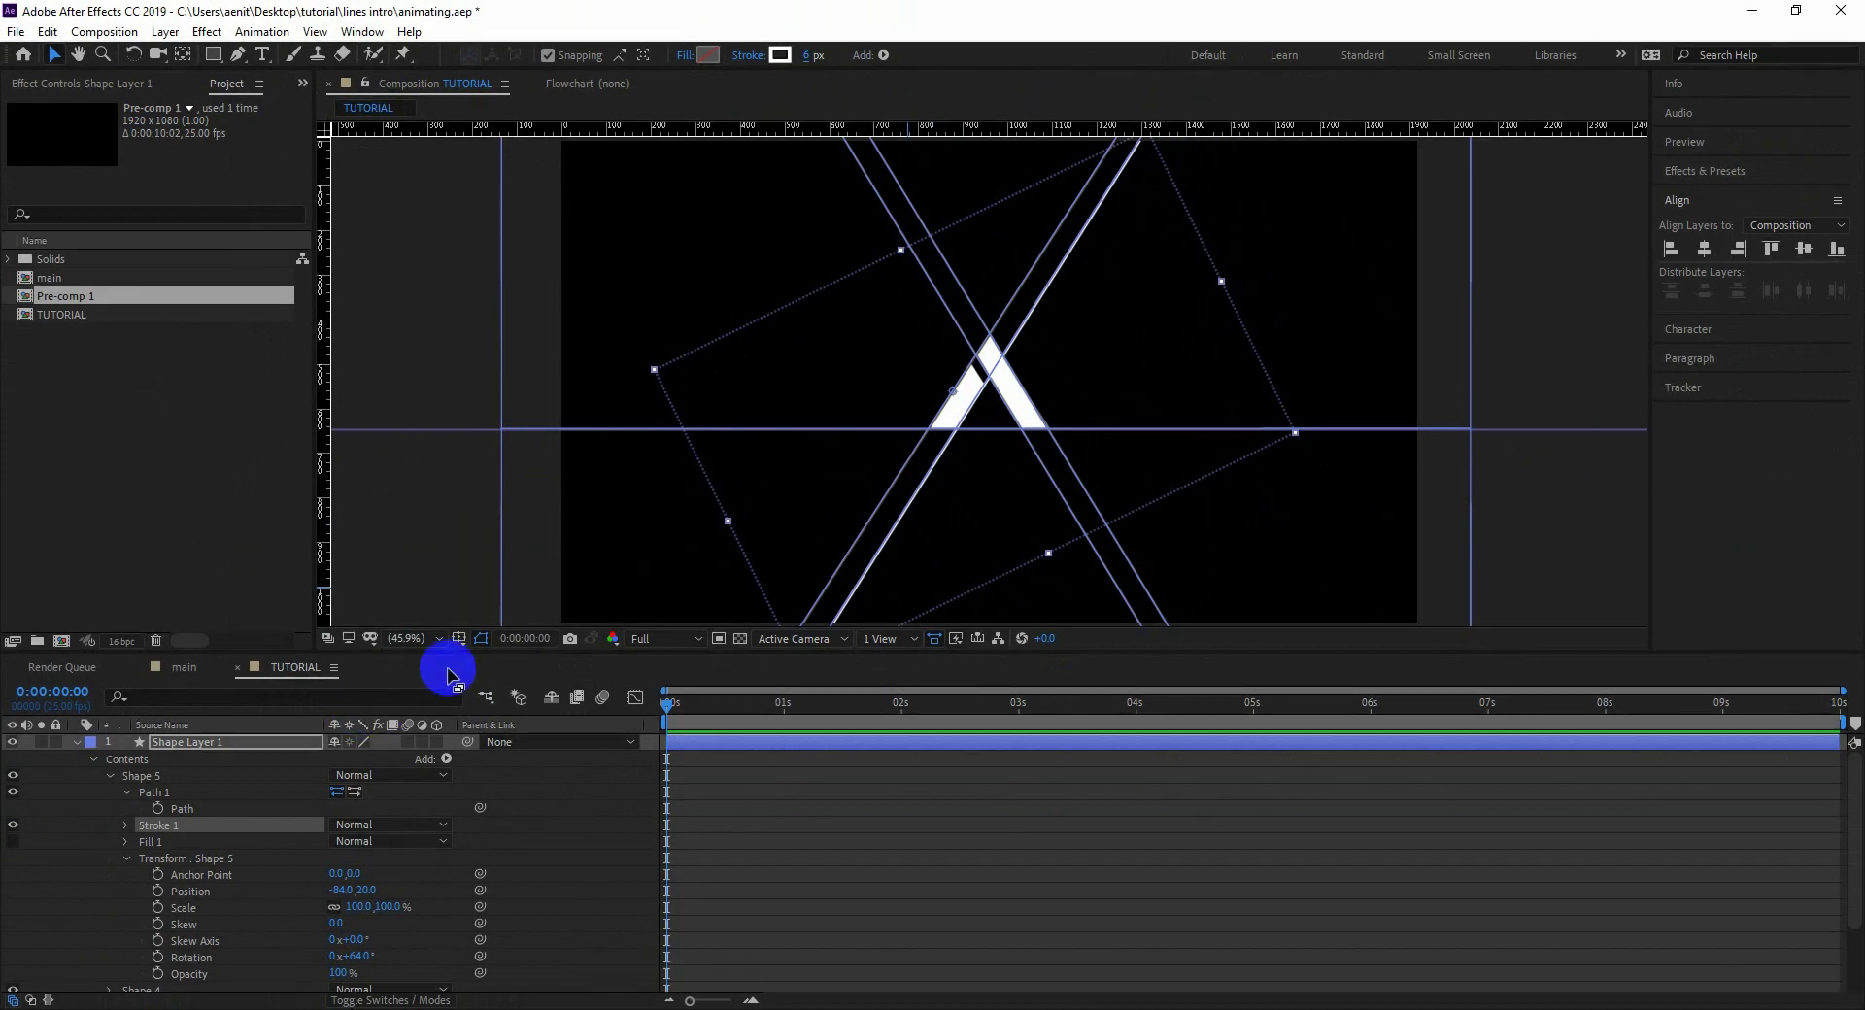
- Set the stroke of all lines in the shape layer to white with a width of 6 px
drag(680, 700, 571, 715)
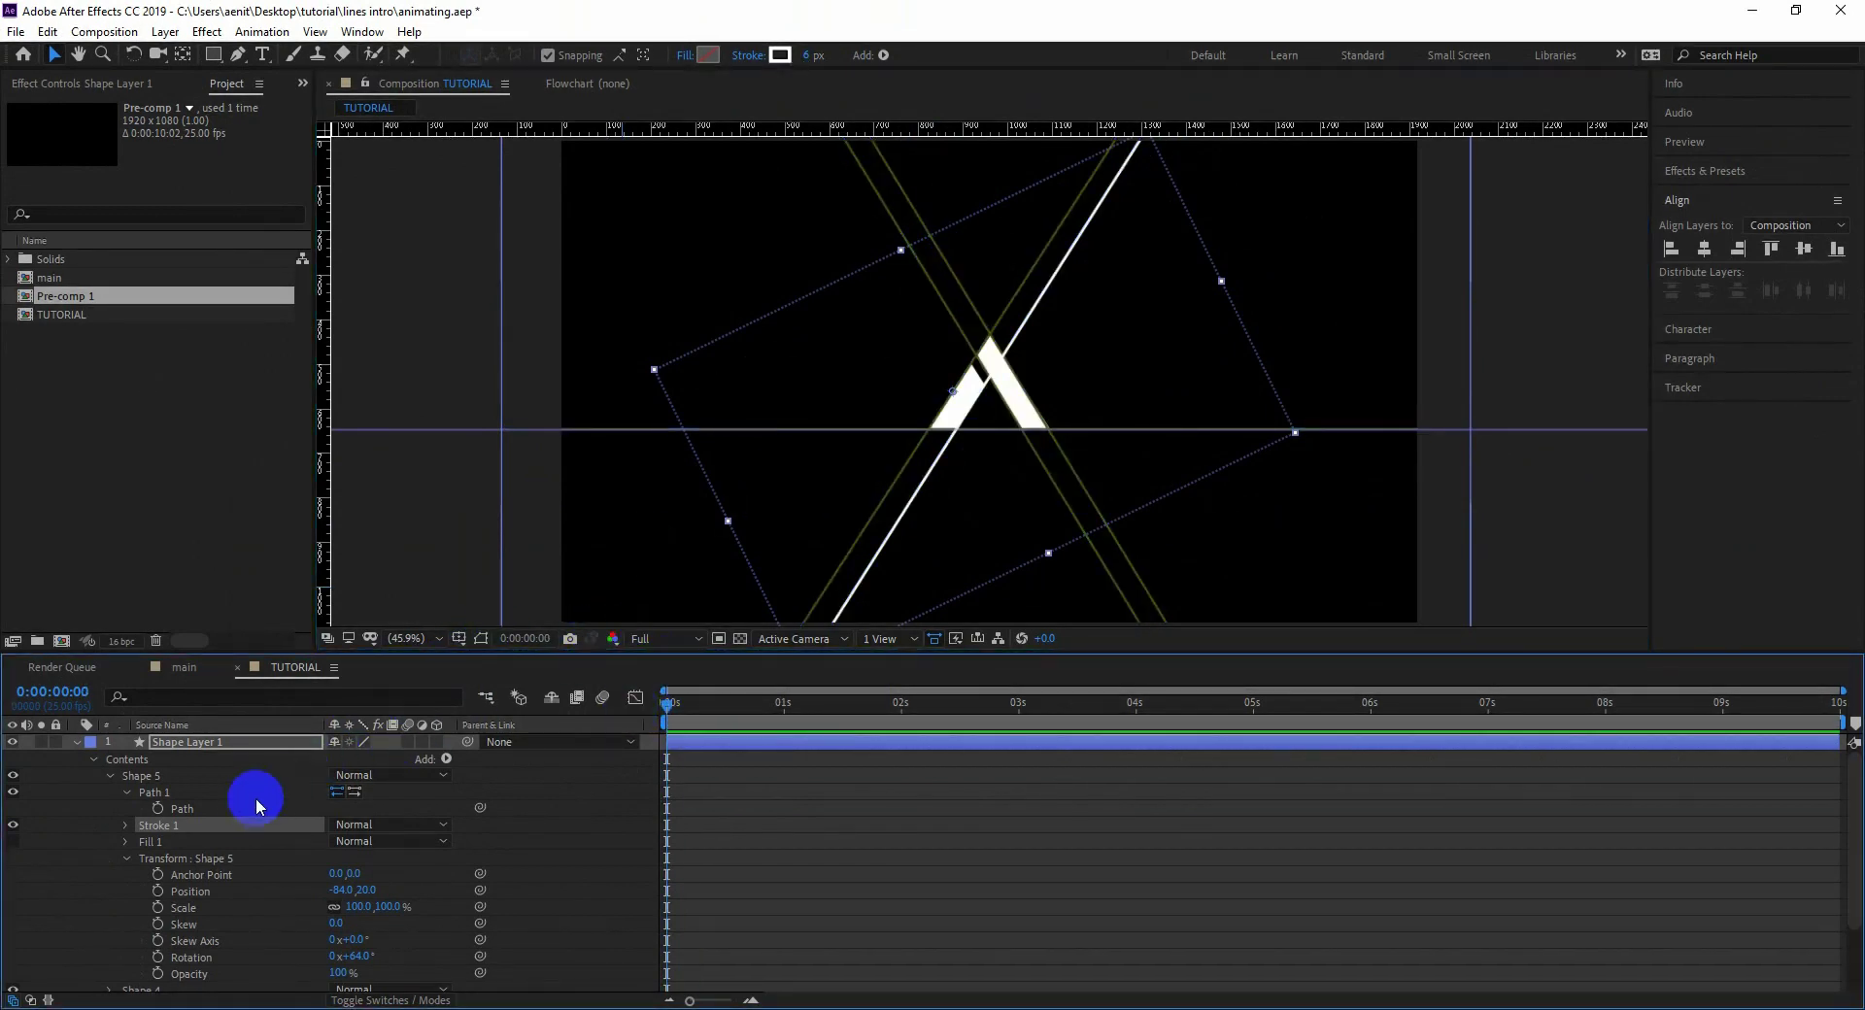
click(124, 859)
click(198, 742)
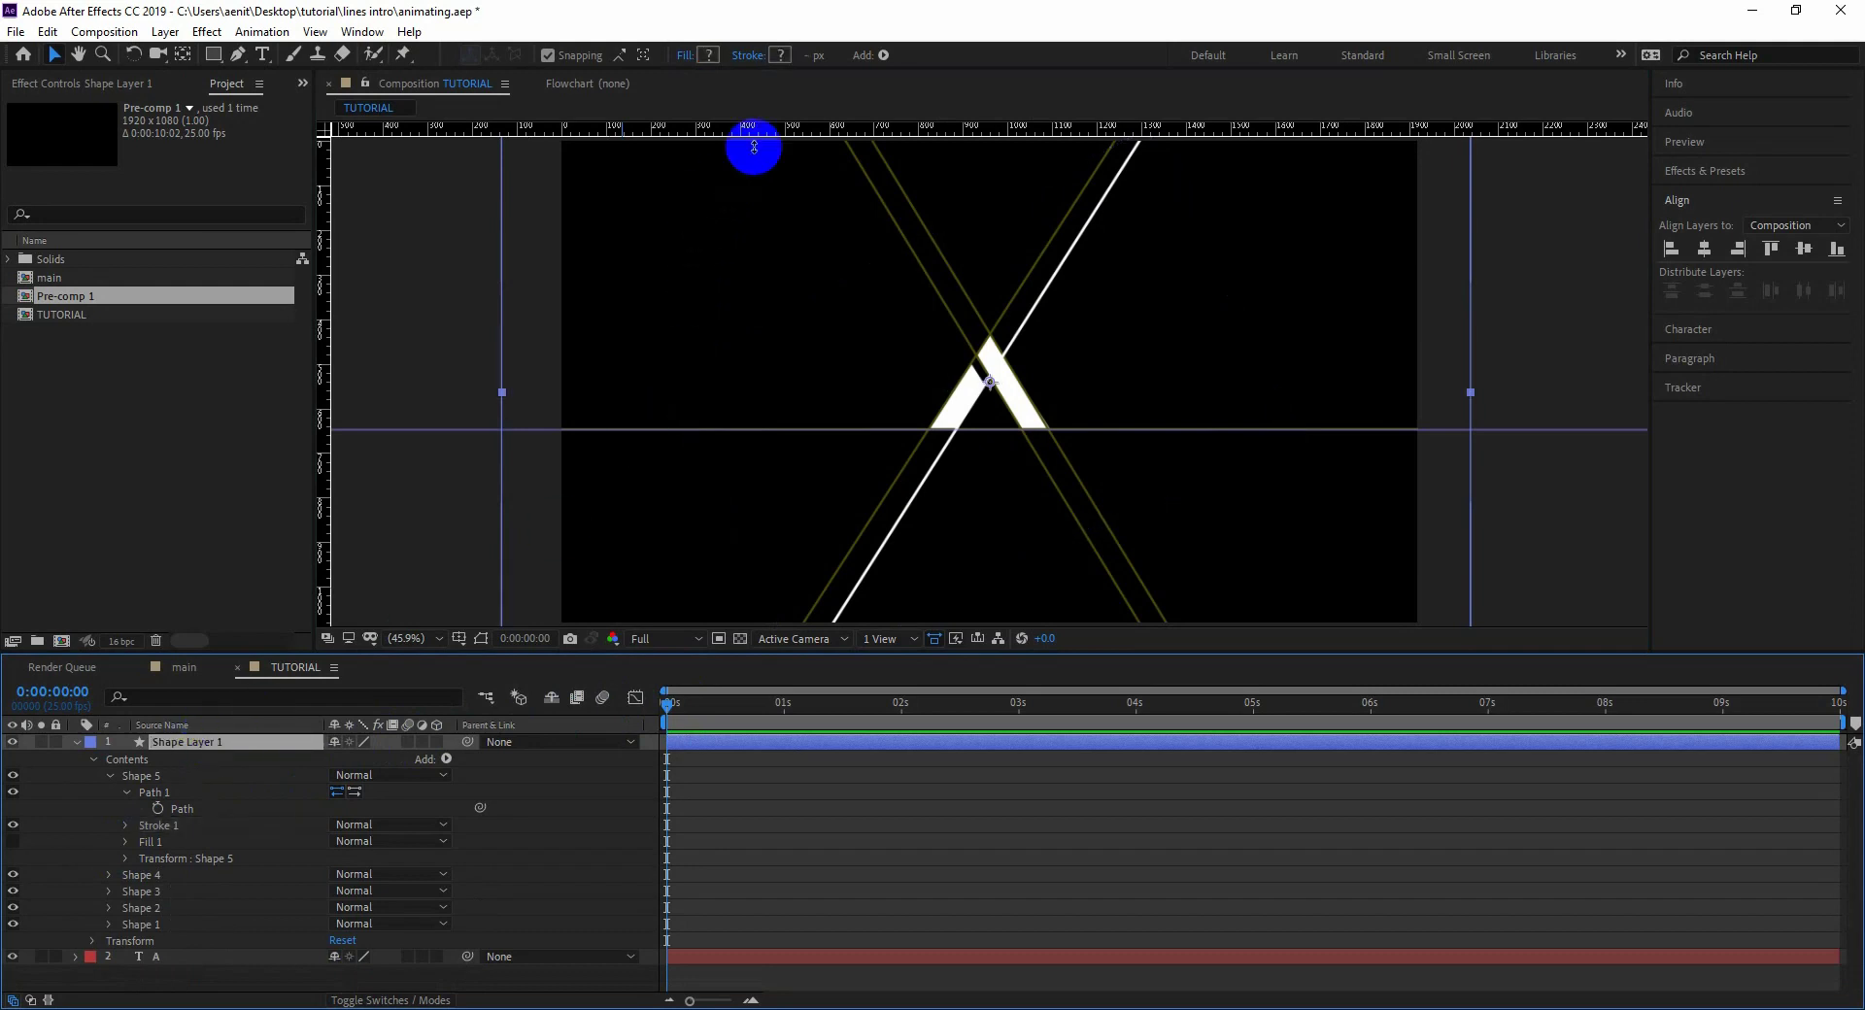
click(780, 55)
click(108, 328)
click(525, 335)
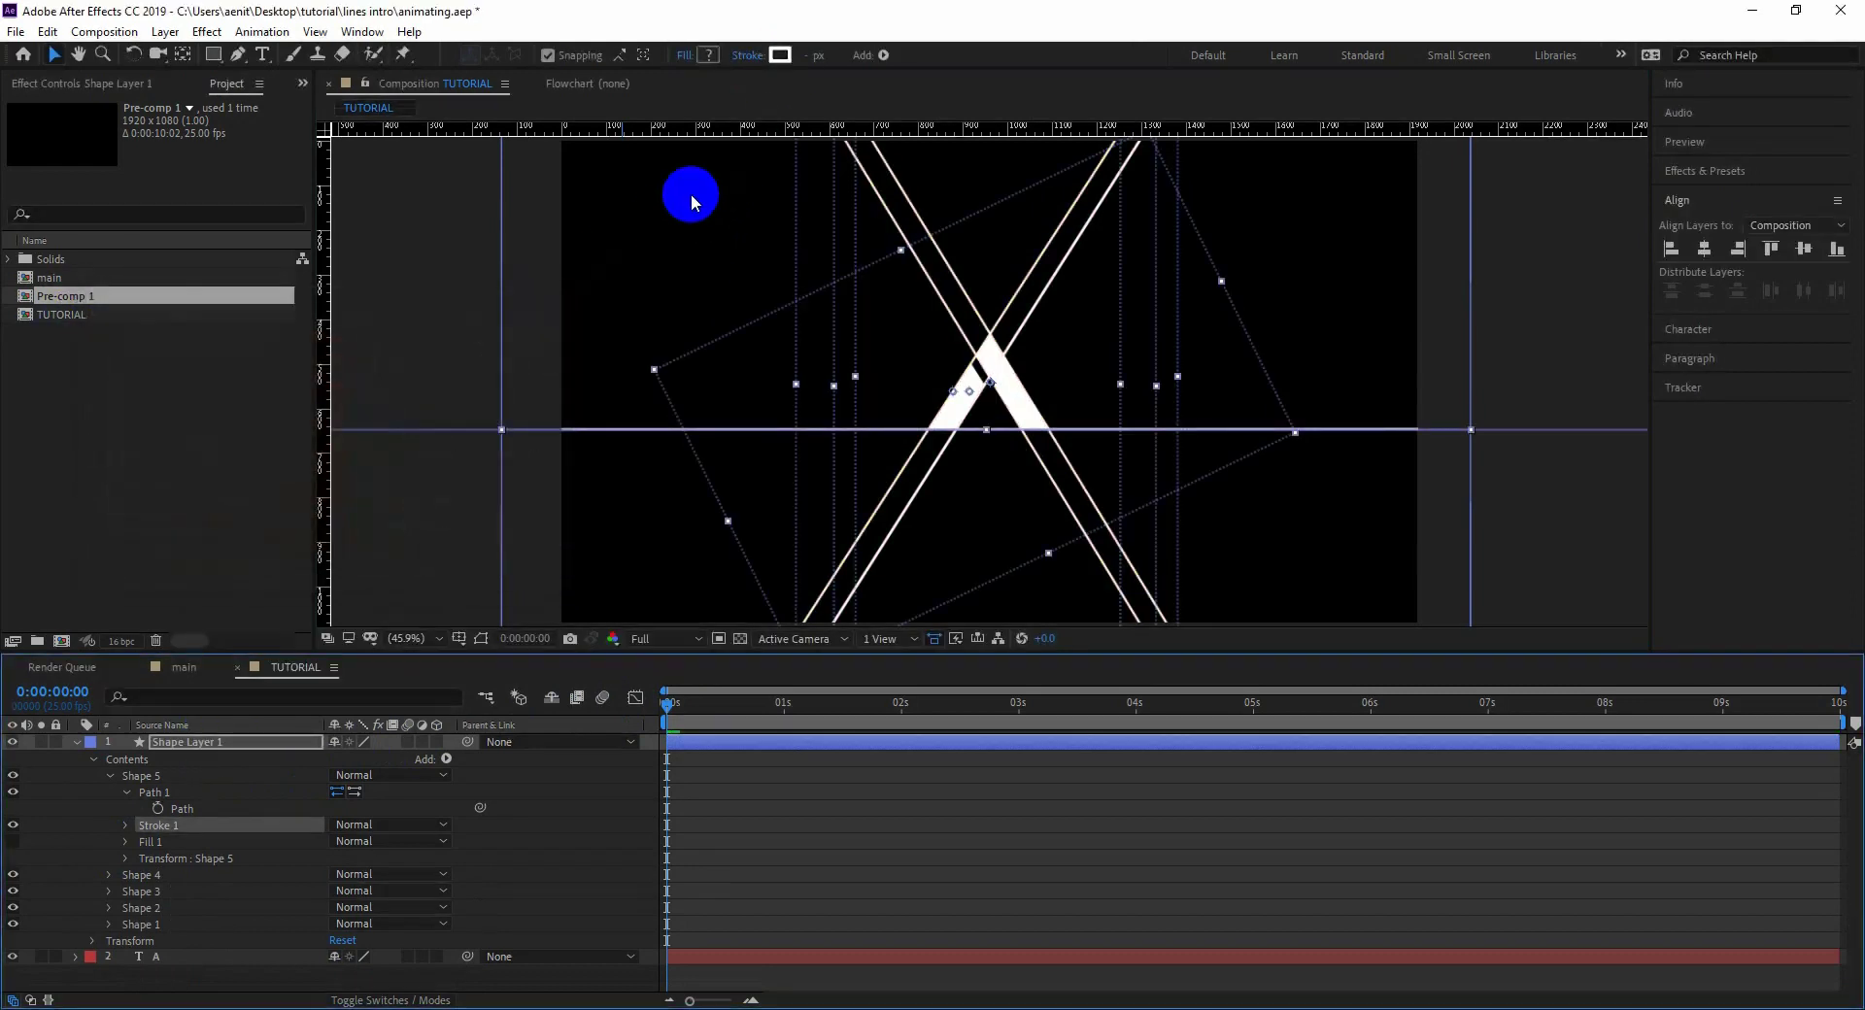
click(814, 53)
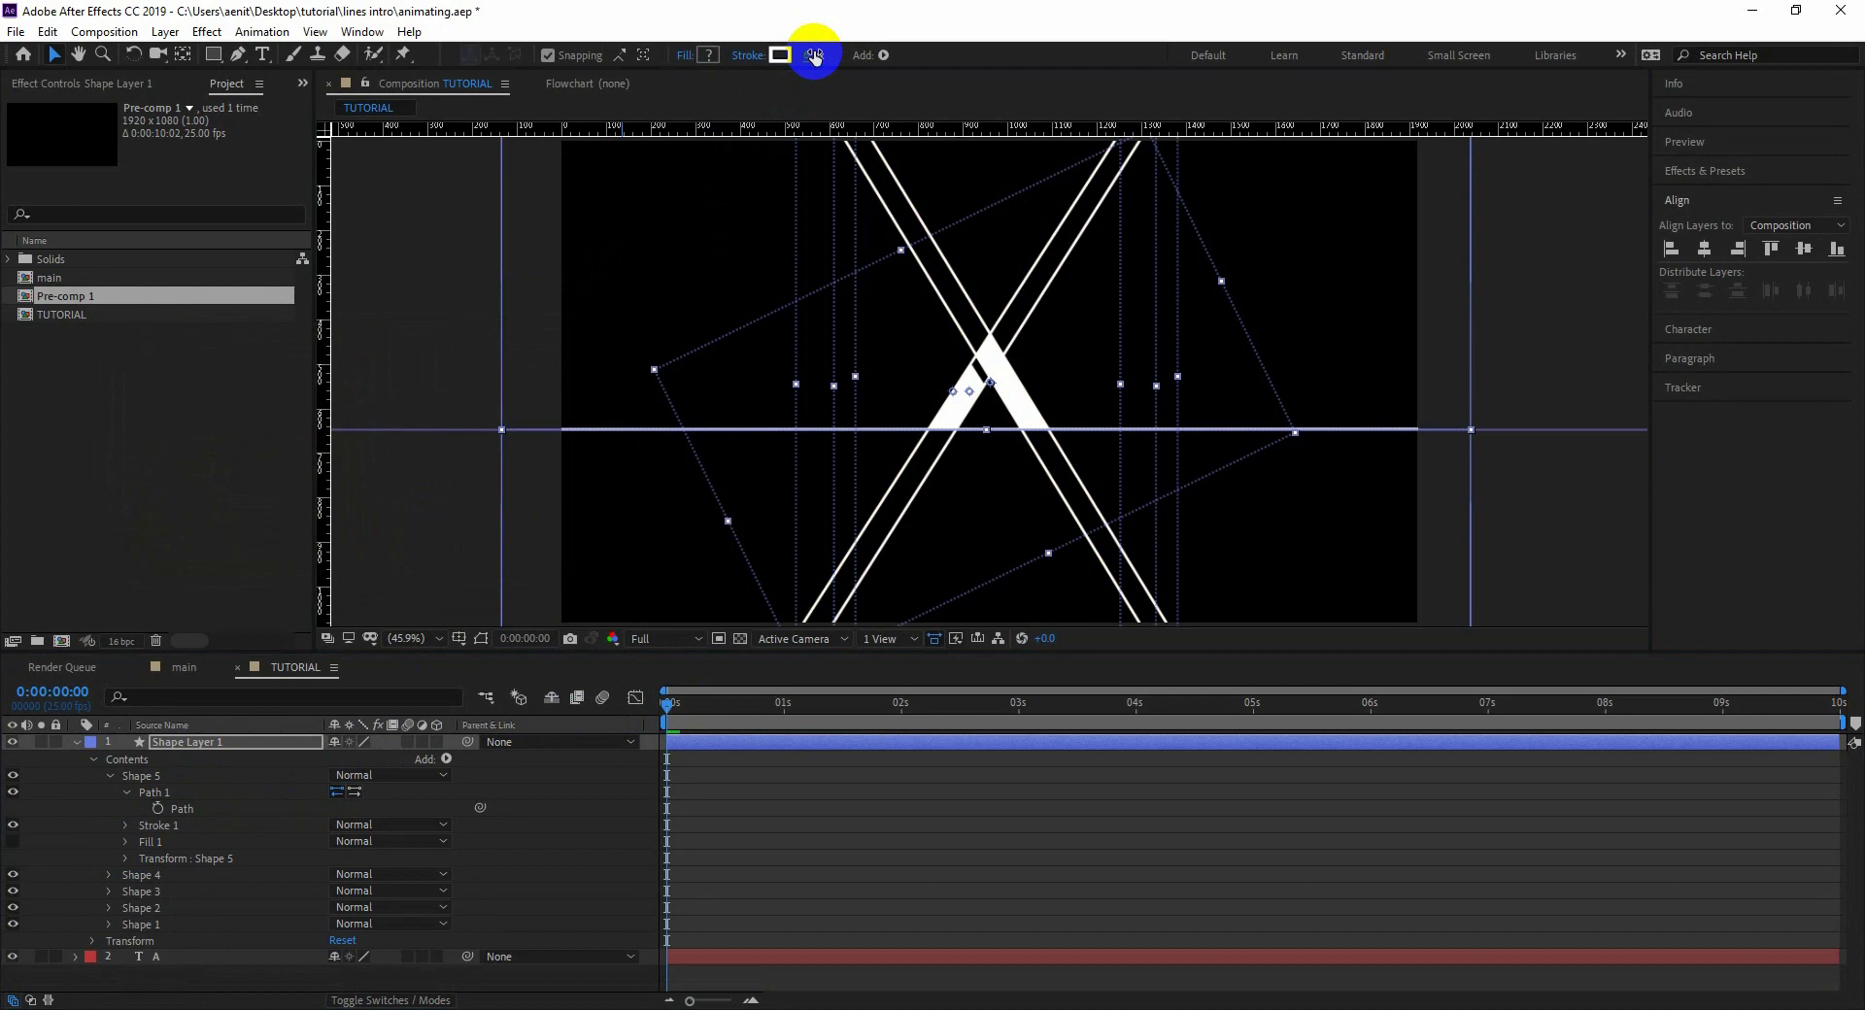
click(525, 810)
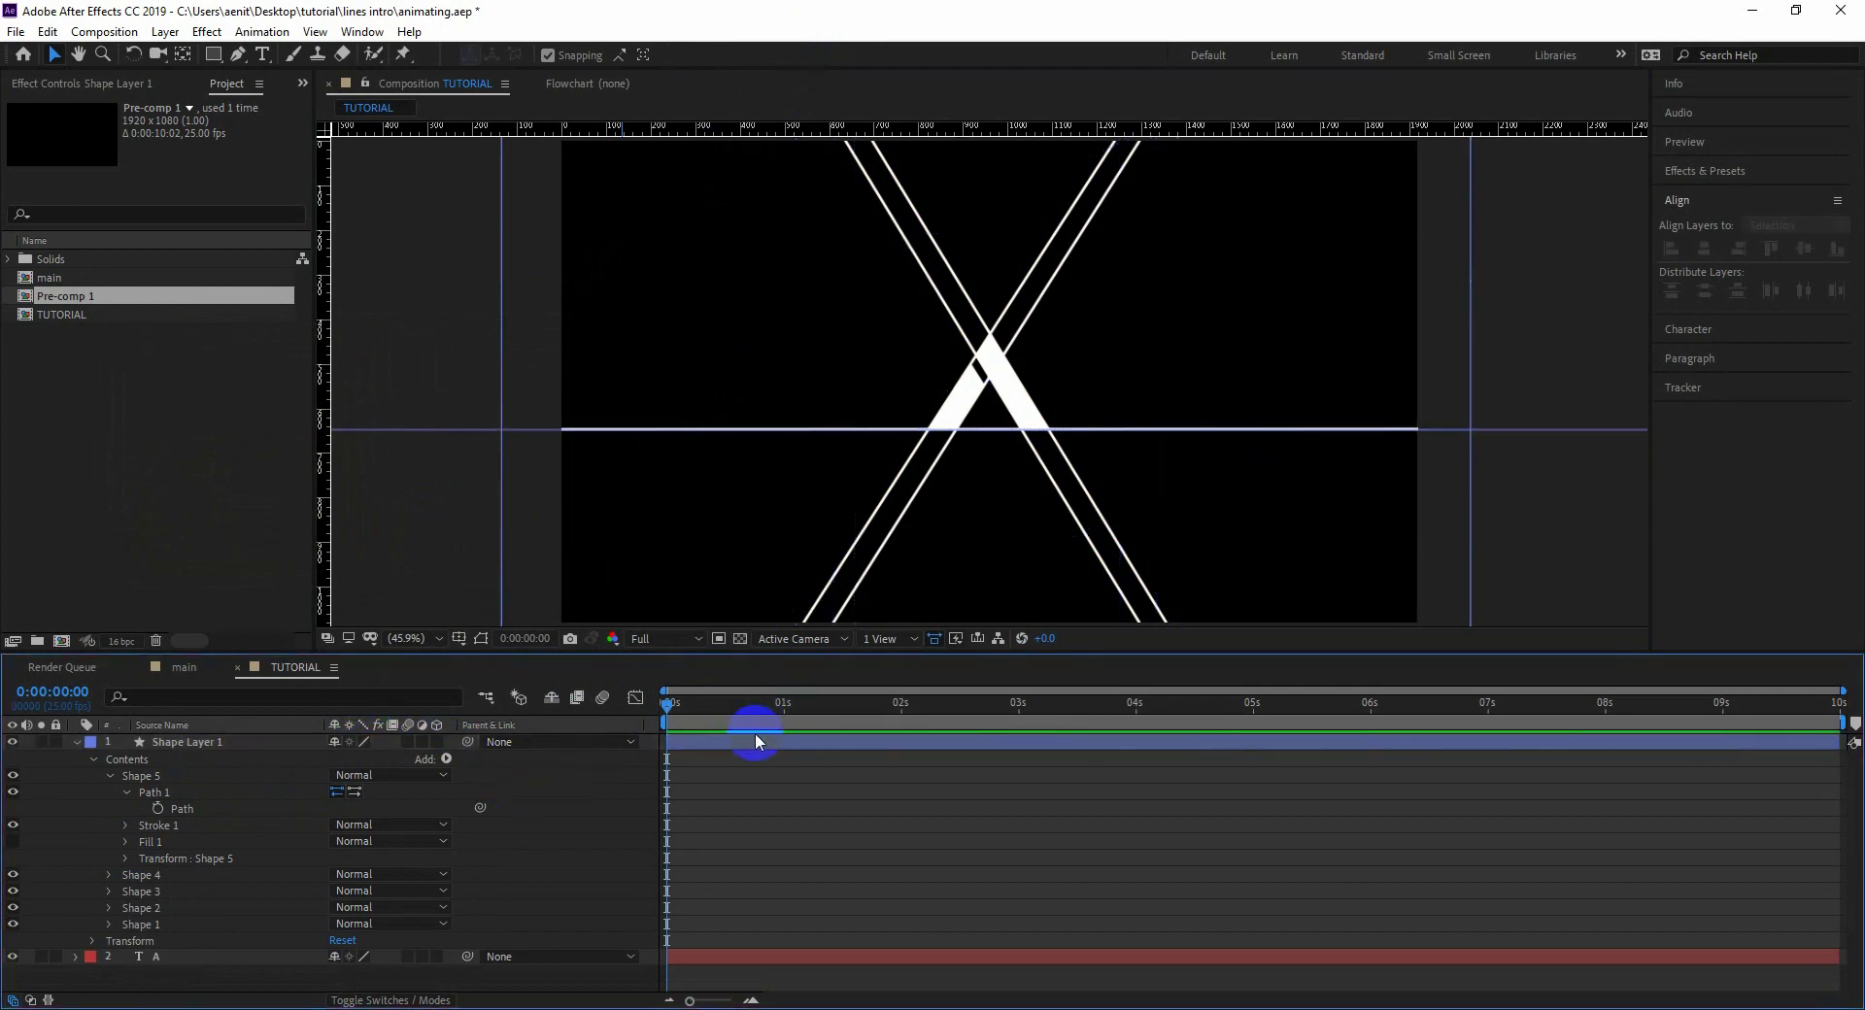
- Change the stroke colour of the whole shape layer to red
drag(724, 712, 666, 716)
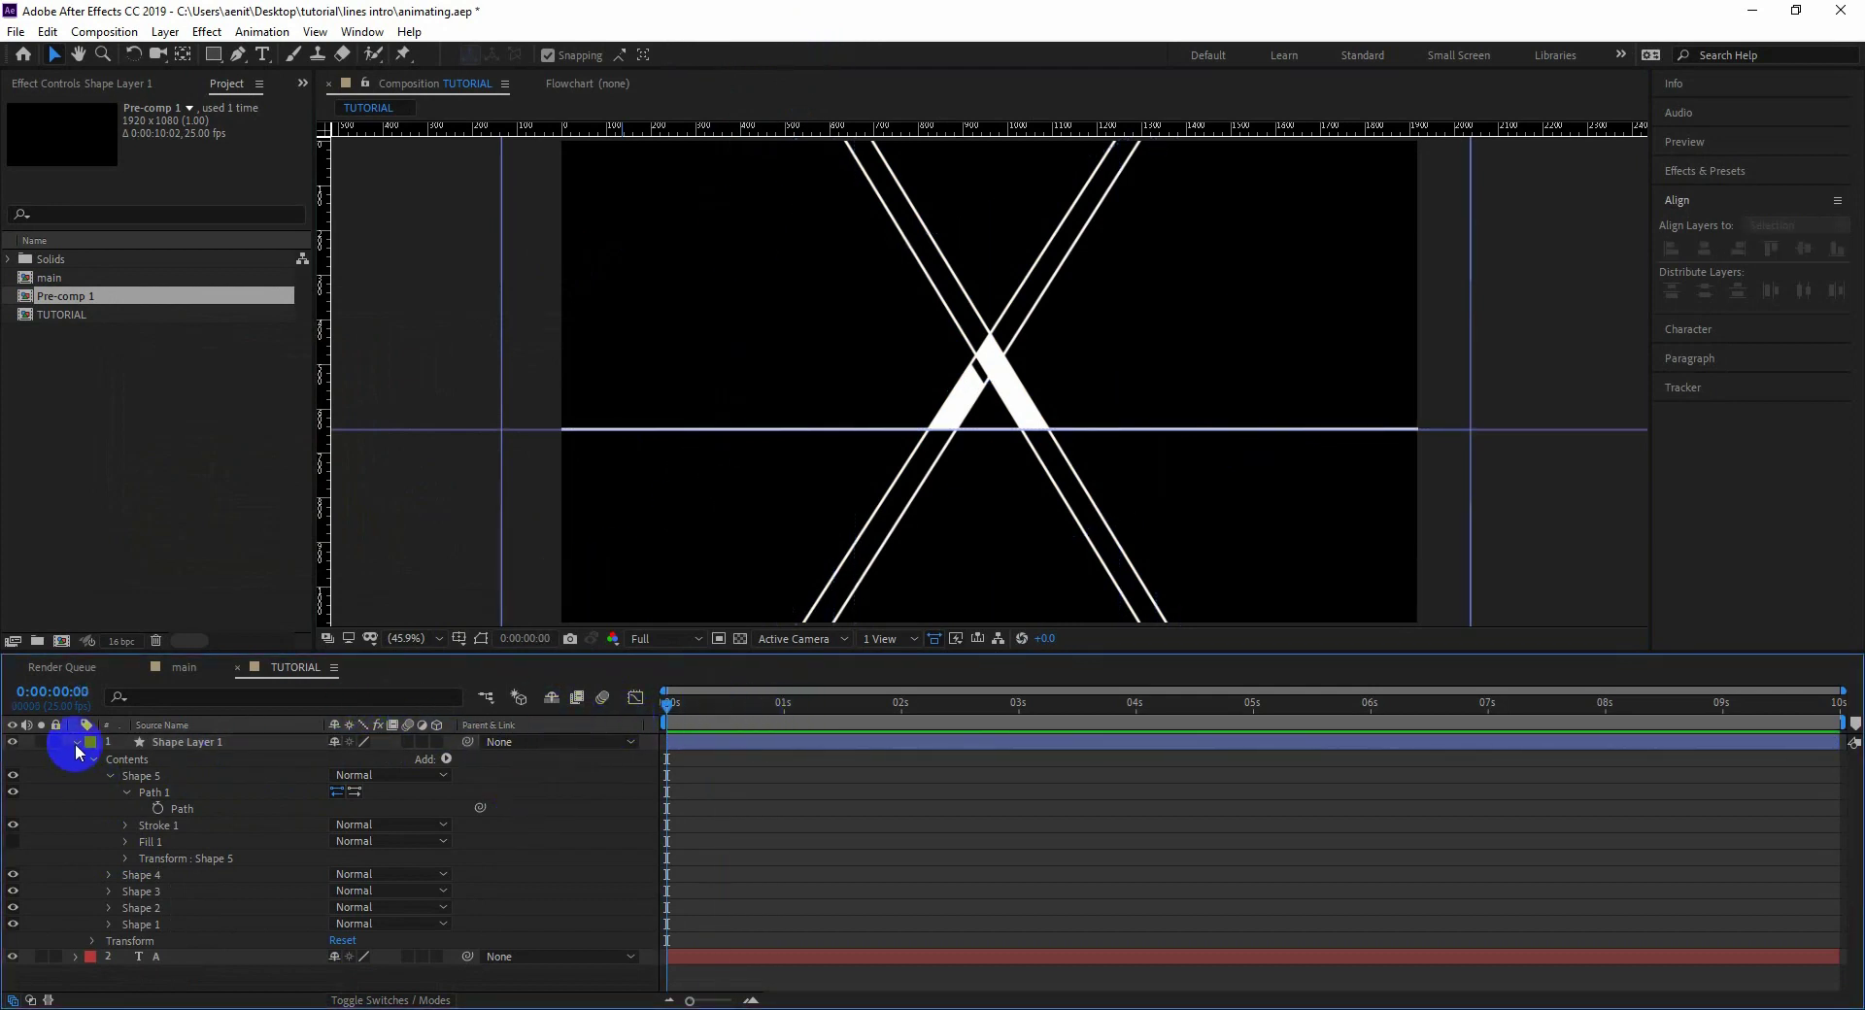
click(207, 746)
click(779, 54)
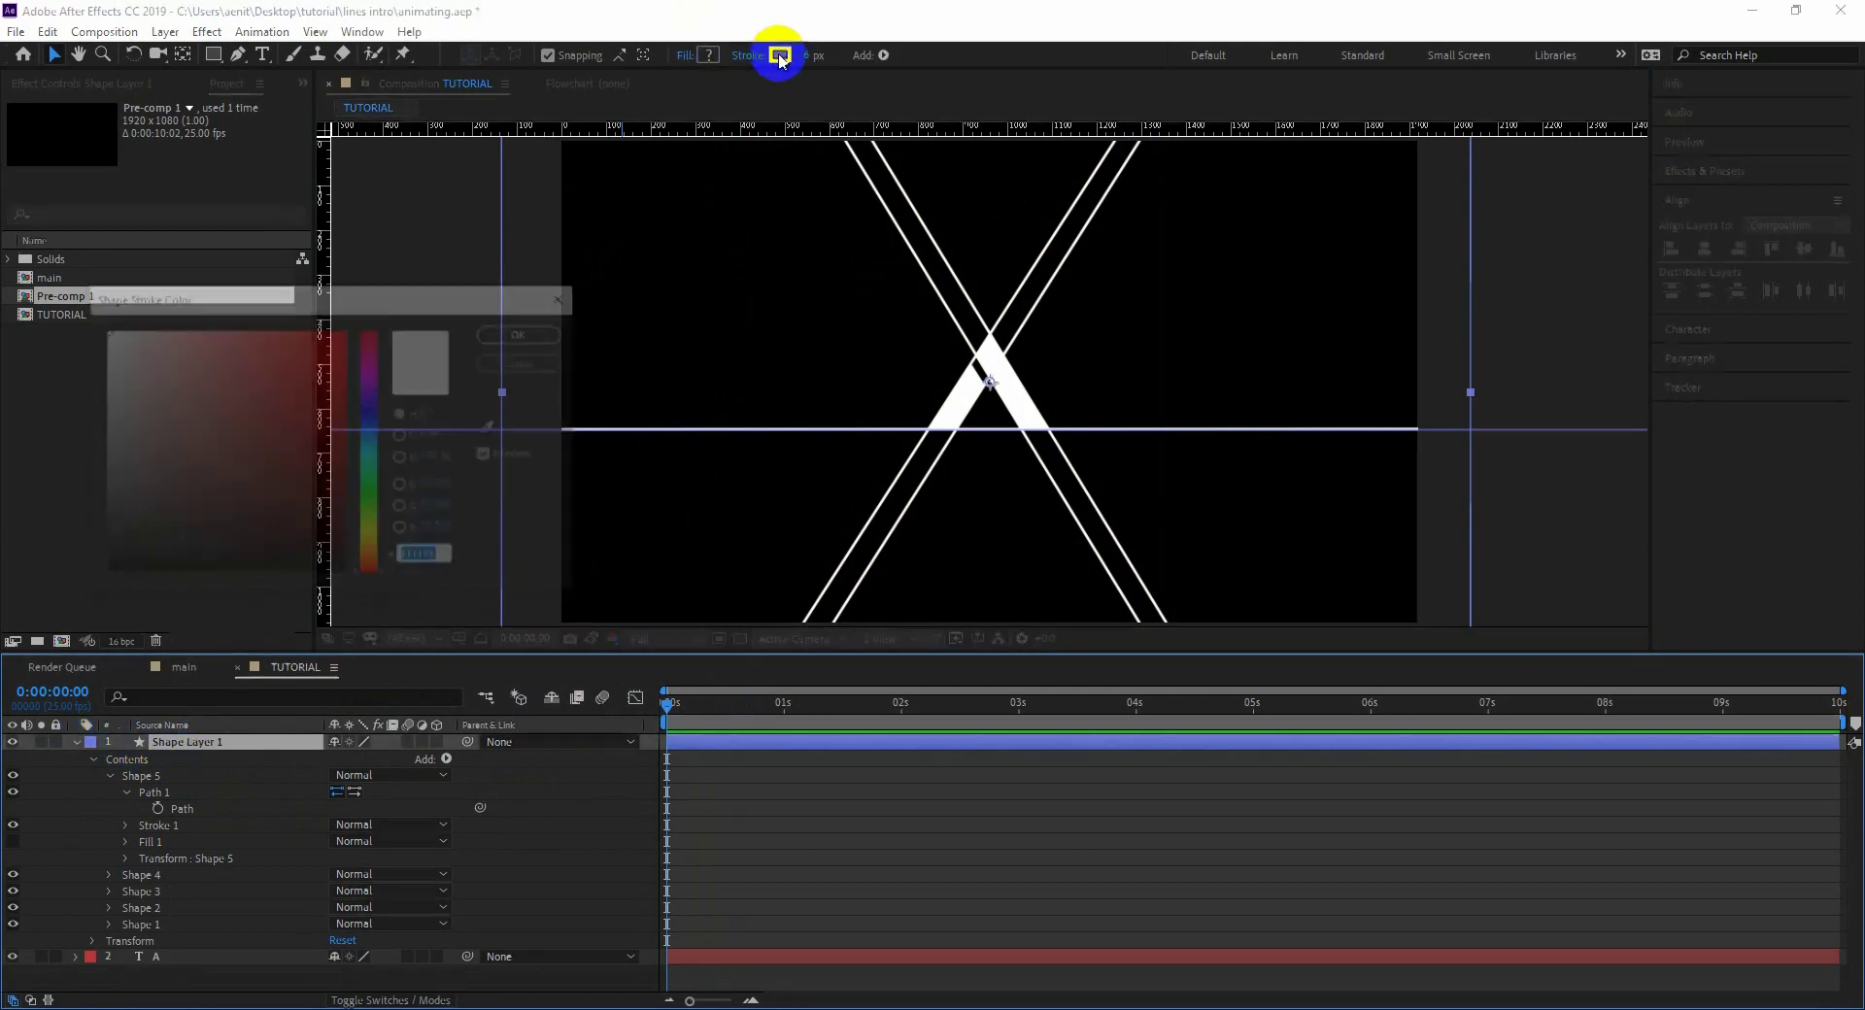
drag(330, 375, 340, 330)
click(523, 336)
click(729, 799)
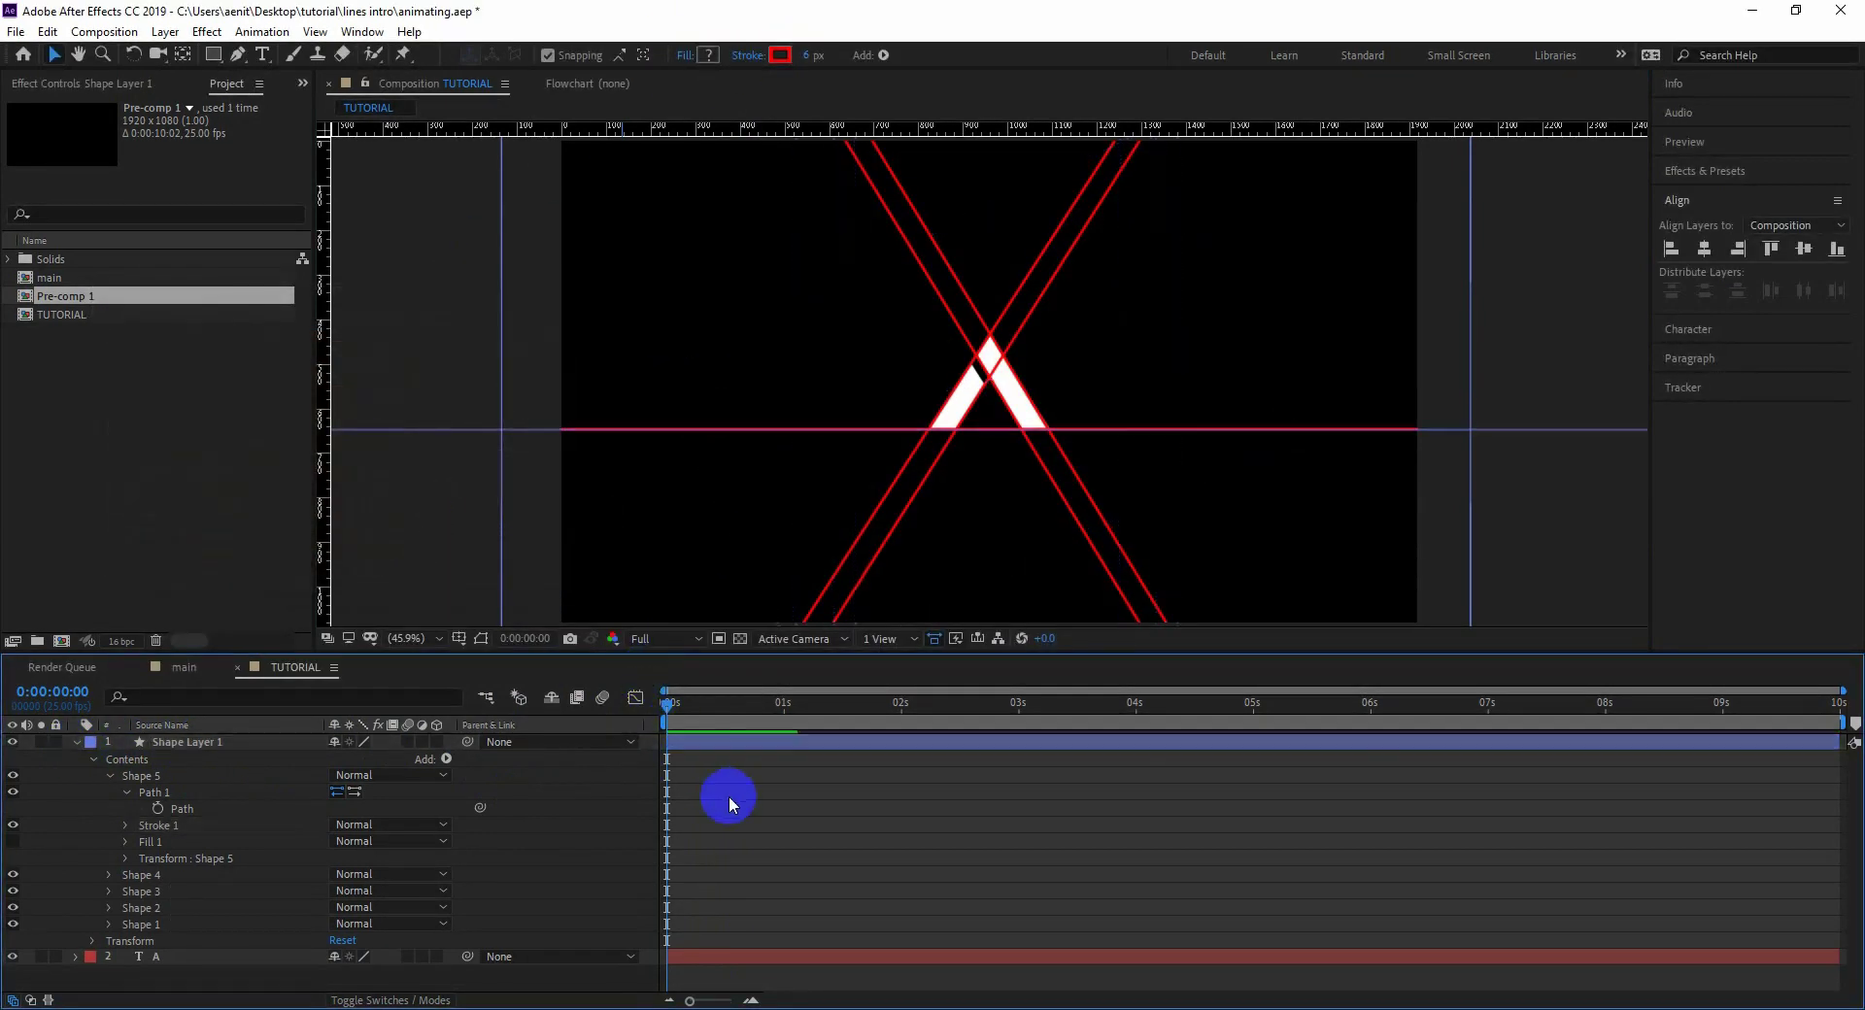
- Hide the rulers and guides in the composition view
drag(702, 719, 583, 694)
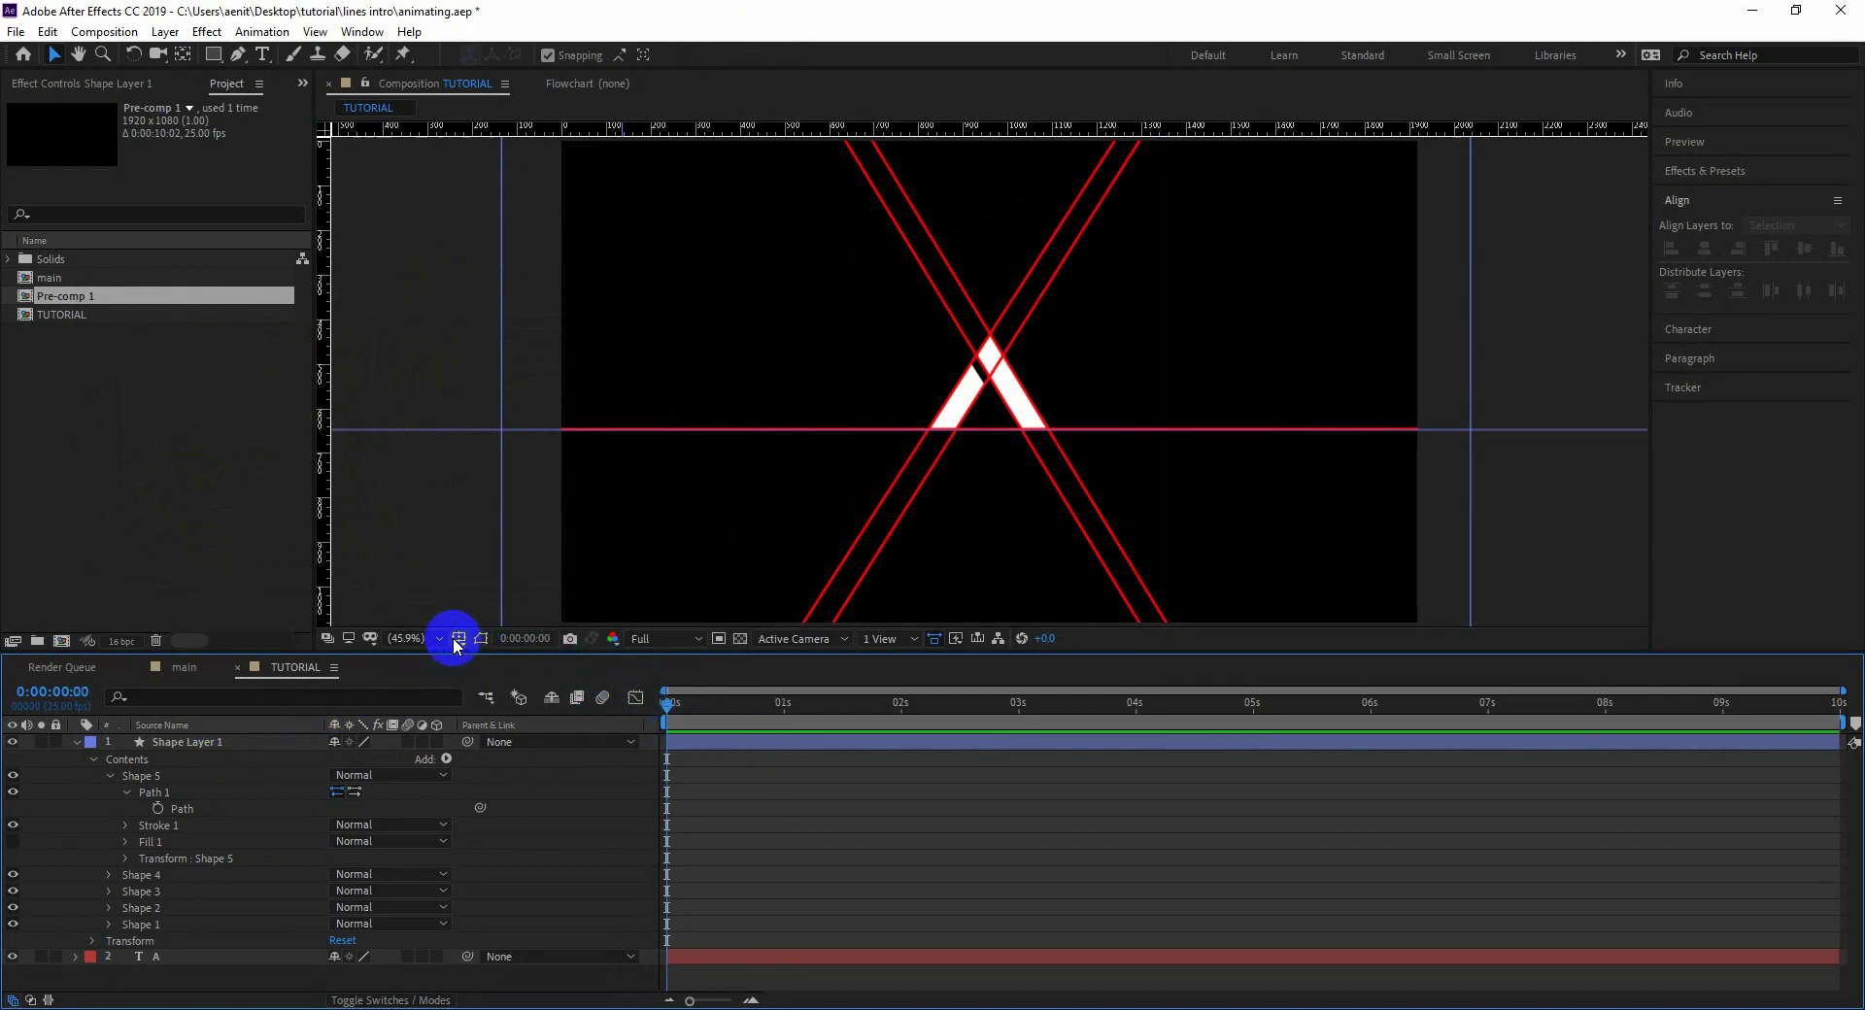
click(456, 641)
click(479, 736)
click(456, 640)
click(581, 751)
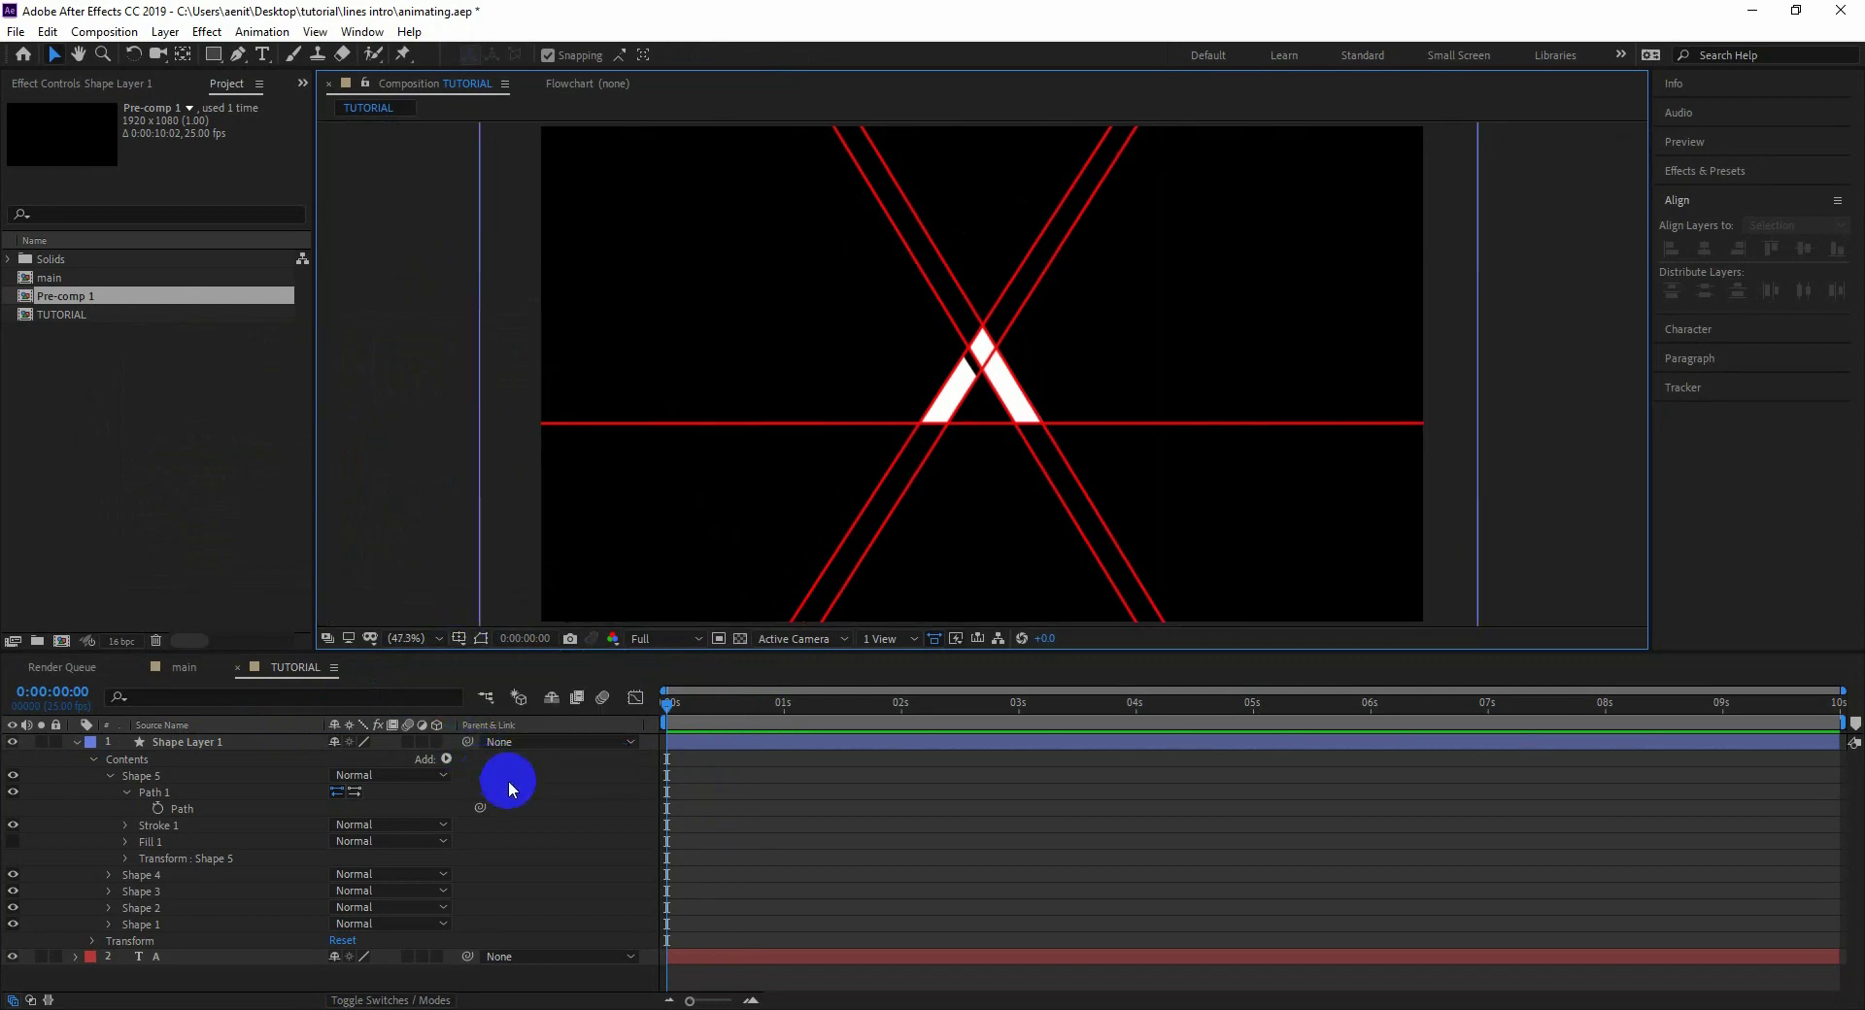
- Add a Trim Paths operator to the shape layer's contents so it affects all five lines
click(76, 743)
click(168, 743)
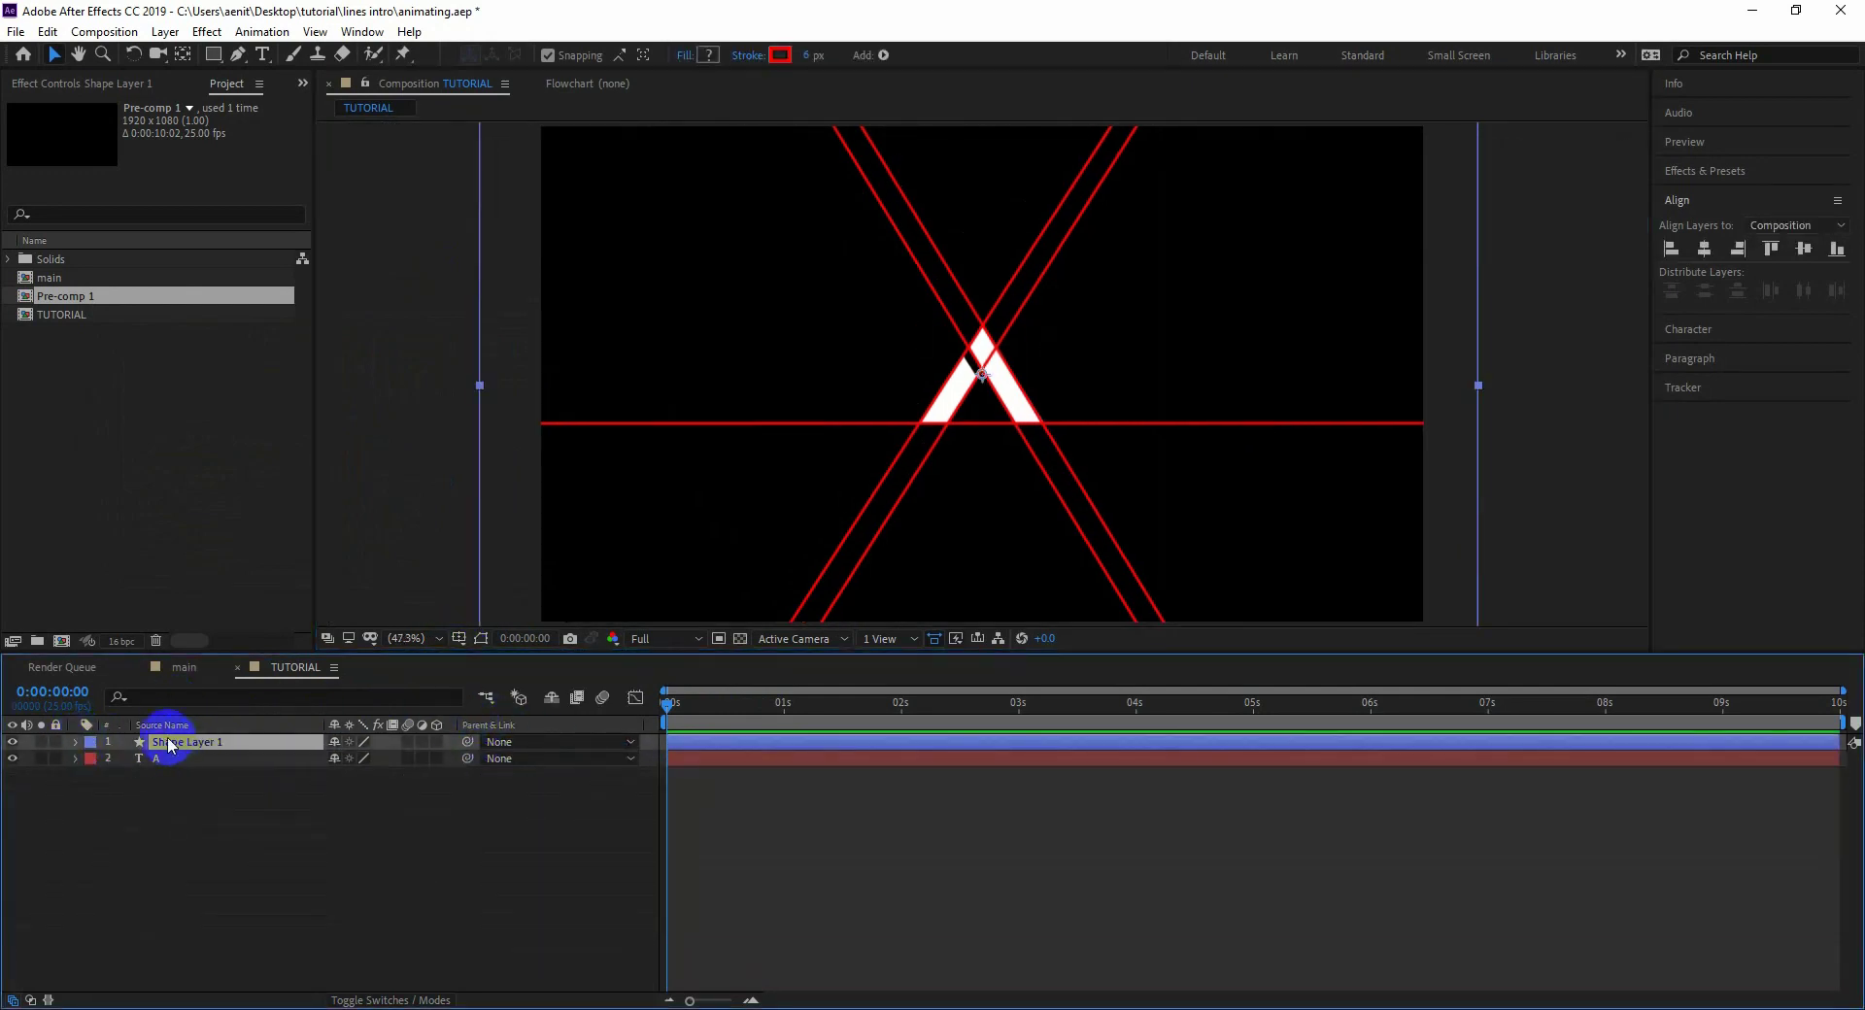
click(76, 745)
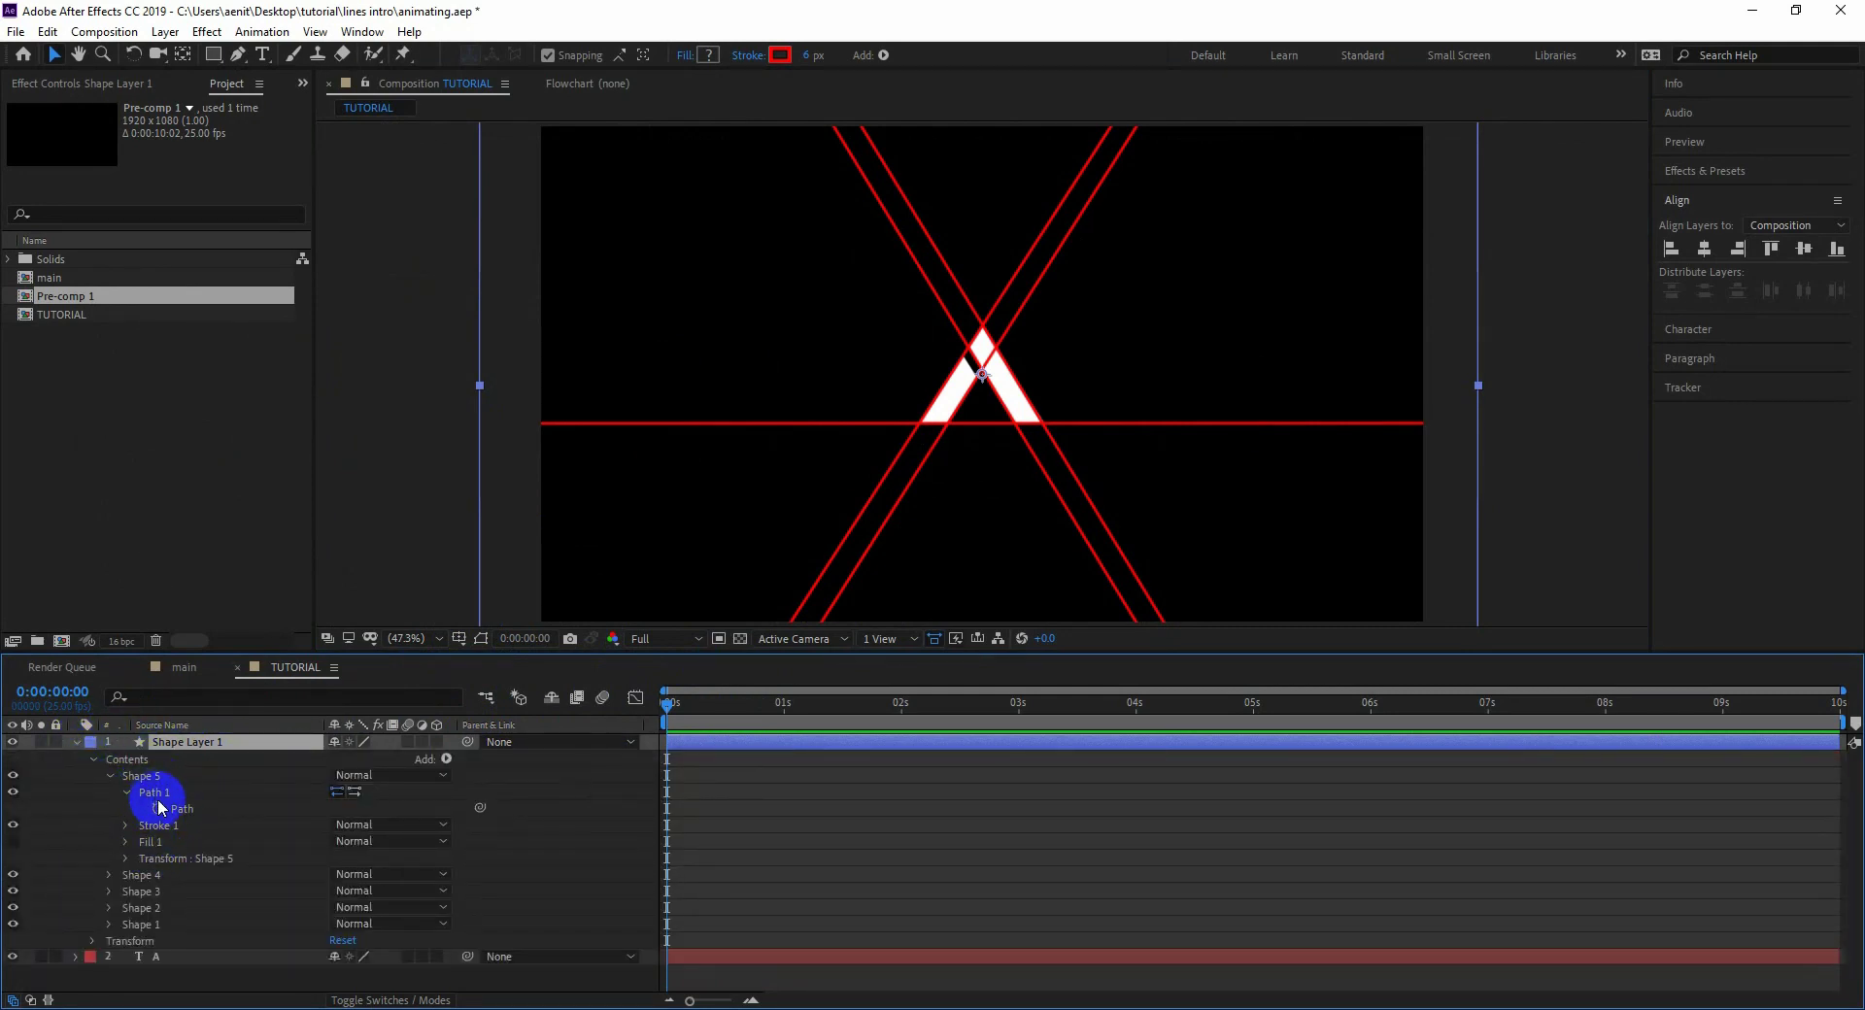
click(125, 793)
click(110, 777)
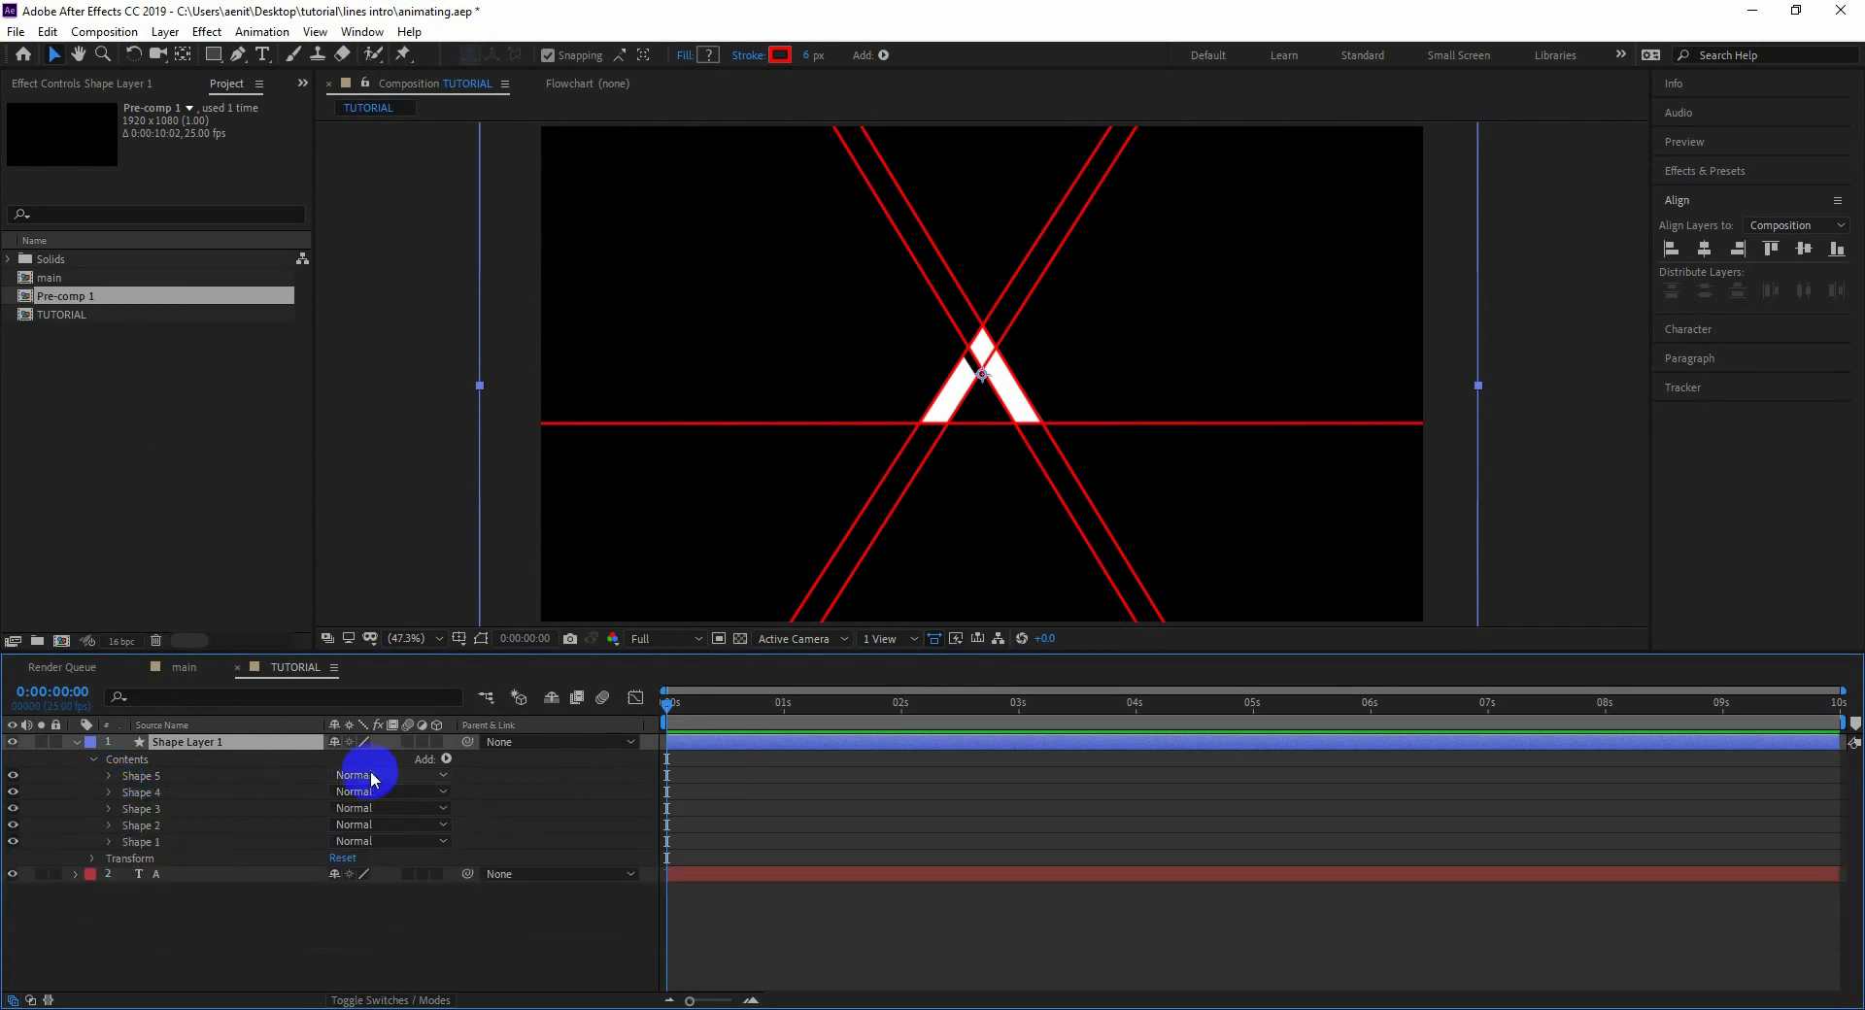
click(446, 759)
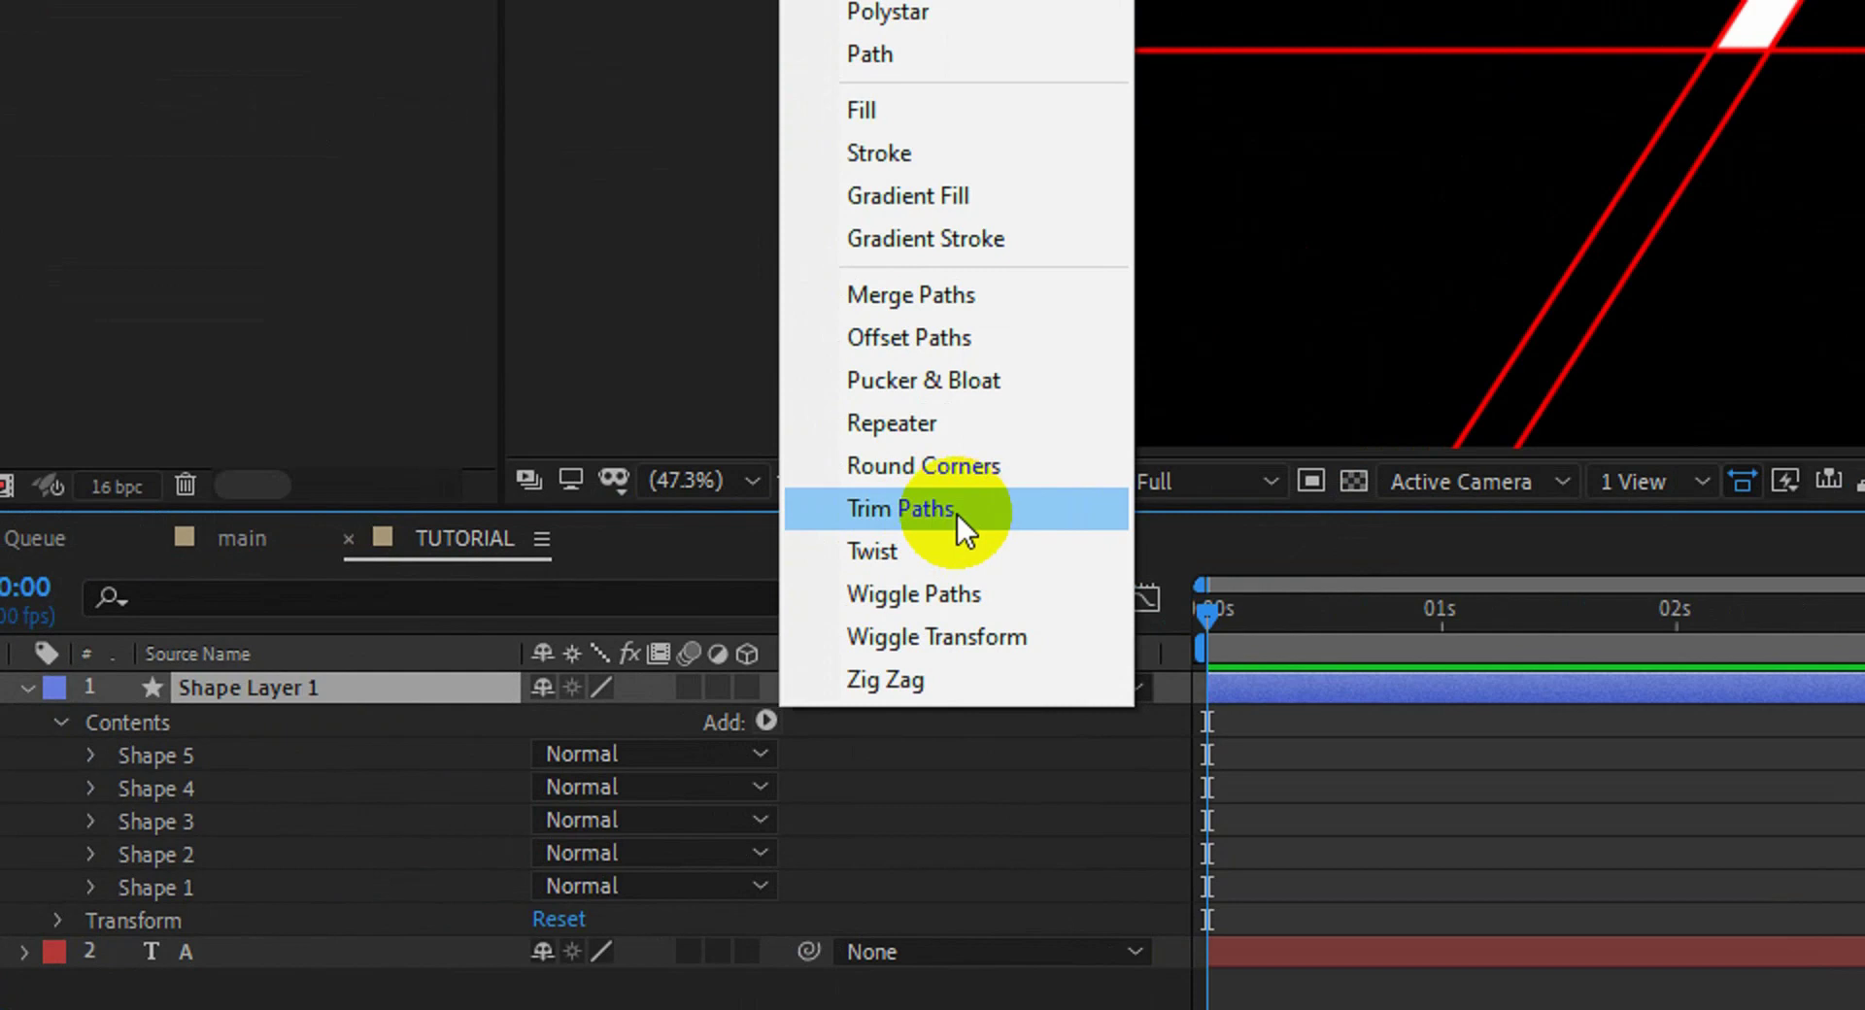
click(955, 511)
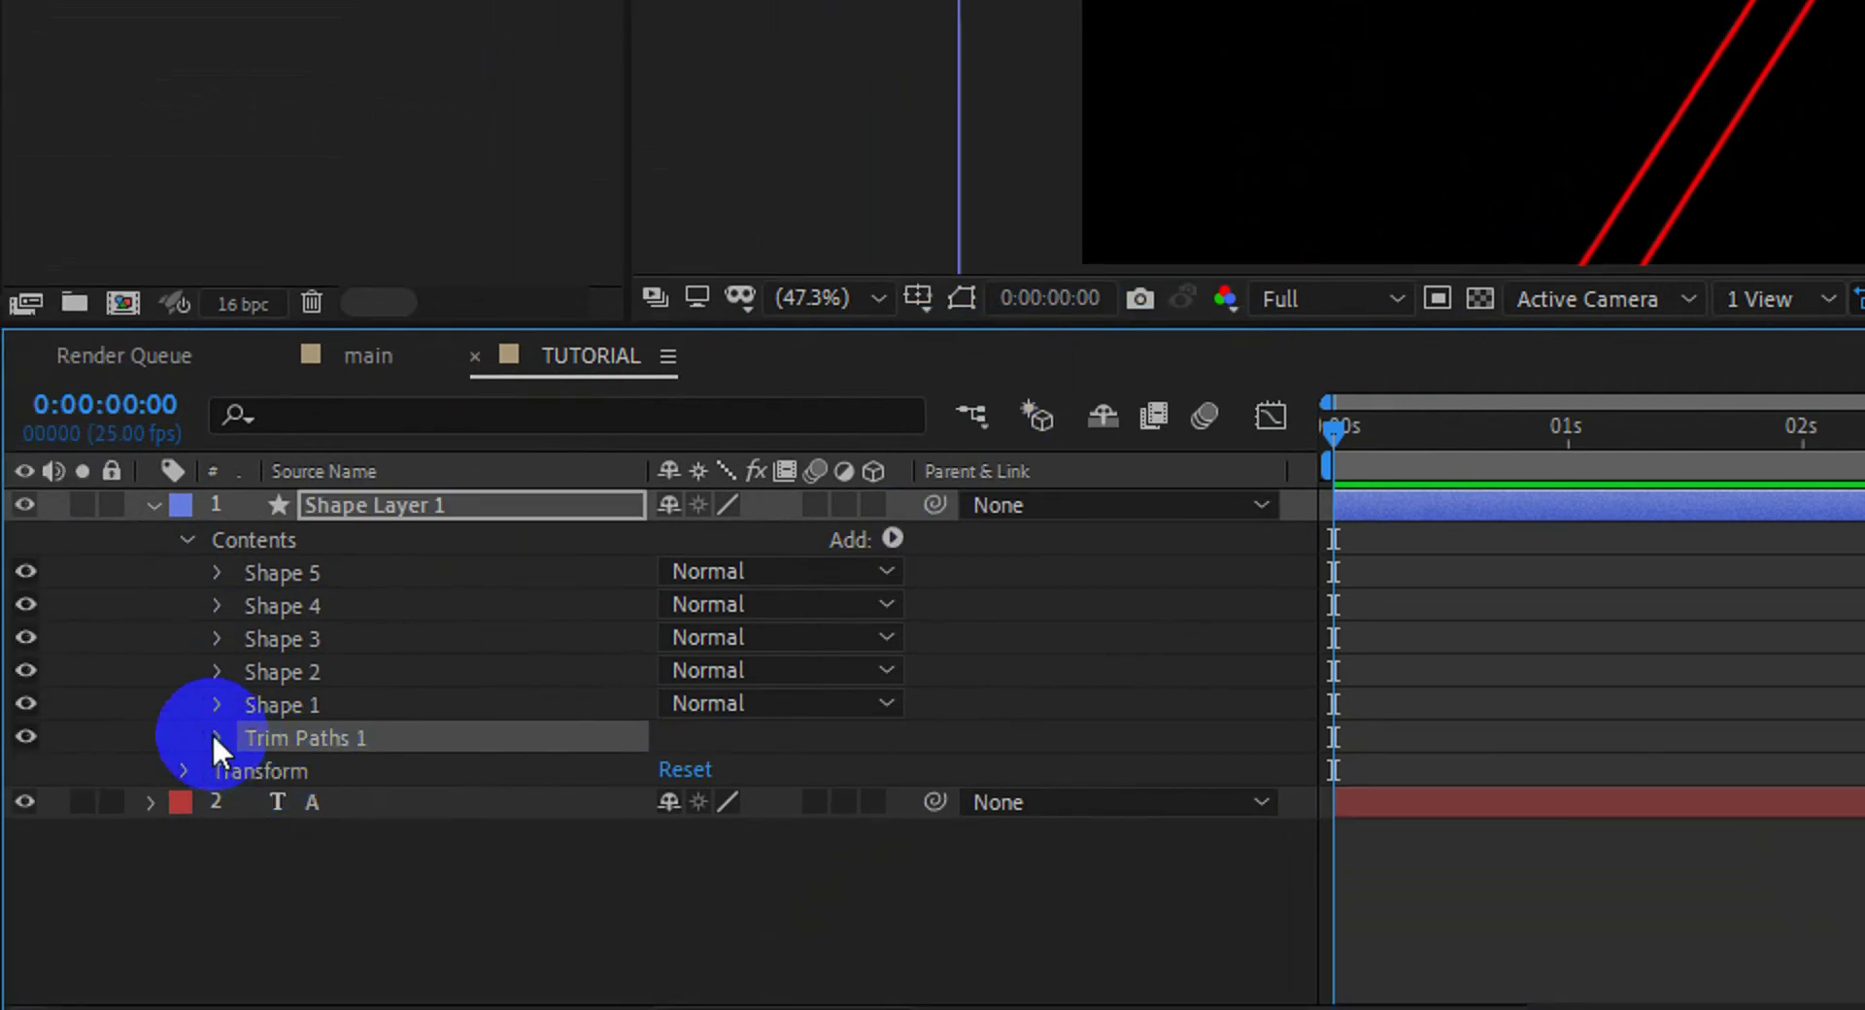
- Keyframe the Trim Paths End value from 0% at 0 seconds to 100% at 1 second
click(216, 739)
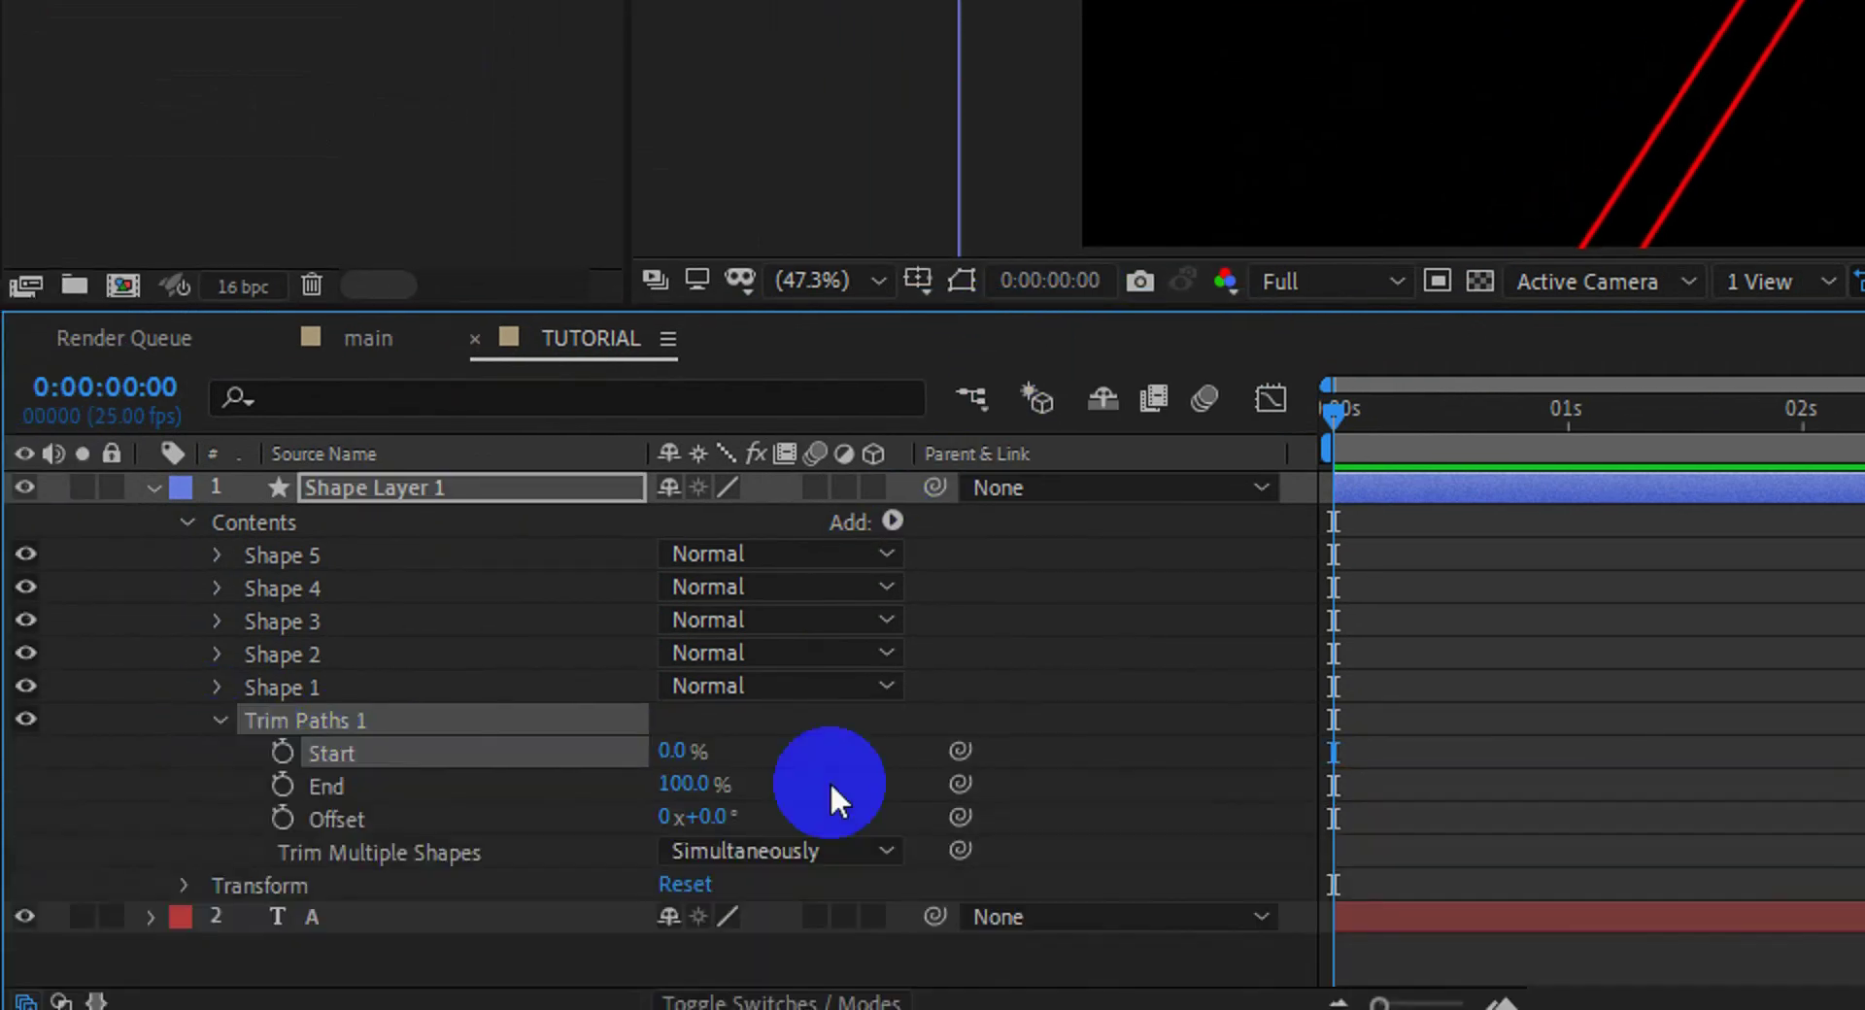
drag(685, 777, 304, 777)
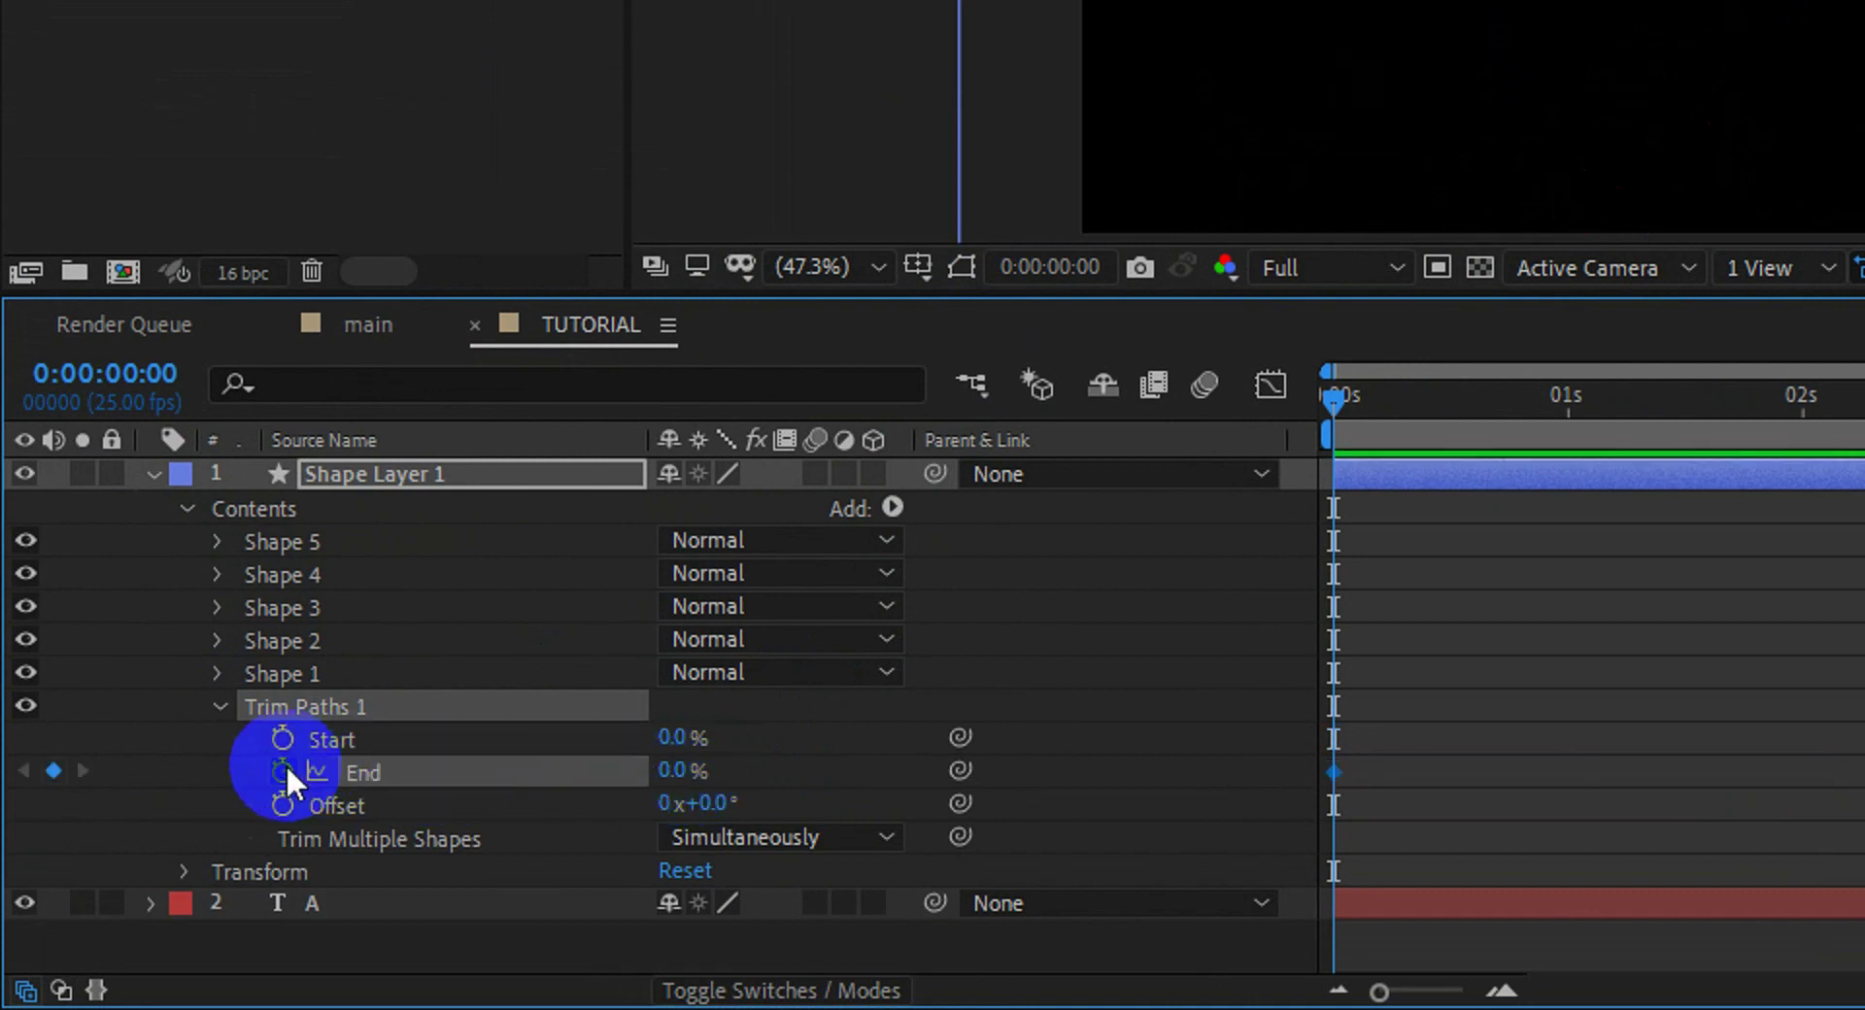
drag(1566, 406, 1572, 443)
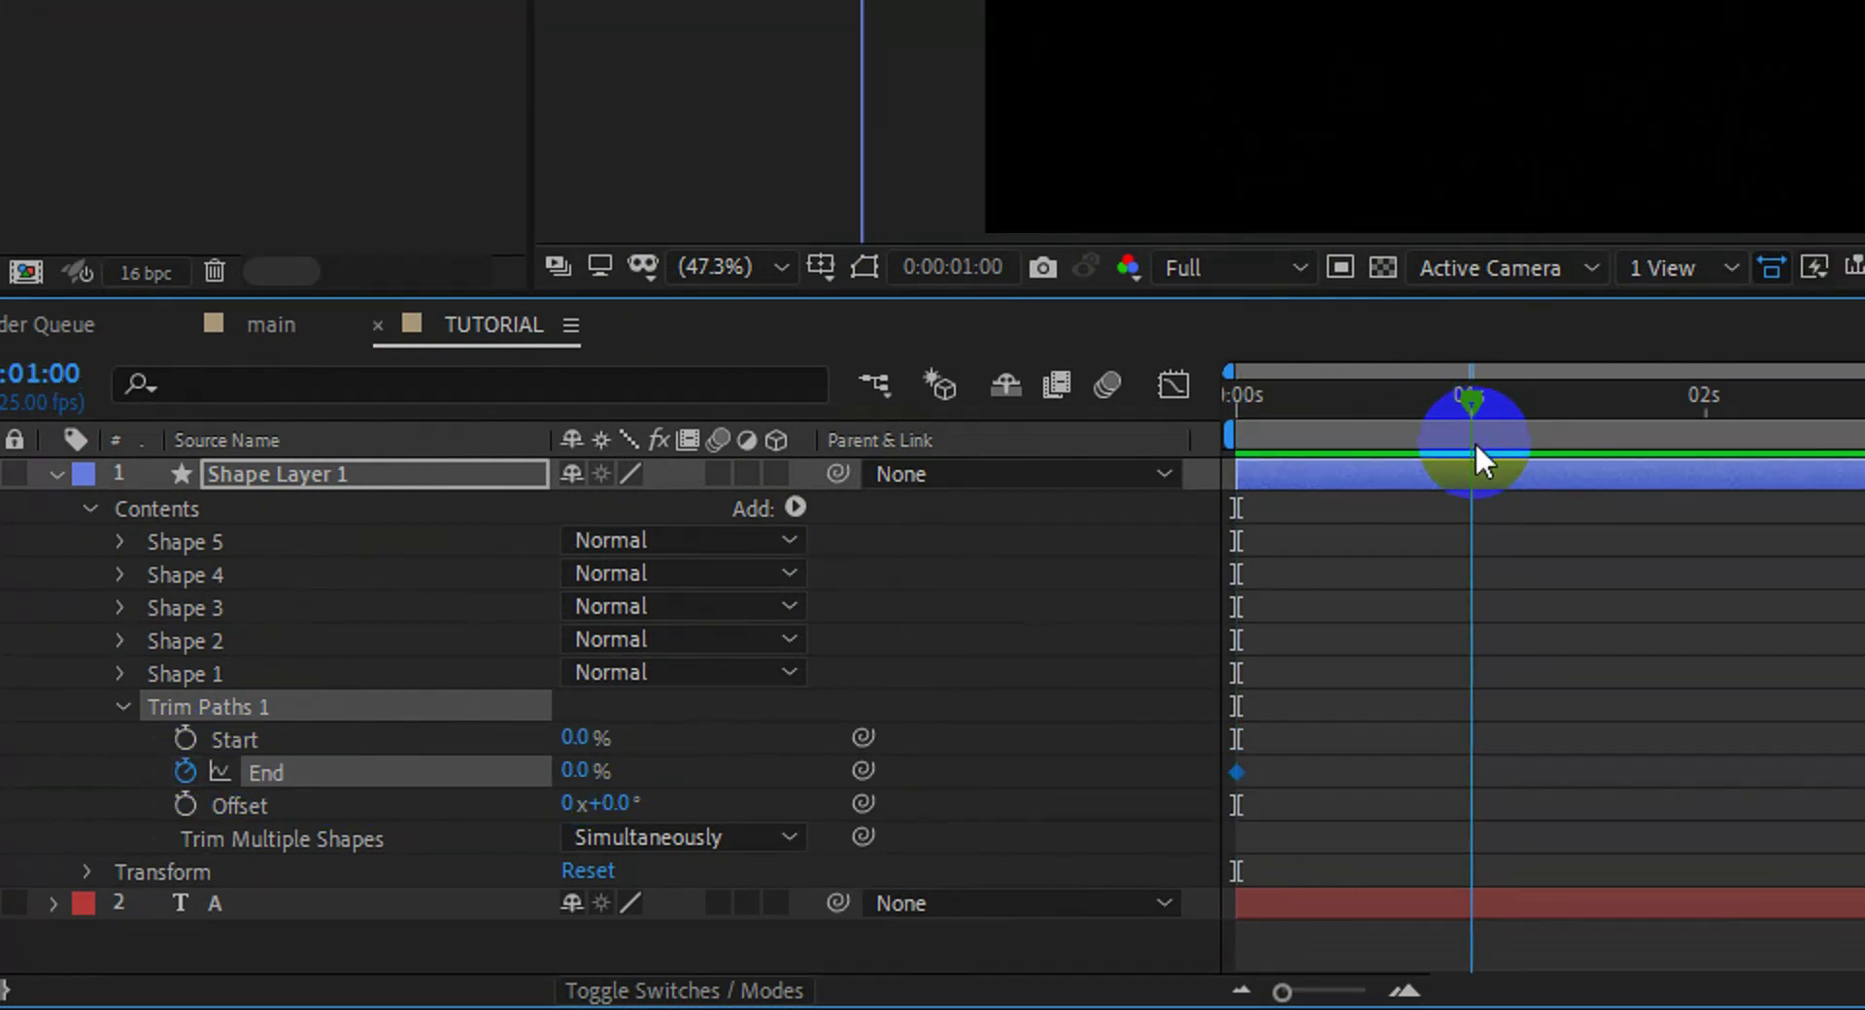
click(654, 749)
drag(581, 782, 1010, 671)
- Keyframe the Trim Paths Start value from 0% at 2 seconds to 100% at 0:00:02:24
drag(1472, 400, 1710, 456)
click(614, 740)
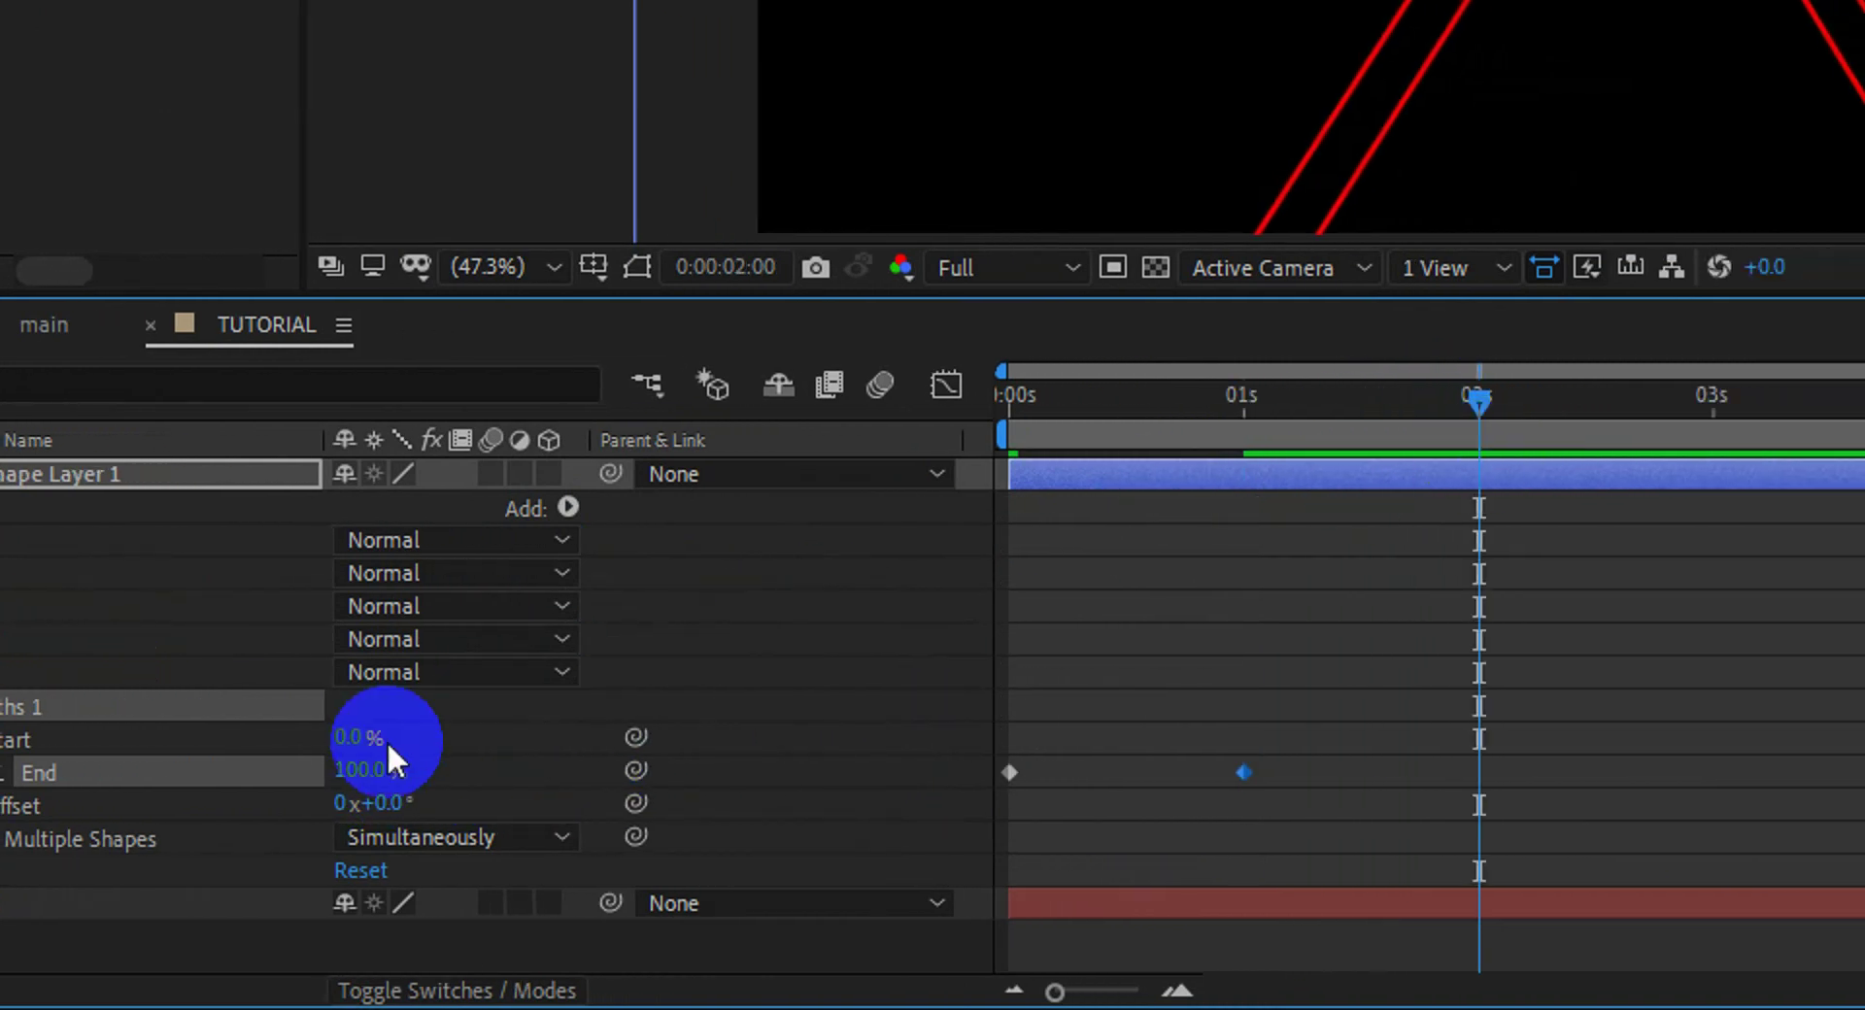
drag(355, 770, 116, 737)
drag(395, 738, 709, 807)
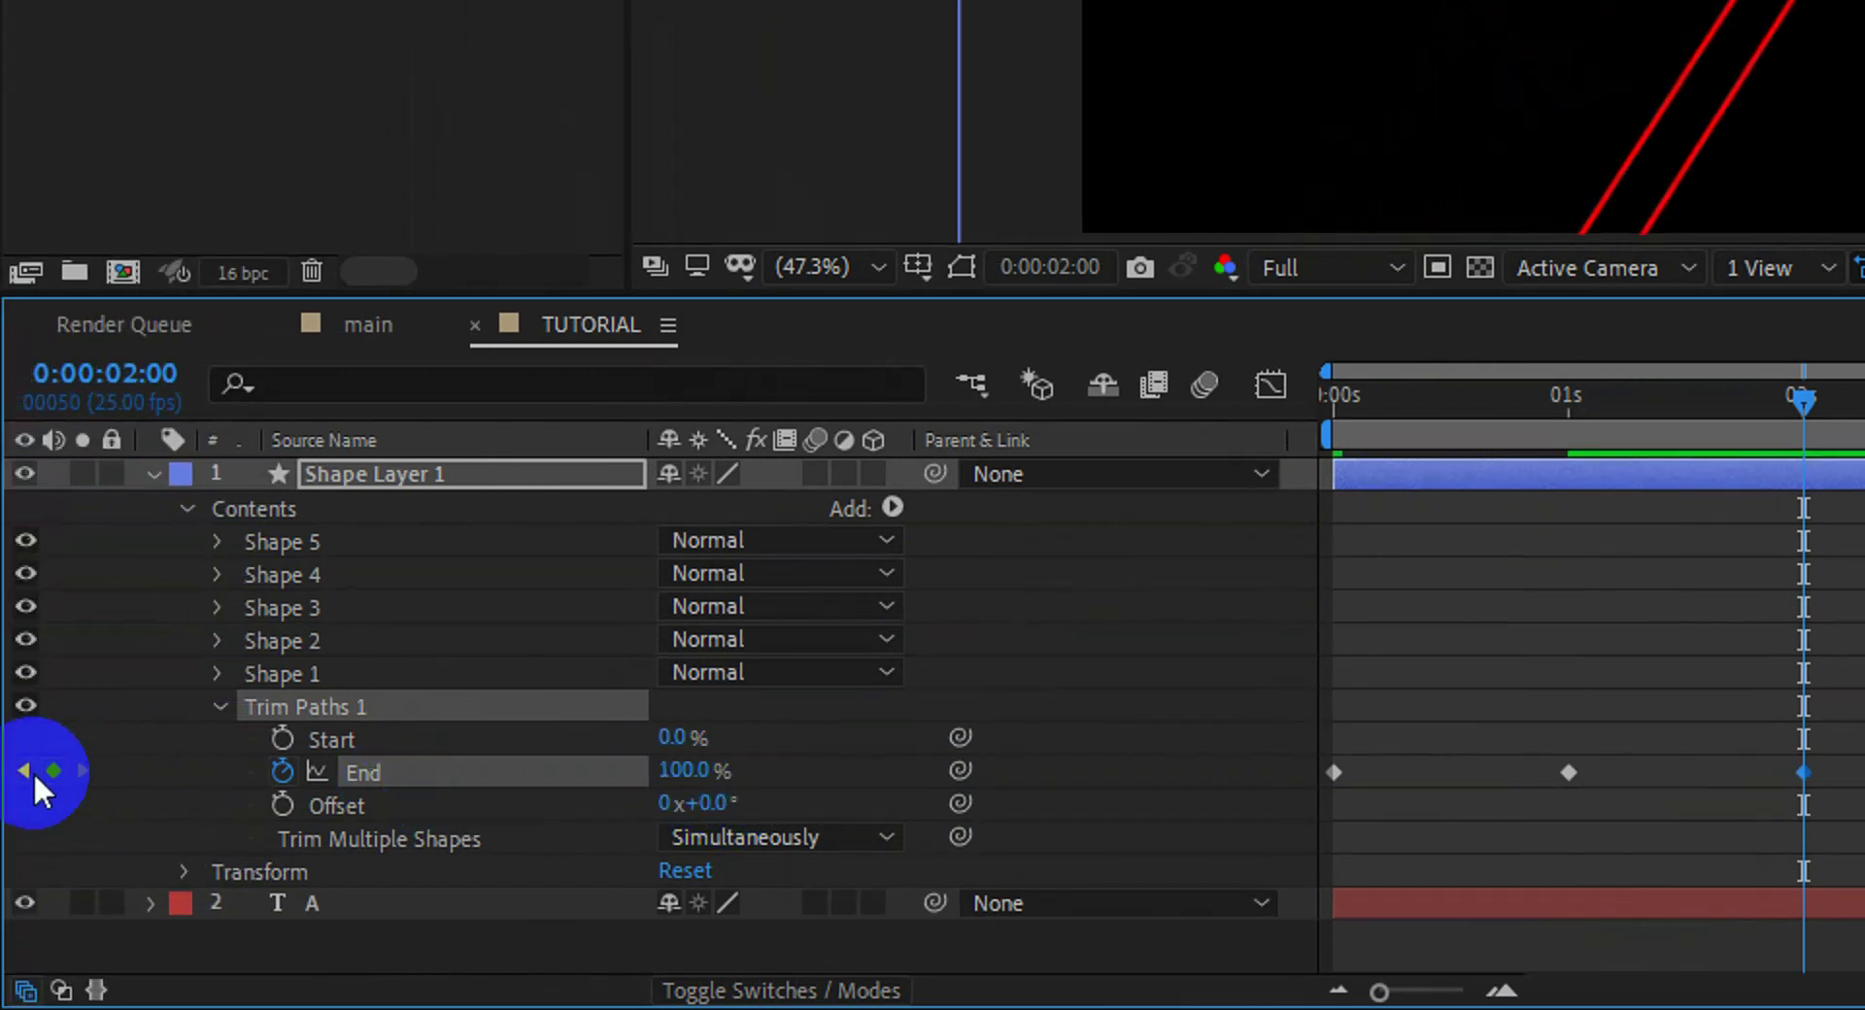
click(284, 740)
drag(1803, 416, 1864, 474)
drag(1477, 474, 1471, 474)
drag(116, 744, 388, 747)
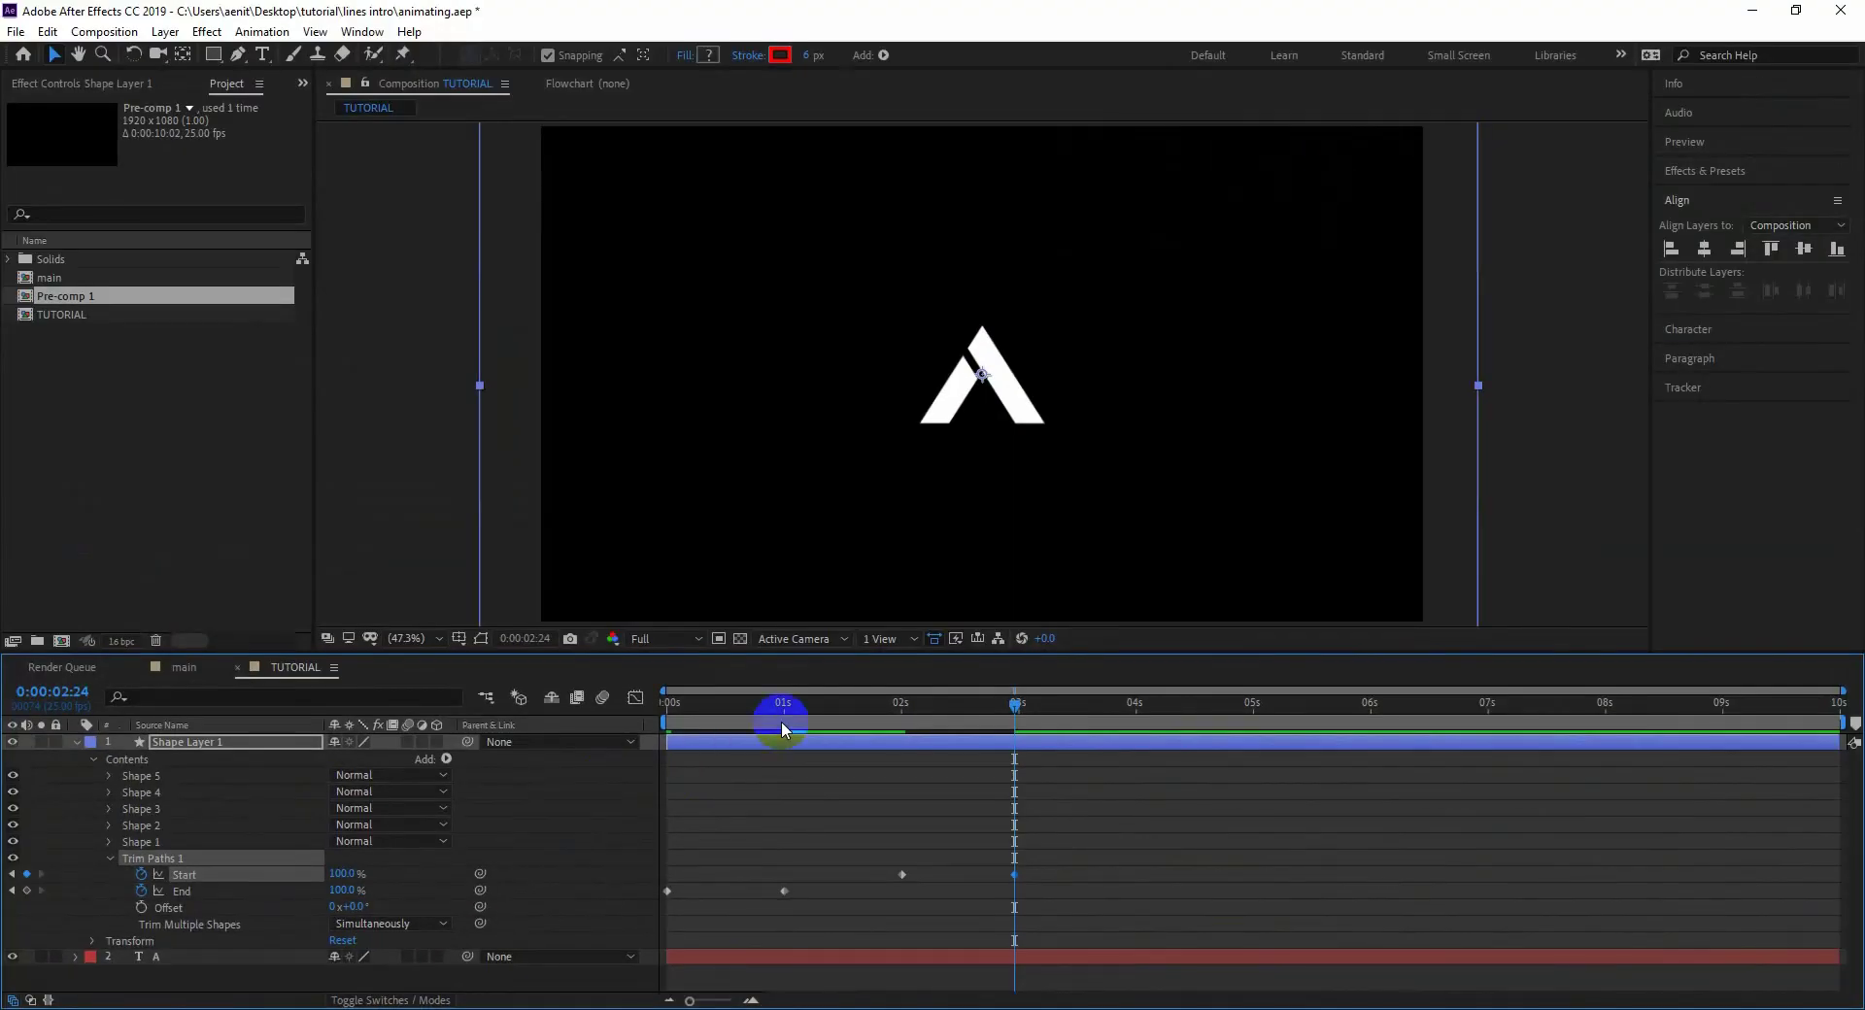
- Preview the line animation from the beginning, and shift both Start keyframes earlier to about 1.7 and 2.7 seconds
drag(1219, 413, 1191, 422)
drag(732, 722, 683, 716)
key(space)
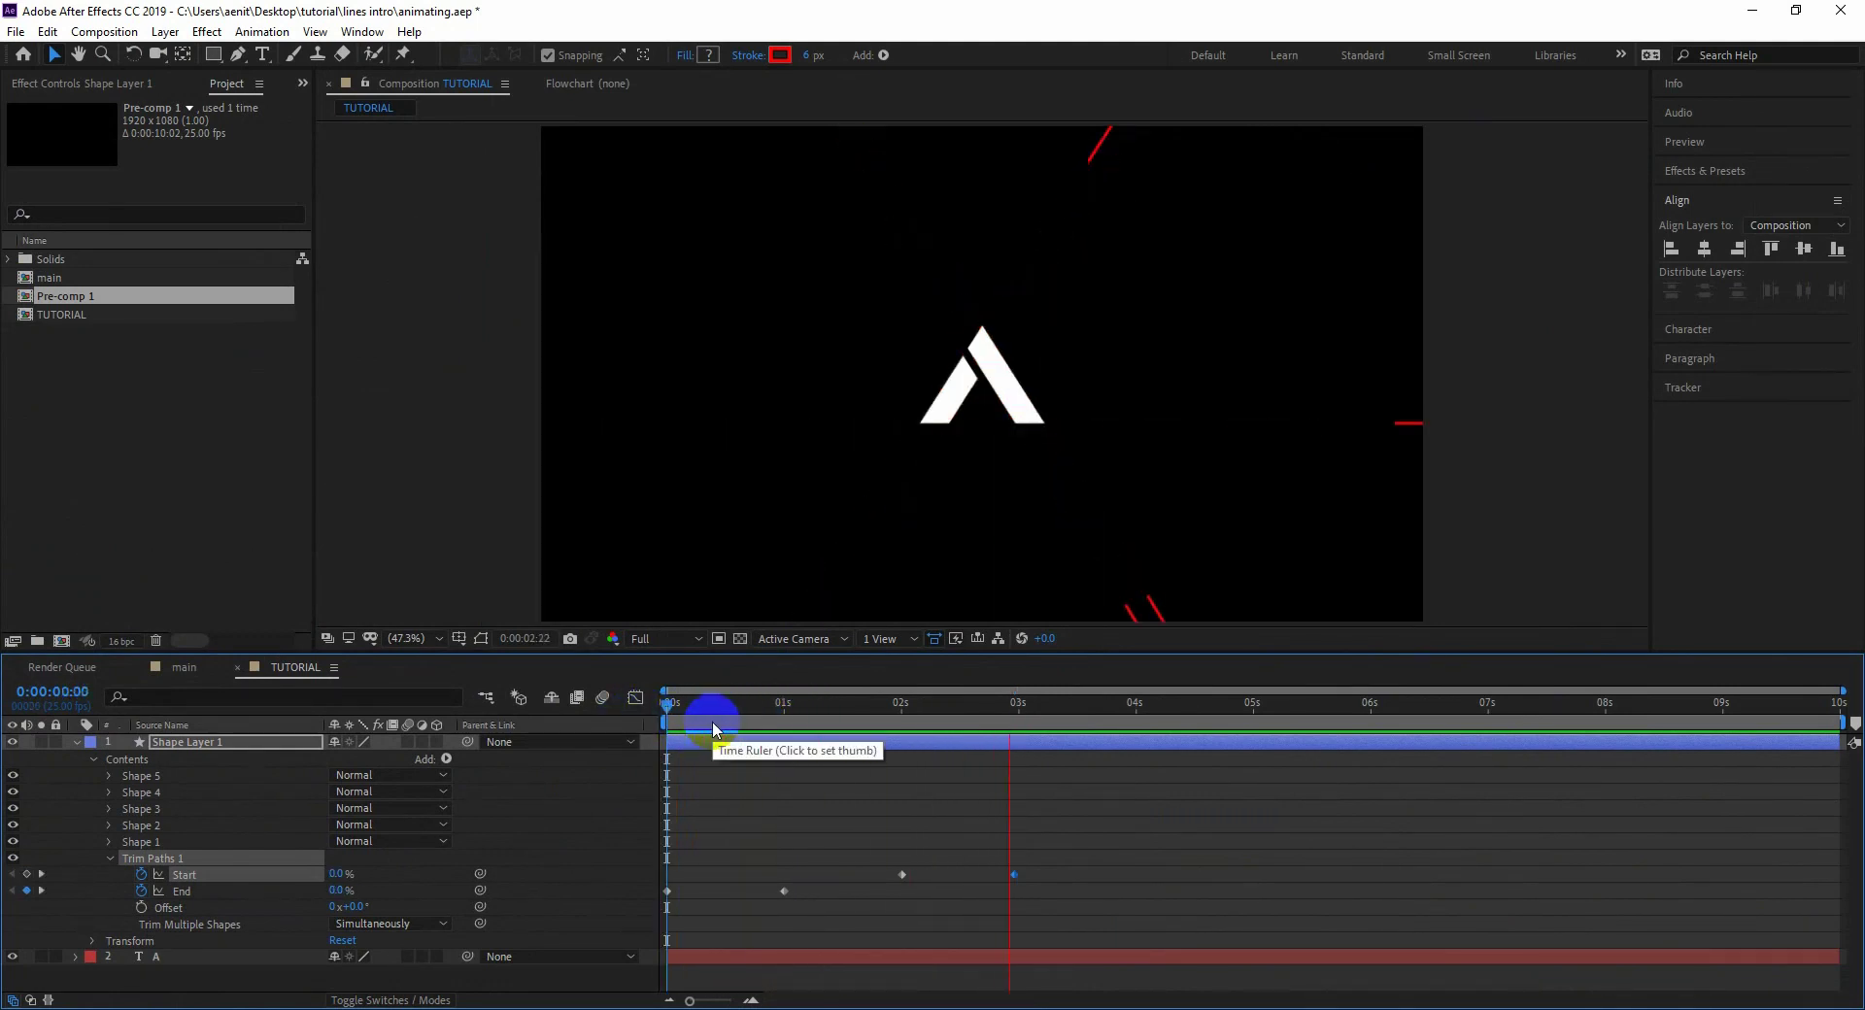
key(space)
drag(859, 842, 984, 872)
click(774, 890)
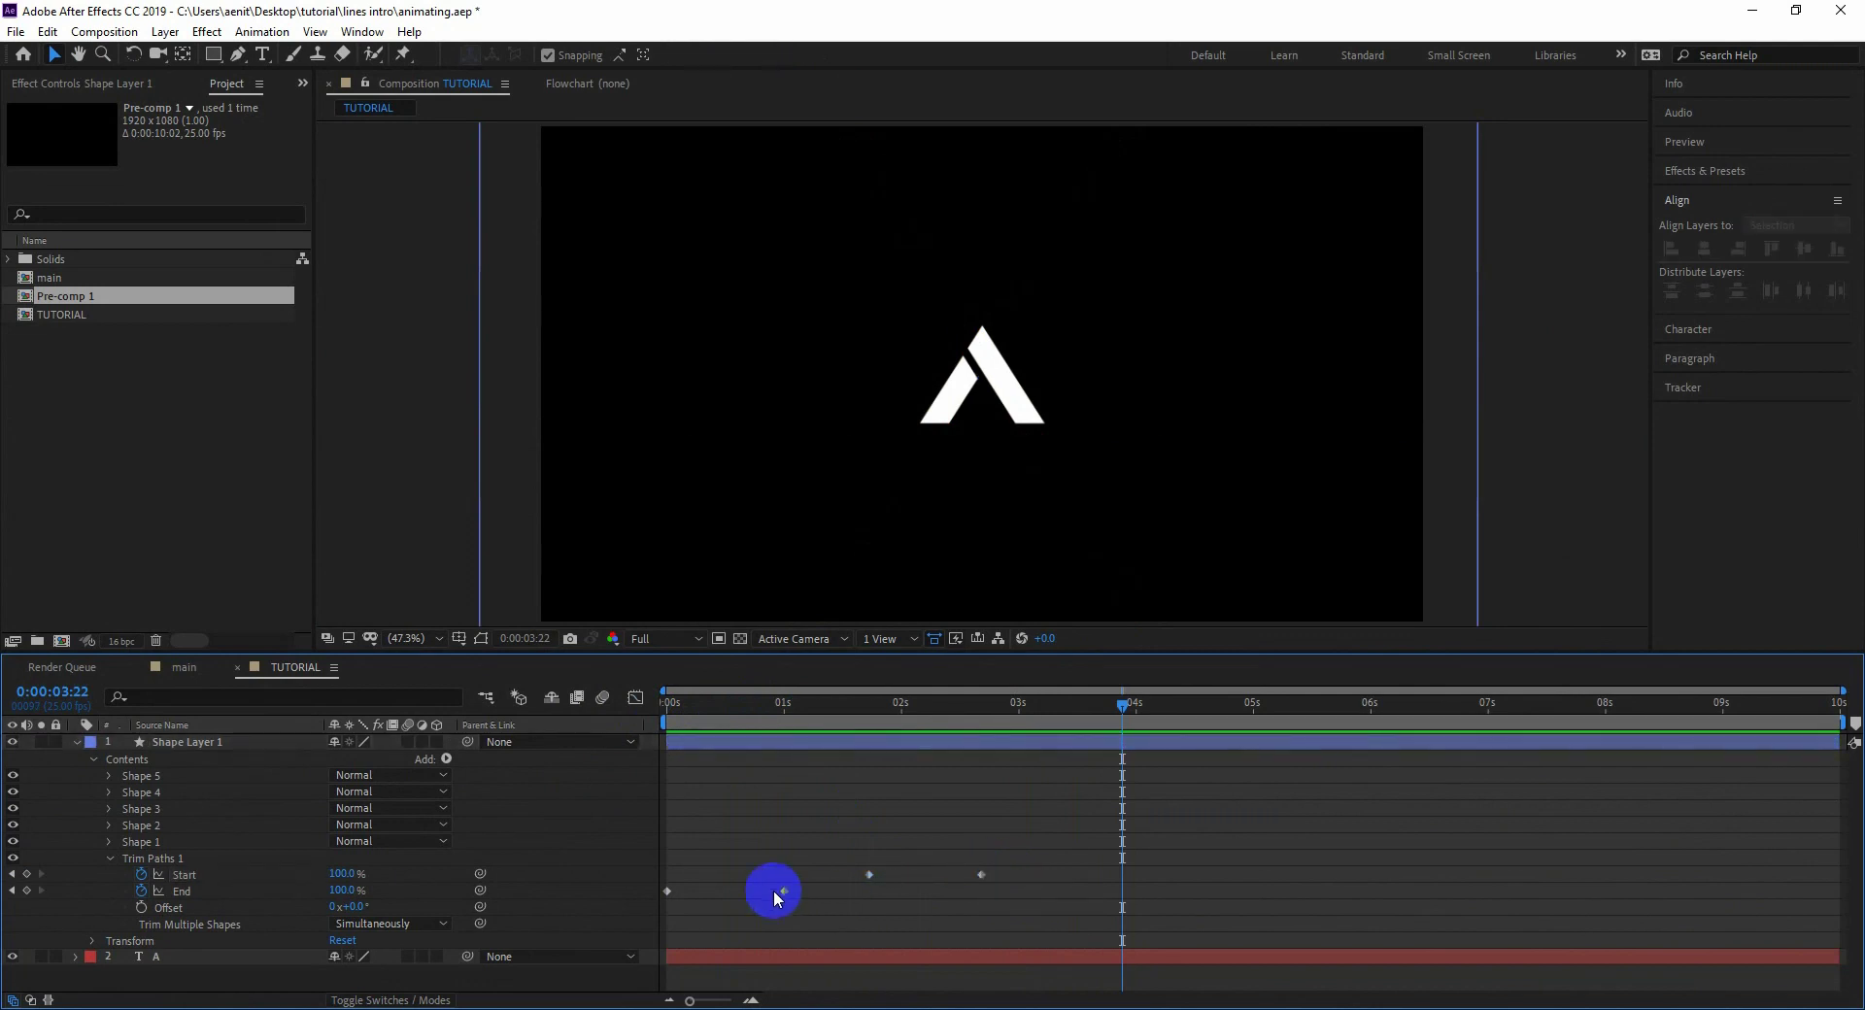
- Apply Easy Ease to all the Start and End keyframes of the Trim Paths
drag(1017, 855, 664, 914)
right_click(783, 889)
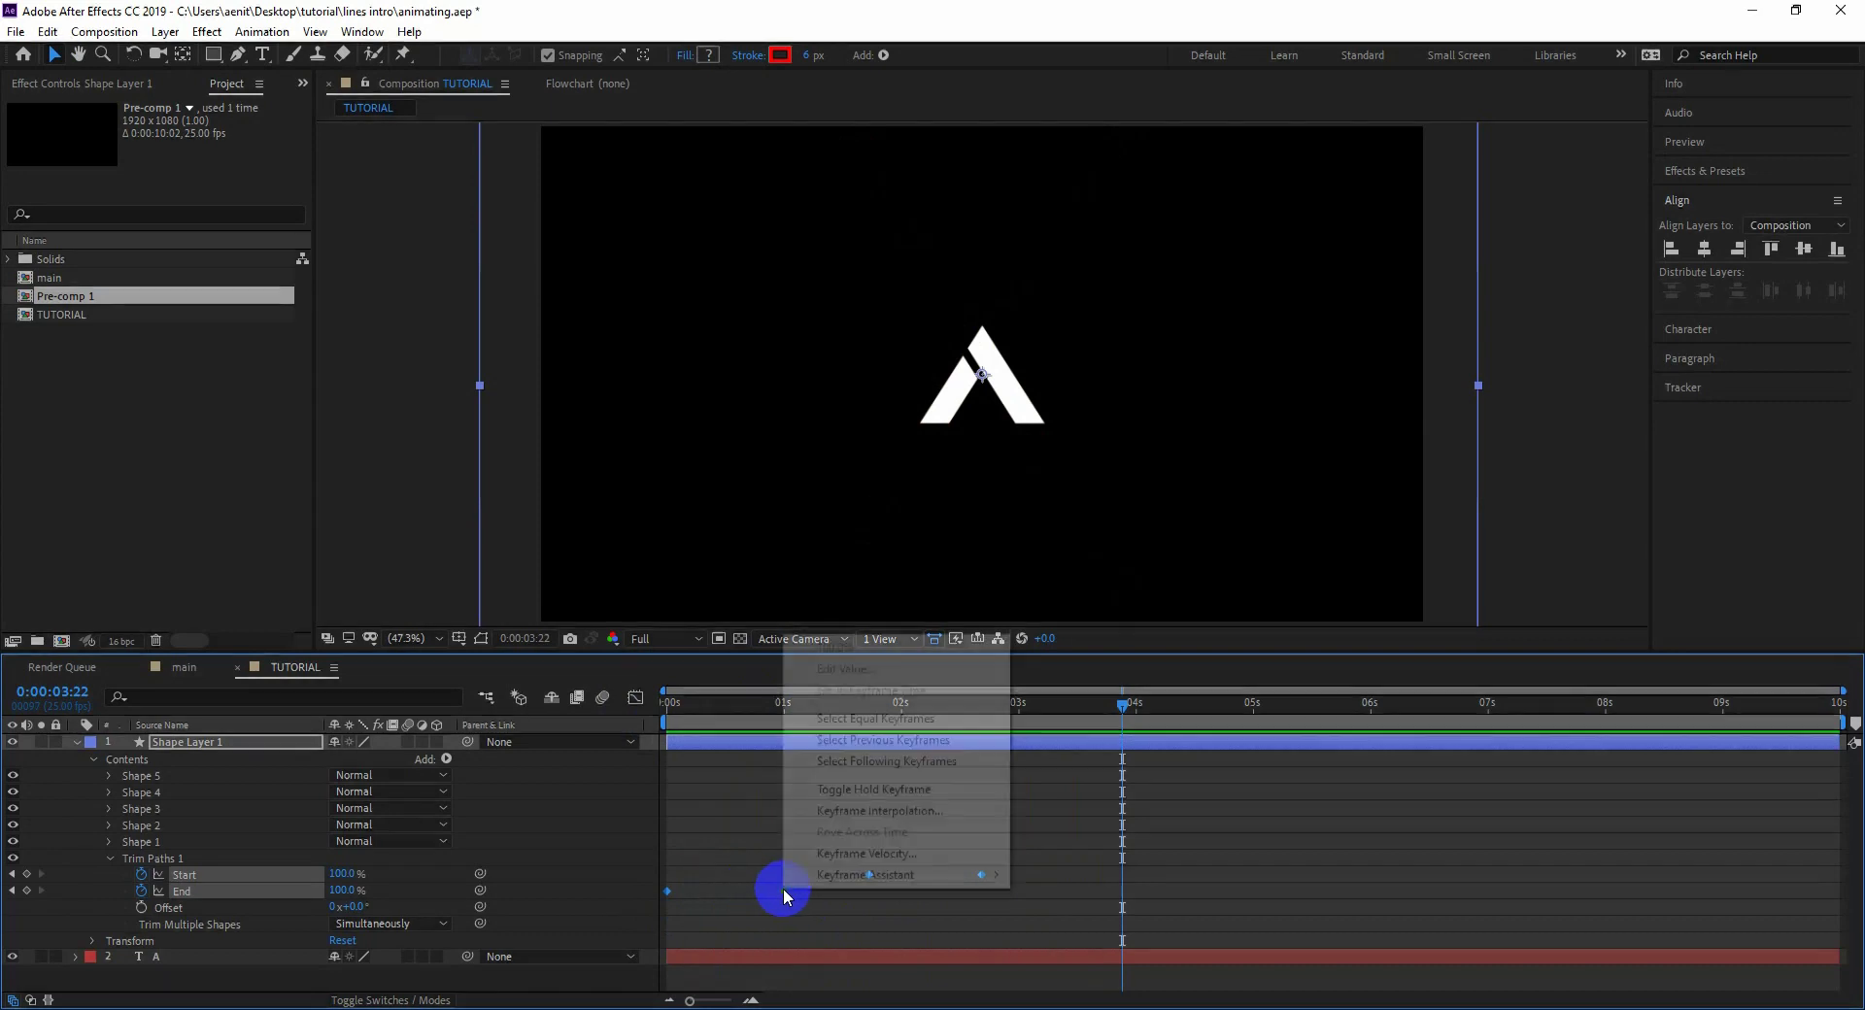
mouse_move(874, 874)
click(1074, 768)
- Sharpen the speed curve of the Trim Paths End keyframes to a peak of about 200 %/sec in the Graph Editor
drag(821, 876, 637, 913)
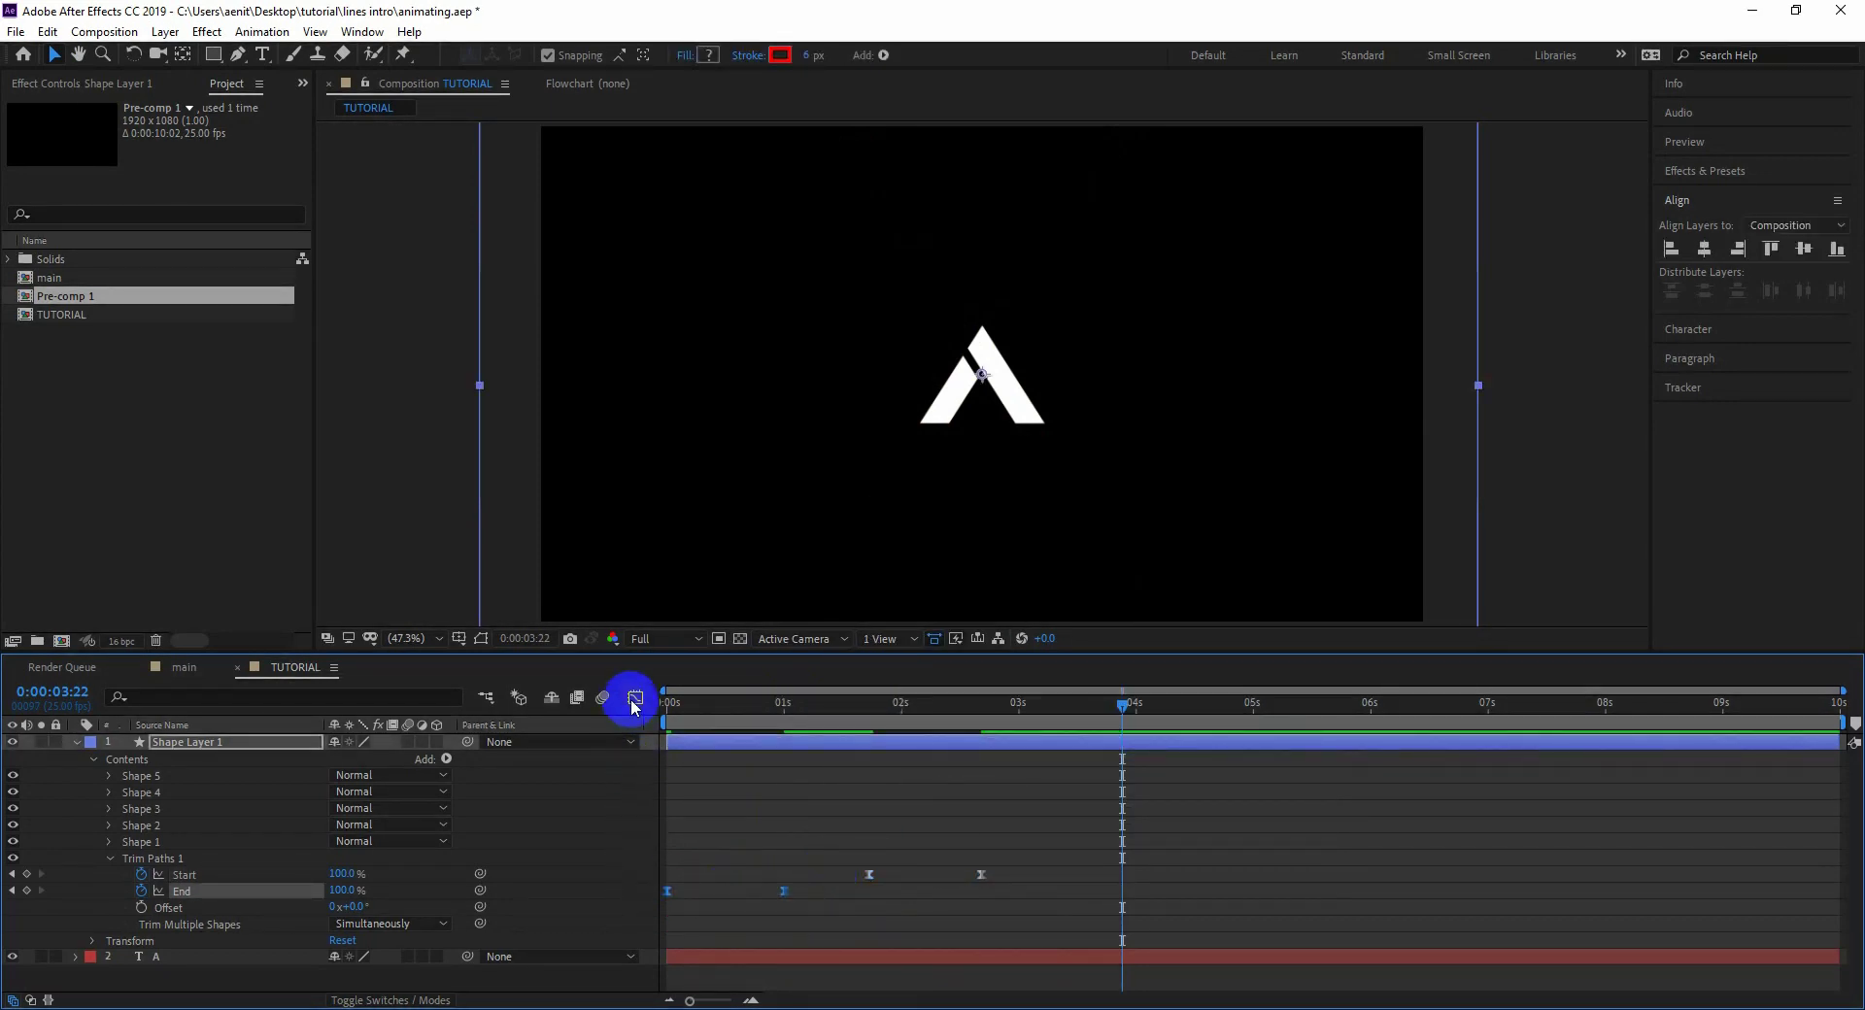
click(633, 699)
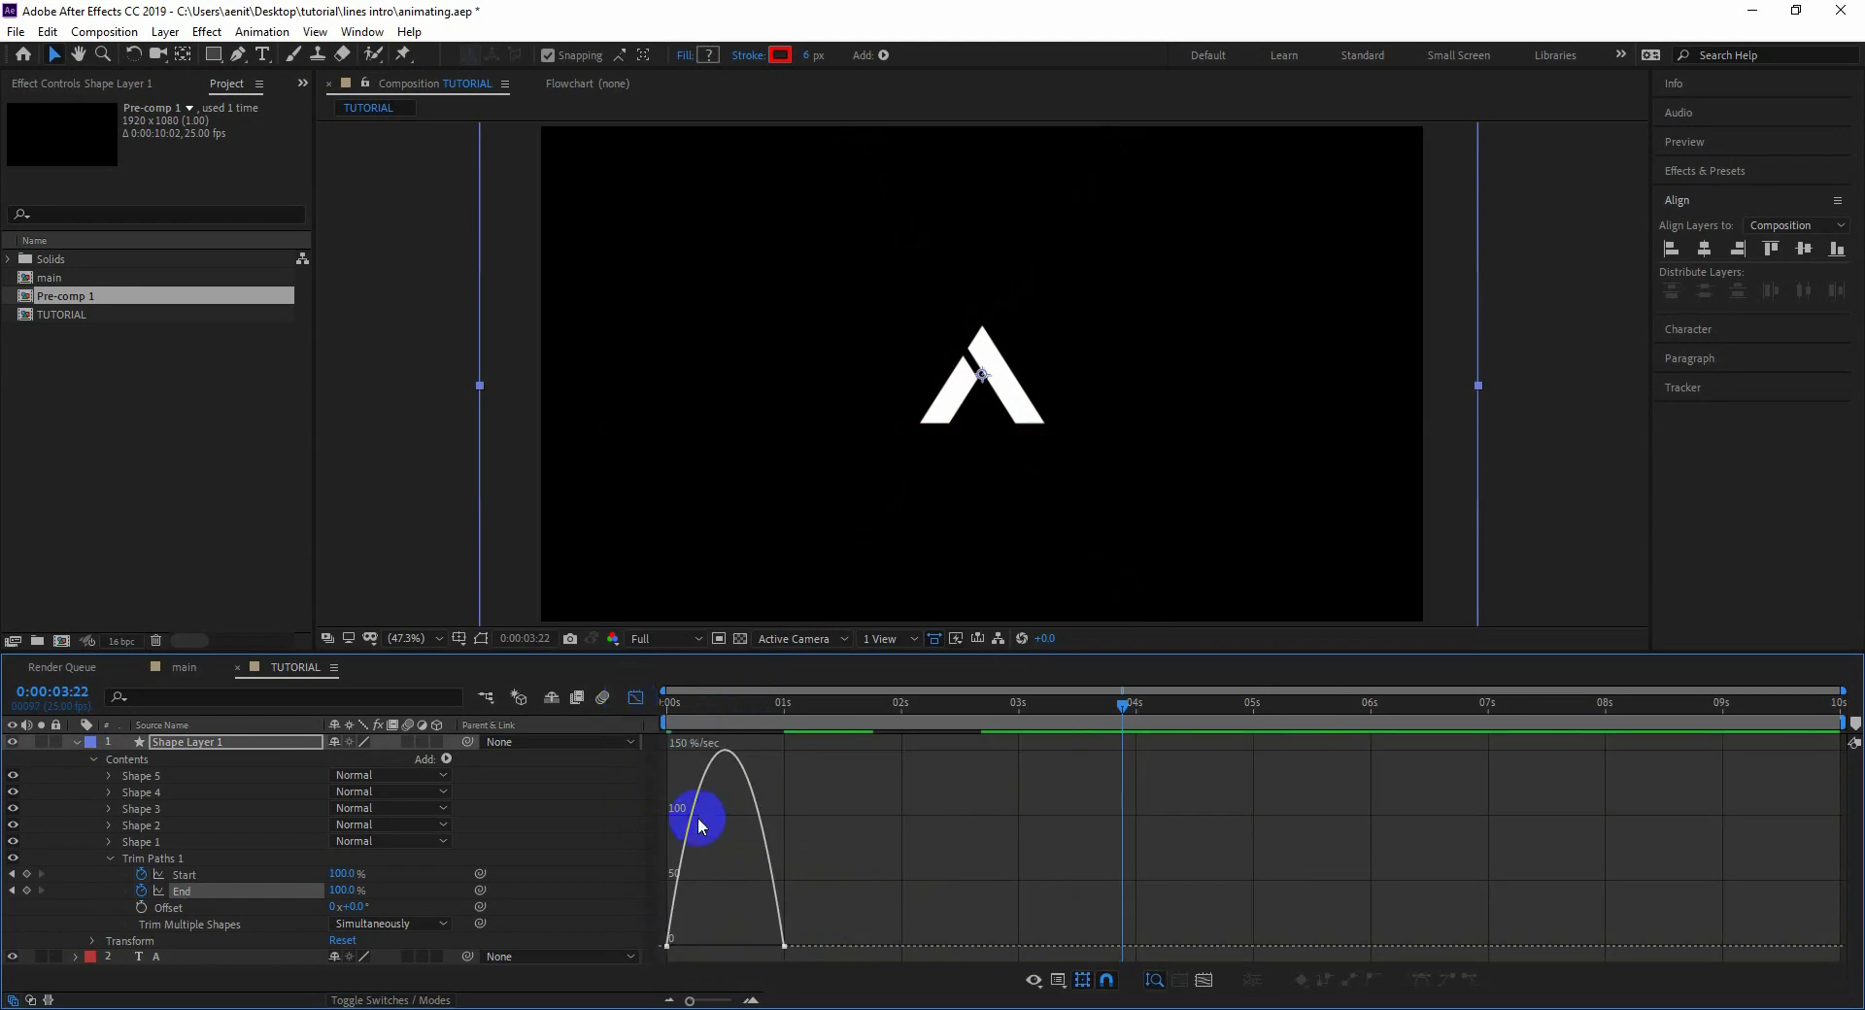
click(670, 950)
mouse_move(687, 950)
mouse_down()
mouse_move(754, 945)
mouse_move(701, 948)
mouse_up()
- Preview the lines' draw-on animation from the beginning, and return from the Graph Editor to the layer view
drag(682, 701, 642, 717)
key(space)
click(735, 707)
mouse_move(735, 707)
mouse_down()
mouse_move(769, 715)
mouse_move(655, 726)
mouse_up()
key(space)
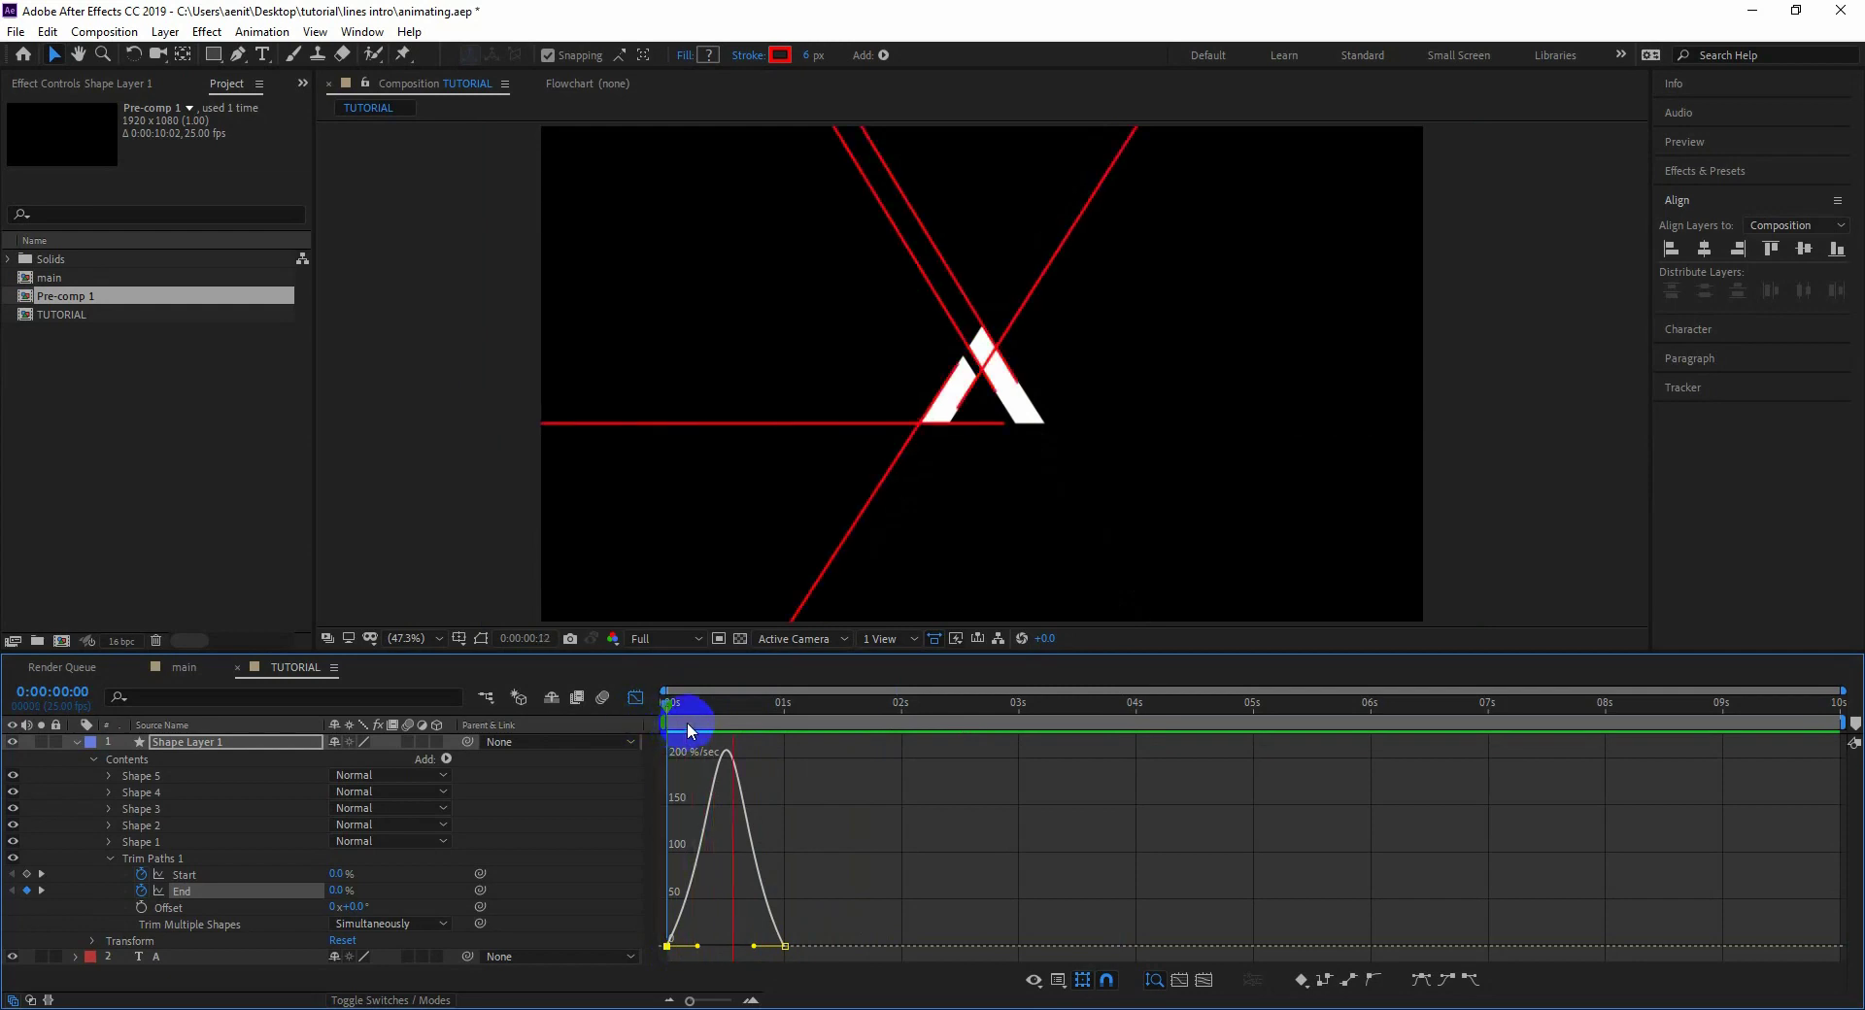
click(724, 708)
key(shift+F3)
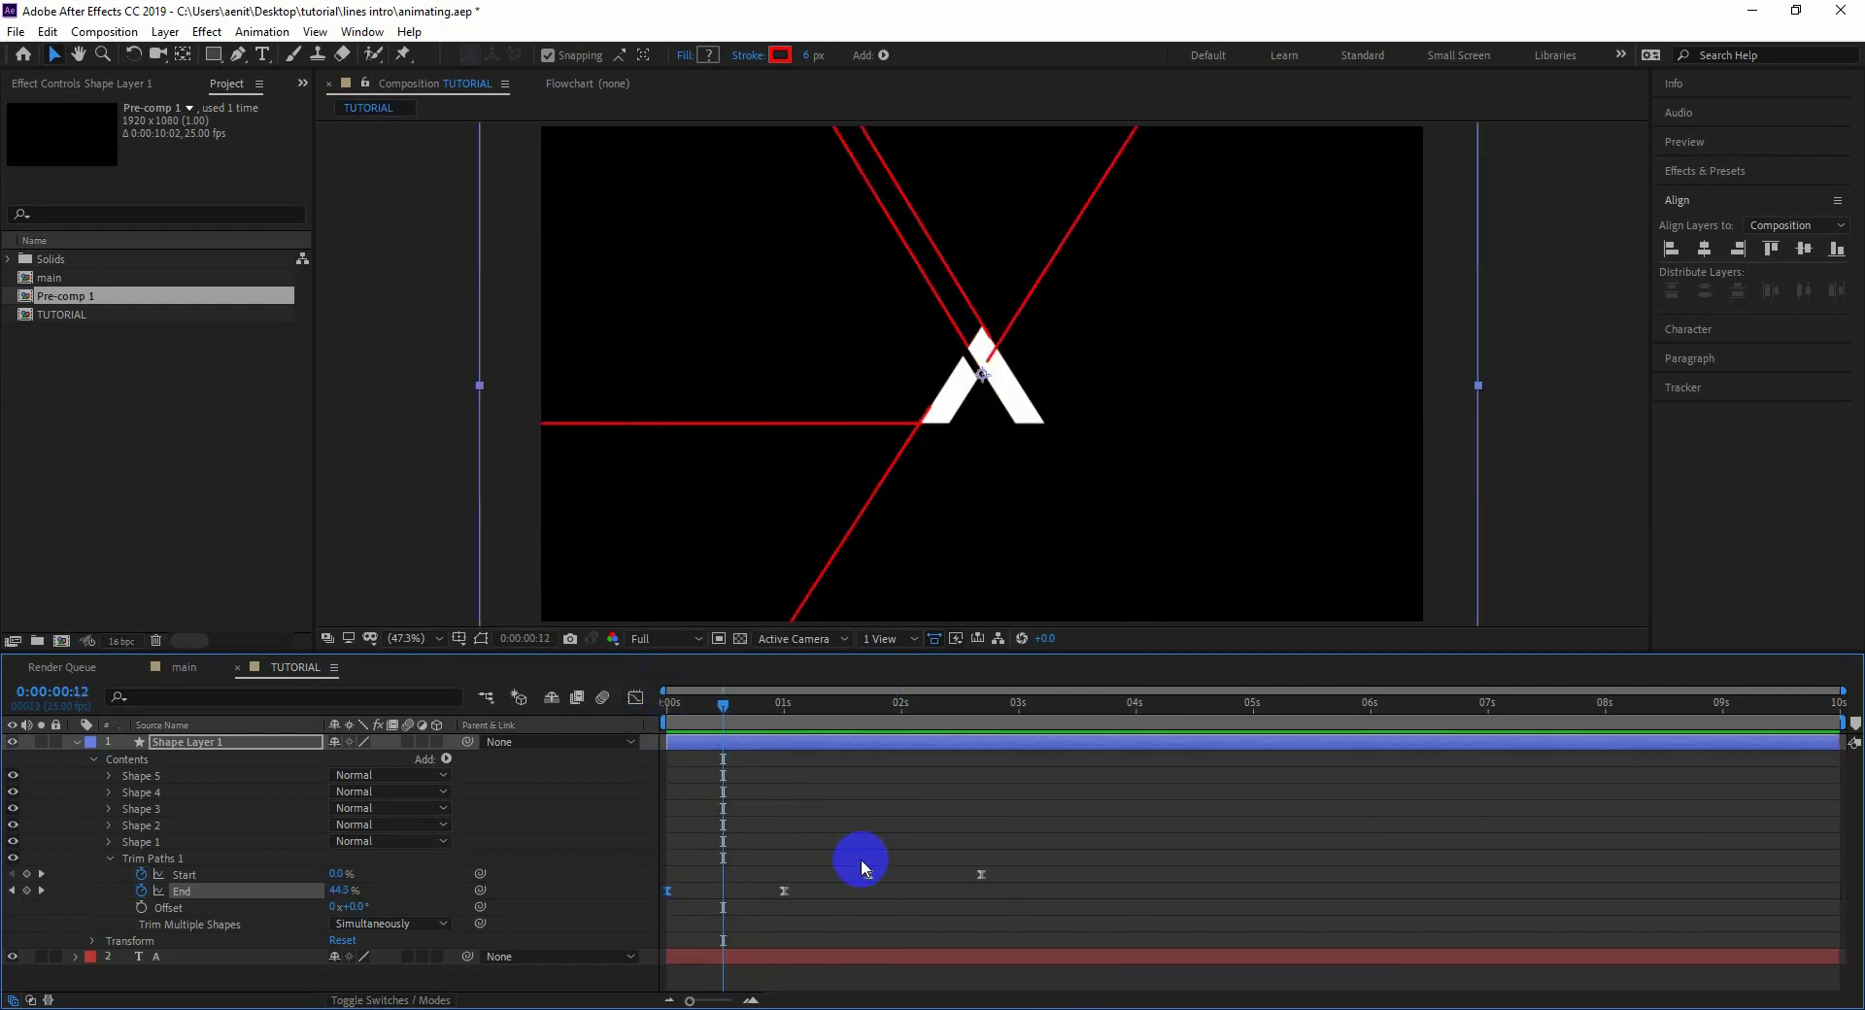
- Sharpen the speed curve of the Trim Paths Start keyframes in the same way, and preview the line animation from the beginning
click(982, 874)
click(635, 697)
click(871, 947)
drag(887, 948, 948, 947)
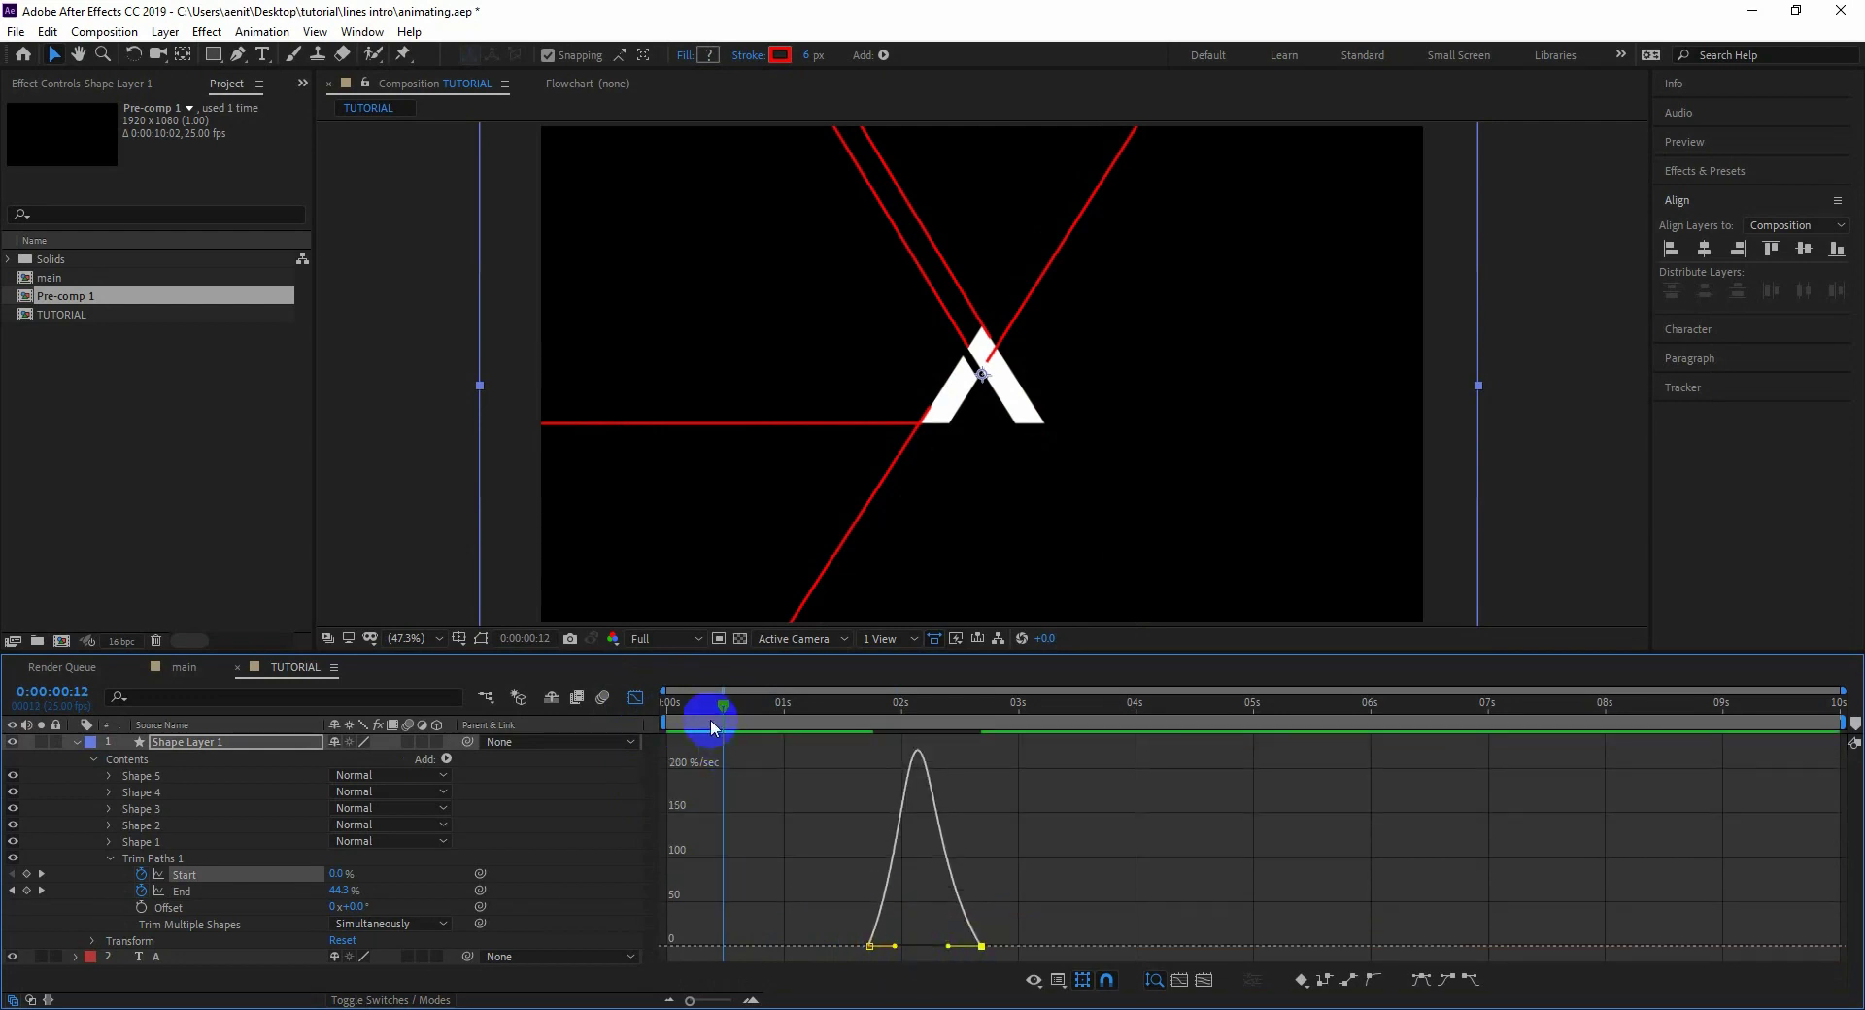
click(636, 698)
drag(719, 707, 665, 714)
key(space)
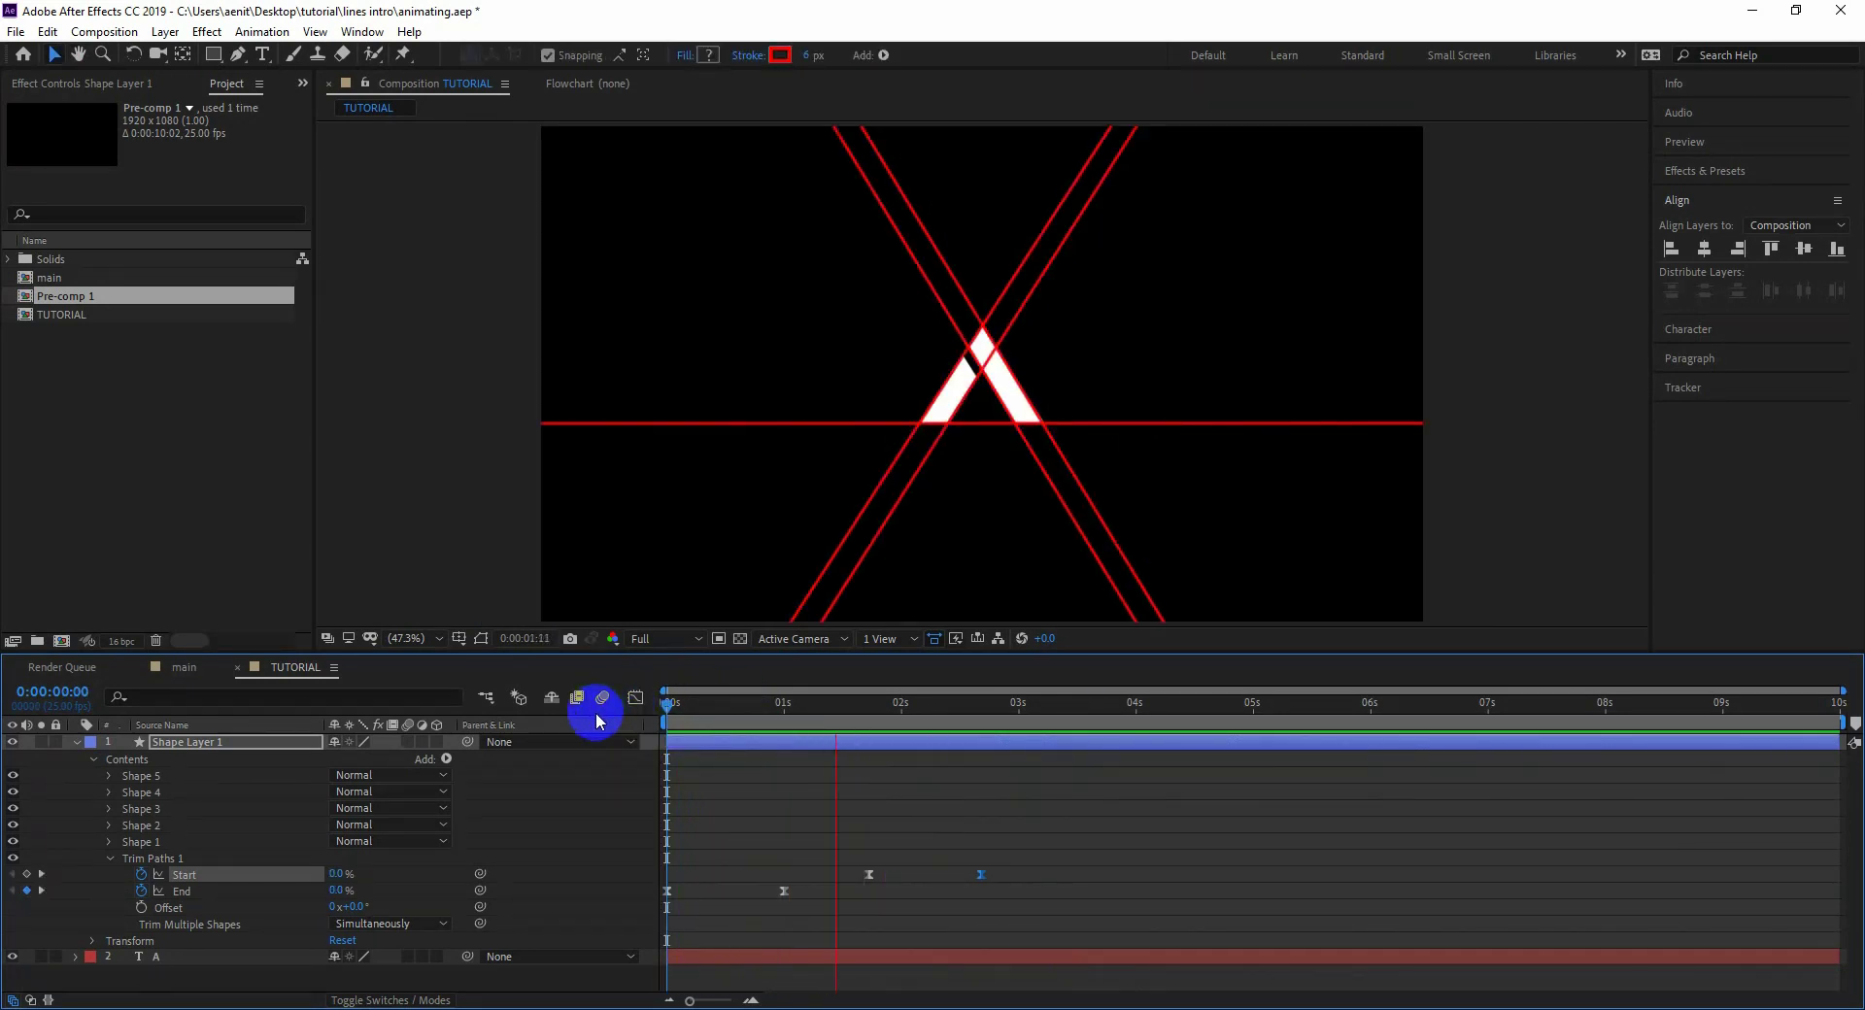
key(space)
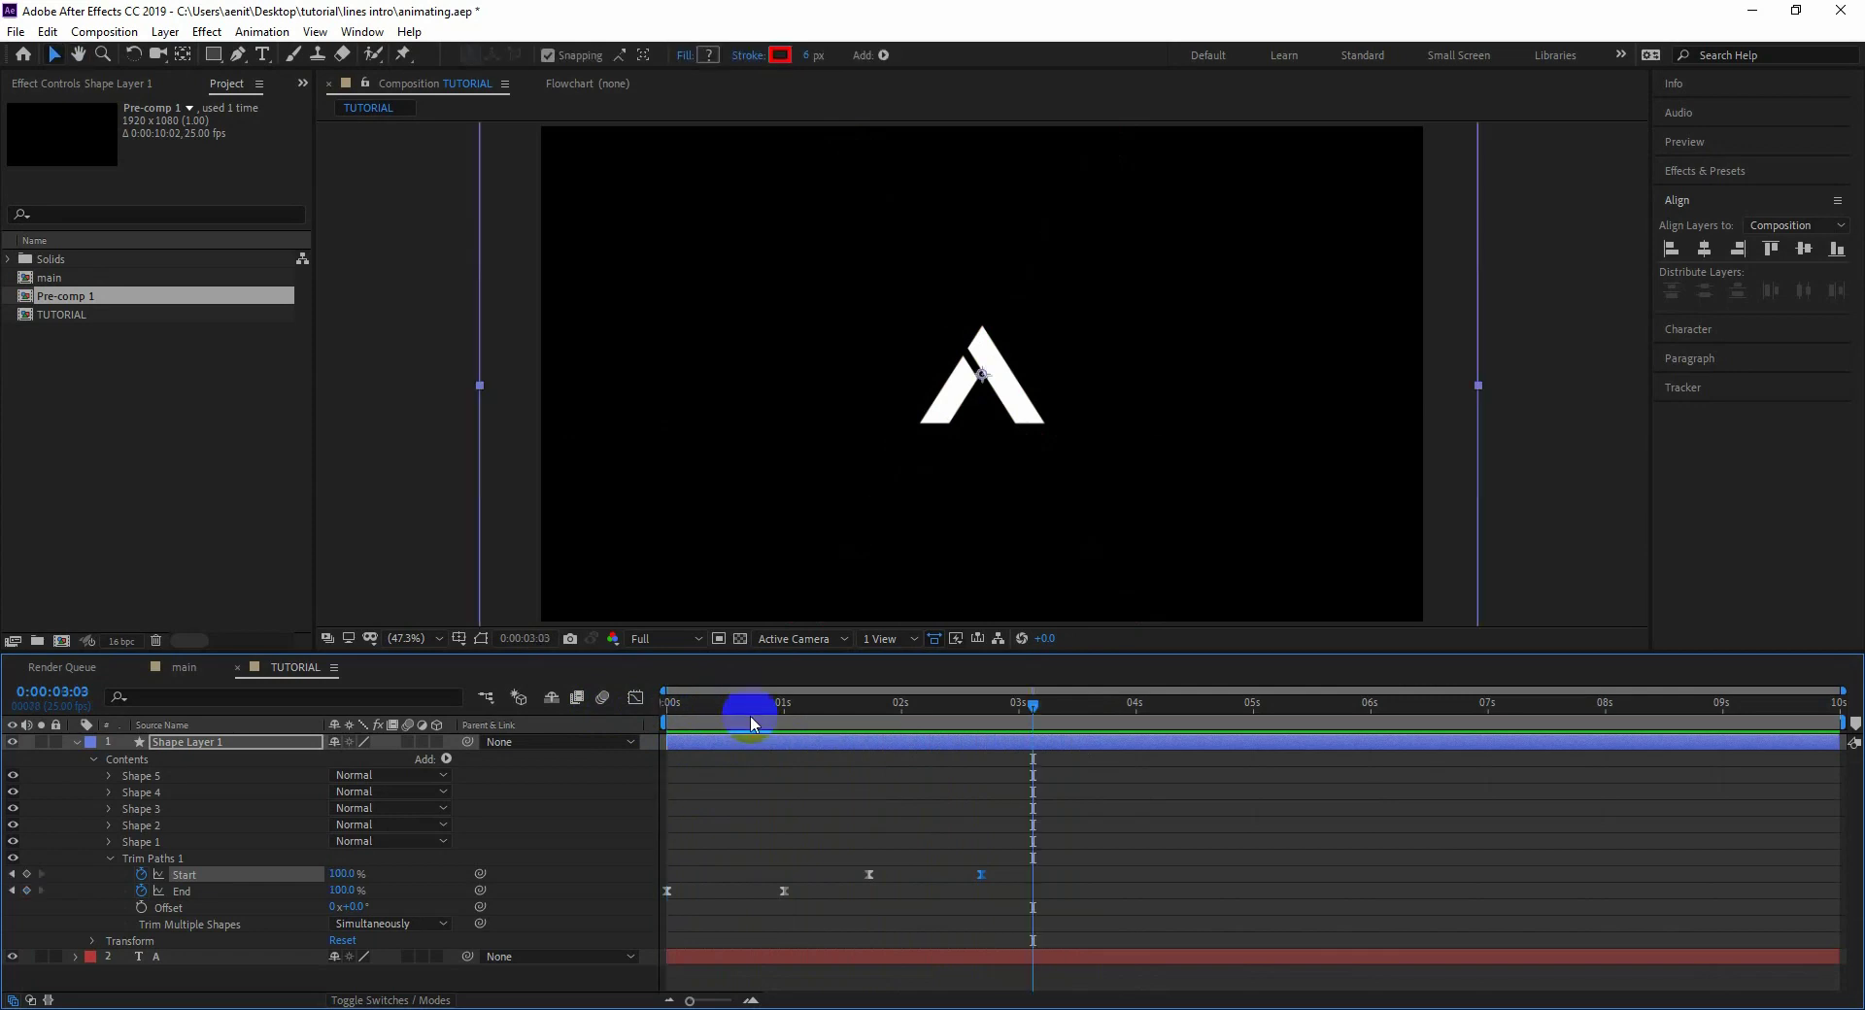
- Collapse the line shape layer and create shapes from the A text layer
click(77, 742)
click(233, 758)
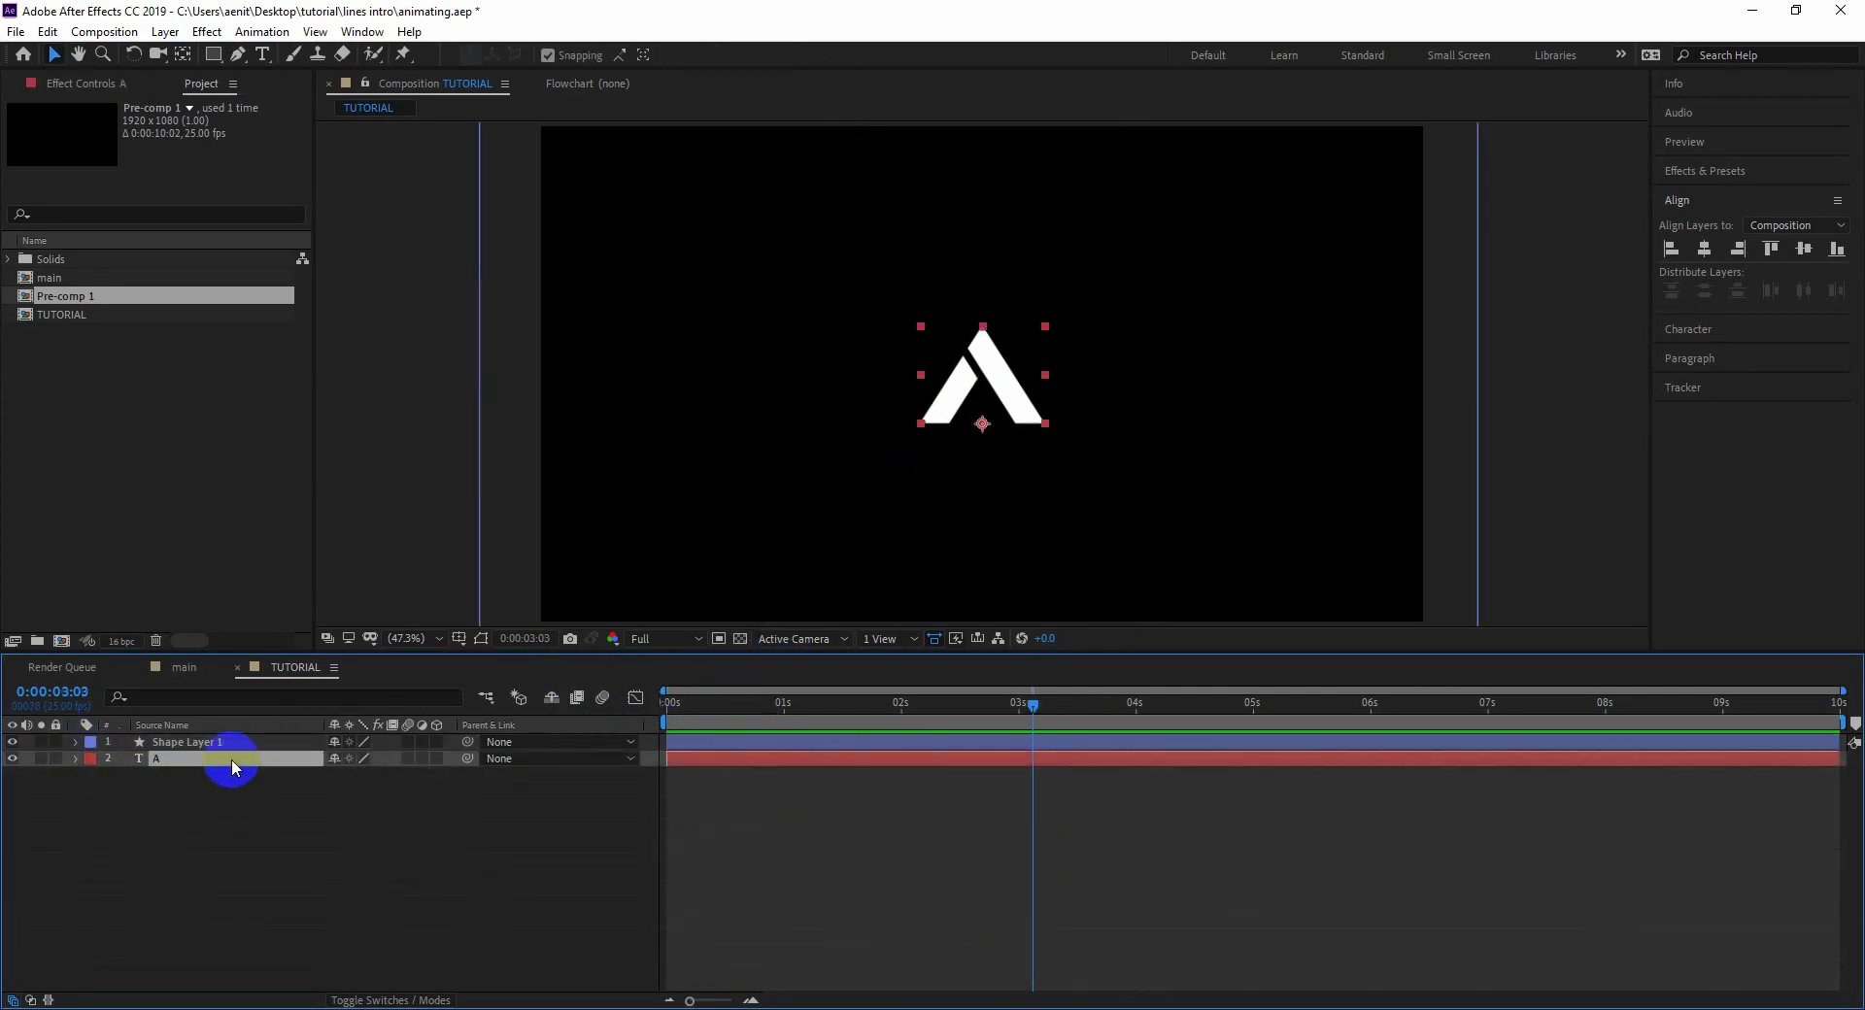
right_click(231, 759)
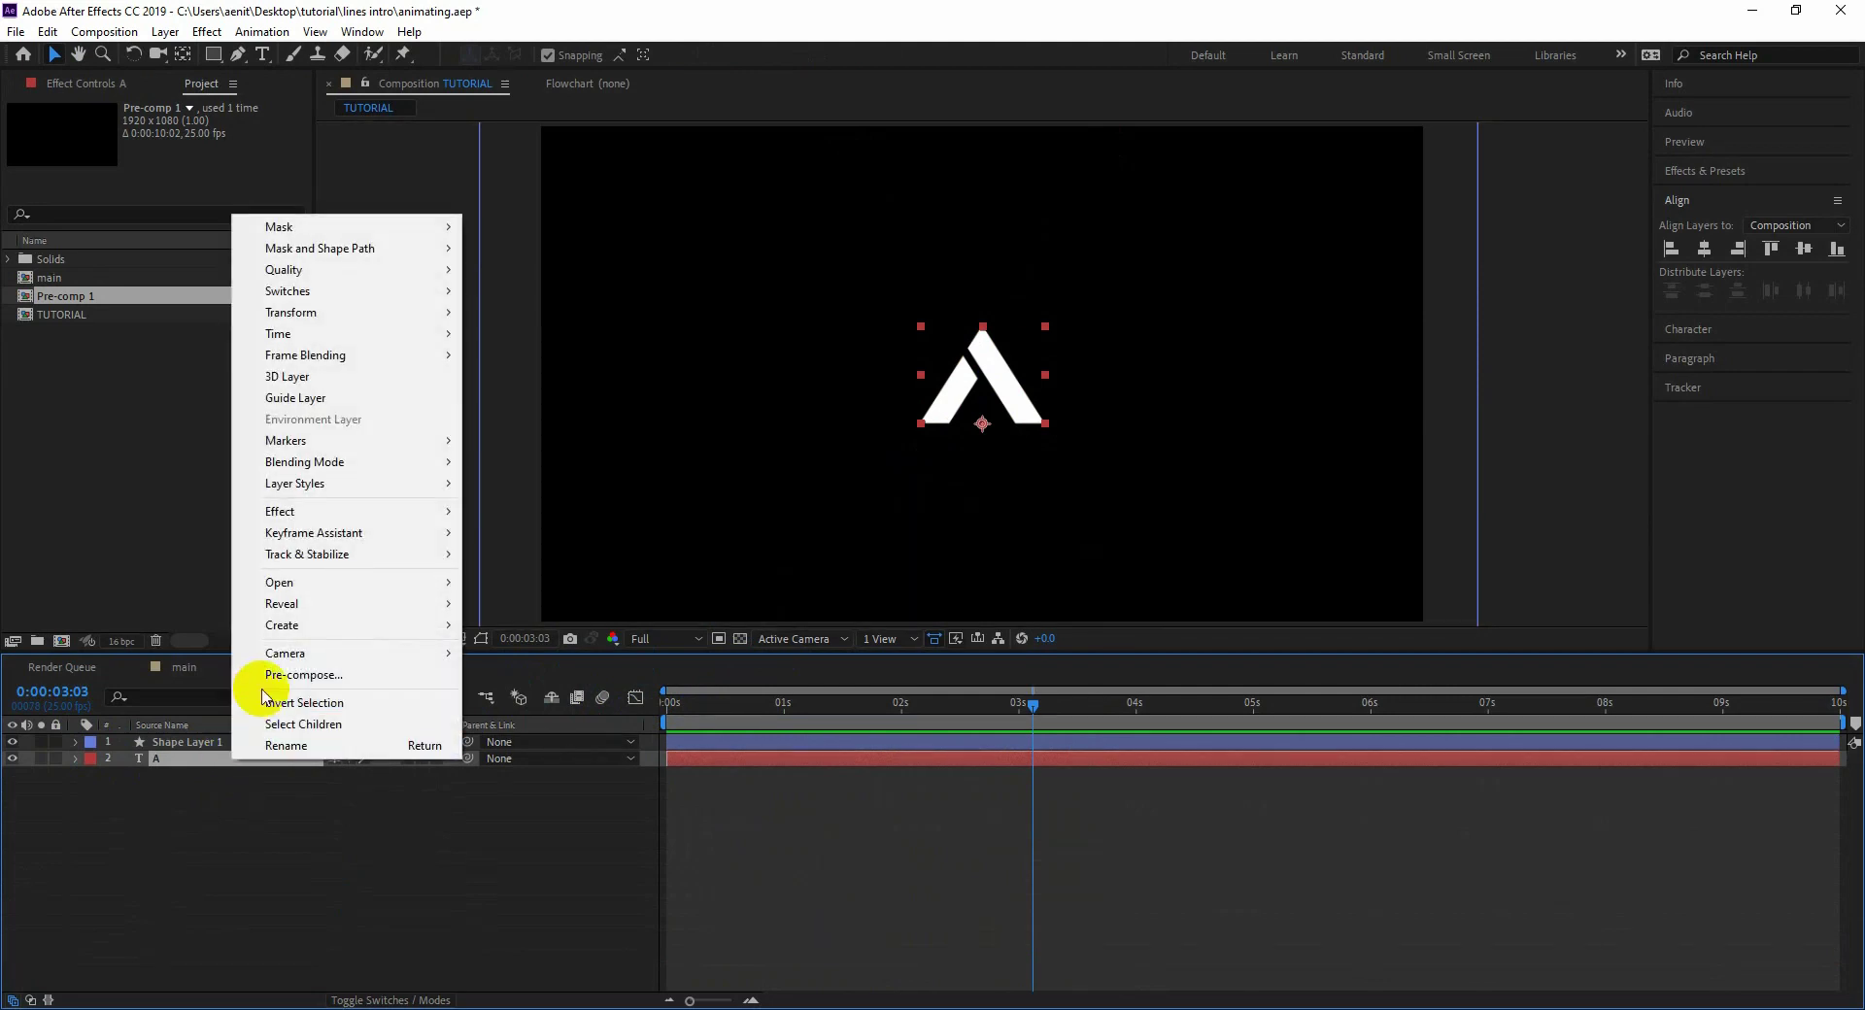
mouse_move(276, 624)
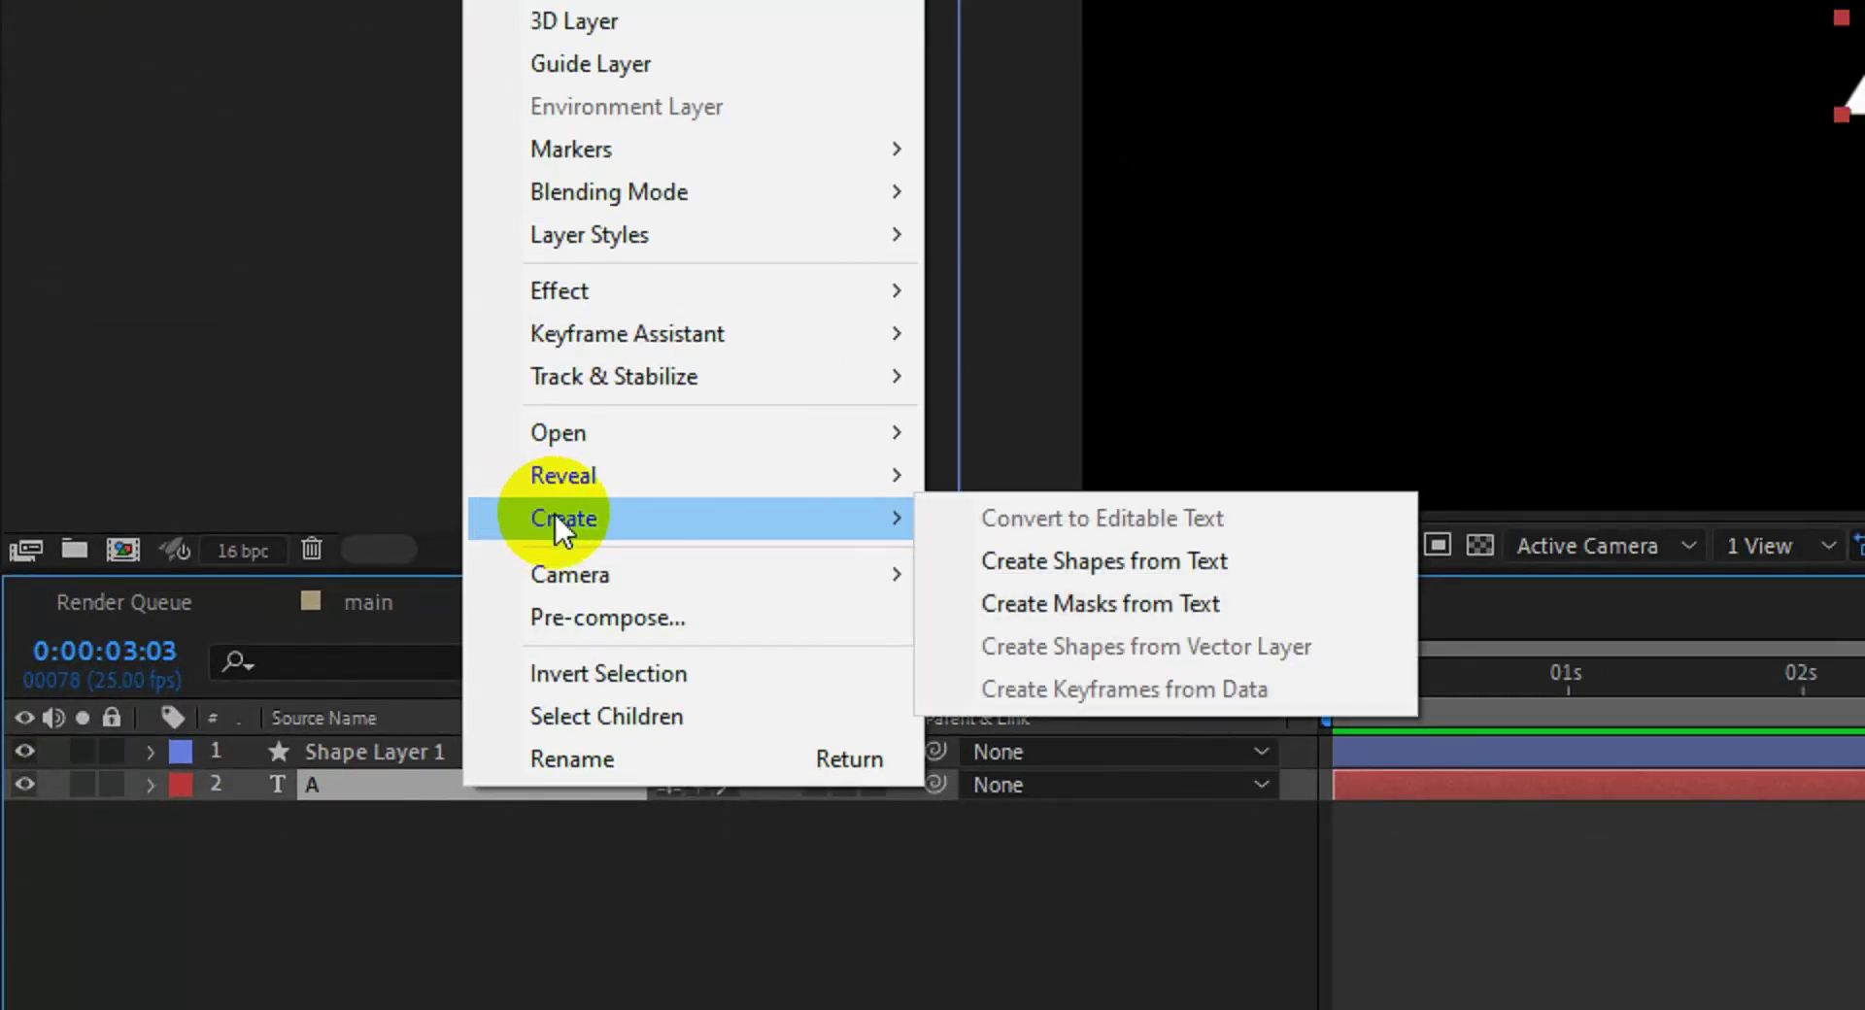
click(1111, 561)
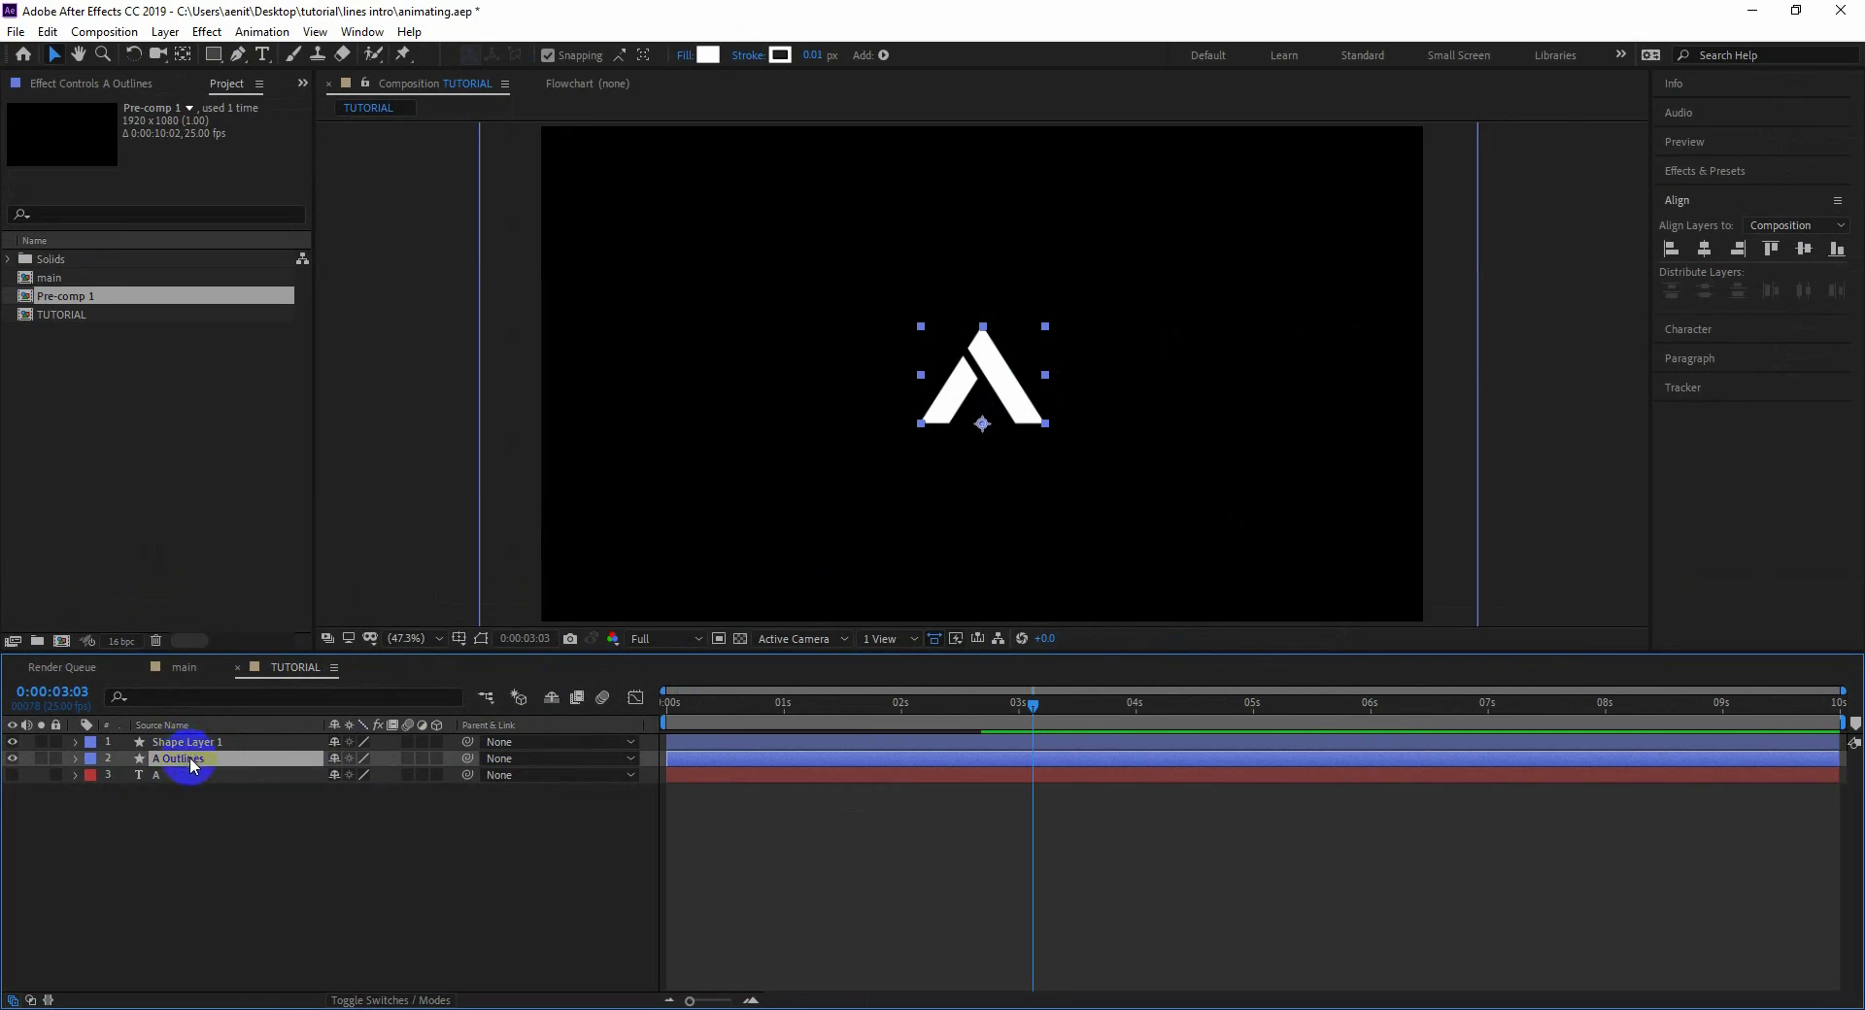
- Remove the fill of the A Outlines layer and set its stroke width to 6 px
click(683, 57)
click(834, 460)
click(887, 572)
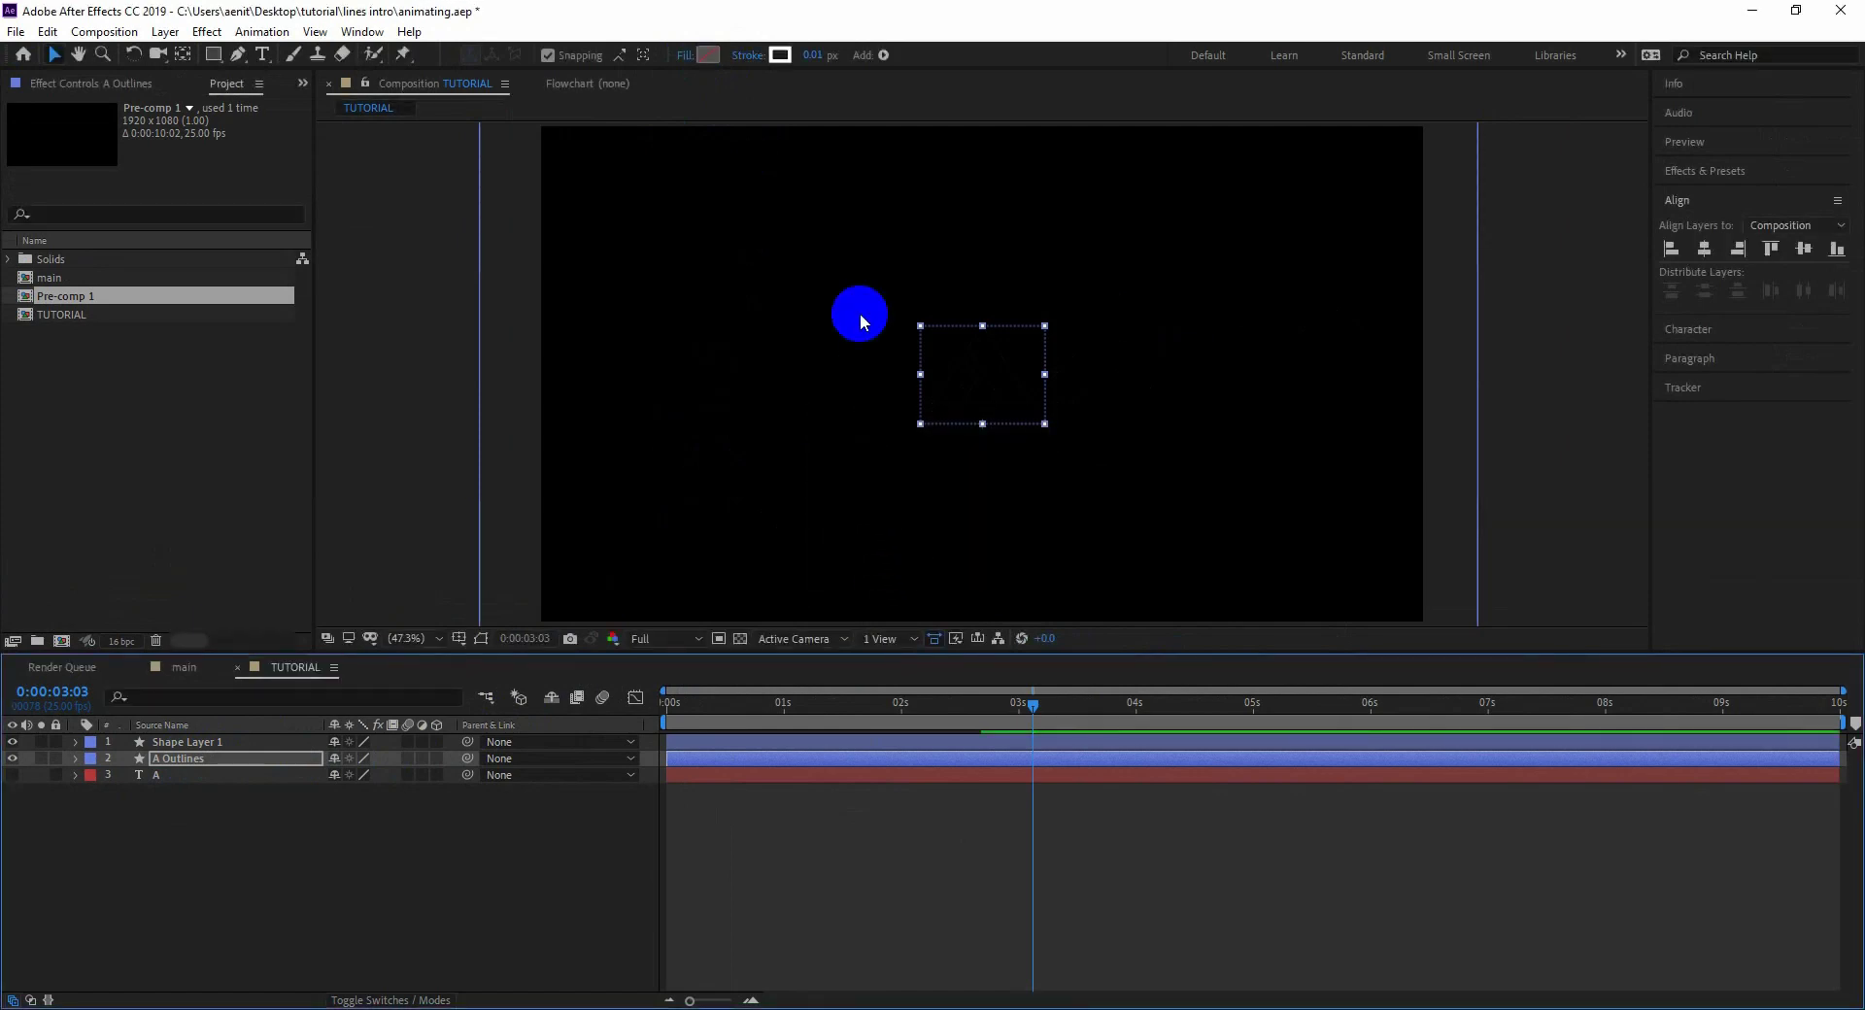
click(814, 61)
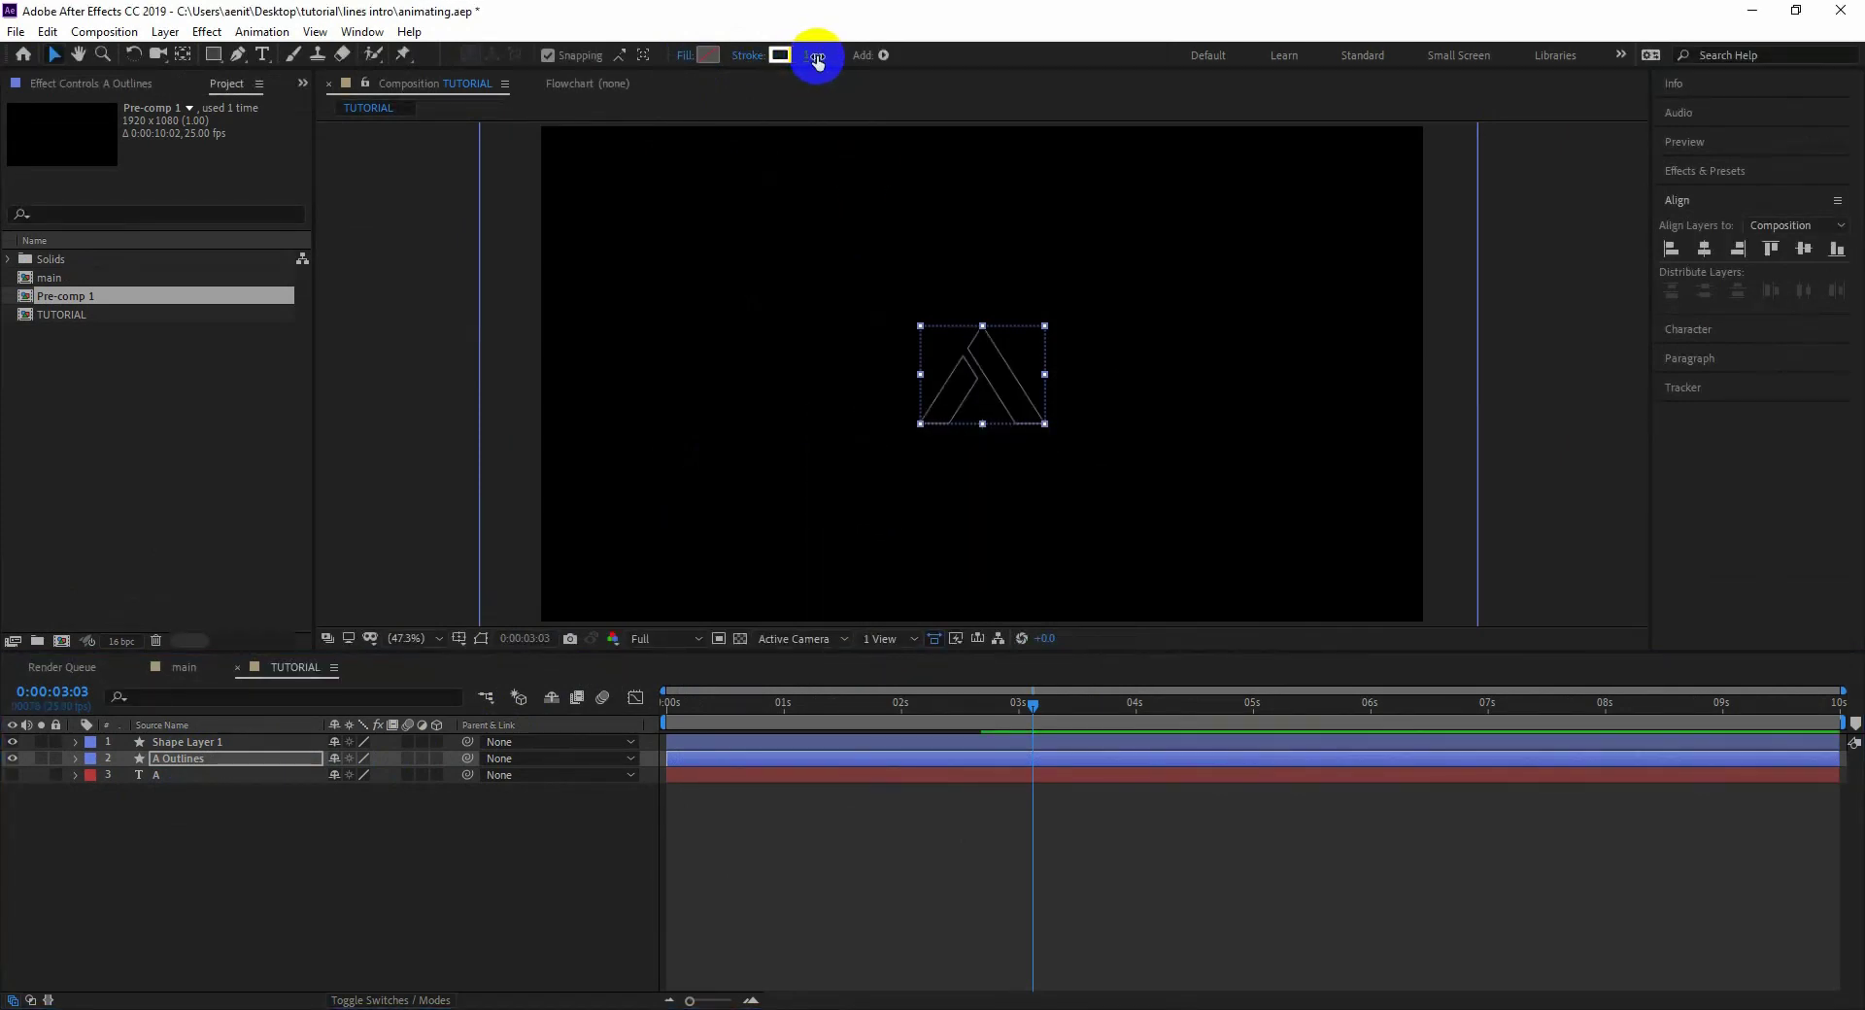
text(6)
key(Return)
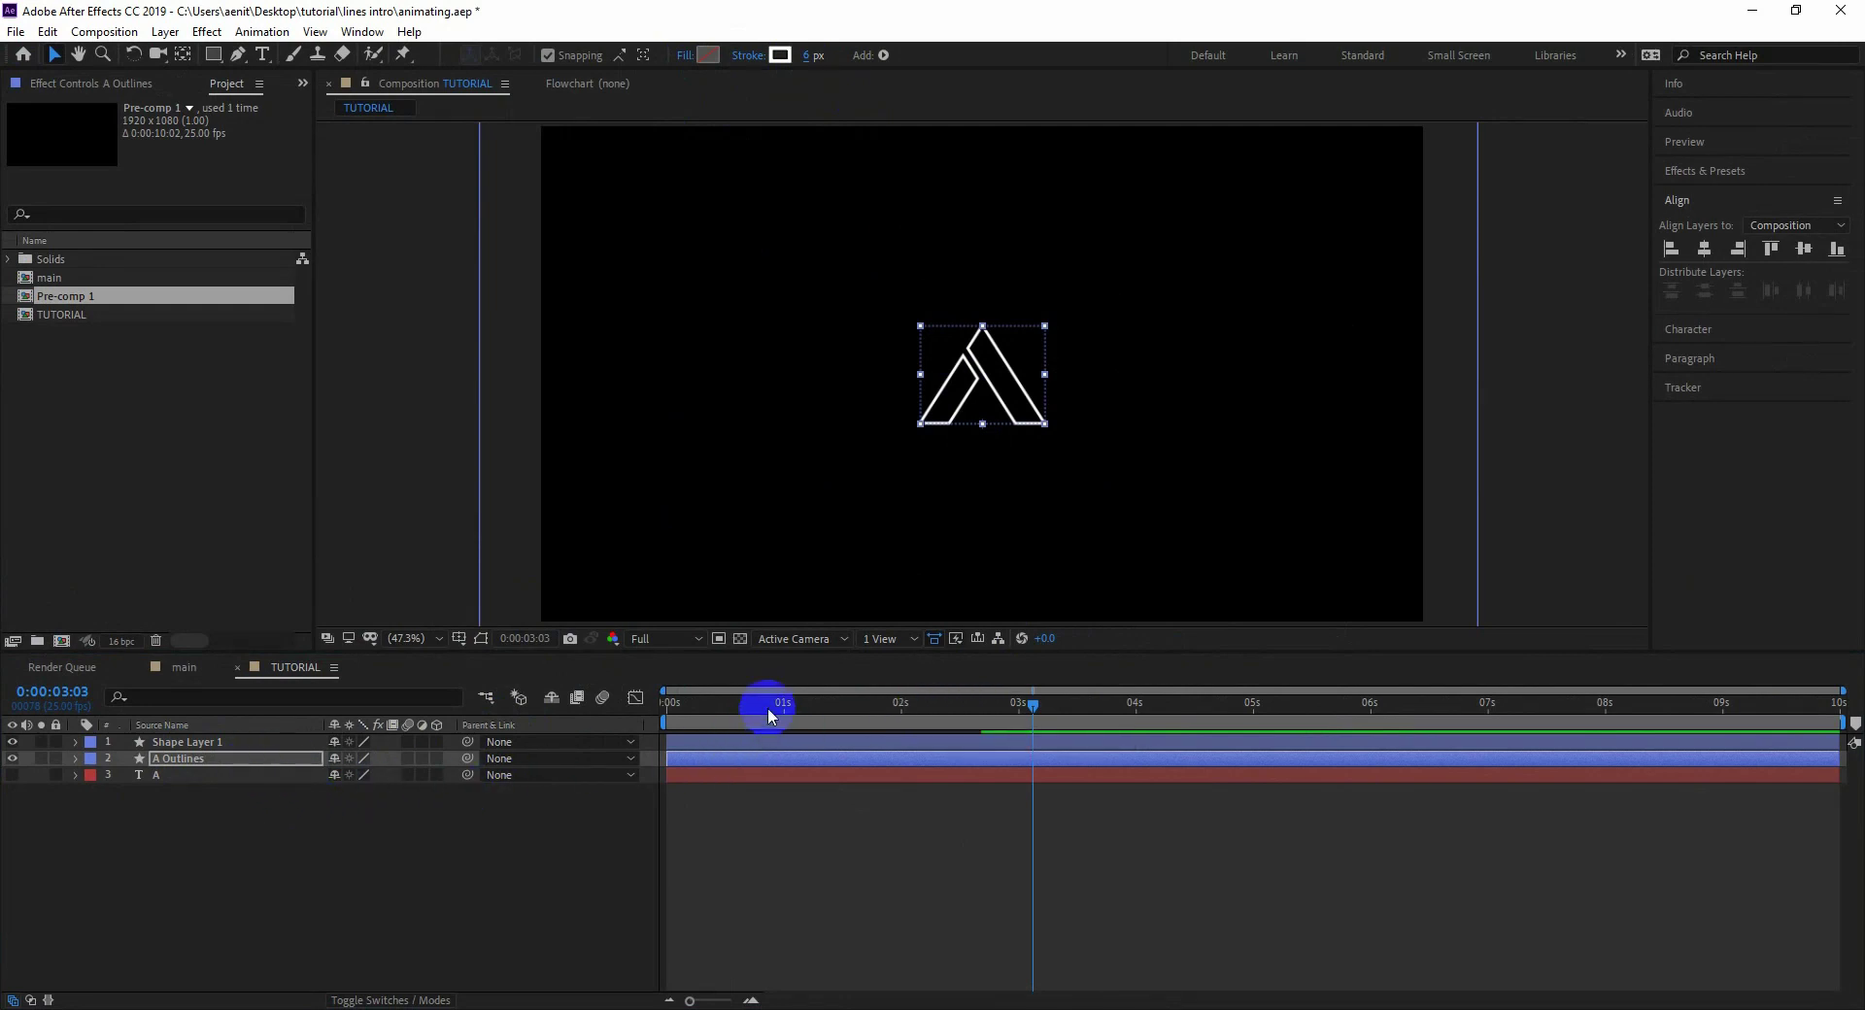
- Shift the A Outlines layer to start at 0:00:00:14, and preview the composition from the beginning
click(680, 721)
drag(682, 724, 731, 741)
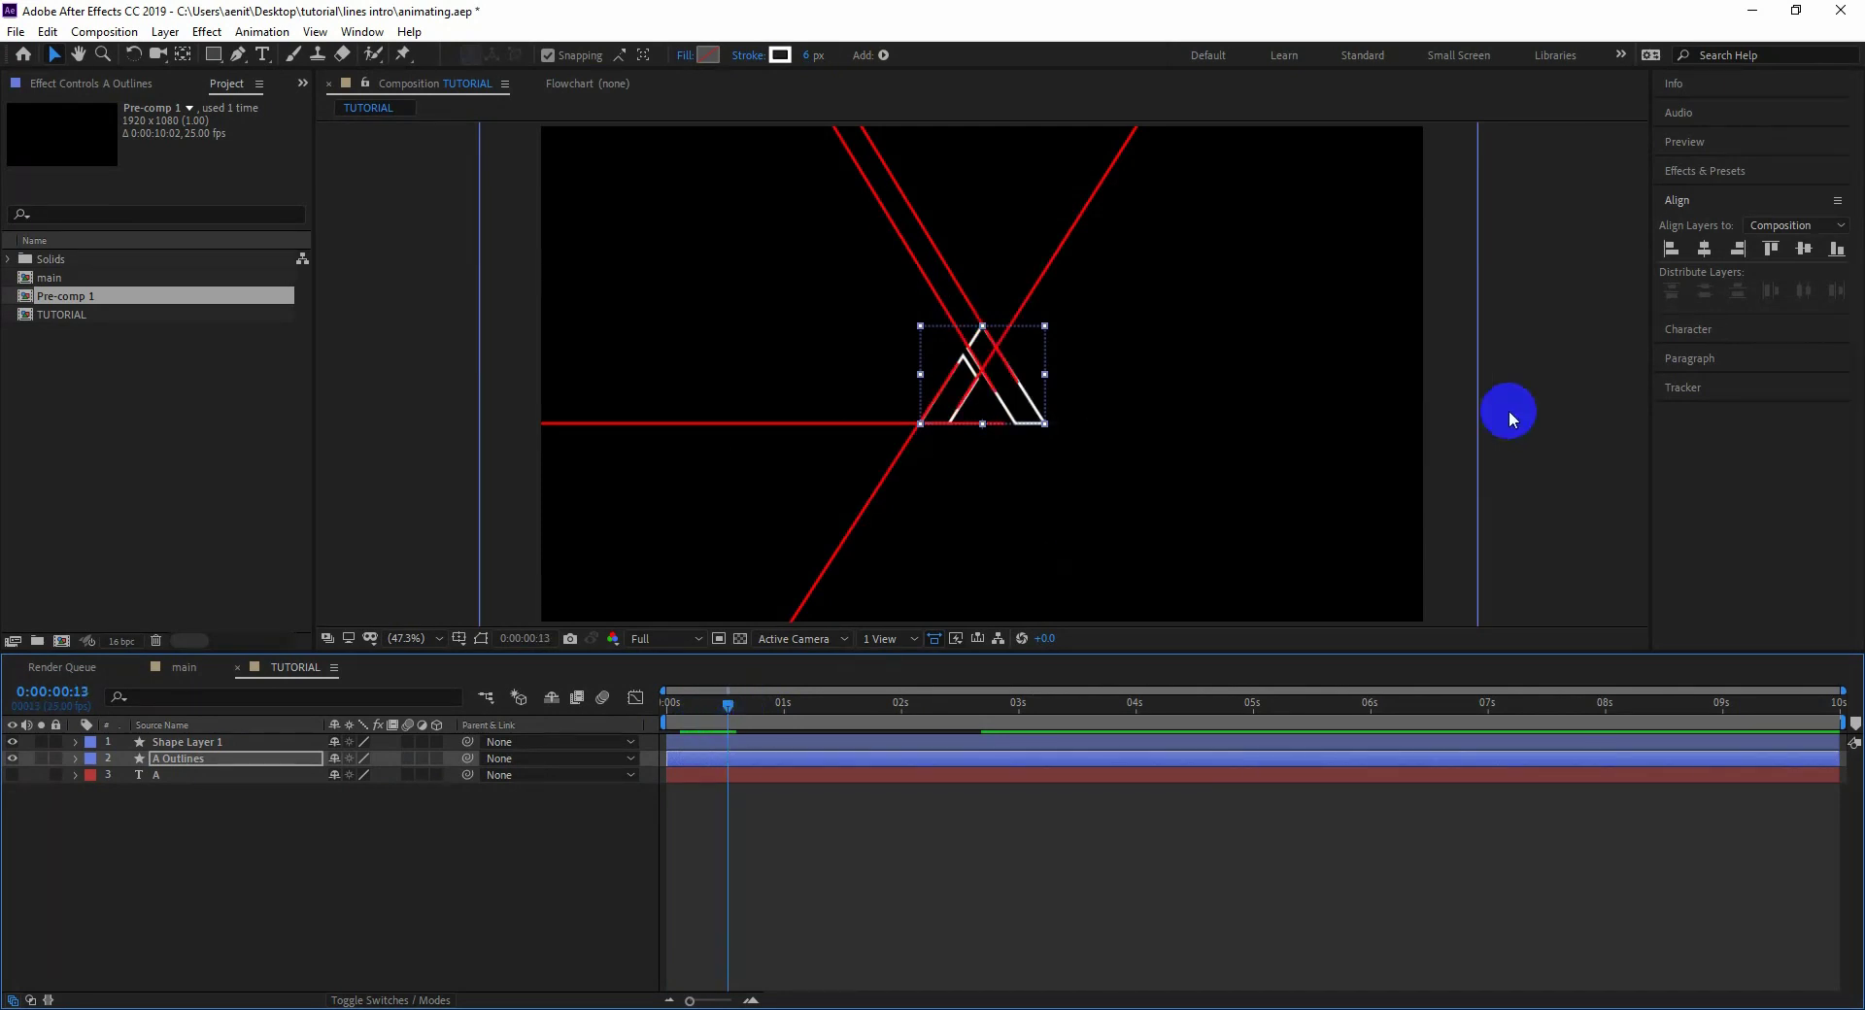
key(Page_Down)
drag(763, 761, 828, 769)
click(721, 705)
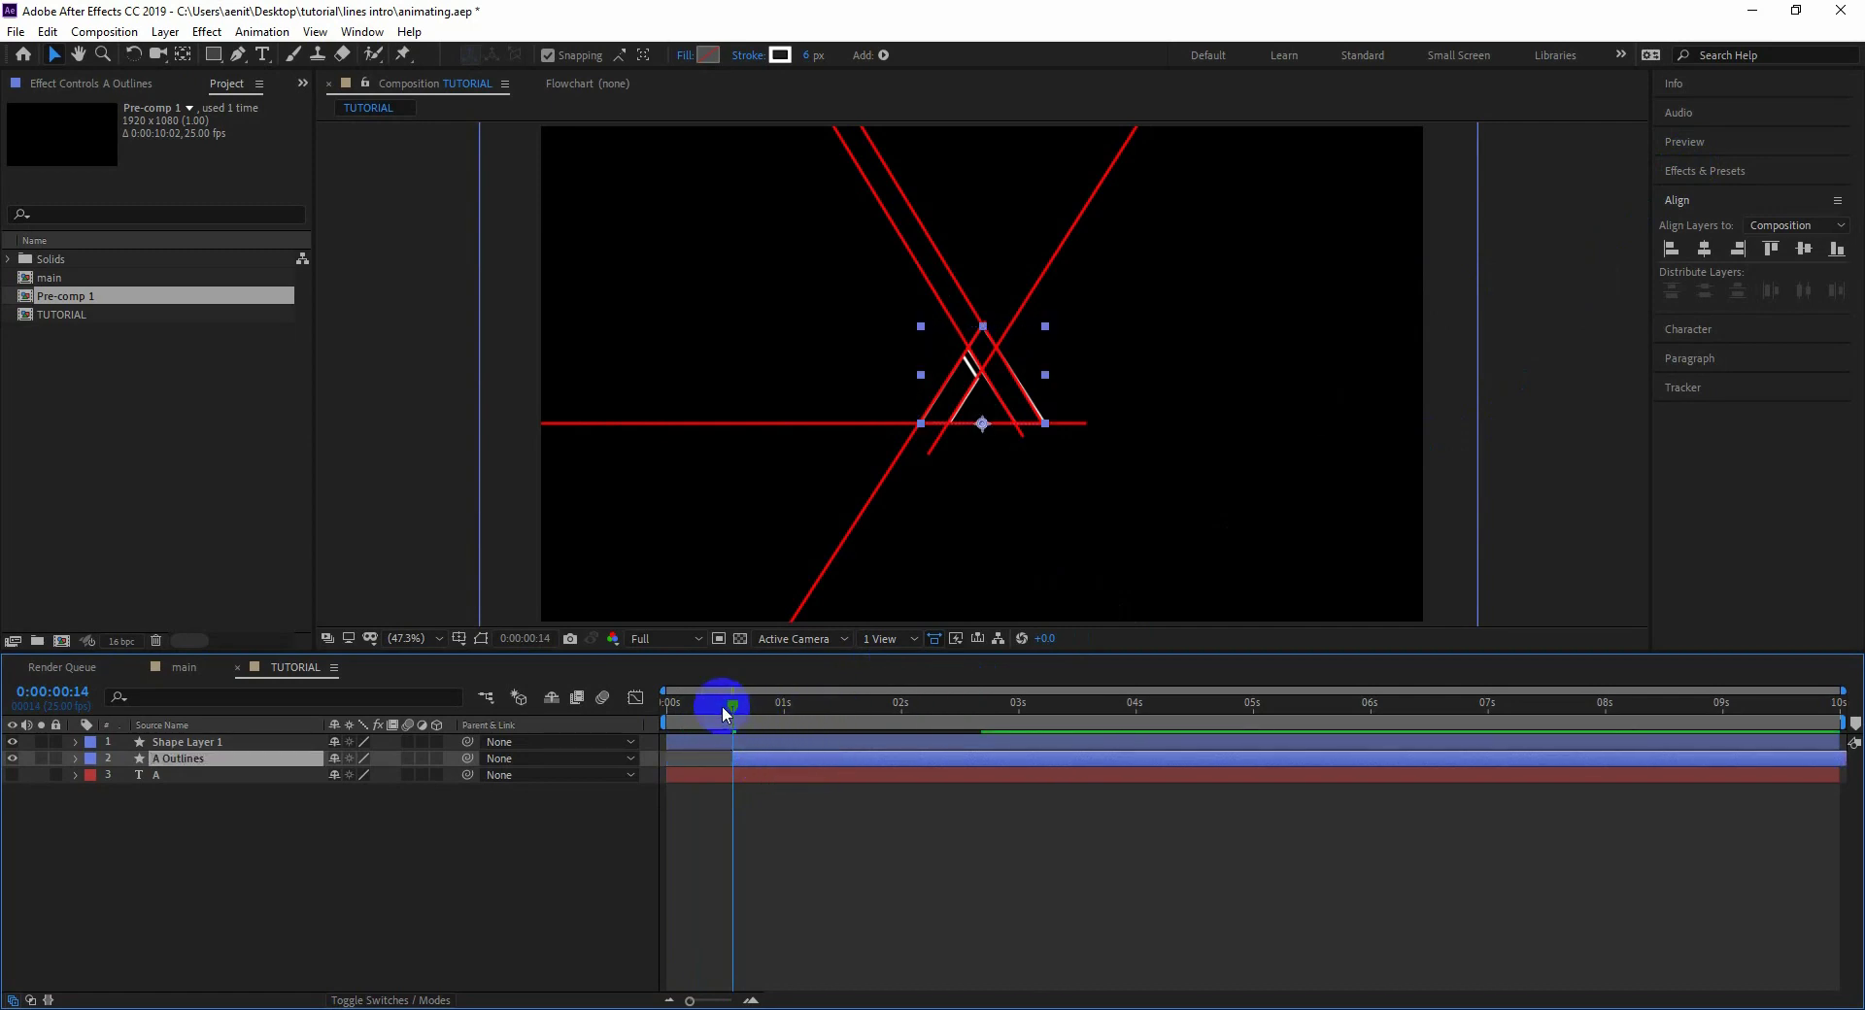
drag(721, 705, 645, 696)
key(space)
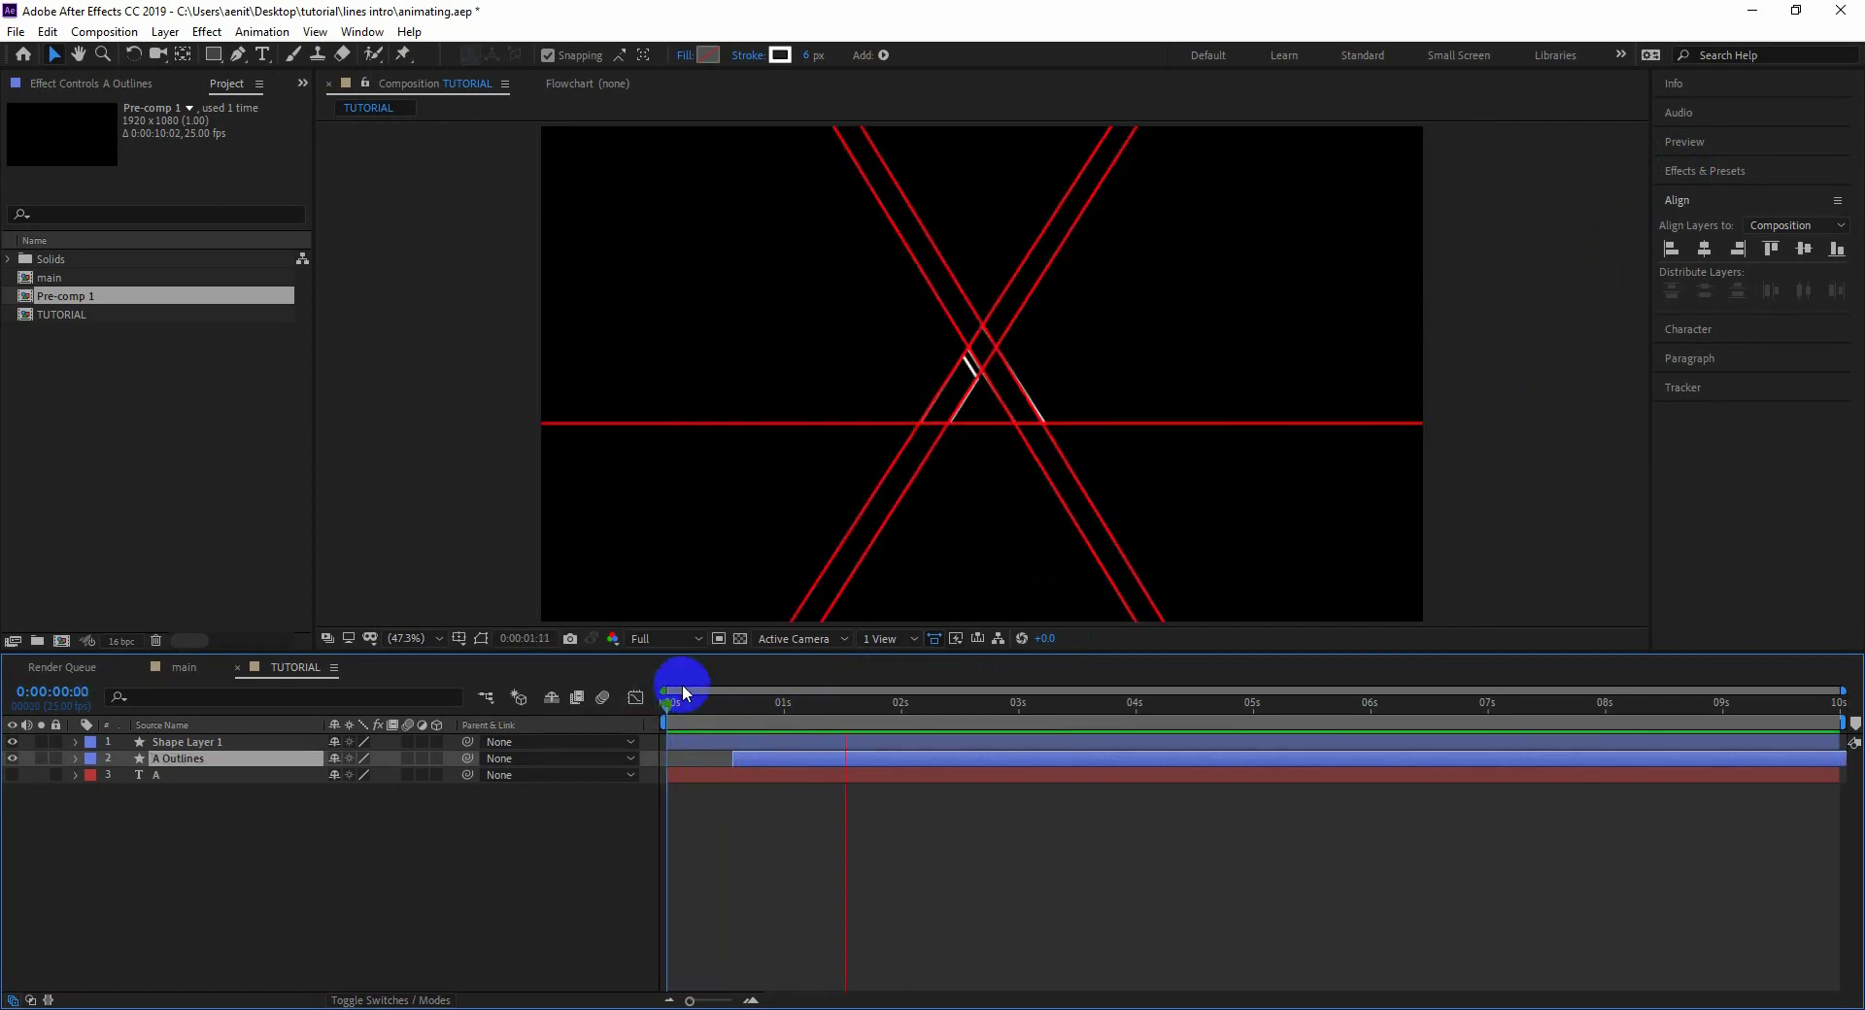
key(space)
- Place the A Outlines layer above Shape Layer 1 and set the current time to 0:00:02:05
drag(169, 760, 167, 743)
drag(746, 710, 924, 763)
key(space)
key(space)
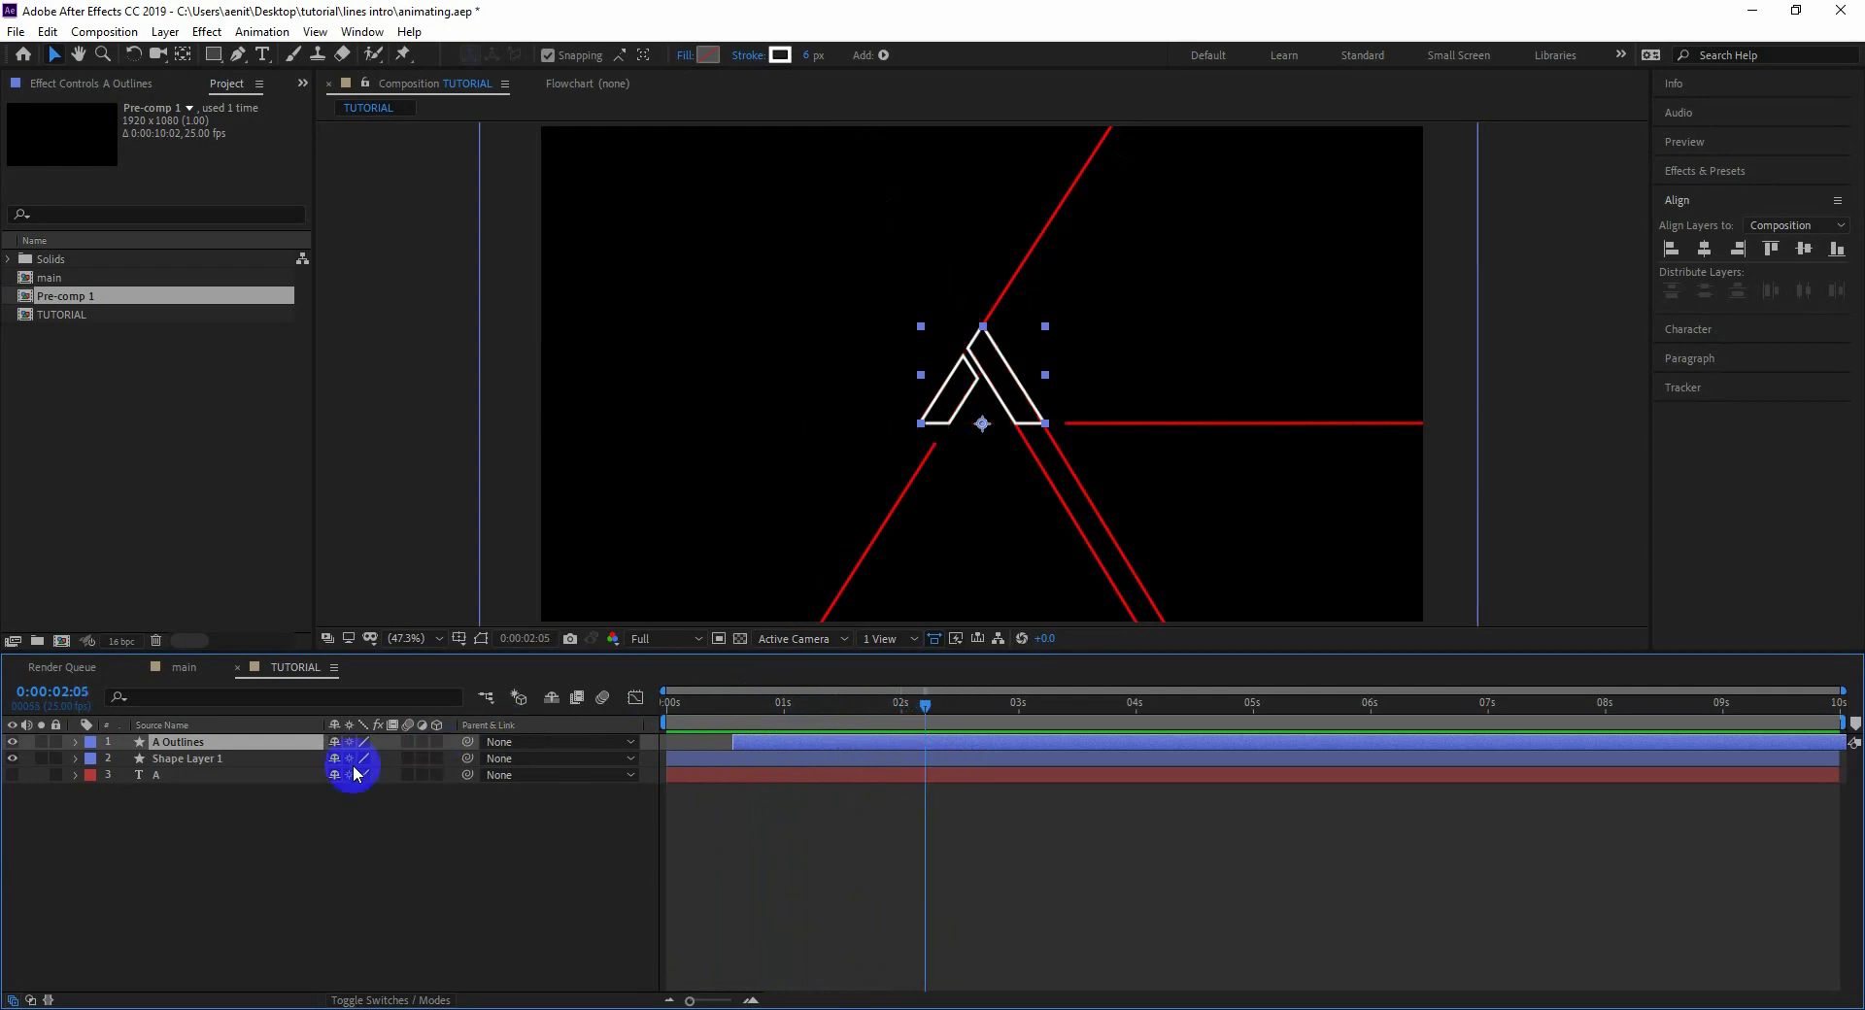
- Add Trim Paths to the contents of the A Outlines layer and expand its properties
click(76, 742)
click(93, 760)
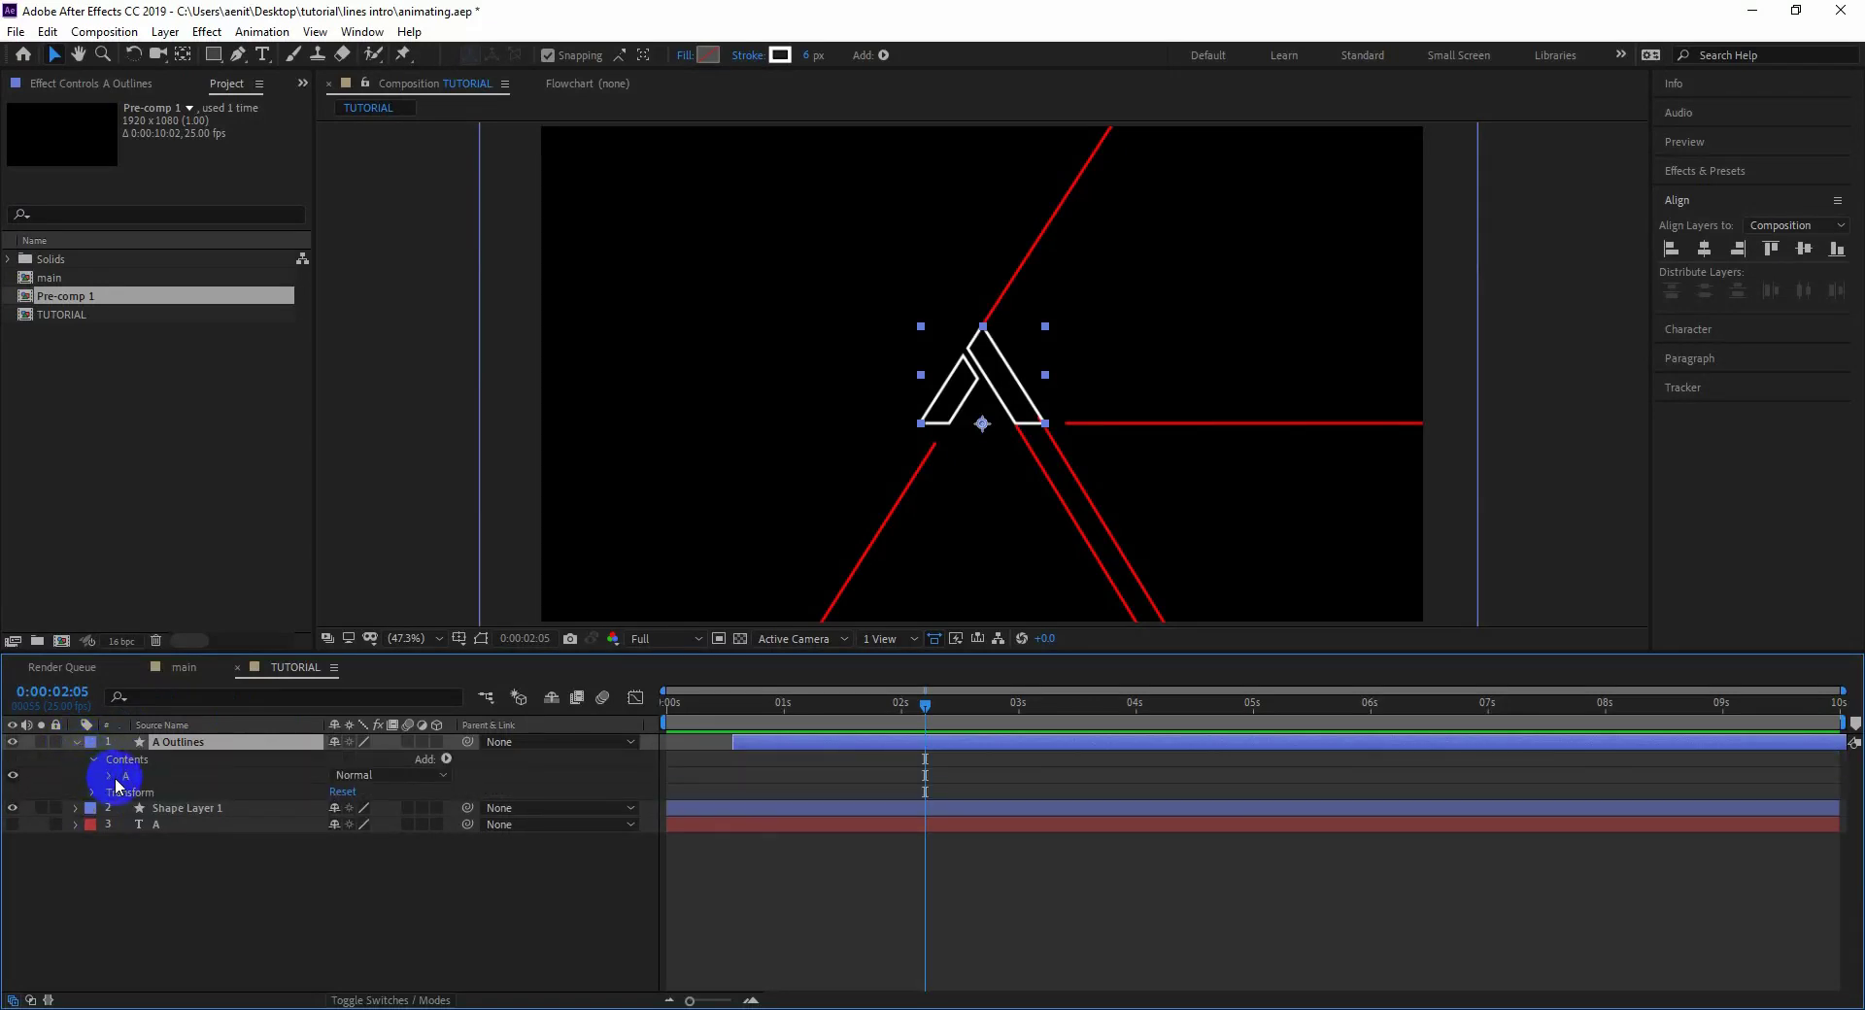
click(445, 759)
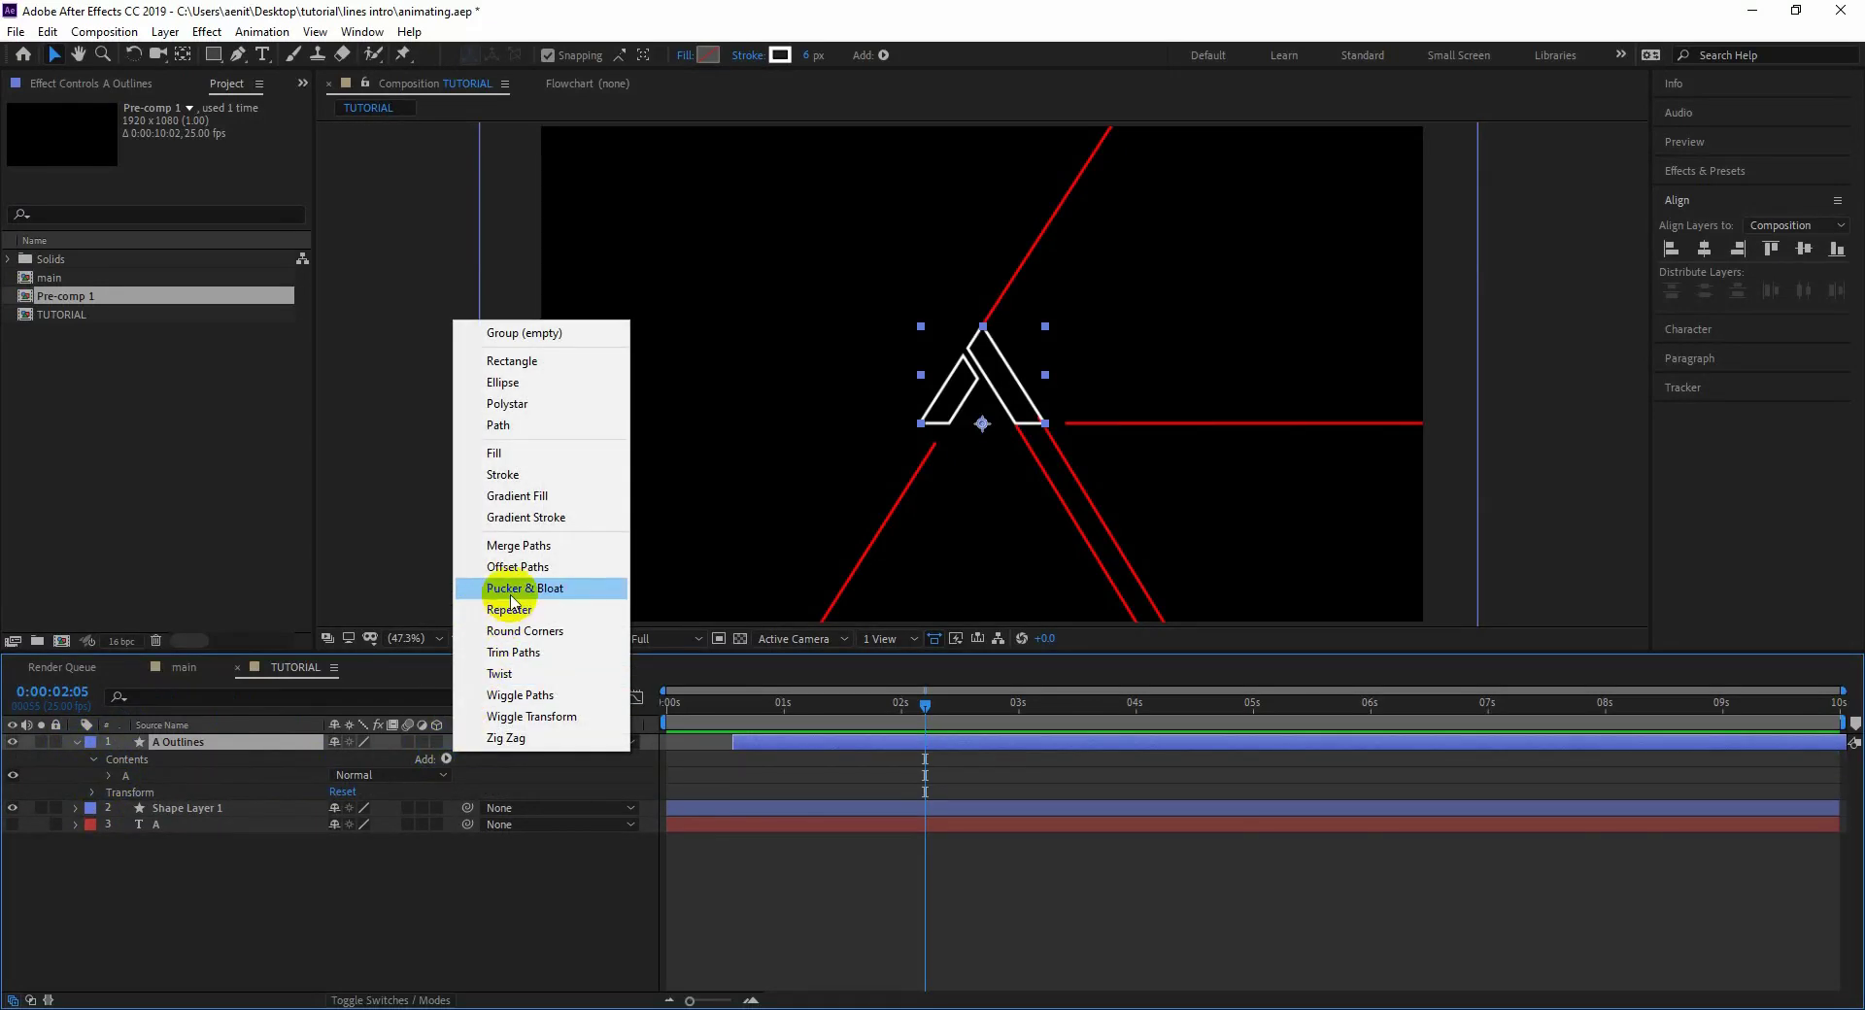
click(521, 653)
click(108, 793)
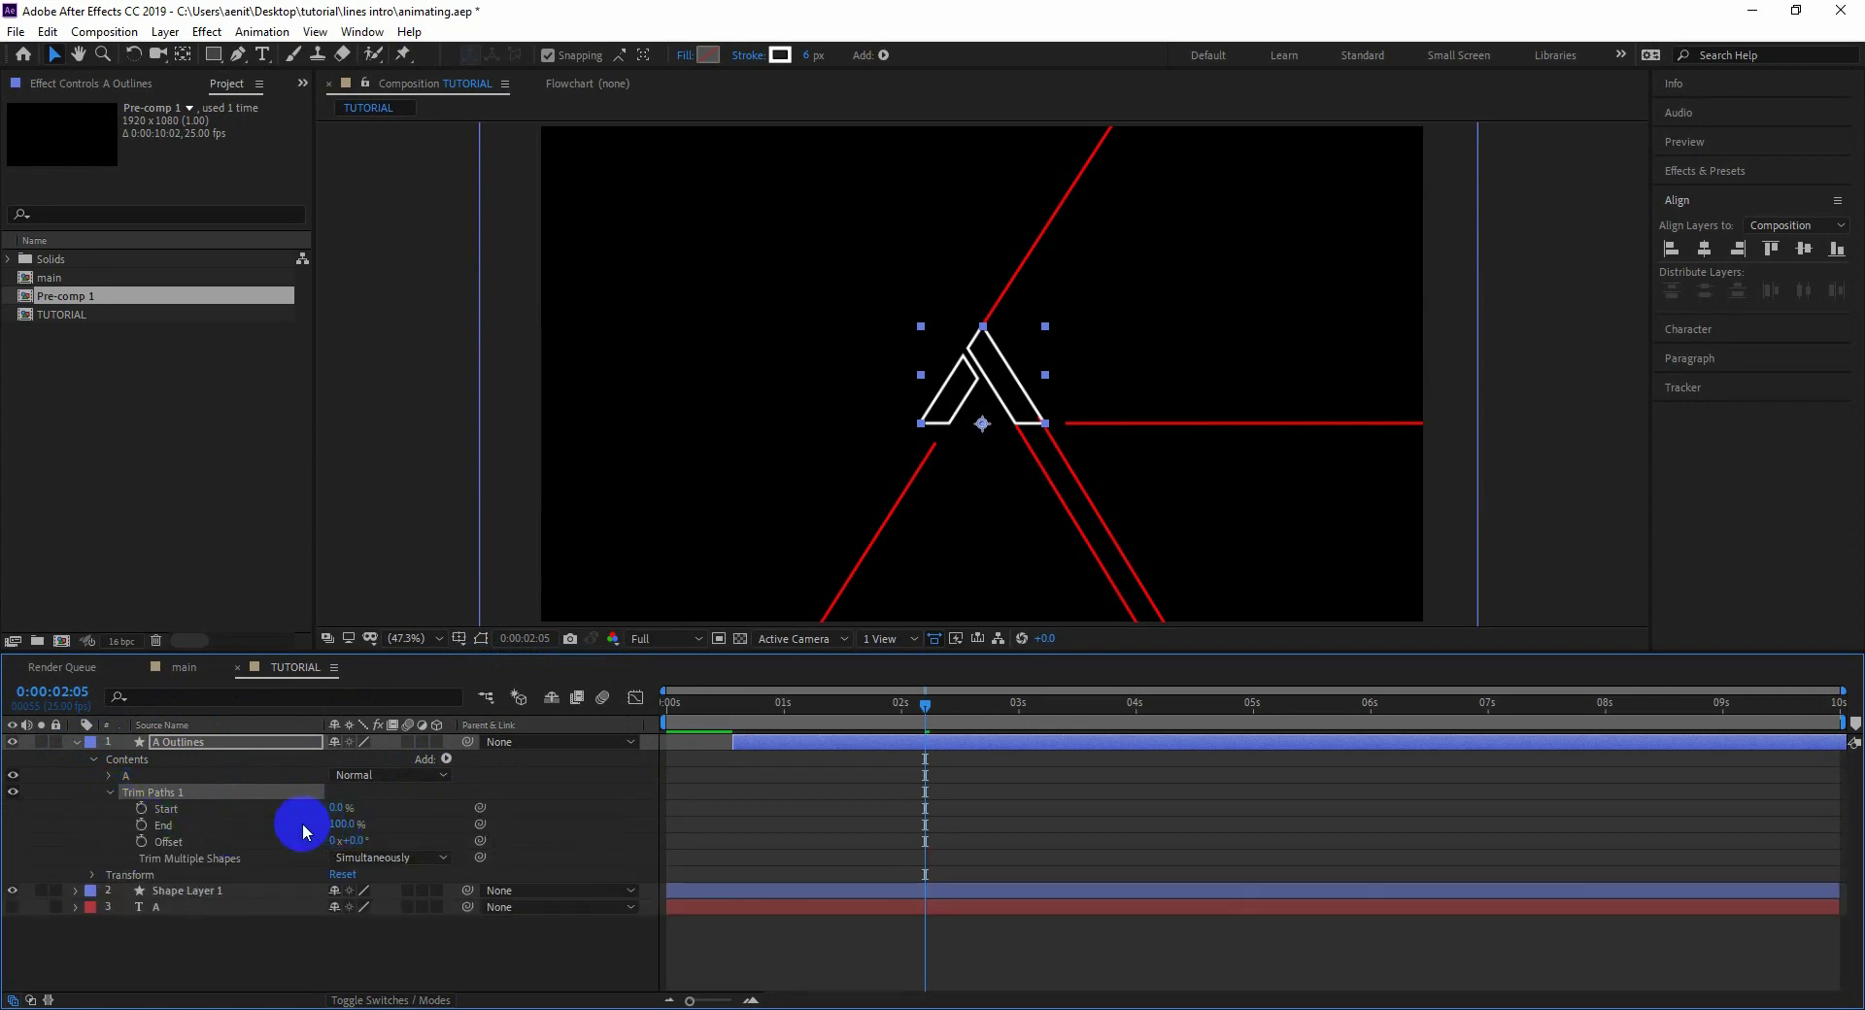
click(280, 811)
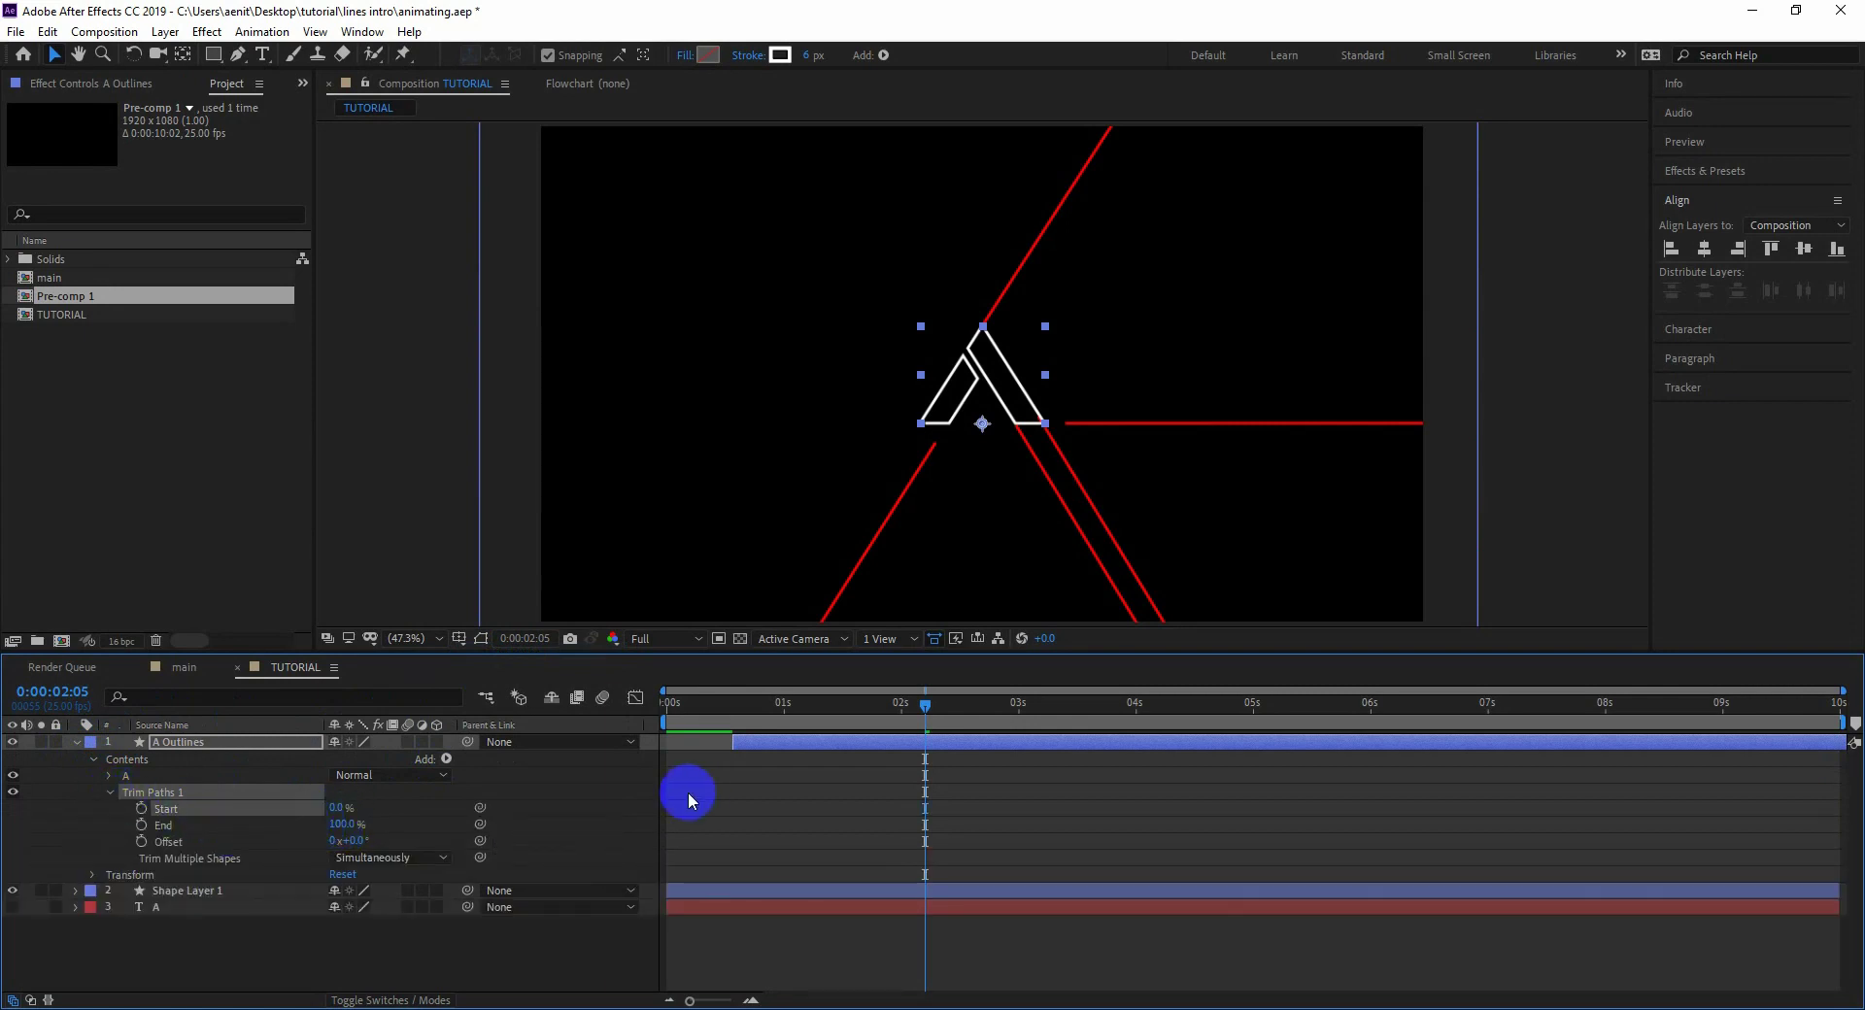
- Move Trim Paths 1 inside the A group, between the two A paths
click(111, 775)
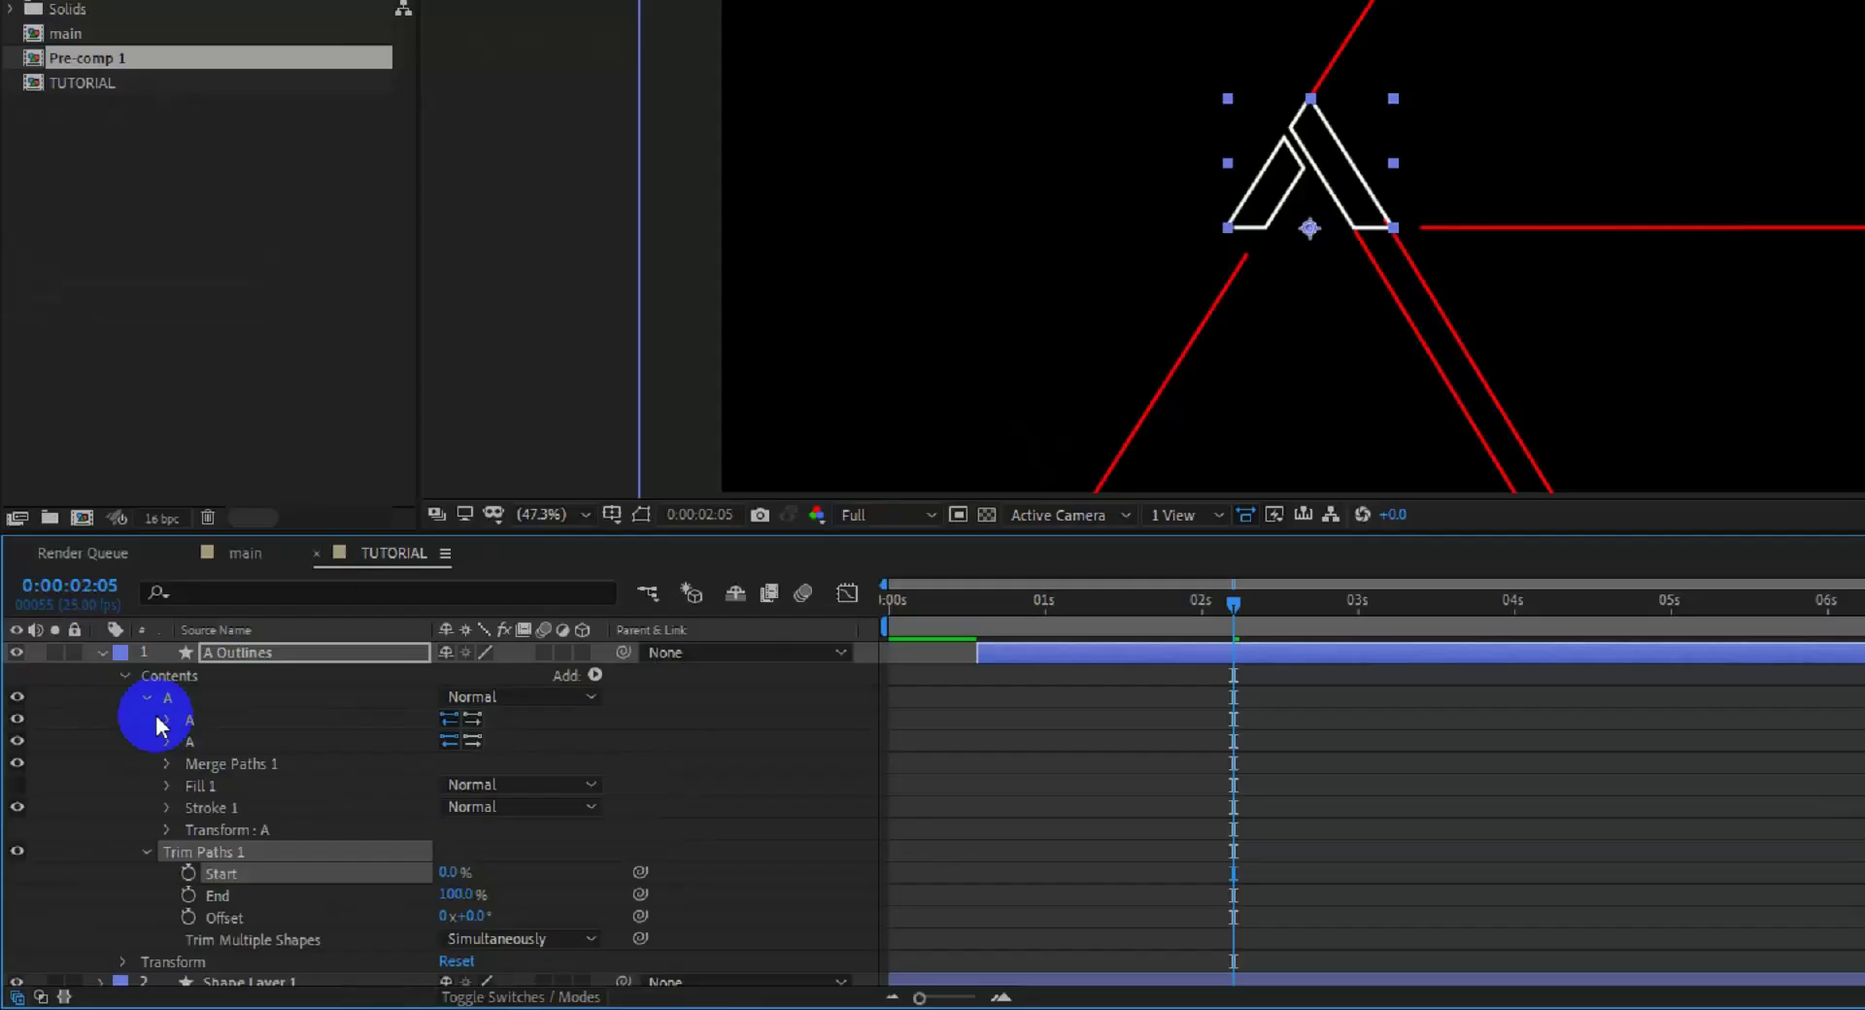
drag(172, 890, 164, 806)
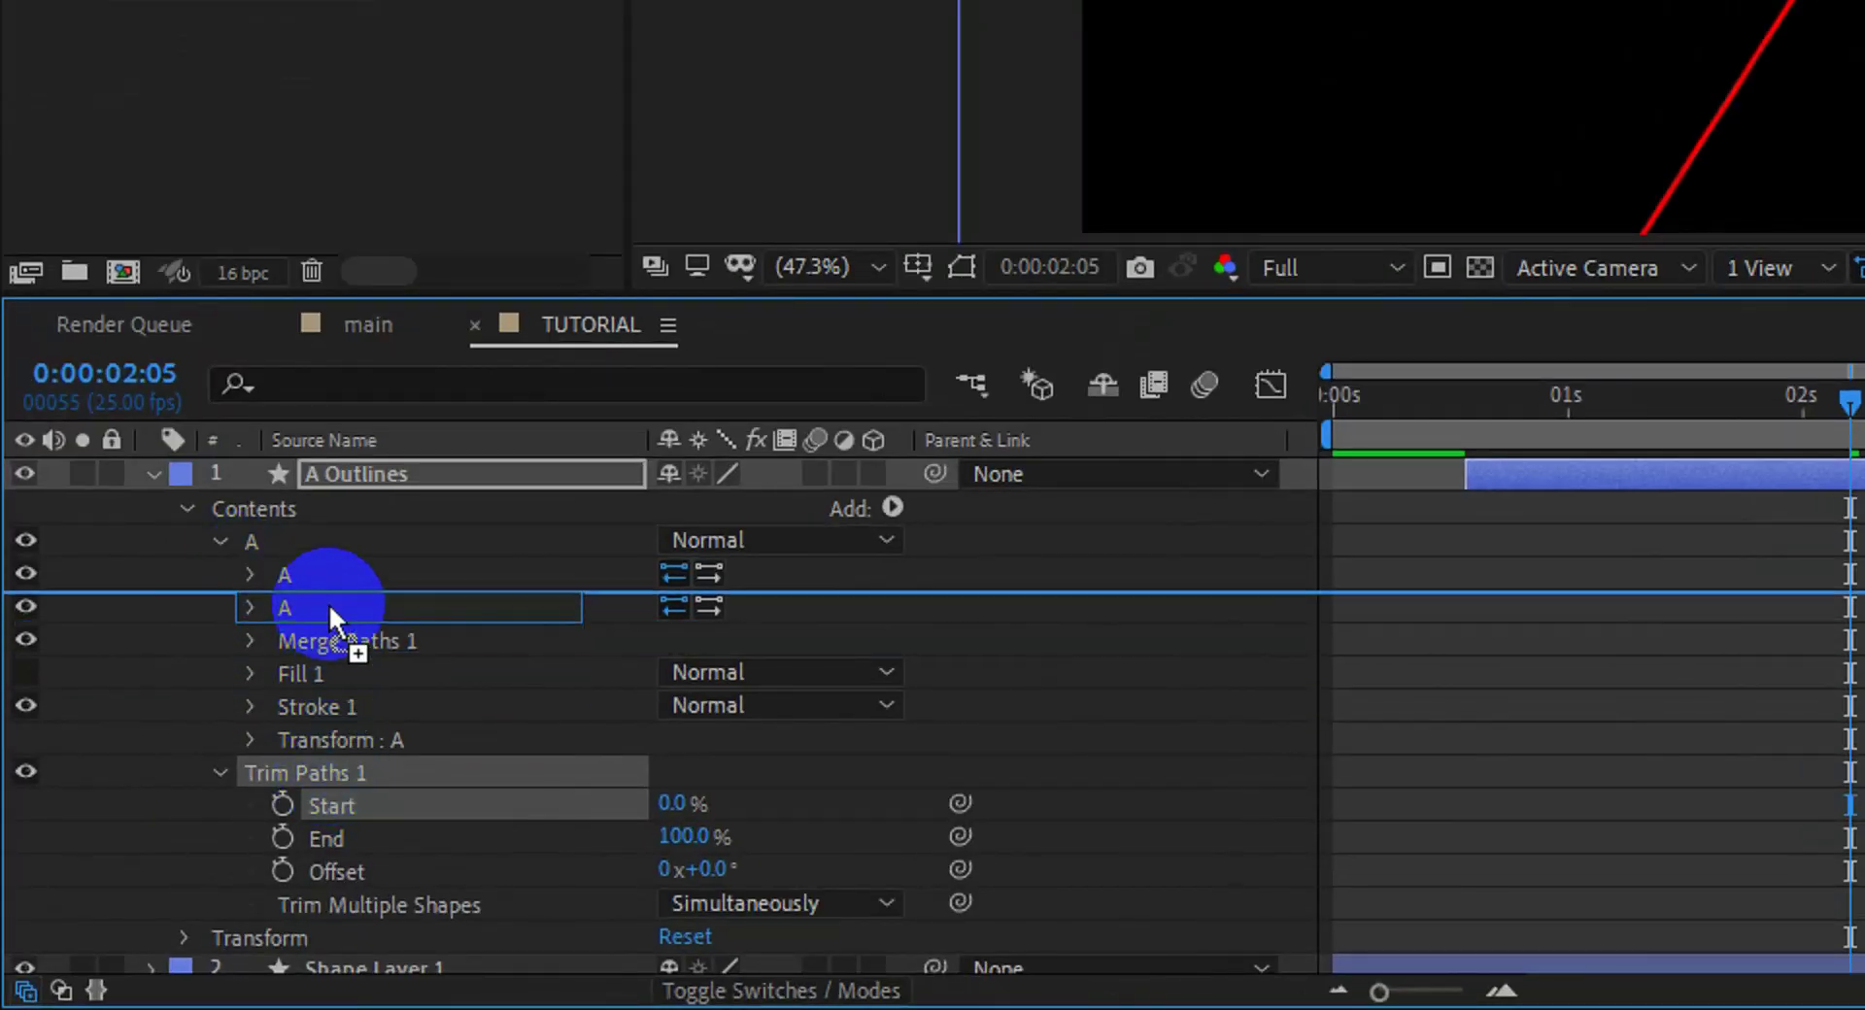
drag(329, 607, 328, 597)
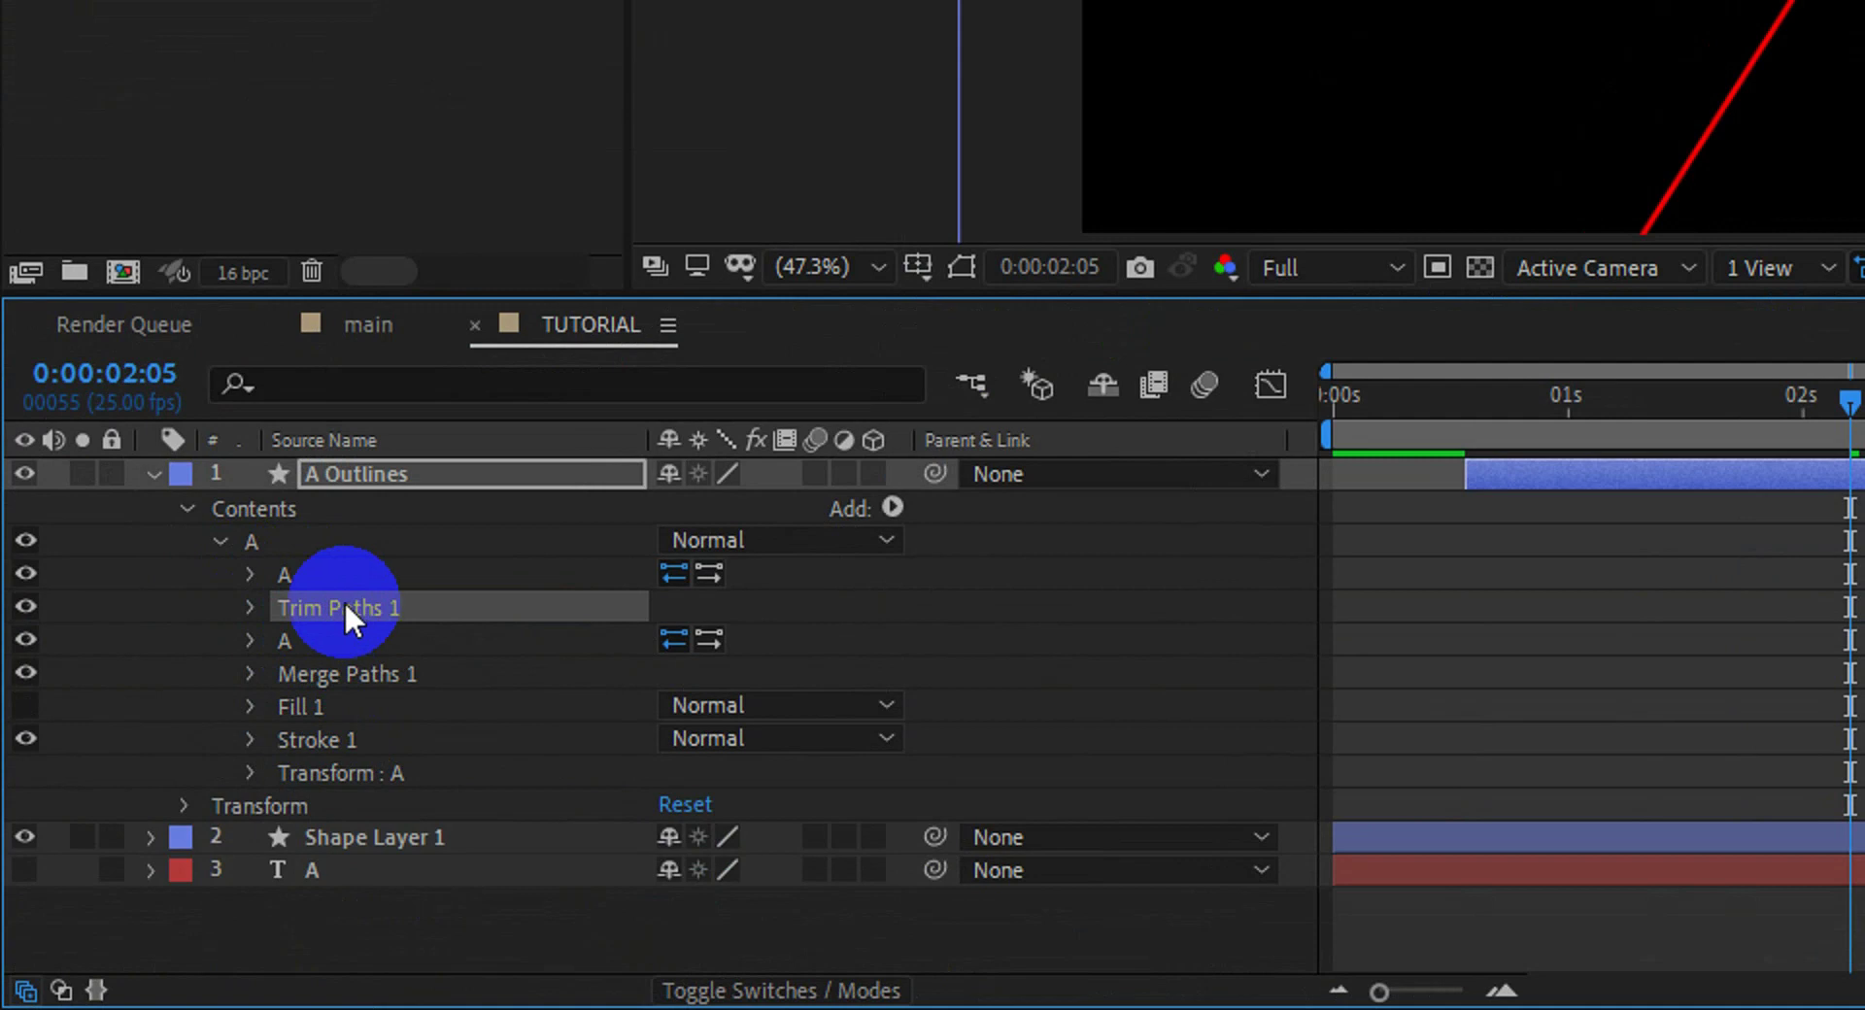
- Keyframe the End value of Trim Paths 1 from 0% at 0:00:02:05 to 100% at 0:00:02:22
click(249, 607)
drag(675, 642, 600, 672)
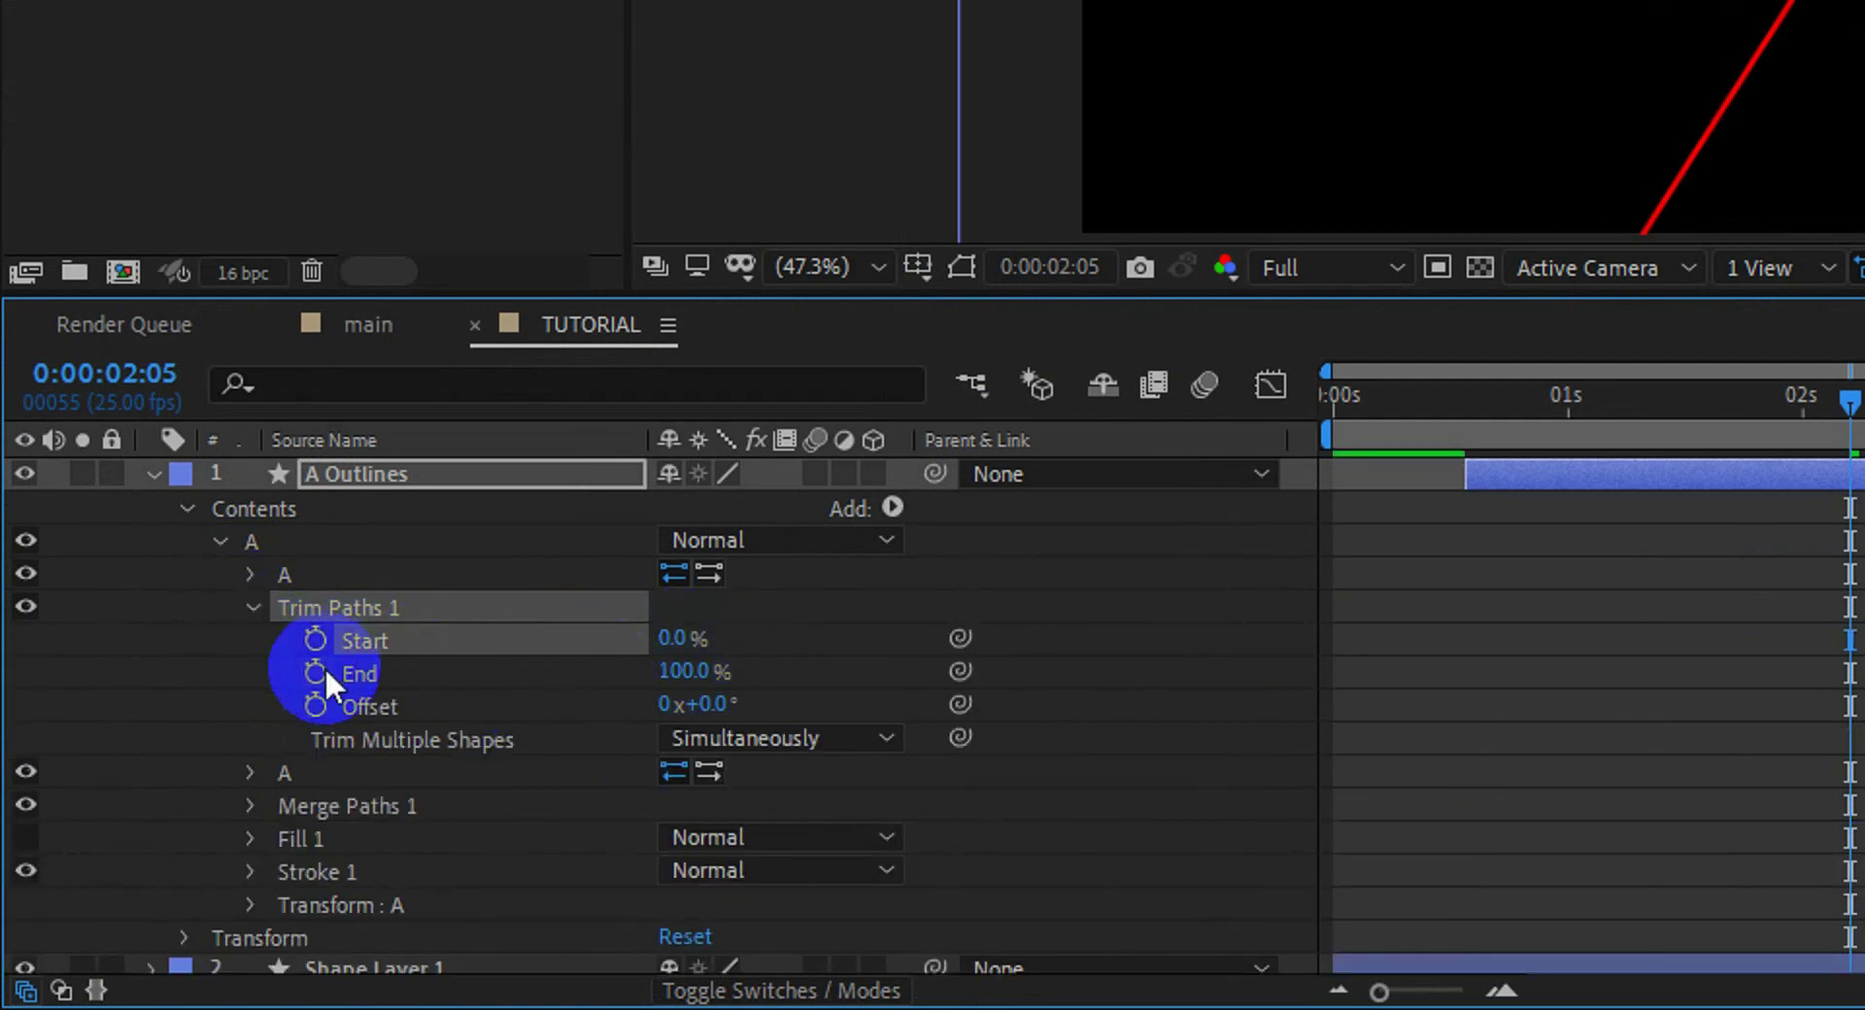
click(314, 672)
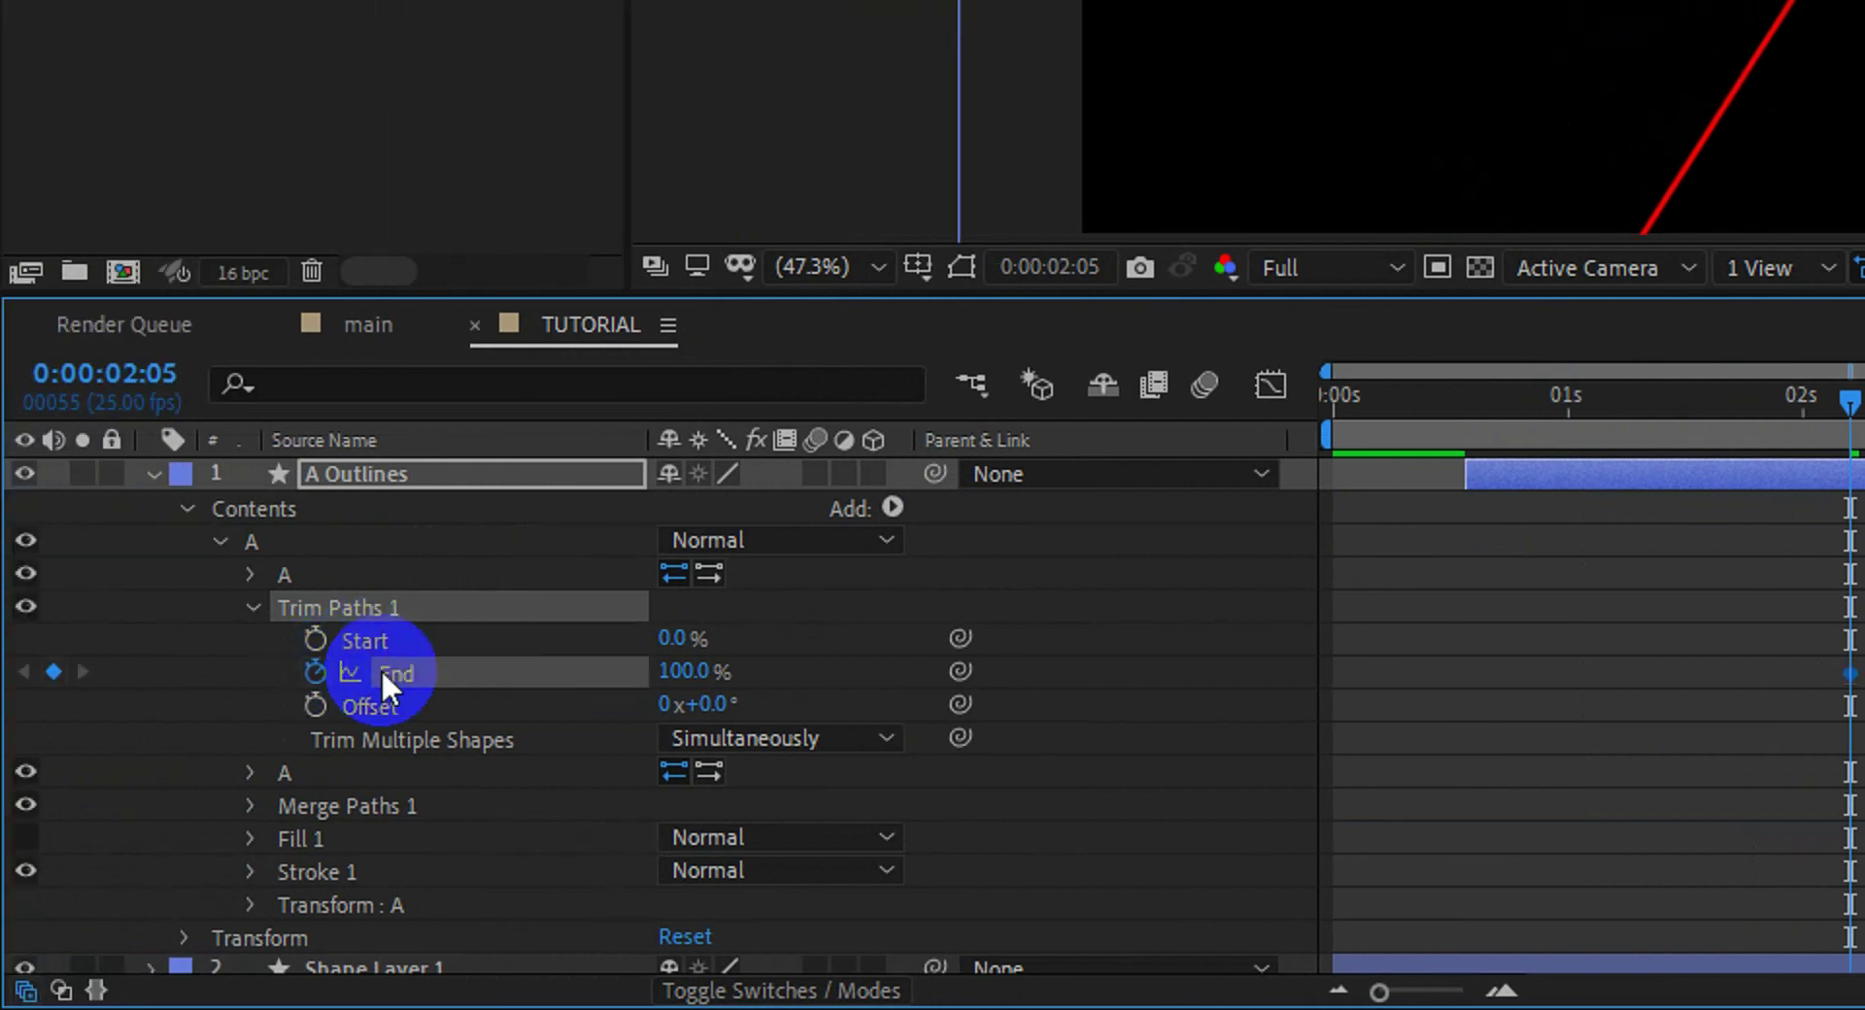
drag(687, 672, 462, 668)
drag(1611, 400, 1726, 400)
drag(1479, 397, 1465, 410)
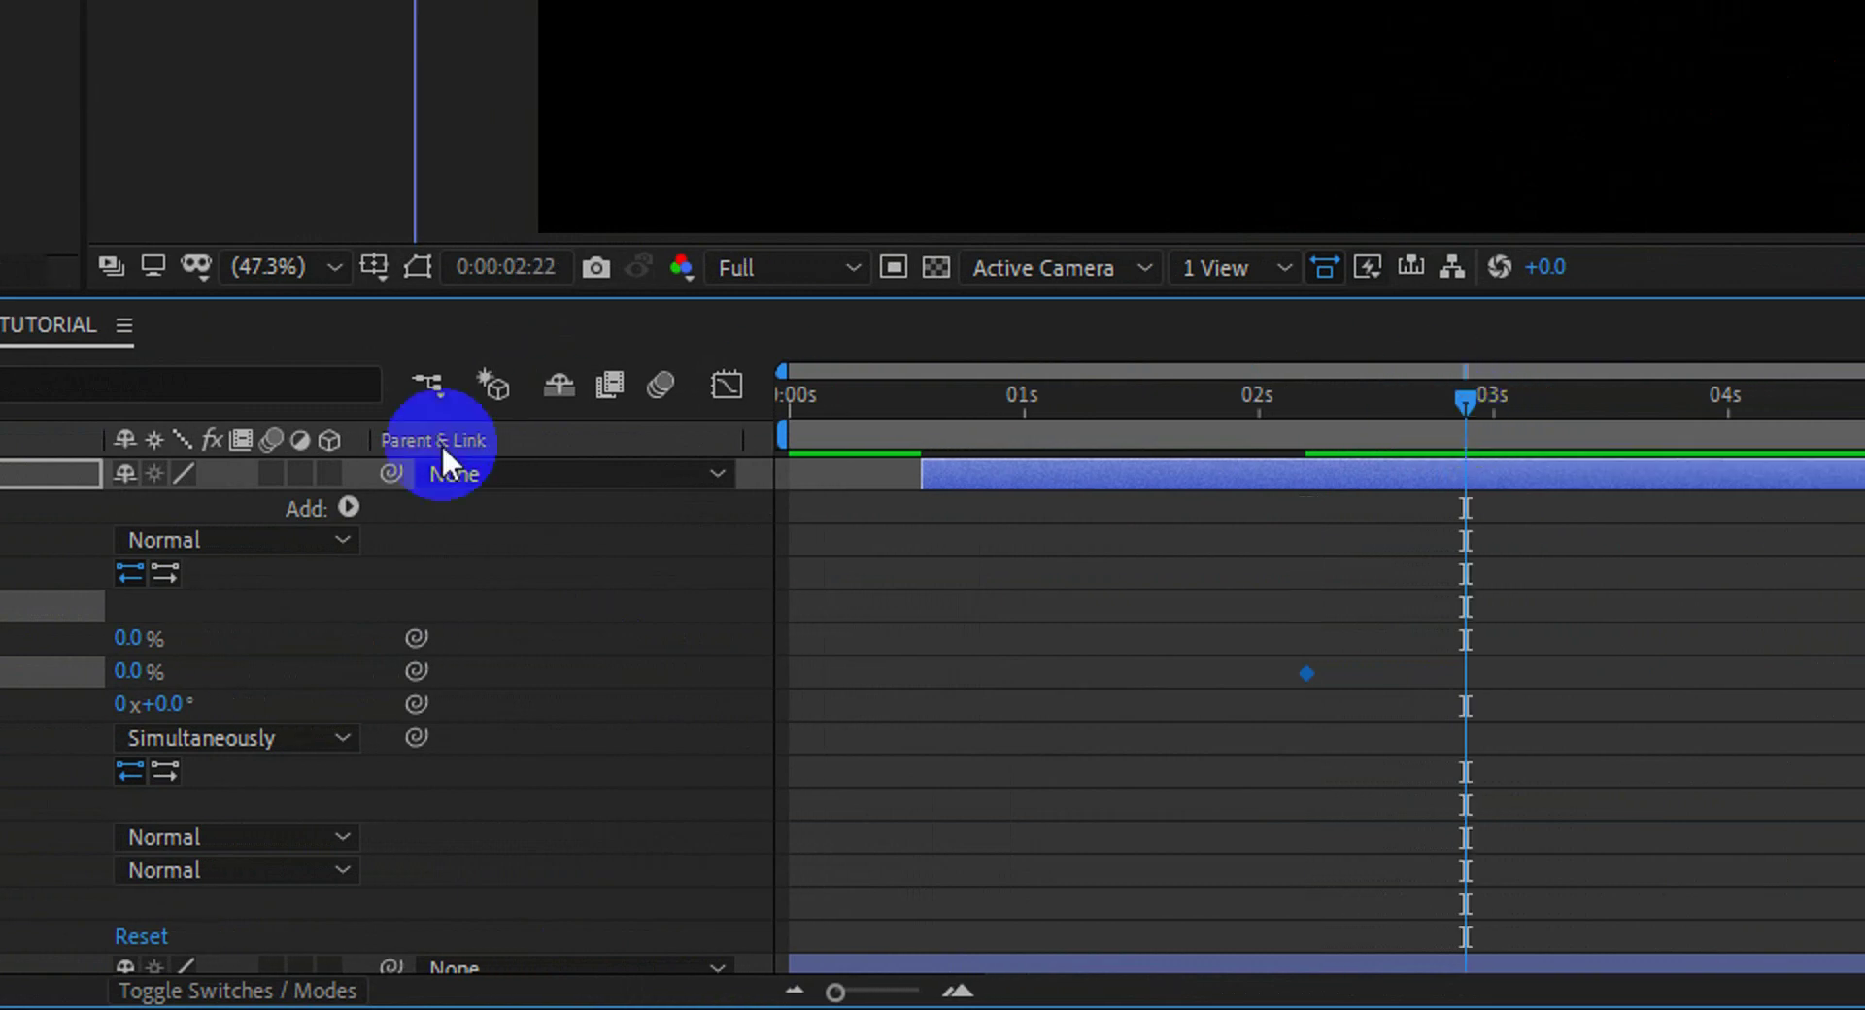
drag(152, 674, 289, 657)
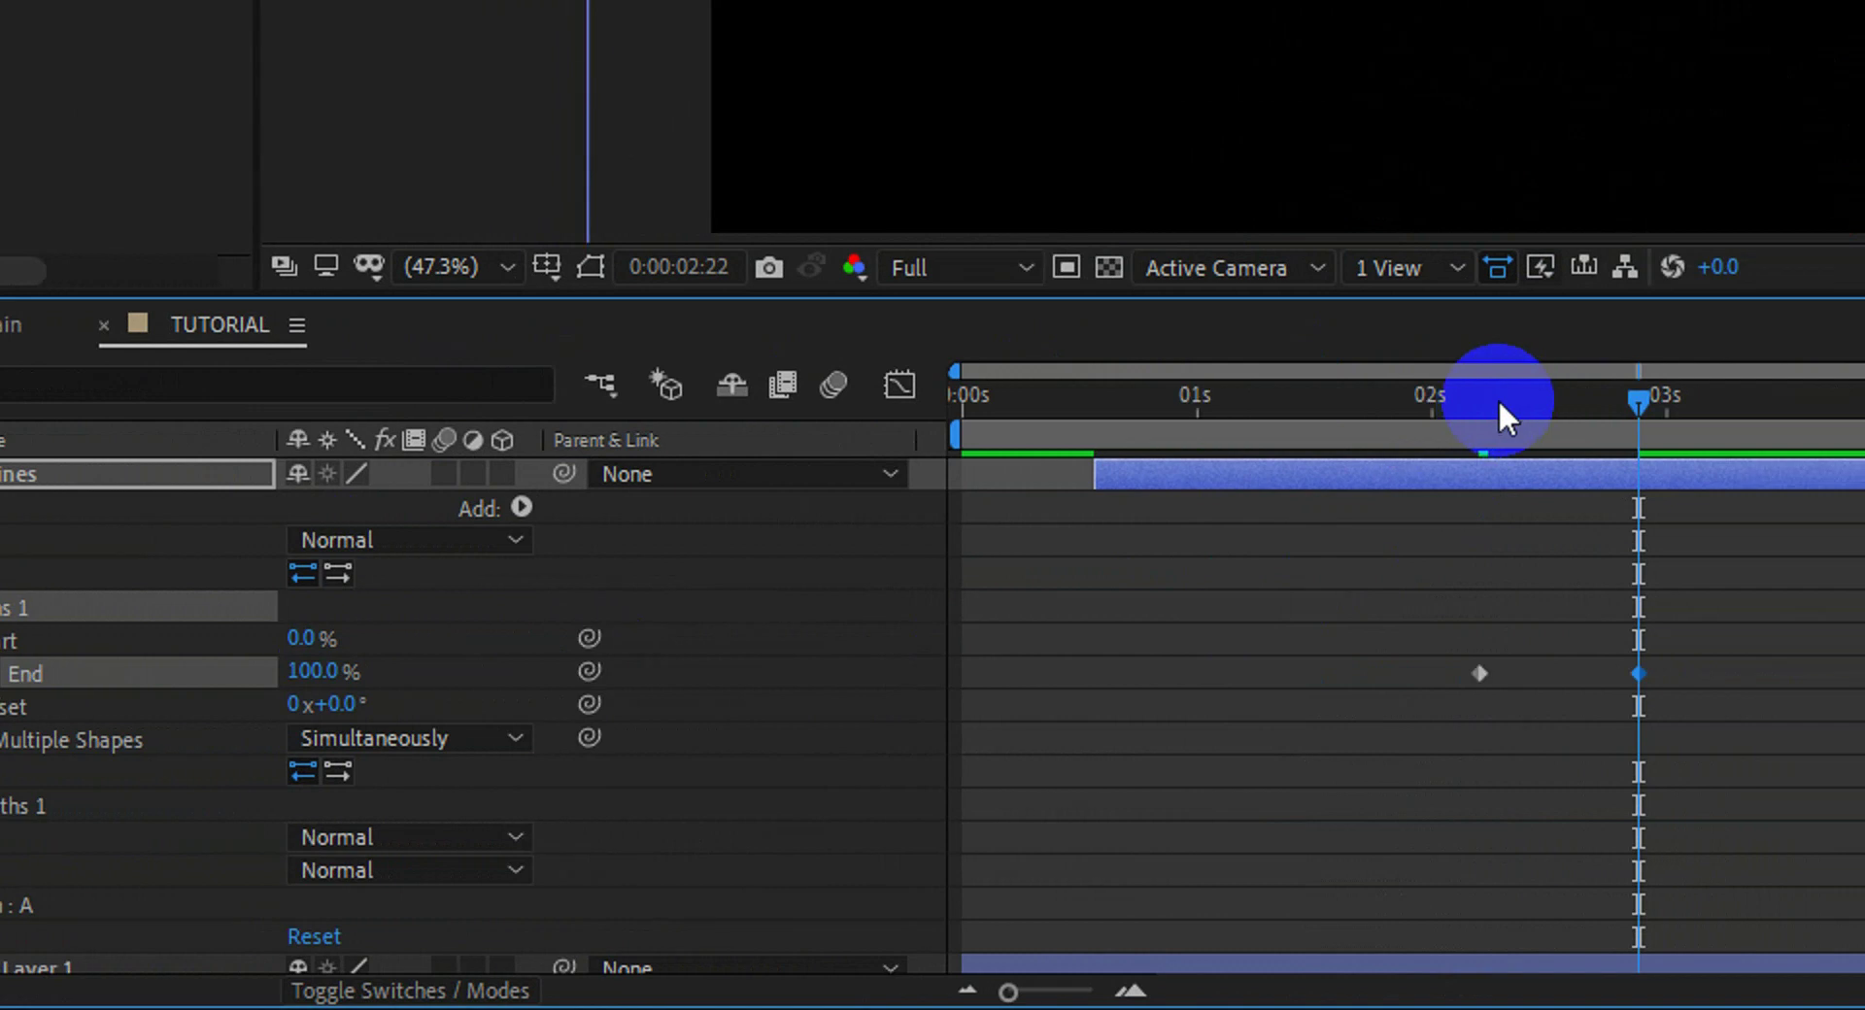
- Keyframe the Offset of Trim Paths 1 at 1x+0.0° on 0:00:02:22 and 0x+0.0° on 0:00:02:05
click(150, 706)
click(501, 705)
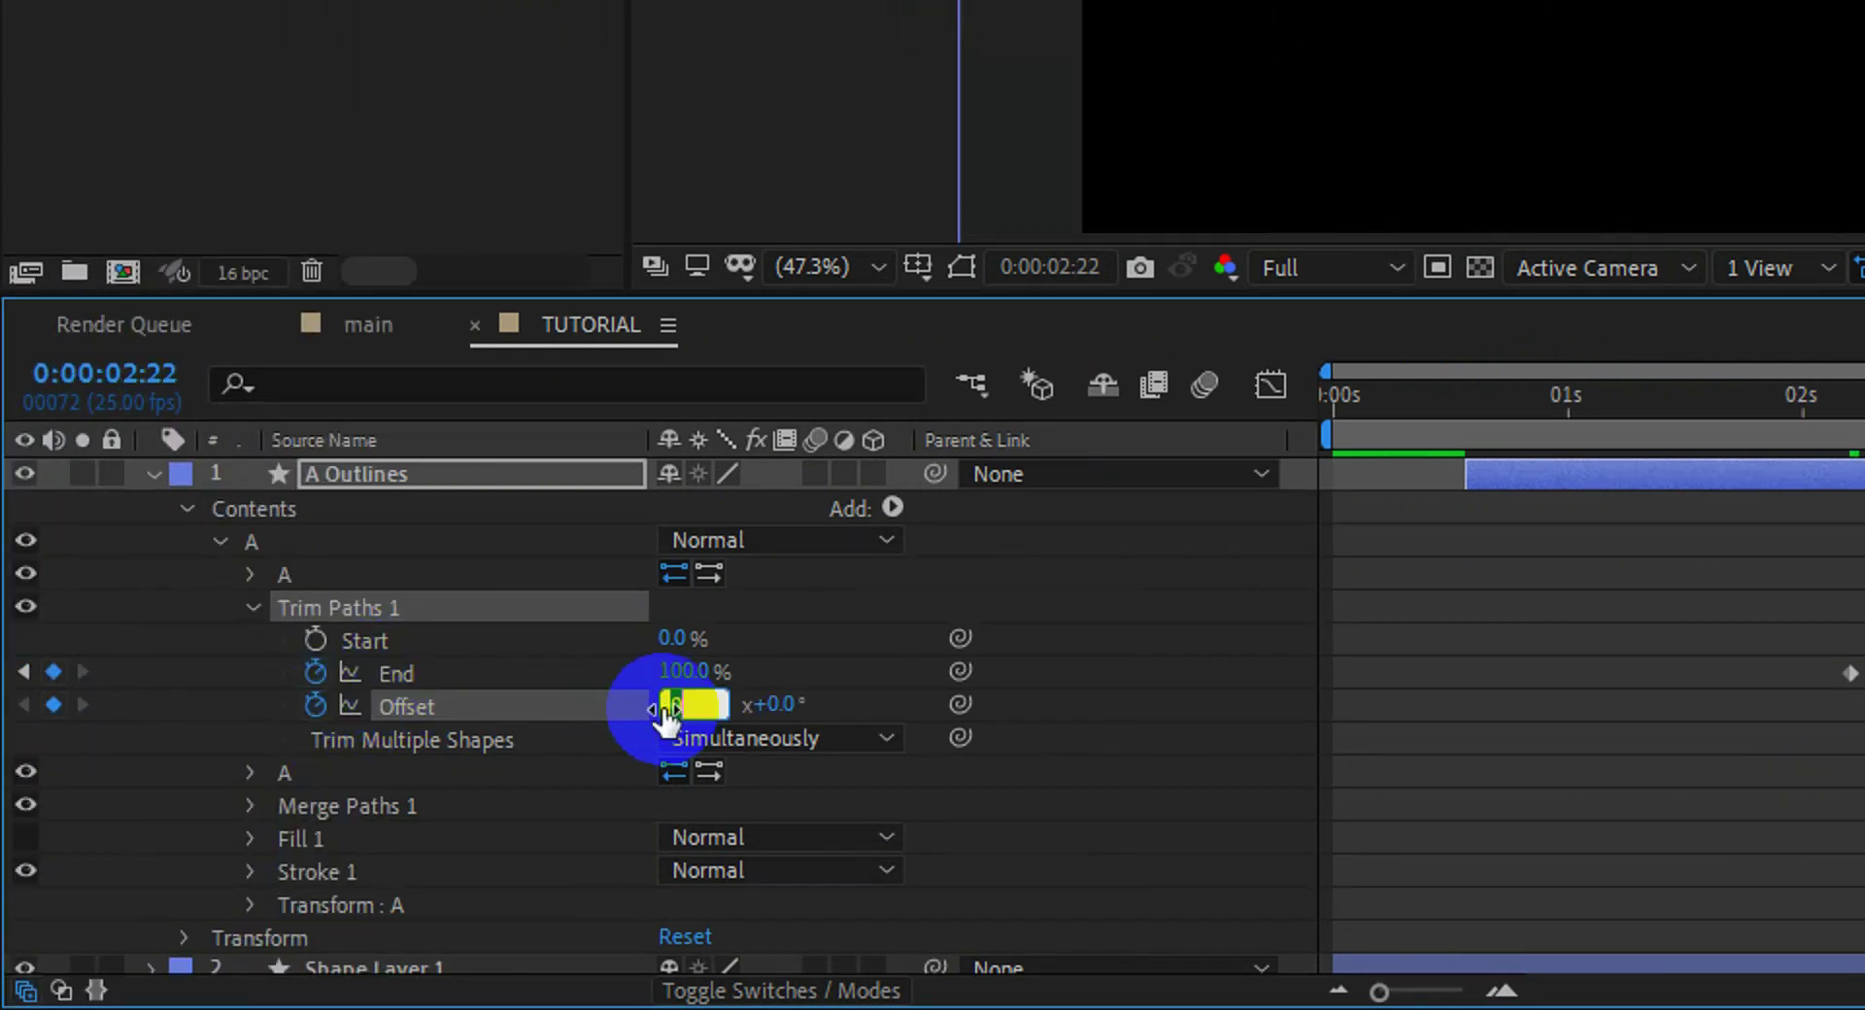
key(Return)
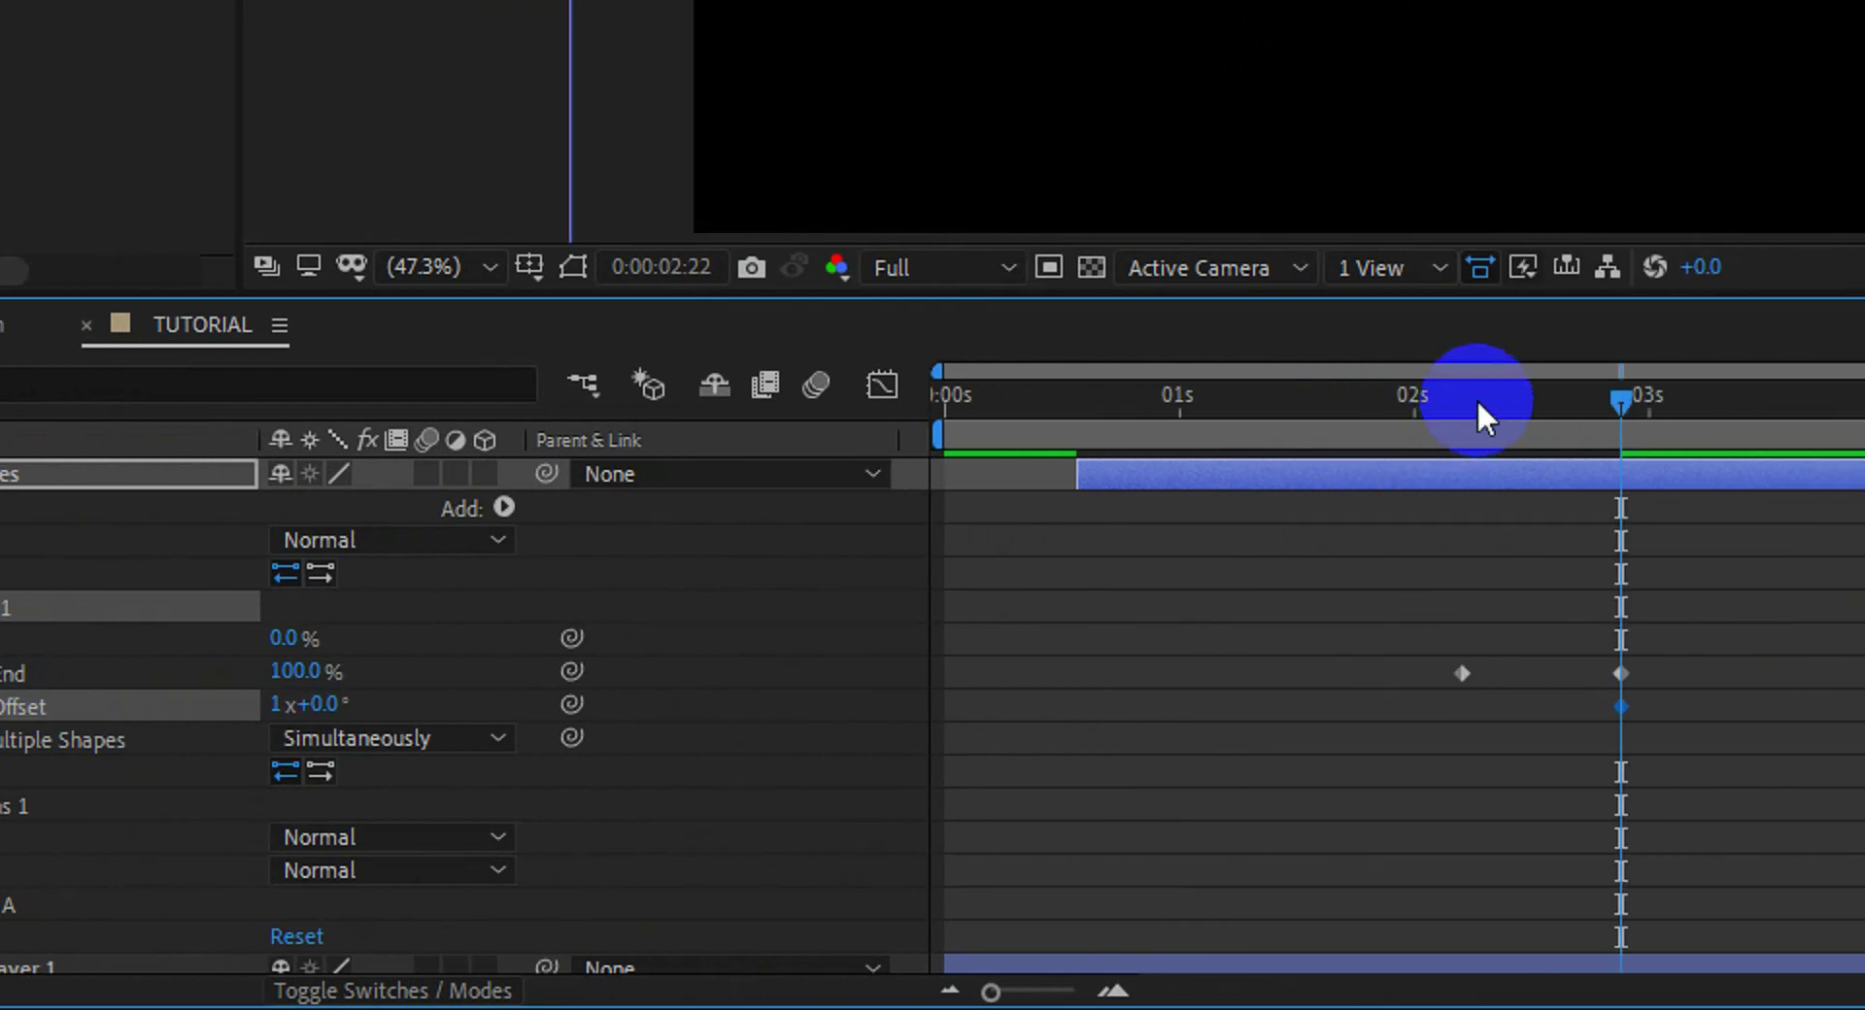
click(1861, 394)
drag(1469, 394, 1462, 394)
click(277, 706)
text(0)
key(Return)
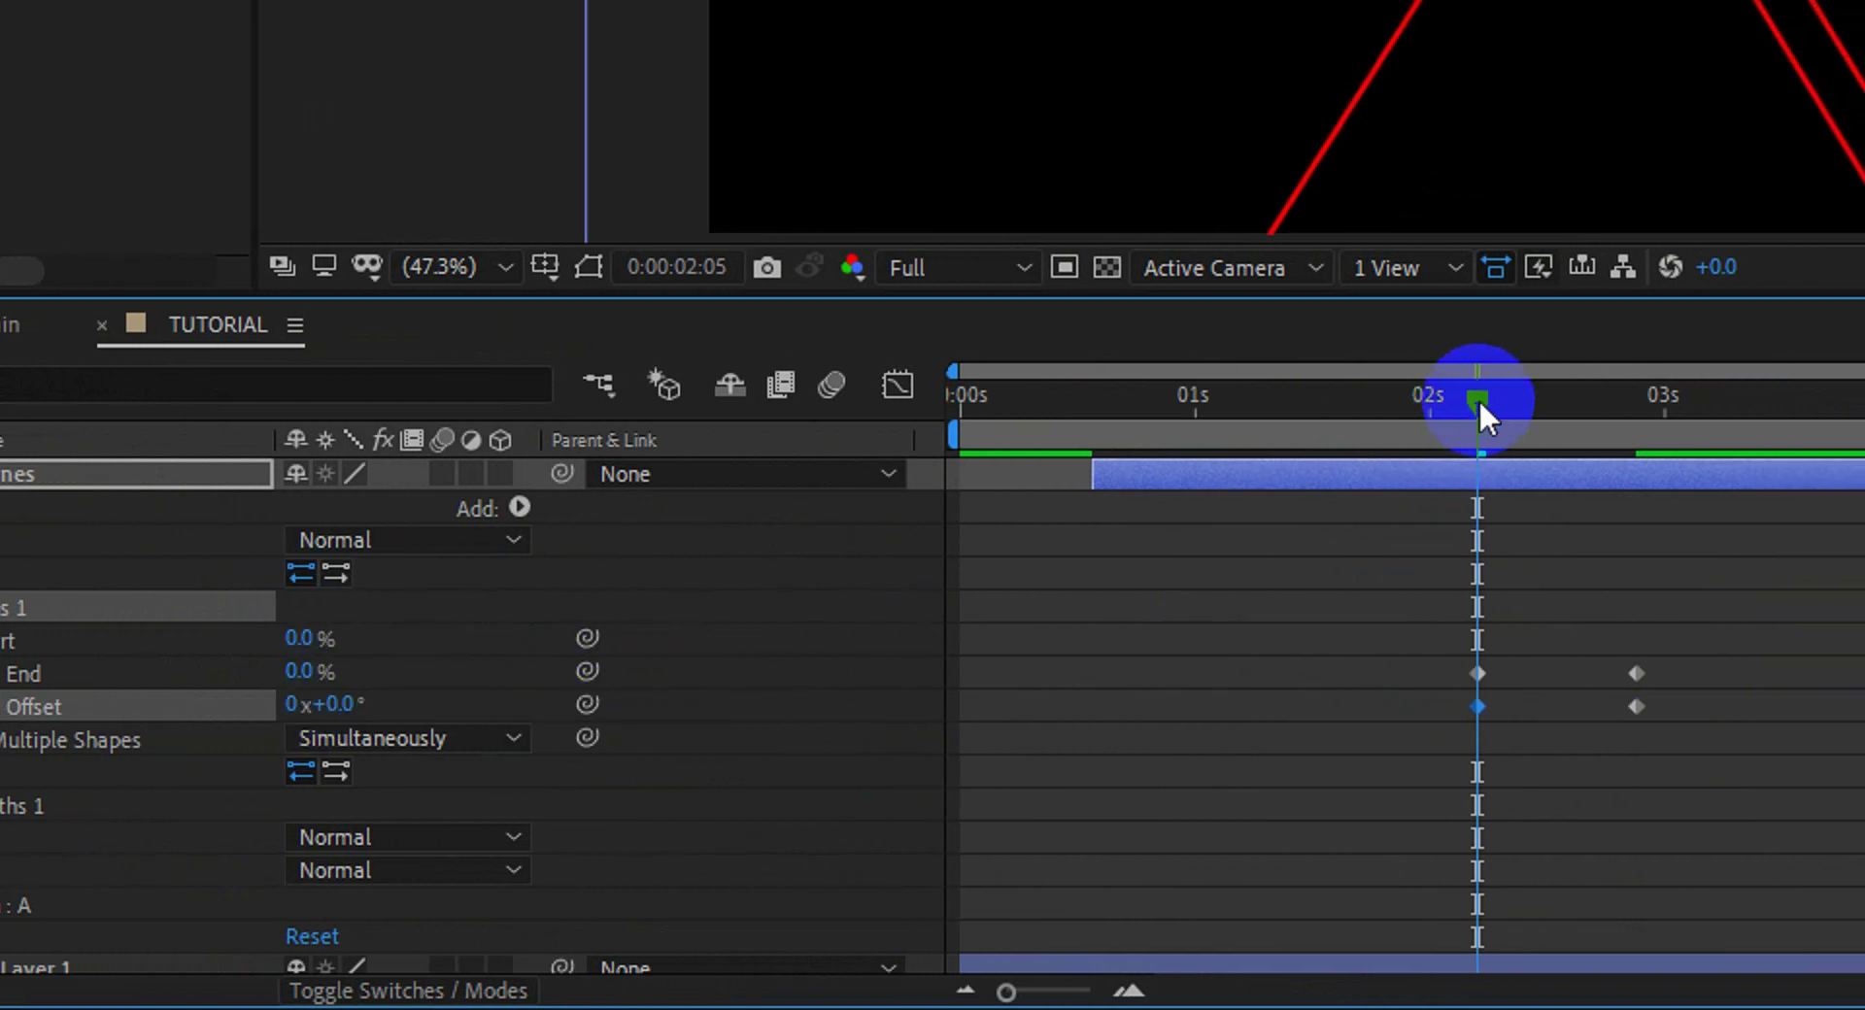
- Preview the trimmed A outline between about 2 and 3 seconds, and return to 0:00:02:05
drag(1588, 406, 1717, 439)
drag(1501, 449, 1377, 476)
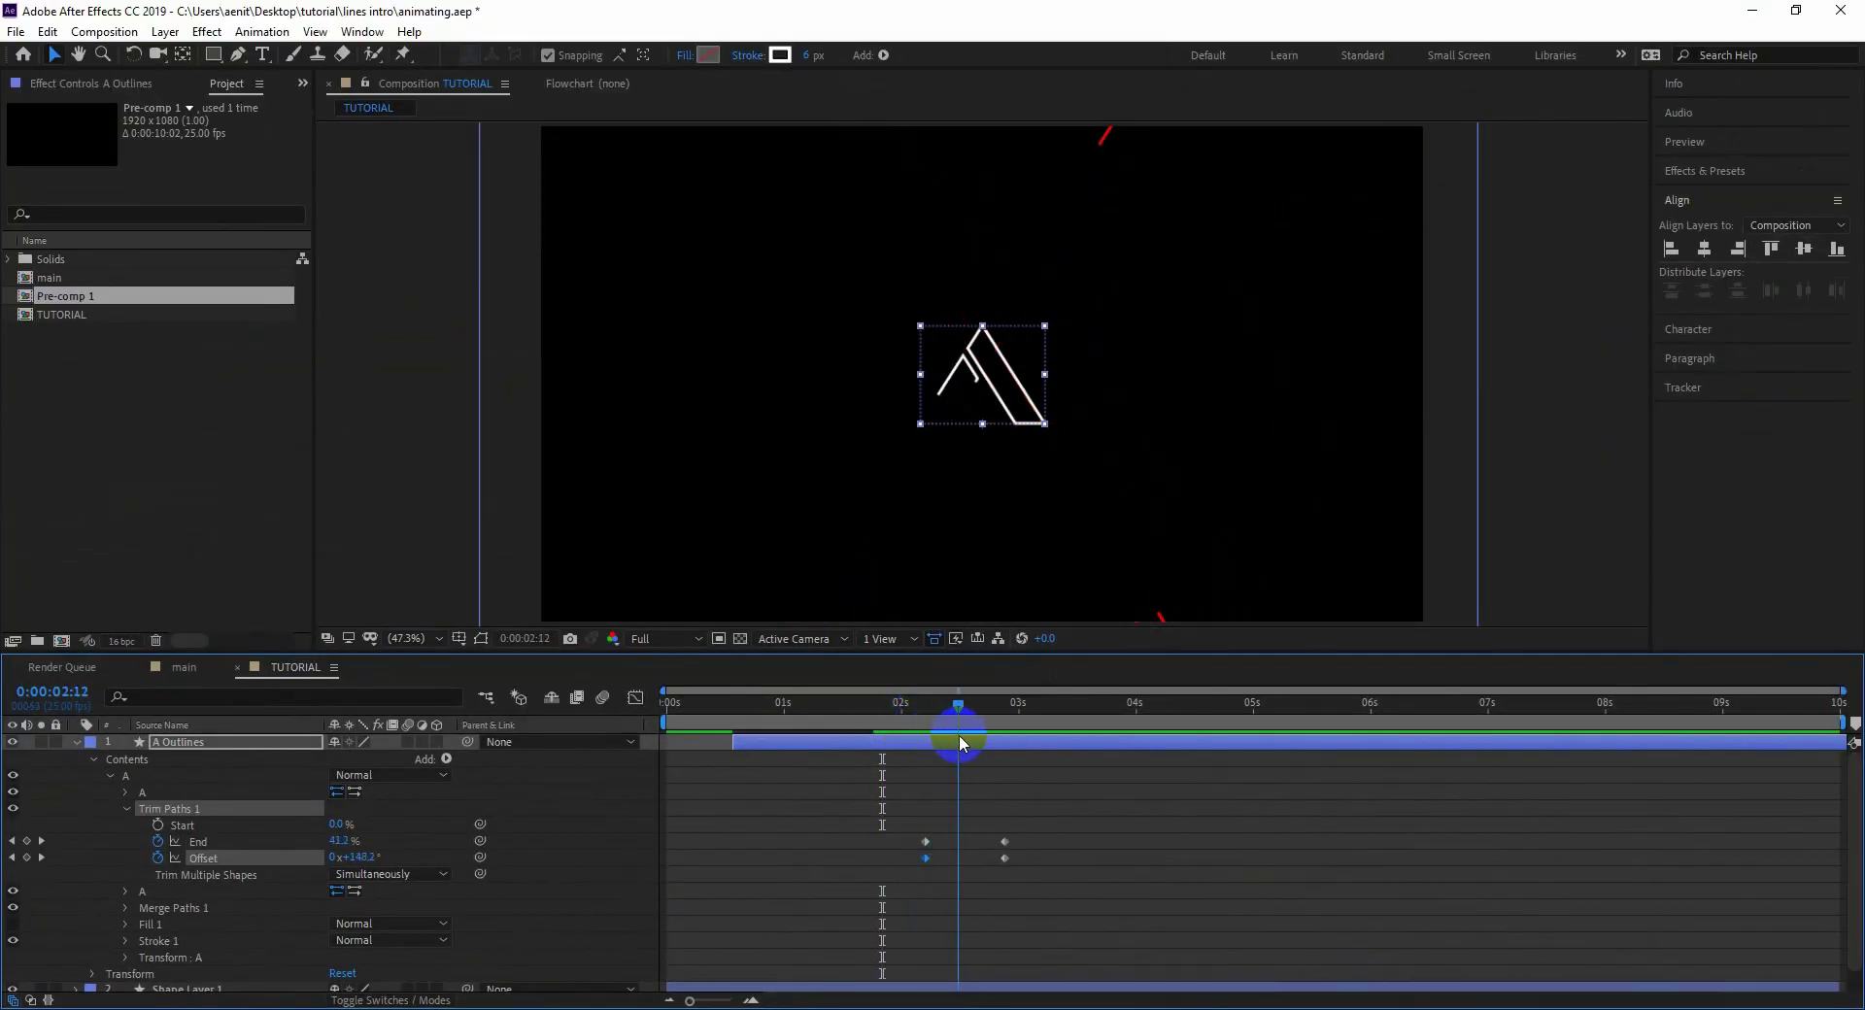
mouse_move(959, 737)
mouse_down()
mouse_move(910, 734)
mouse_move(919, 716)
mouse_move(1029, 733)
mouse_move(927, 719)
mouse_up()
key(space)
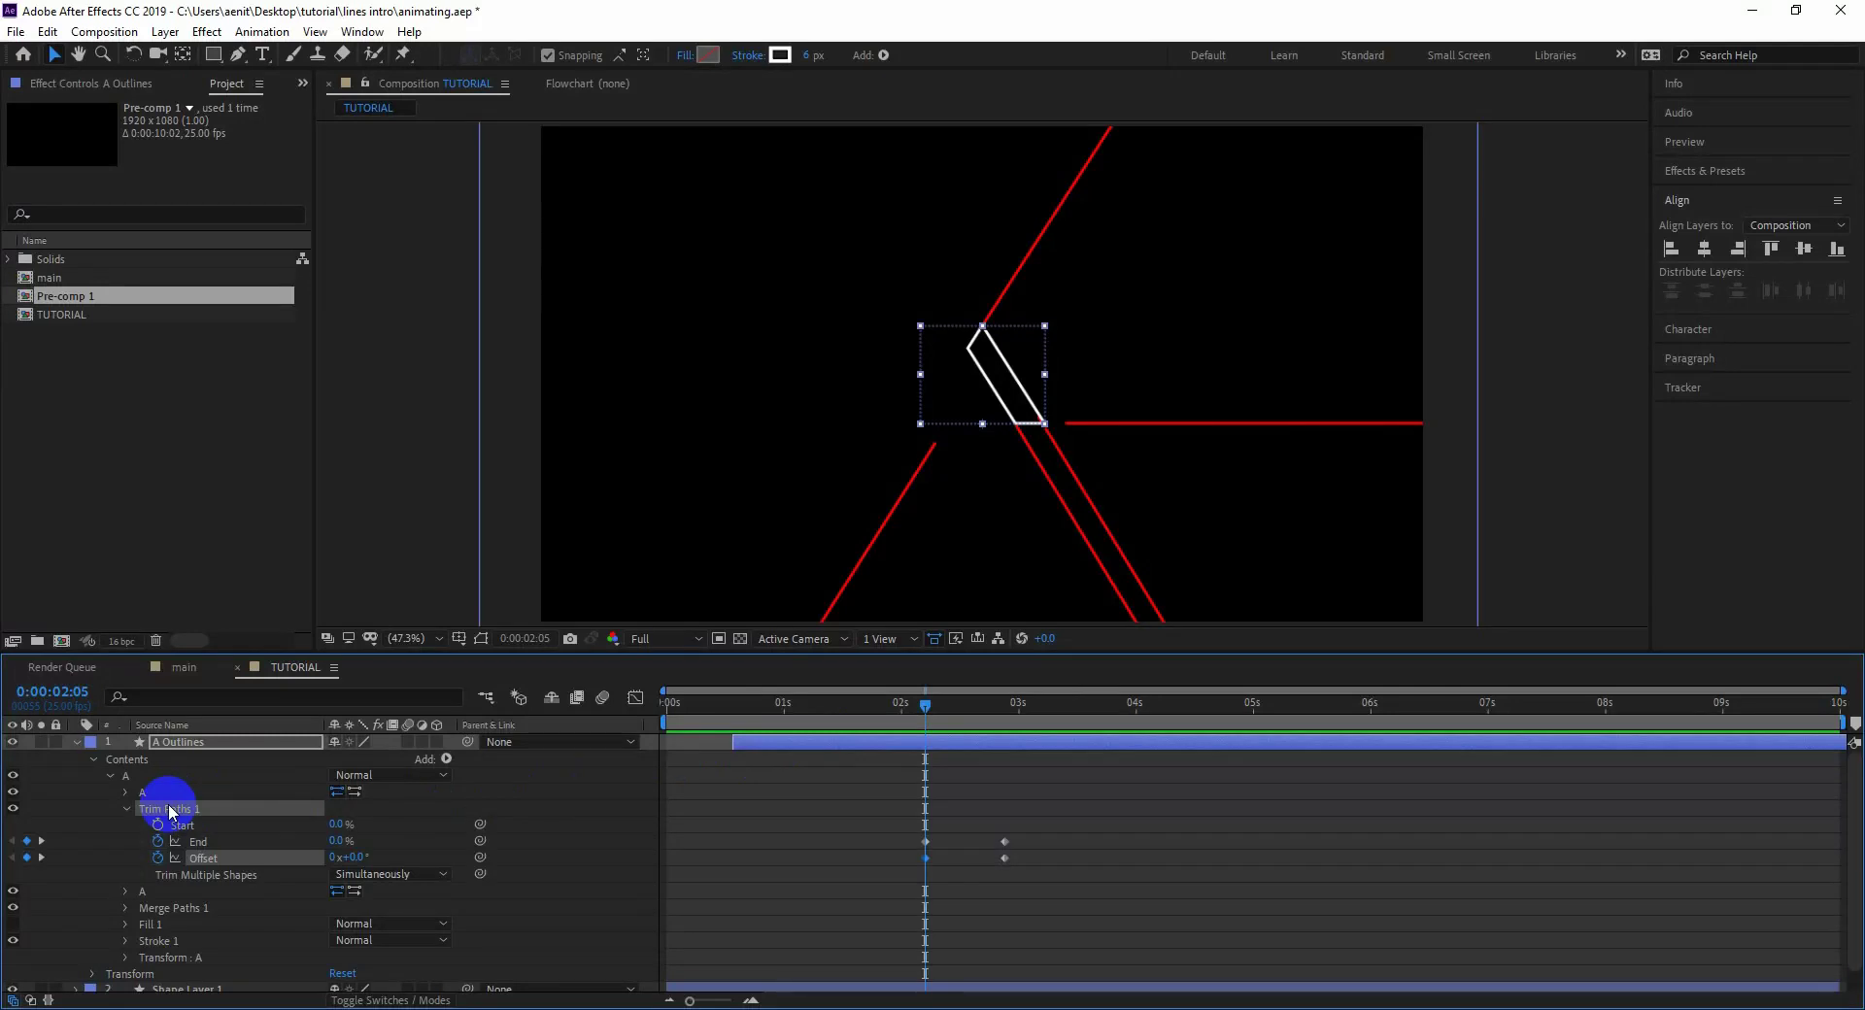
- Duplicate Trim Paths 1, place the copy below the second A path, and preview the animation from the beginning
key(ctrl+d)
drag(167, 890, 182, 903)
drag(925, 709, 630, 778)
key(space)
key(space)
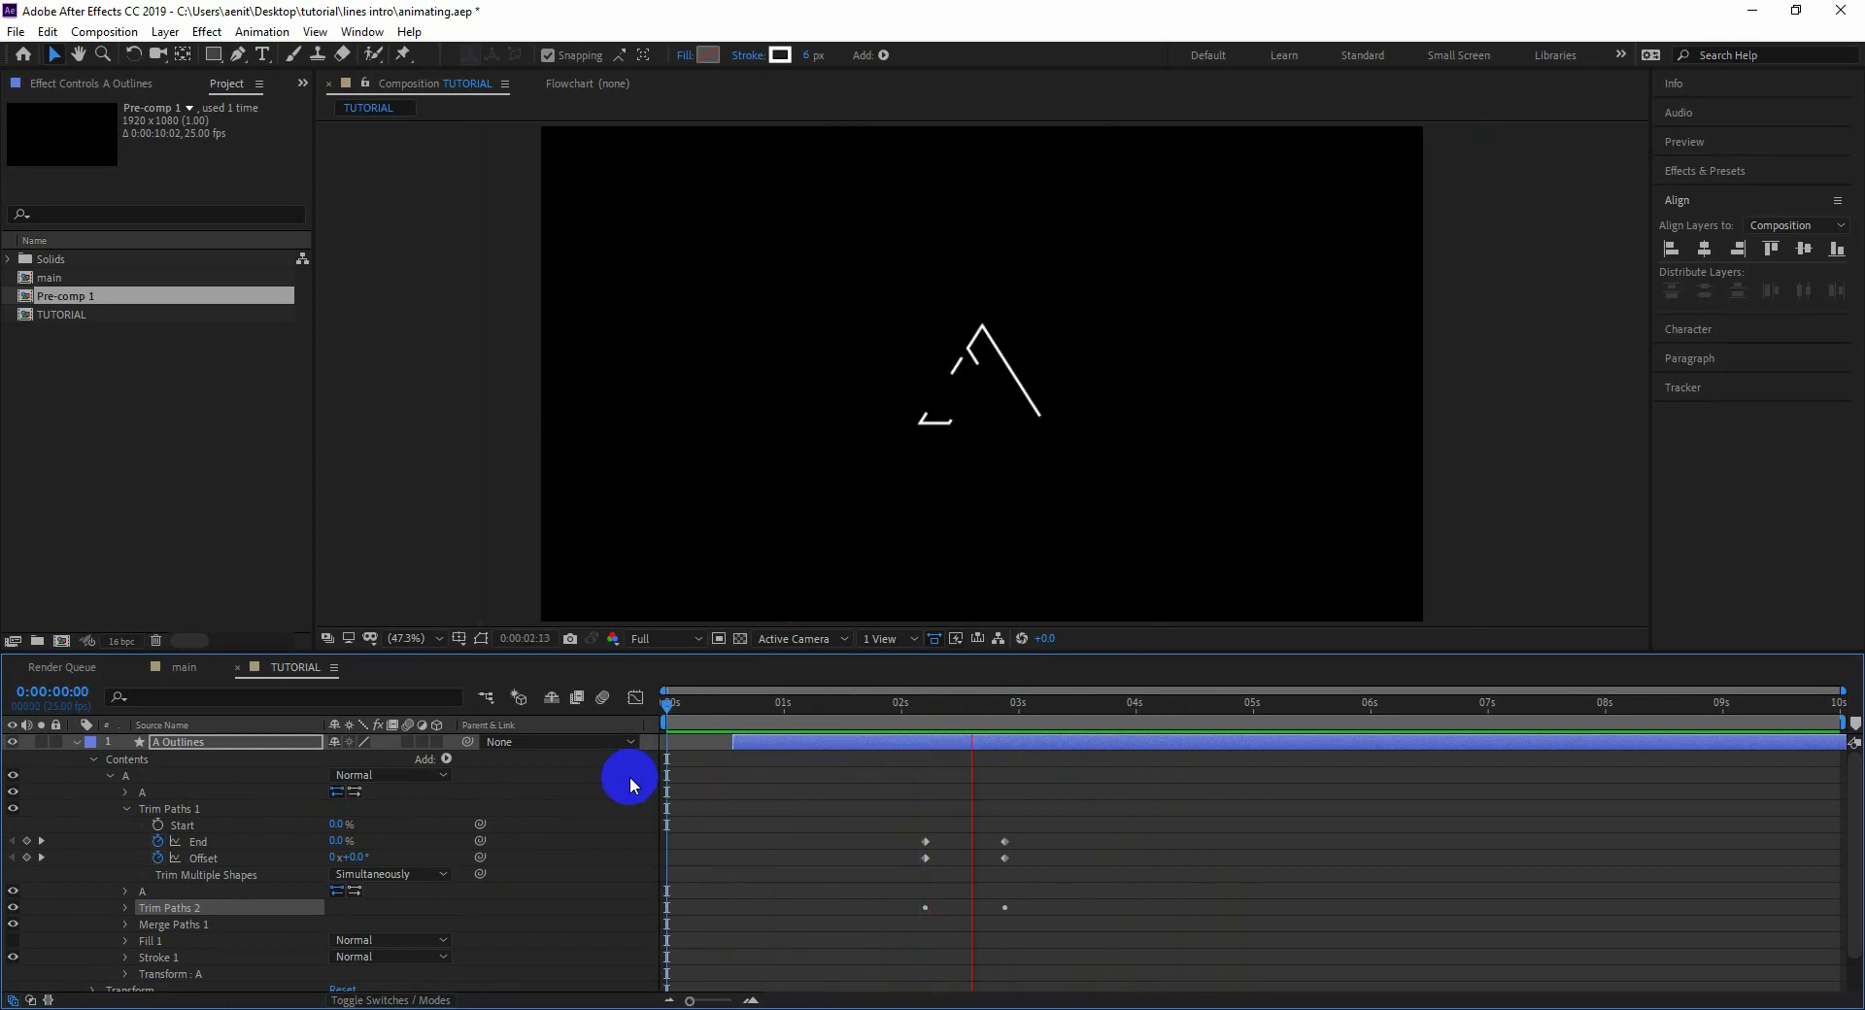
key(space)
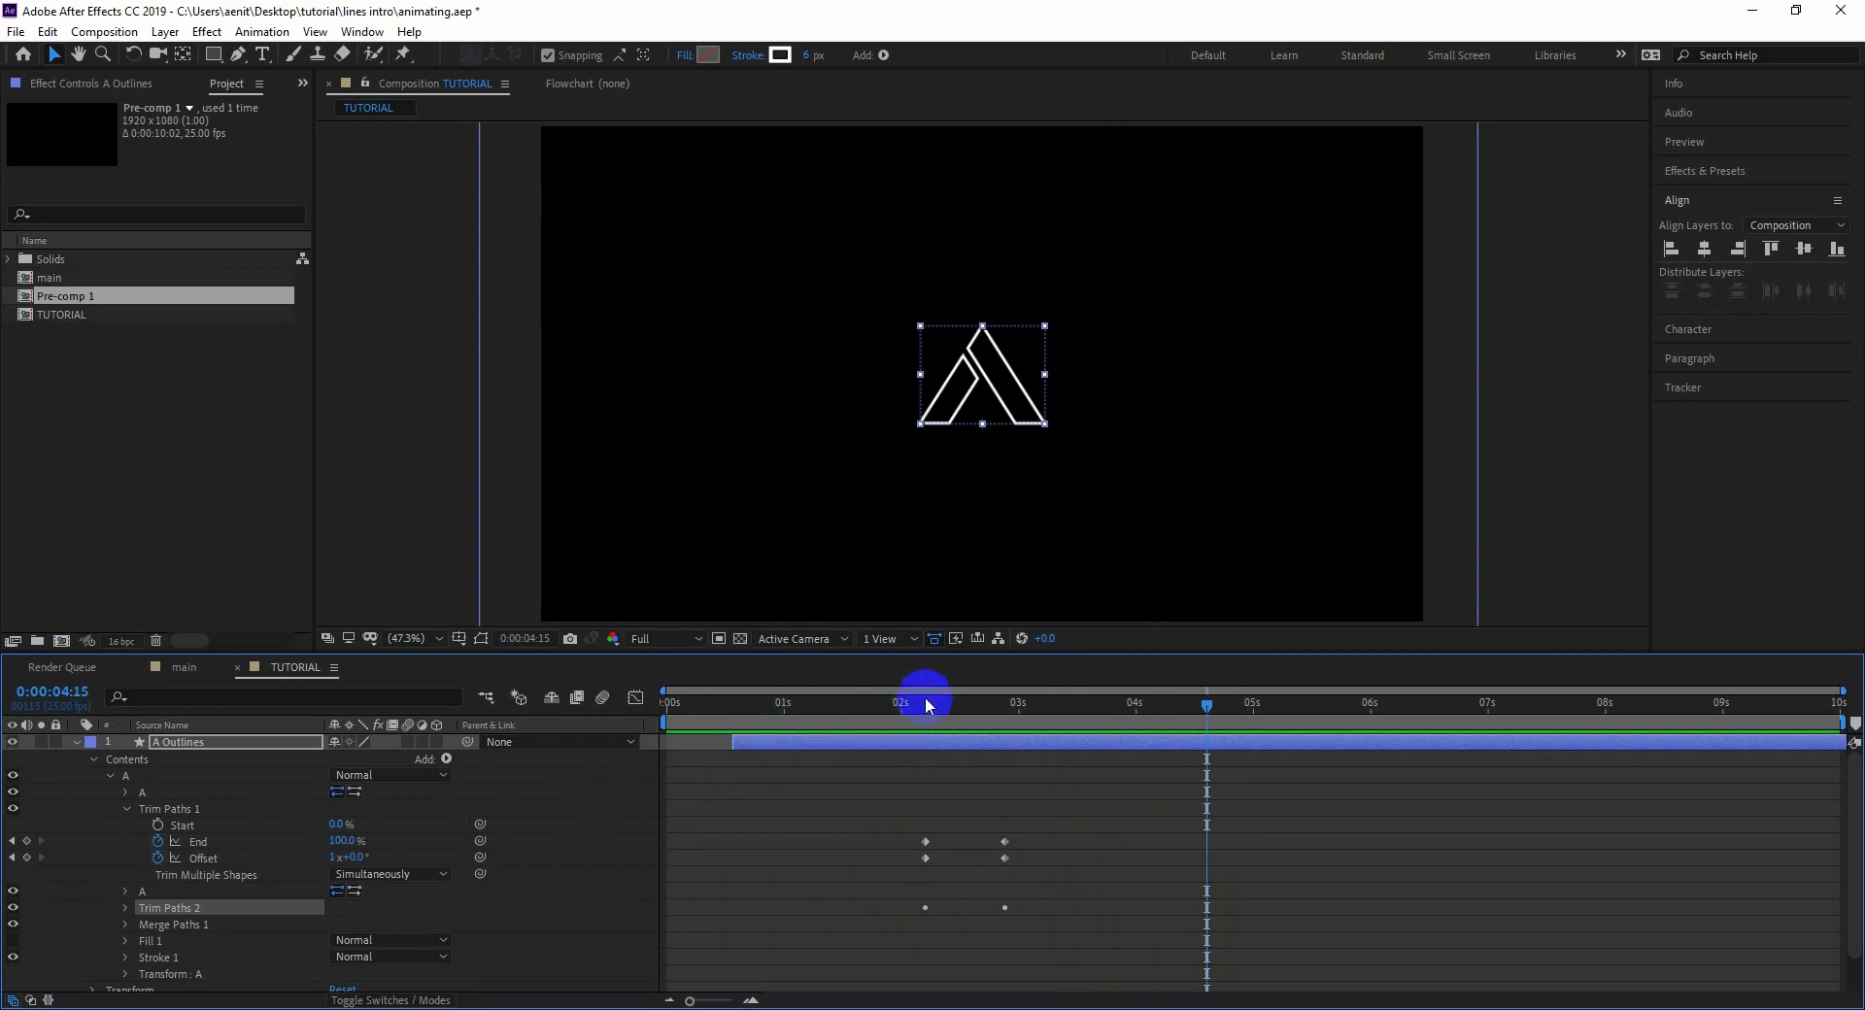
- Split the A Outlines layer at 0:00:03:19 and delete the part after the split
click(76, 742)
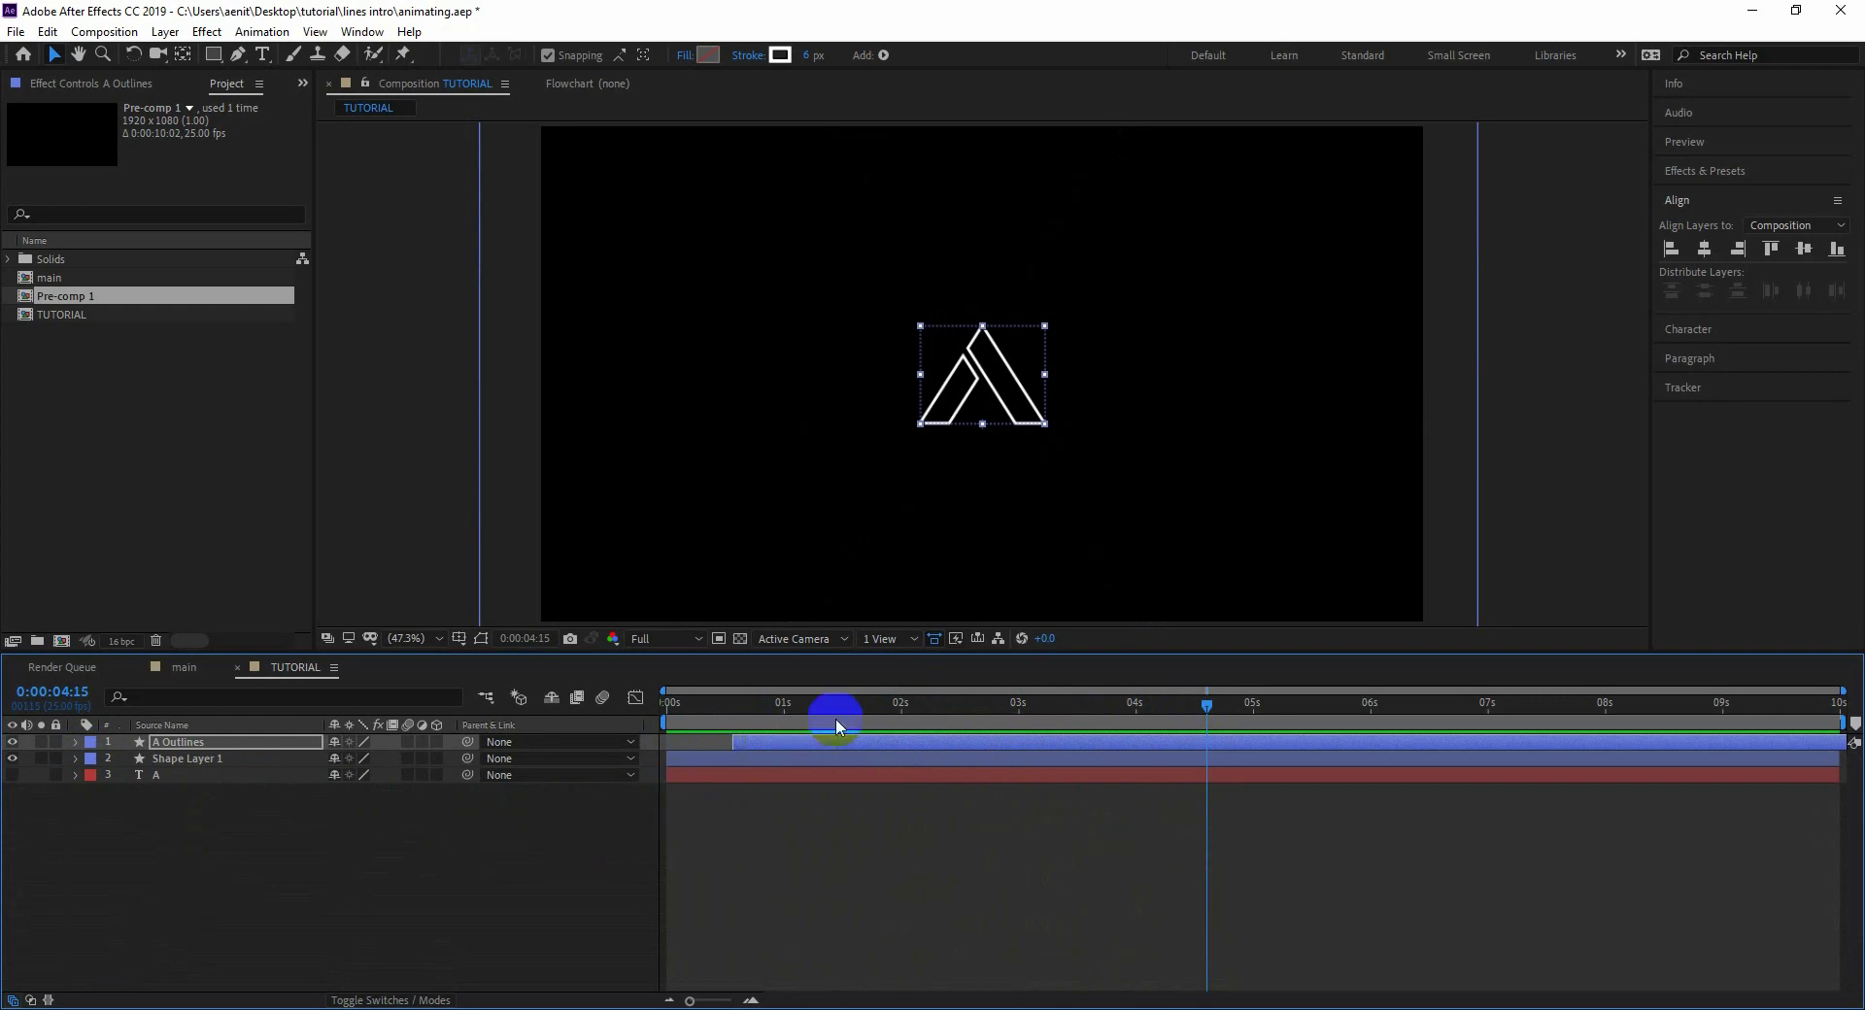
mouse_move(856, 717)
mouse_down()
mouse_move(715, 700)
mouse_move(894, 746)
mouse_move(1108, 756)
mouse_up()
click(1093, 739)
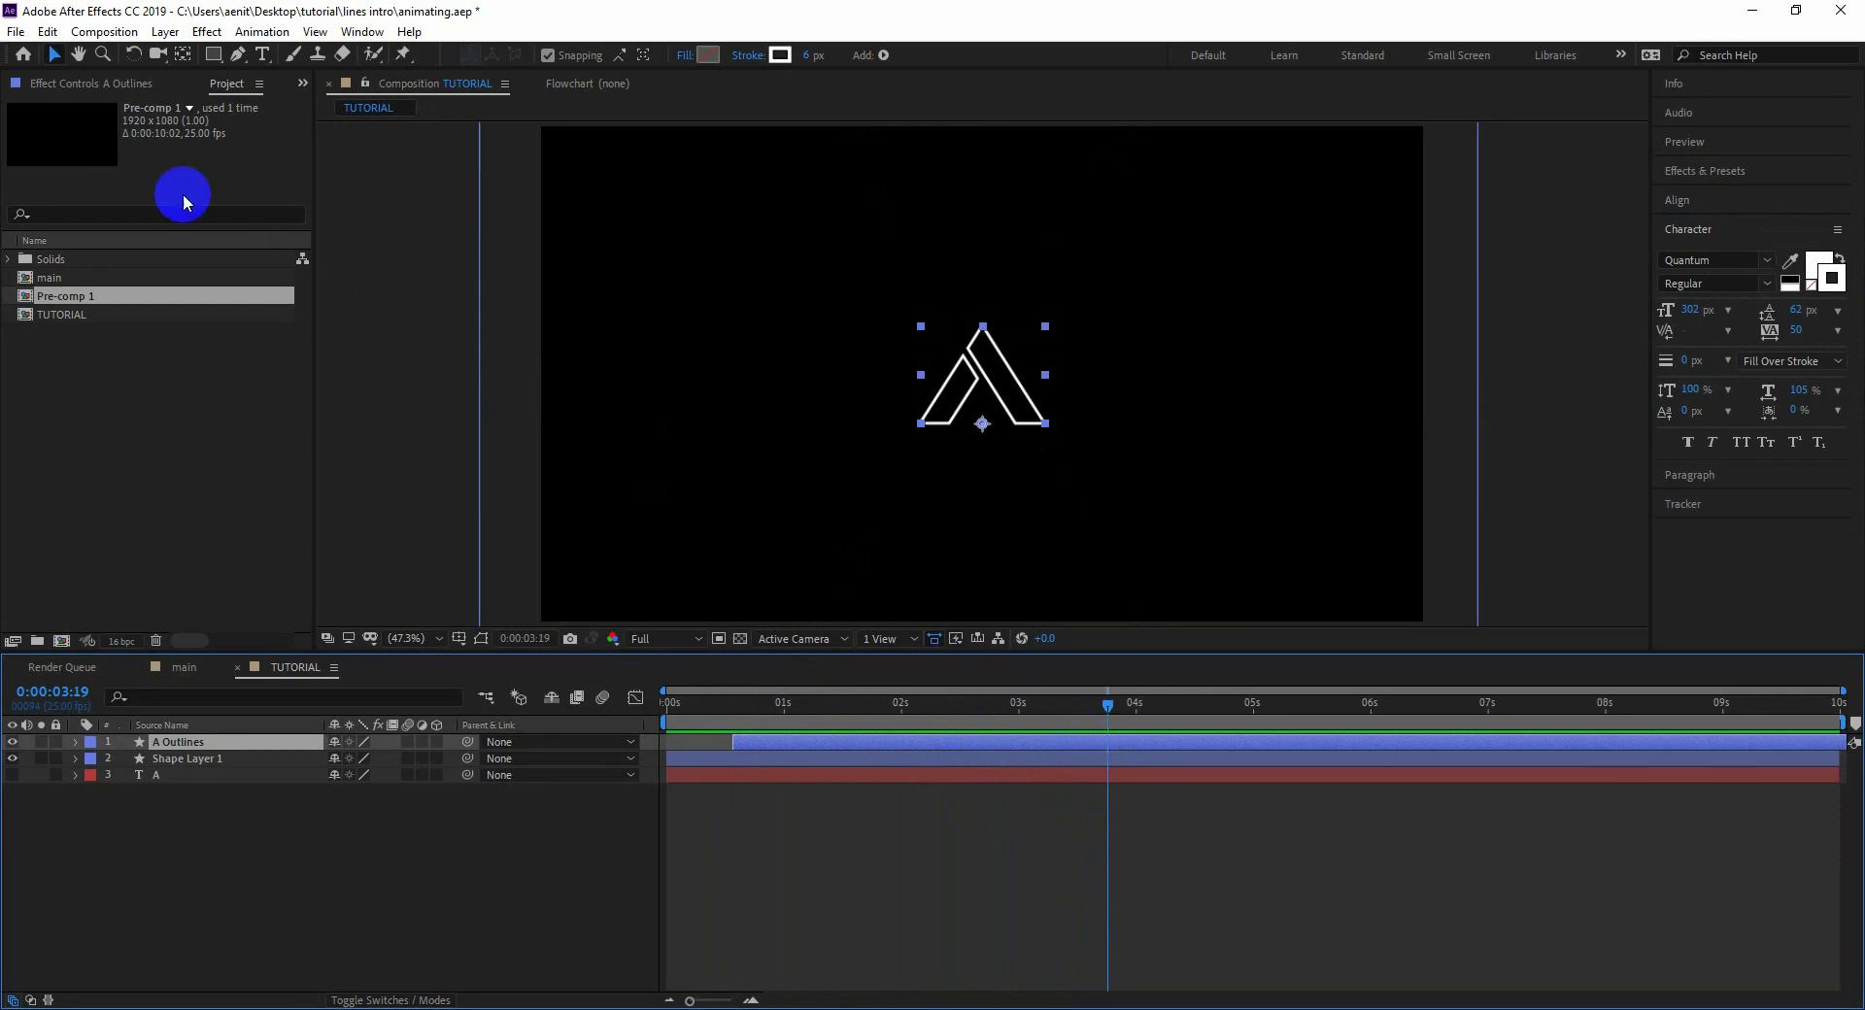
click(47, 31)
click(104, 307)
click(1154, 745)
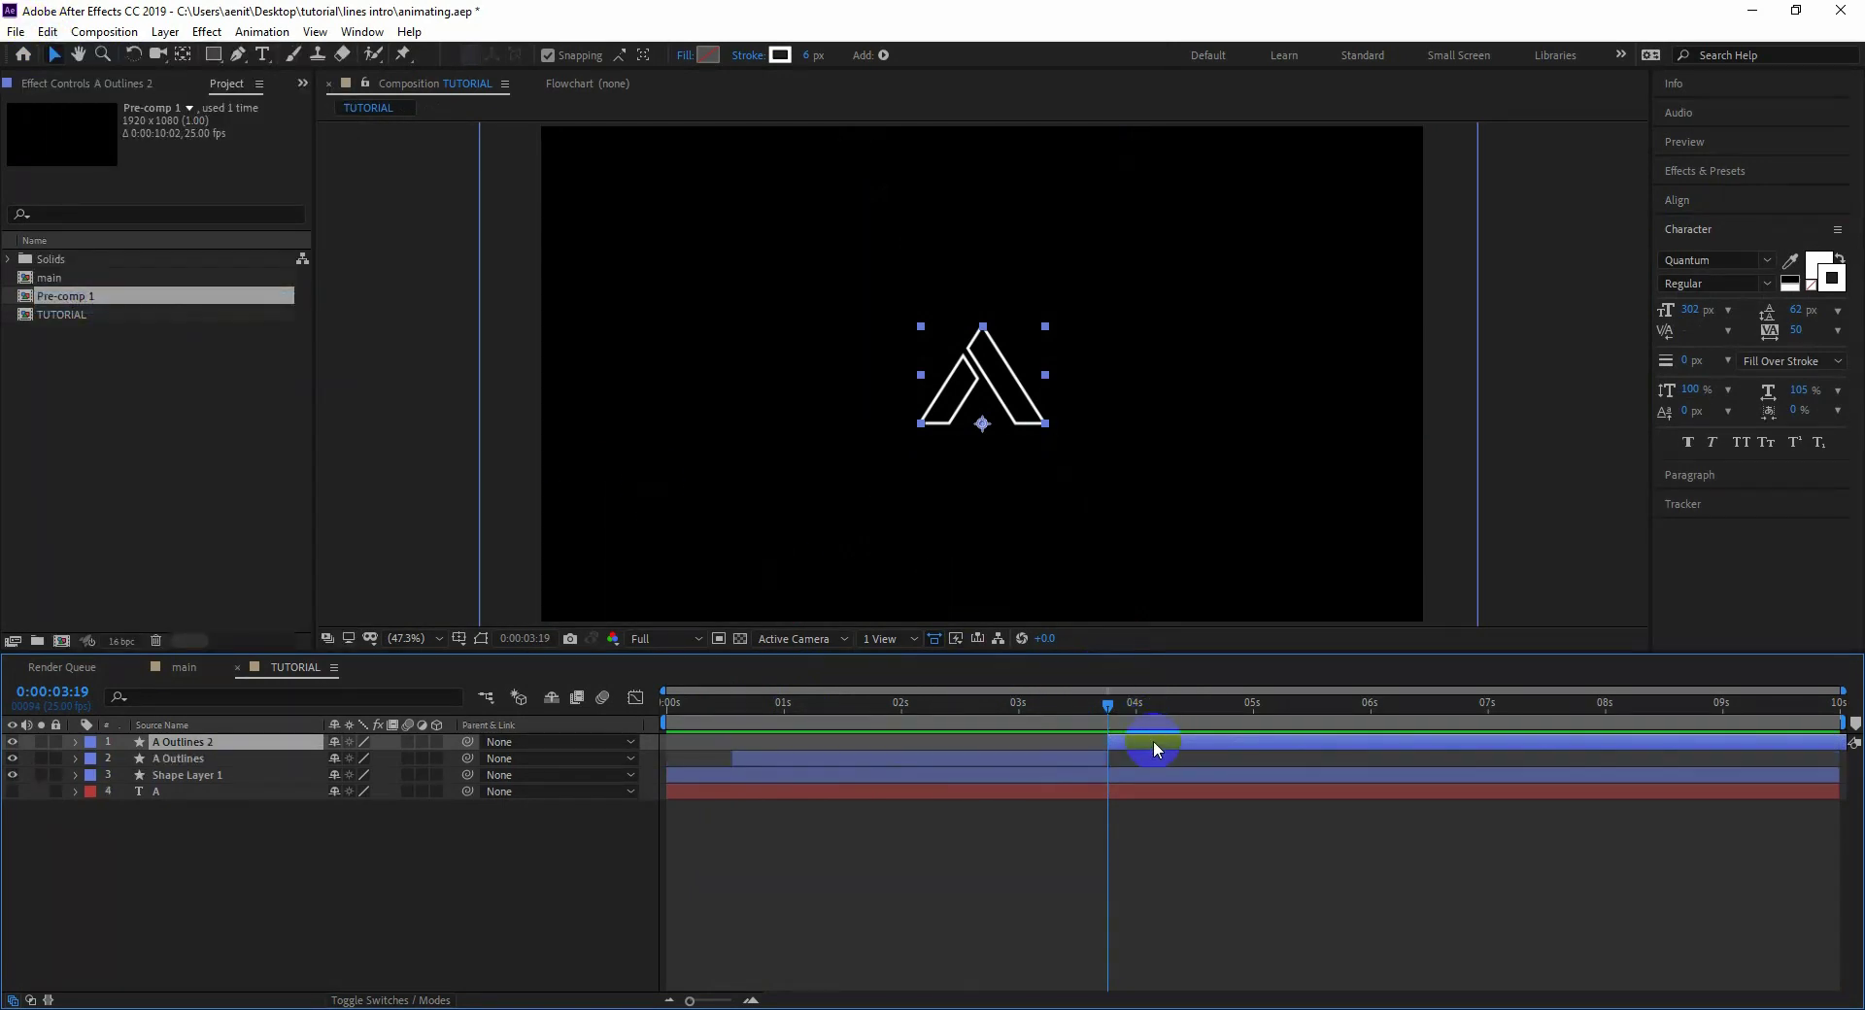
key(Delete)
- Split the A Outlines layer at 0:00:02:05 and delete the part before the split
drag(1057, 712, 925, 727)
click(895, 743)
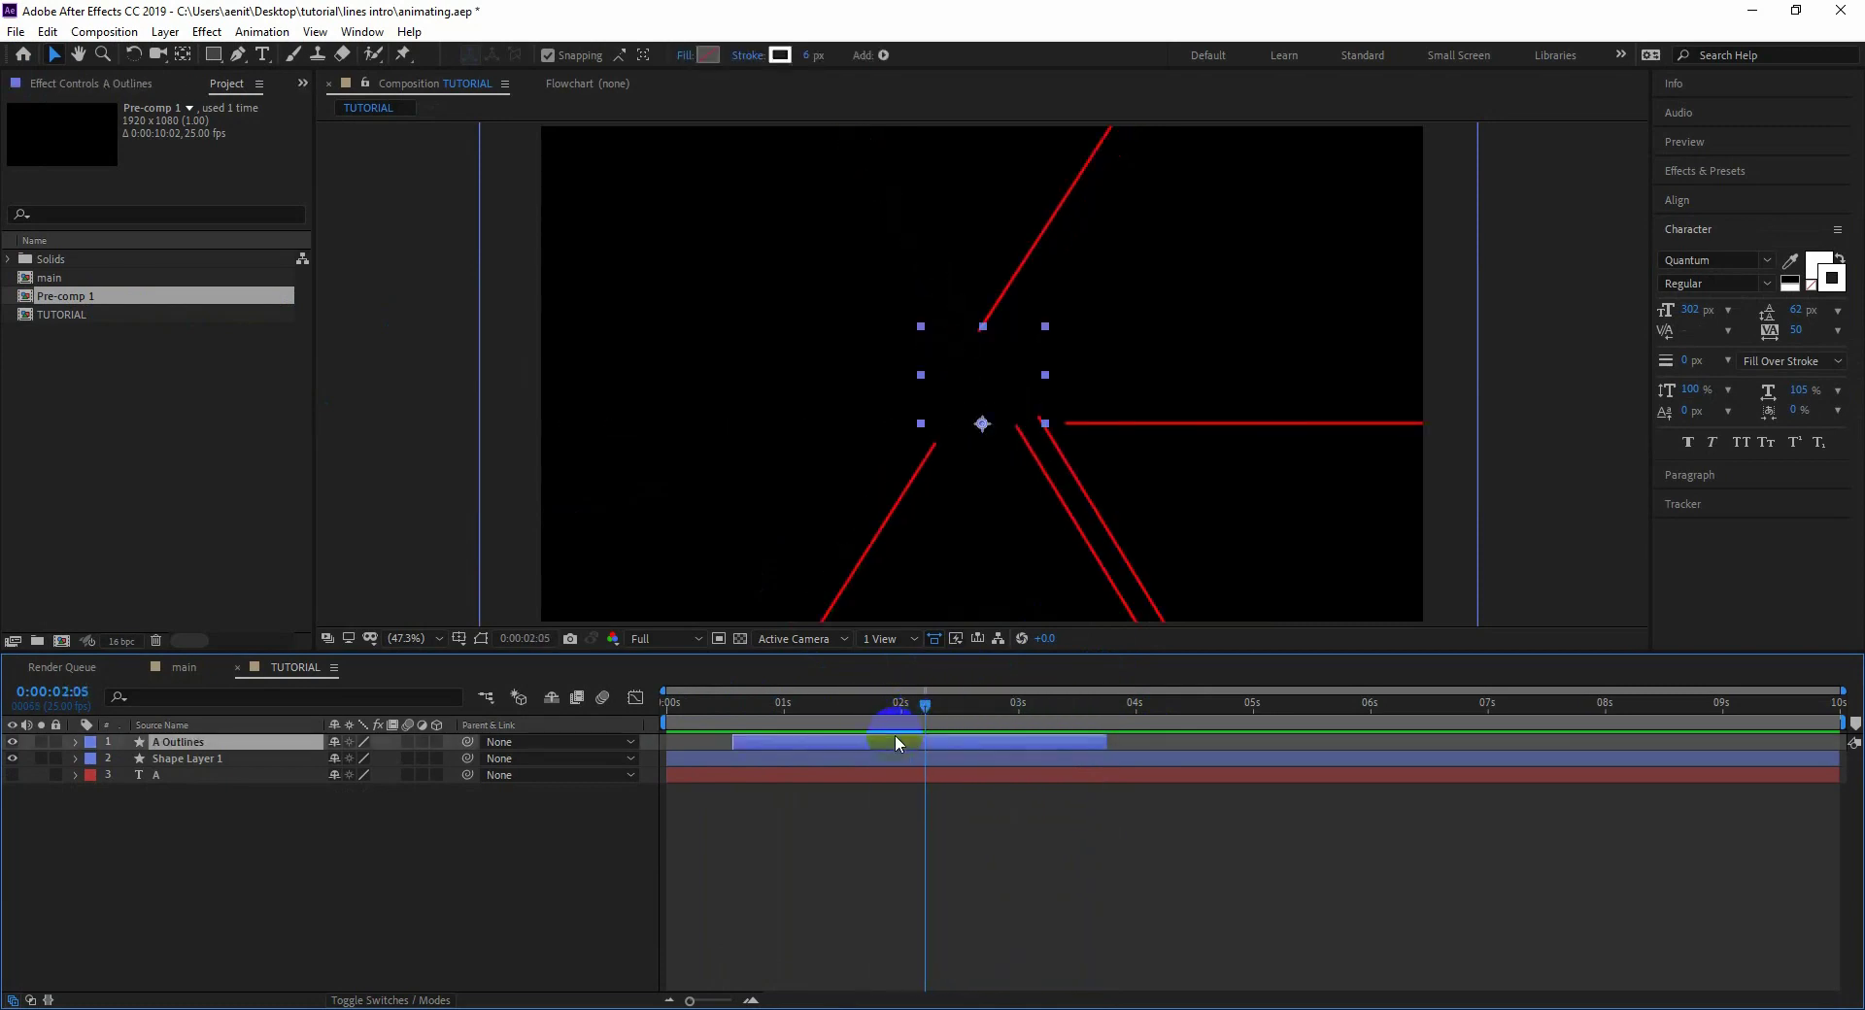
click(47, 31)
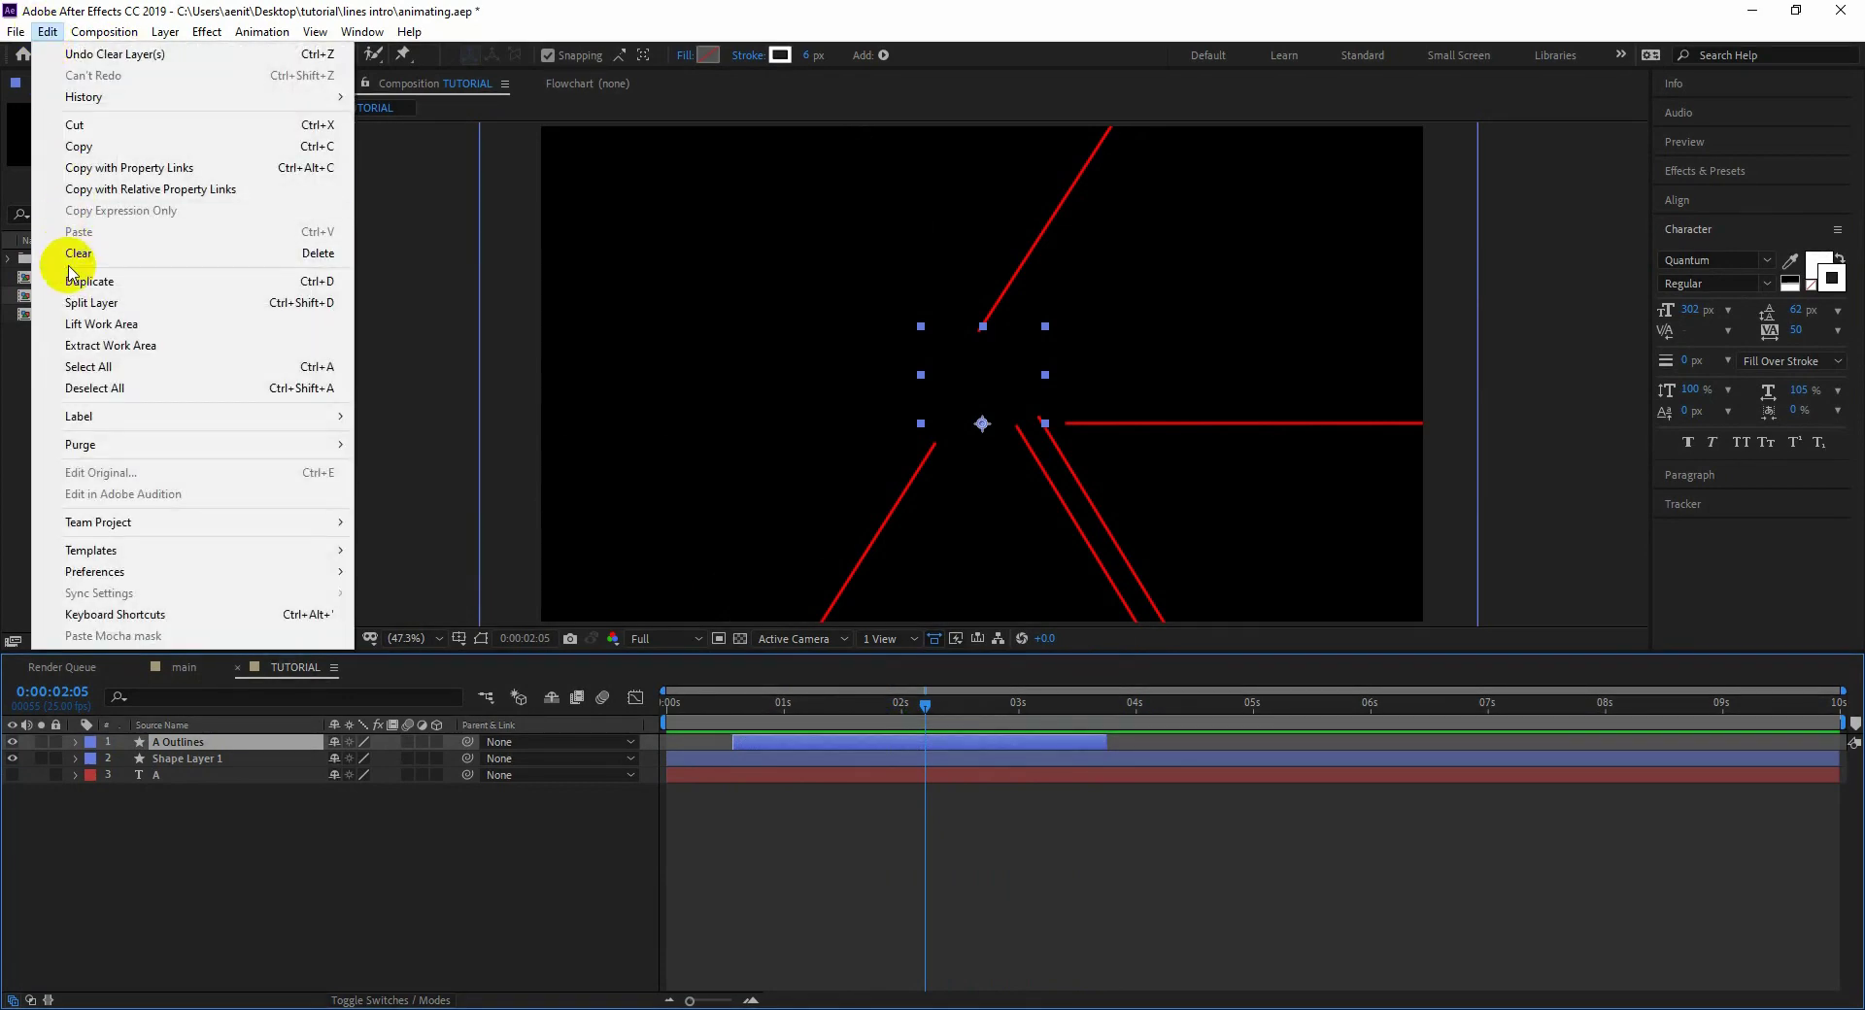
click(82, 304)
click(855, 755)
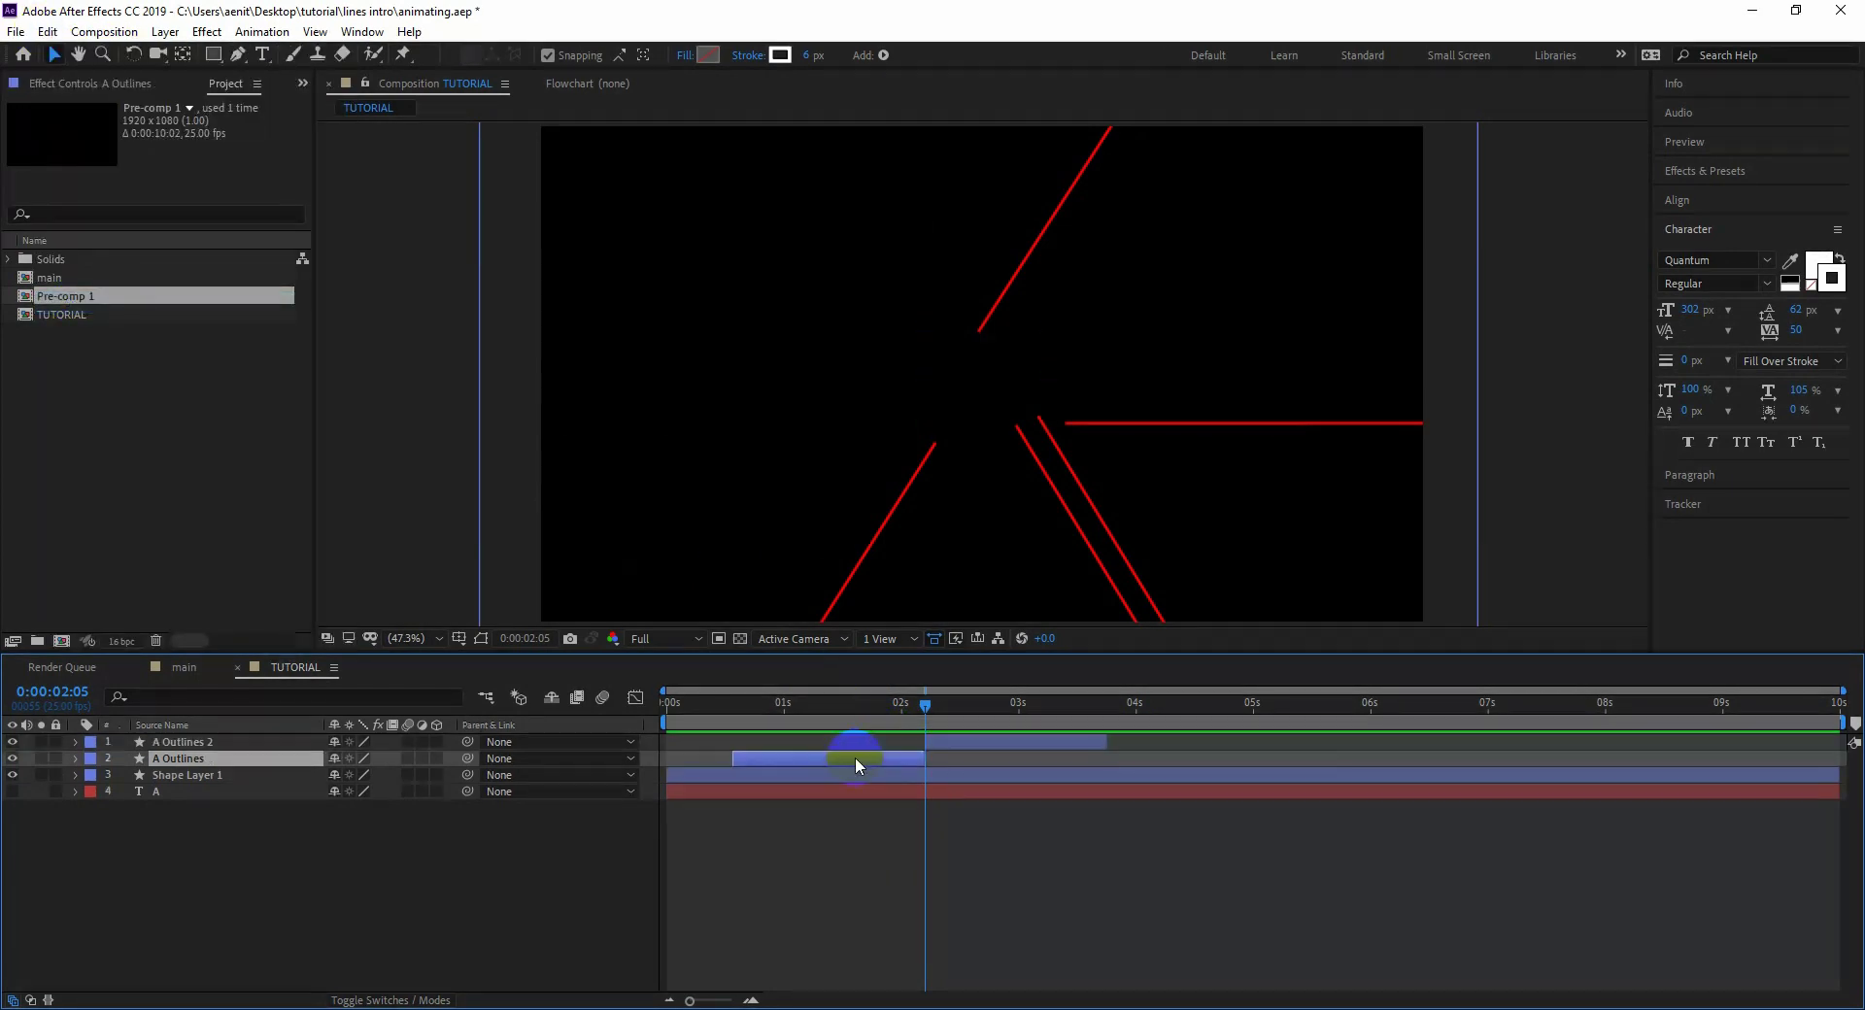
key(Delete)
- Duplicate the trimmed A Outlines 2 layer and time-reverse the copy
drag(924, 703, 991, 721)
click(987, 741)
click(1010, 742)
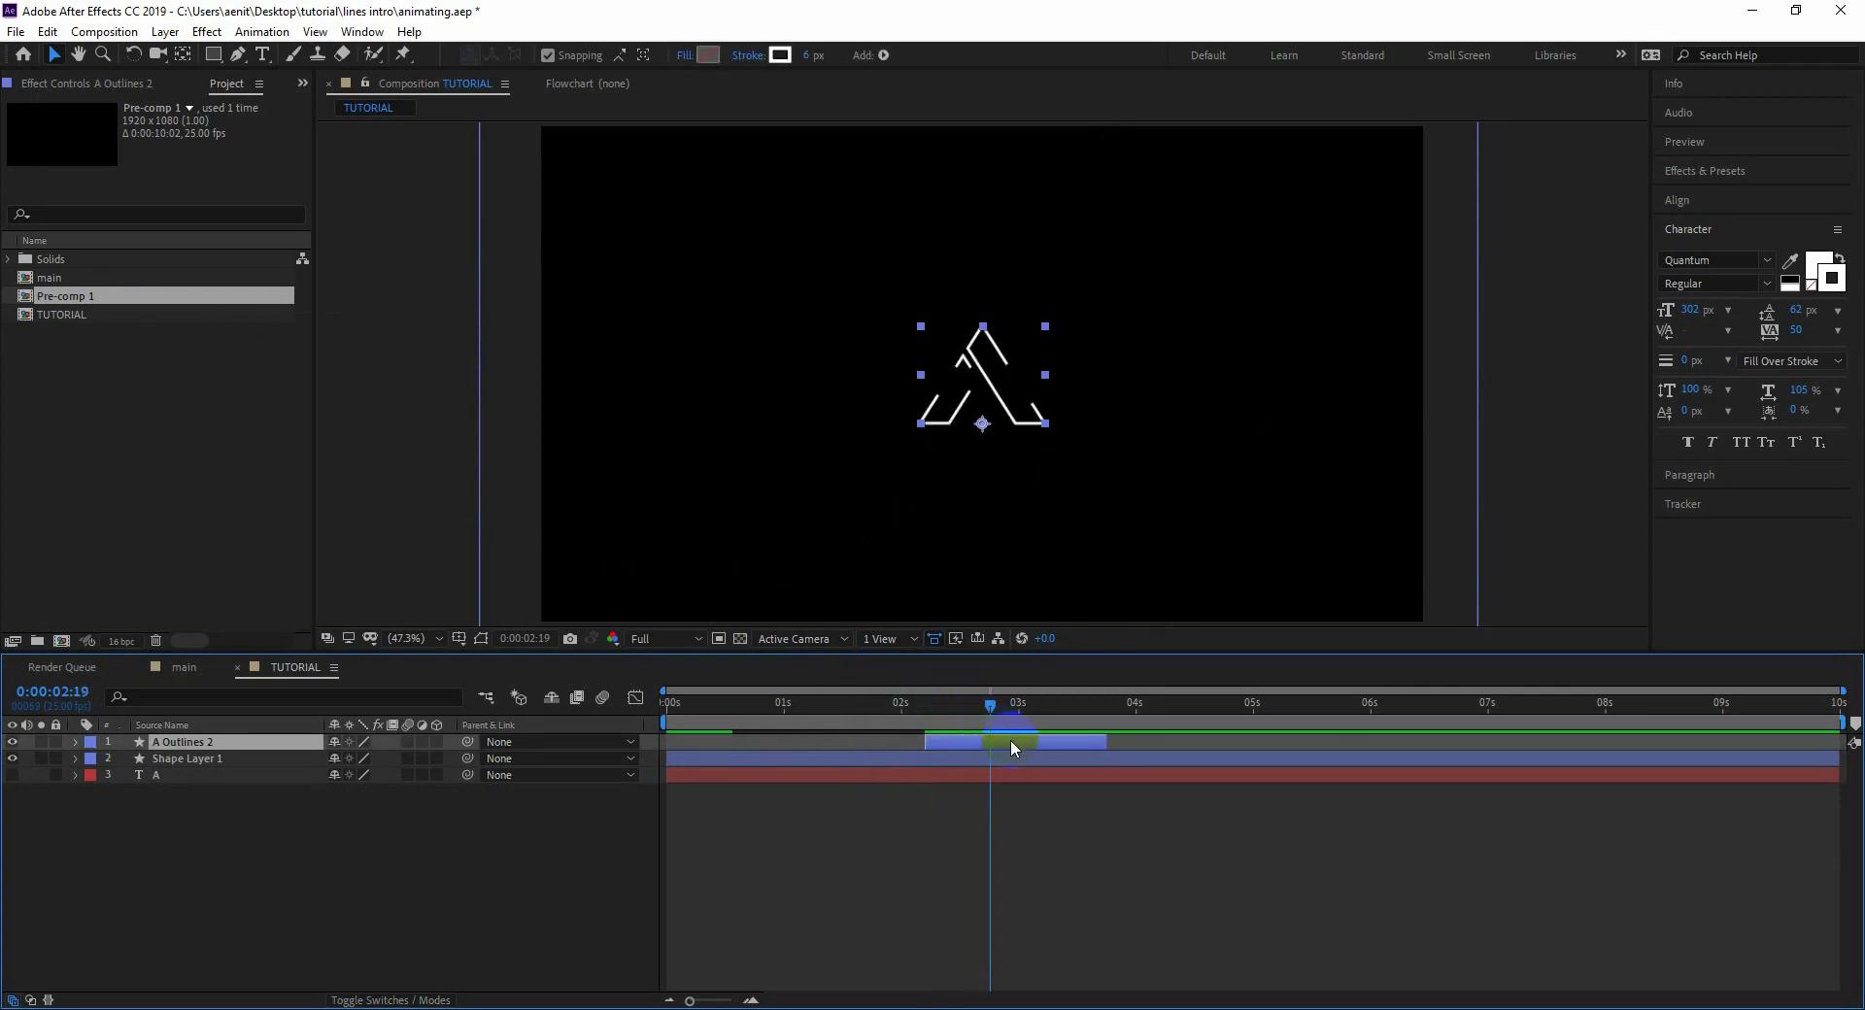
key(ctrl+d)
right_click(1011, 742)
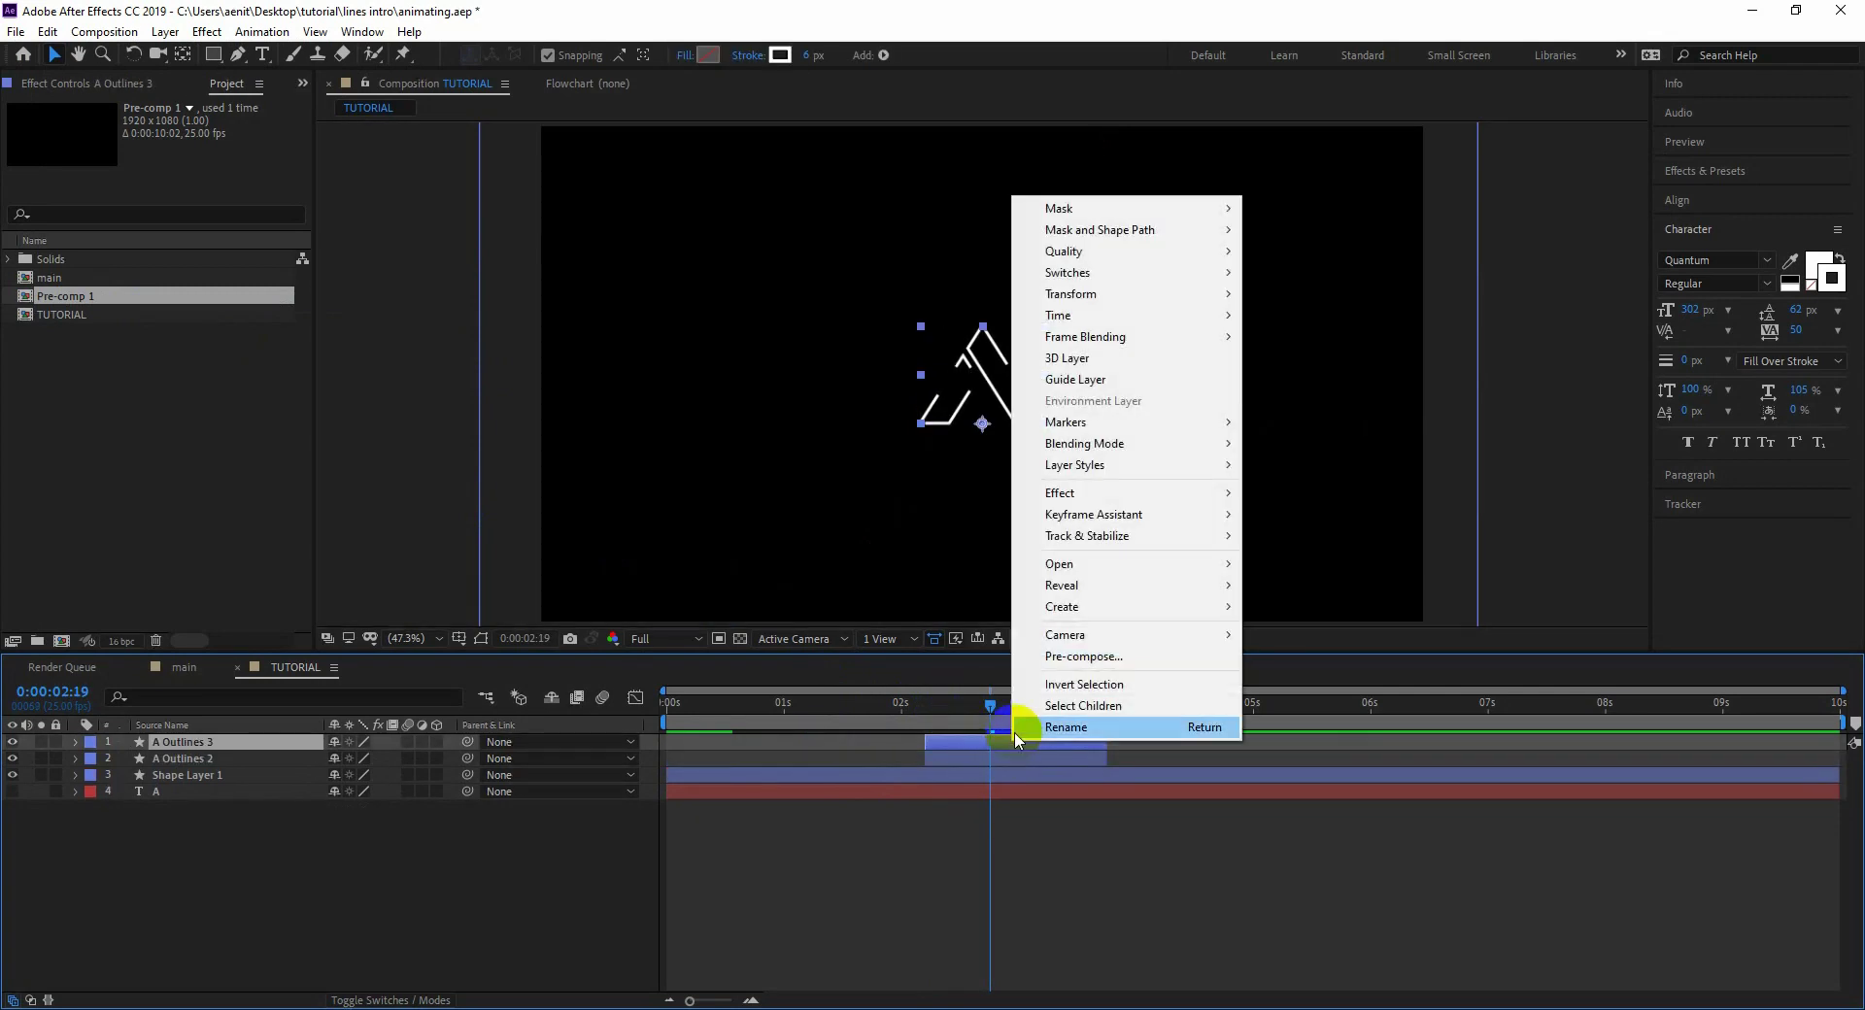
mouse_move(1115, 318)
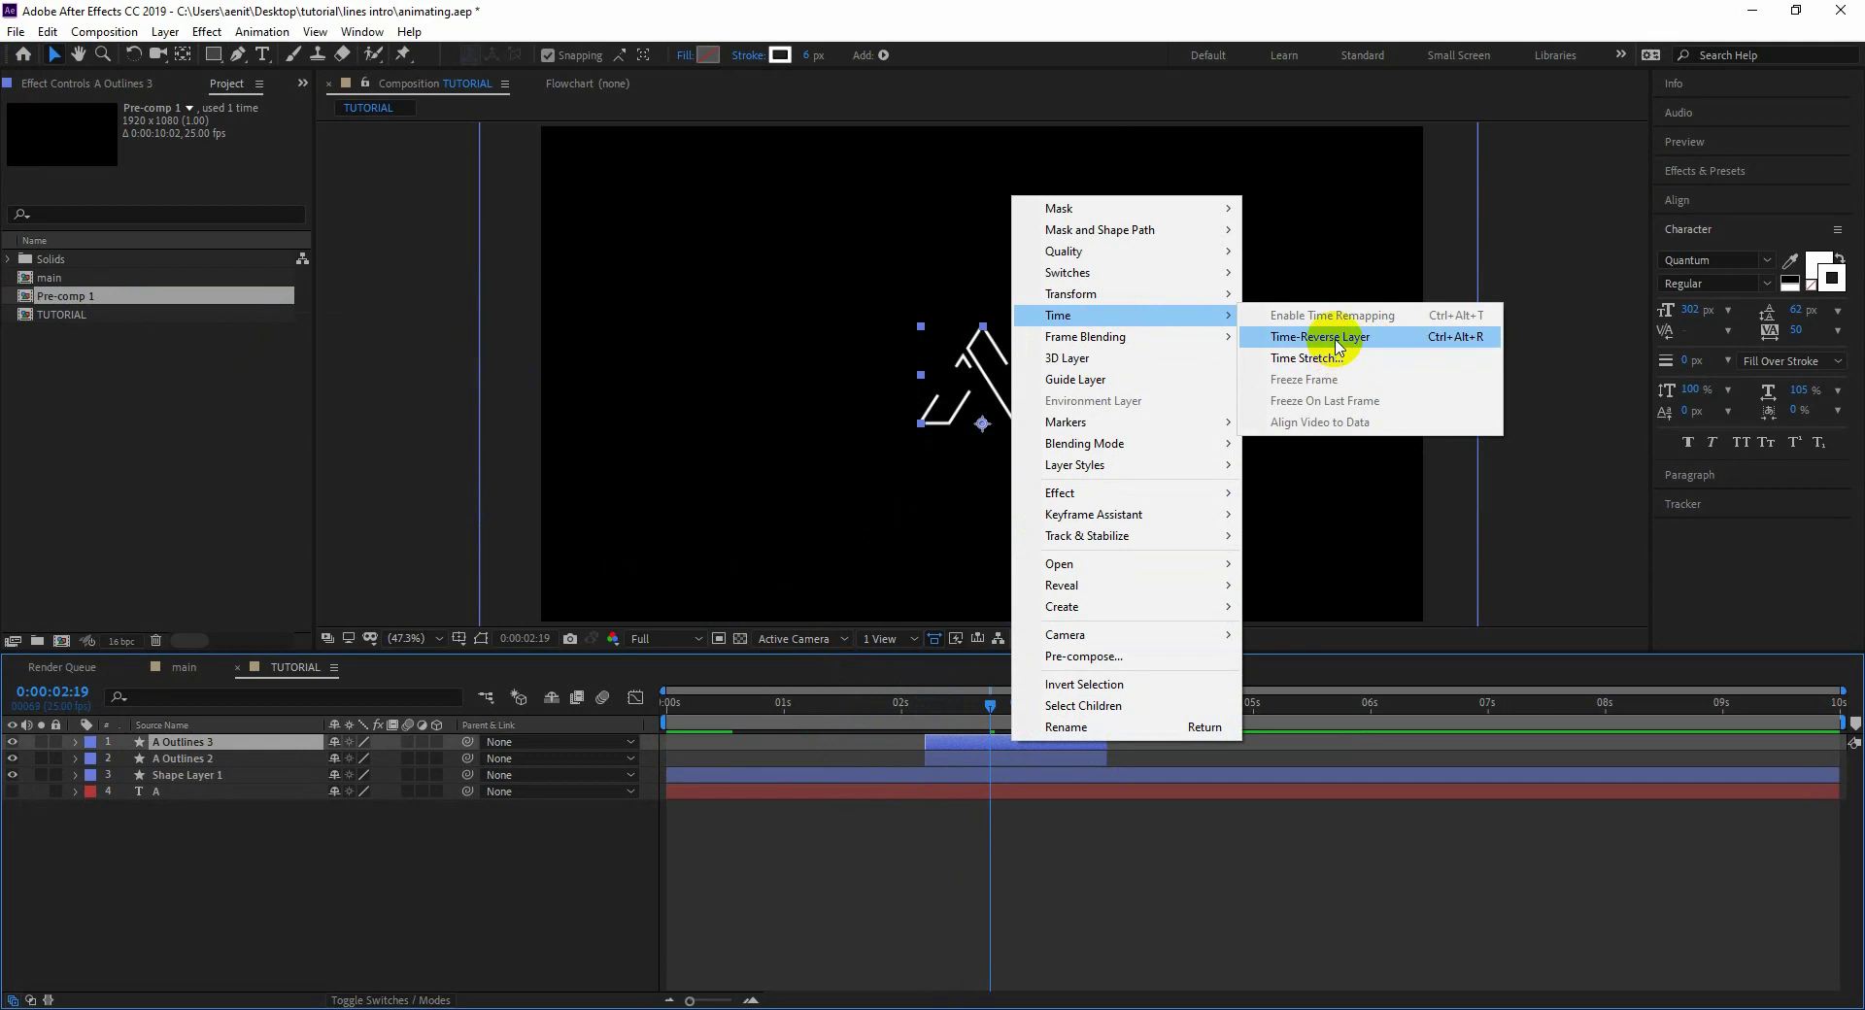
click(1335, 340)
- Shift the reversed A Outlines copy so it starts just before A Outlines 2 ends, at about 3.7 seconds, and scrub the animation
drag(975, 737, 1144, 807)
drag(1022, 706, 907, 793)
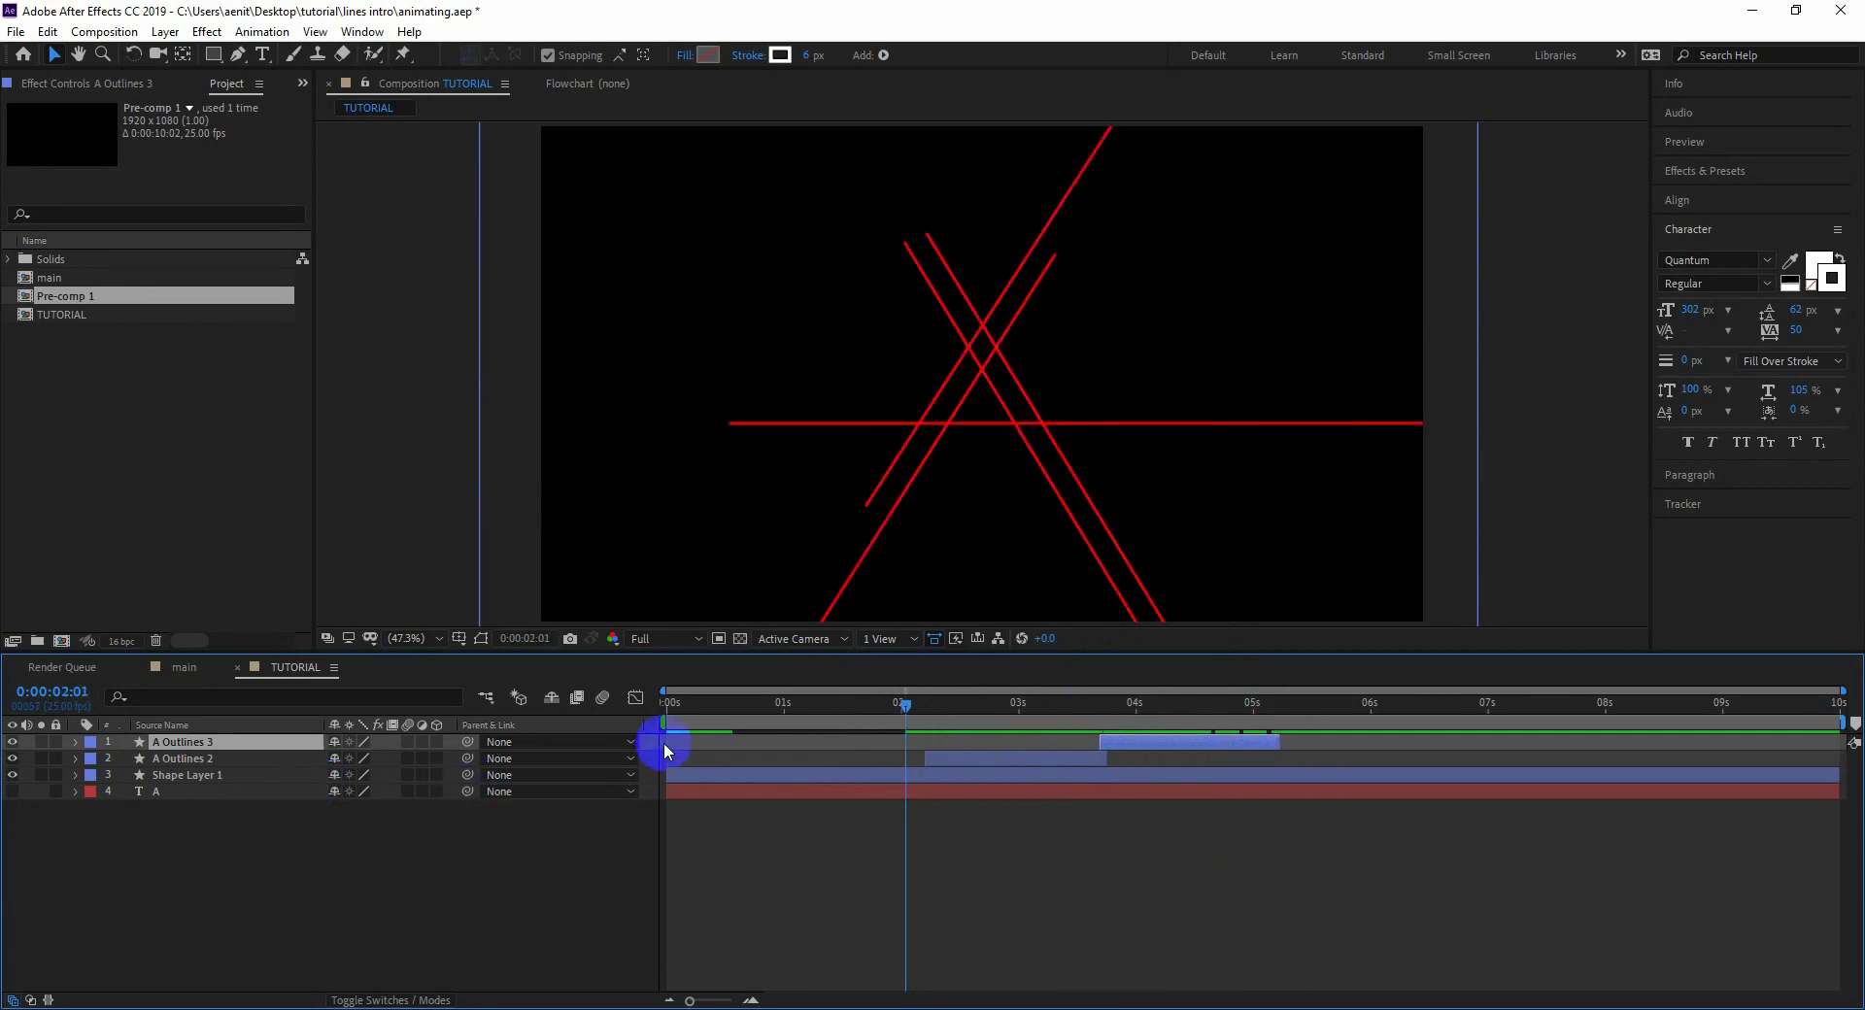
- Duplicate Shape Layer 1 and shift the copy about two frames later in time
click(741, 777)
drag(688, 717, 661, 704)
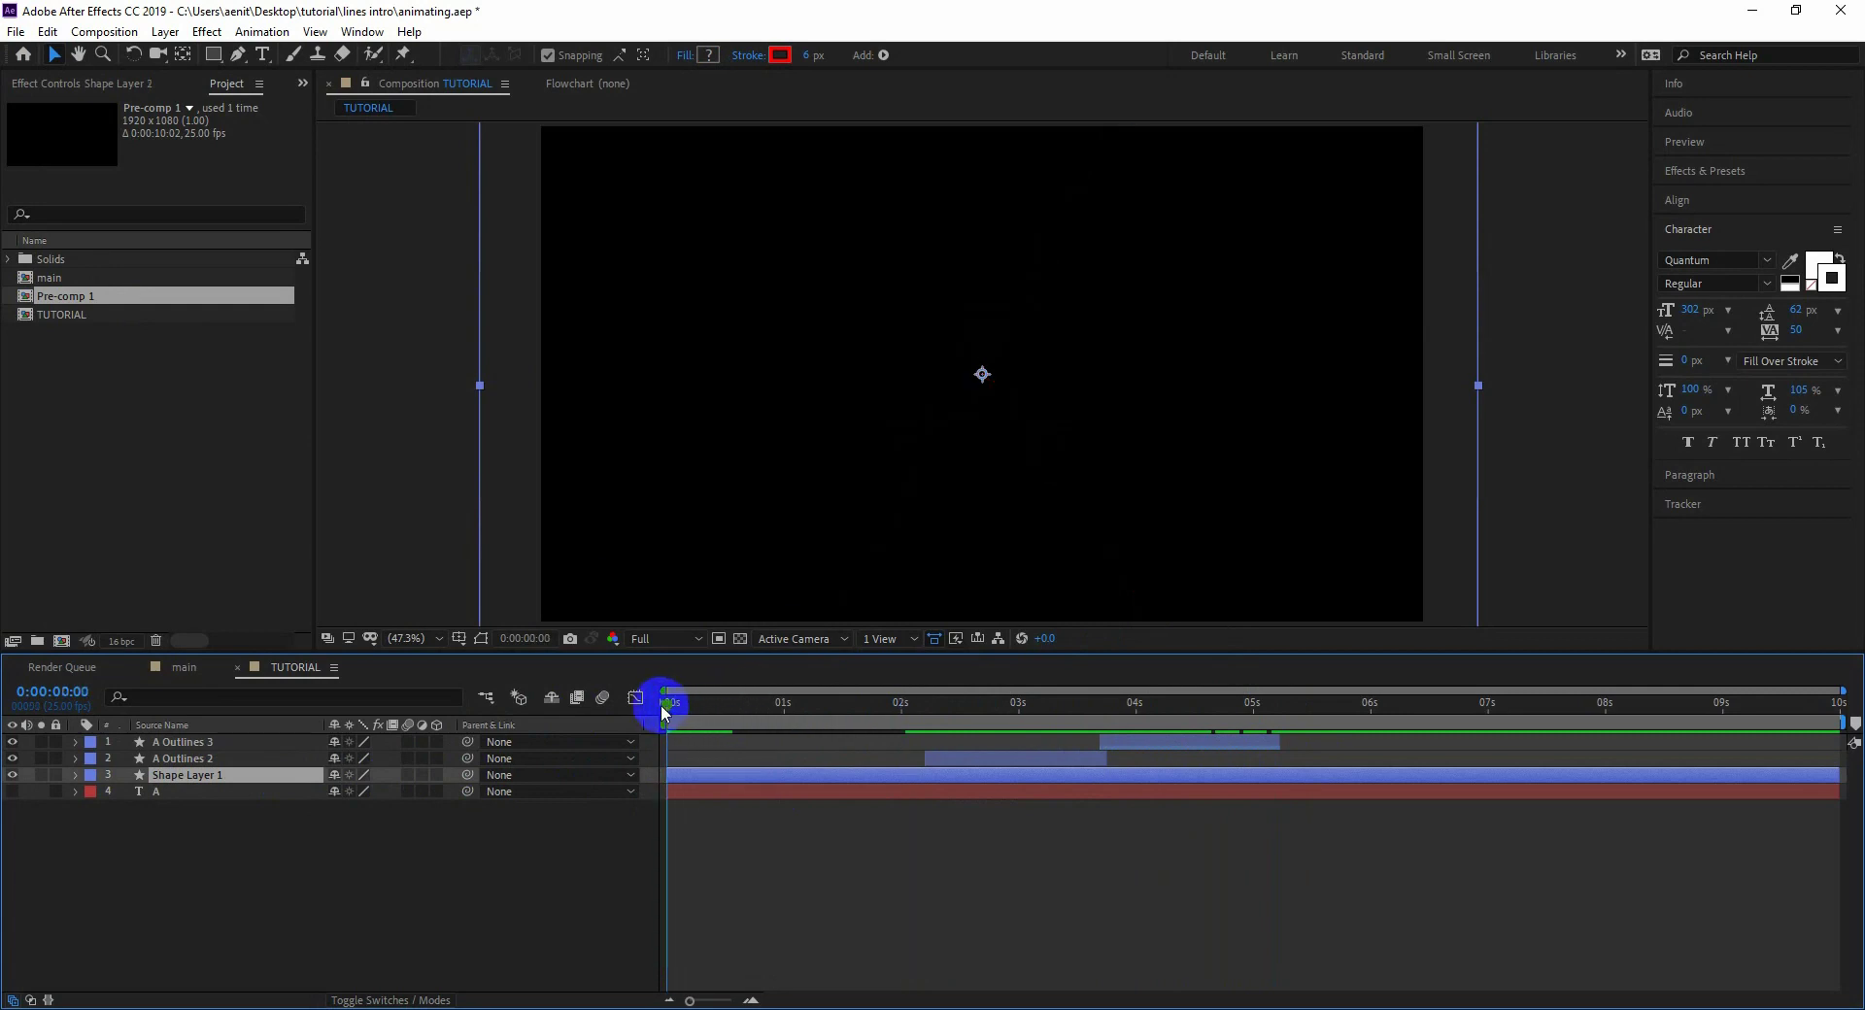
key(ctrl+d)
mouse_move(690, 1000)
mouse_down()
mouse_move(731, 1000)
mouse_move(685, 1001)
mouse_up()
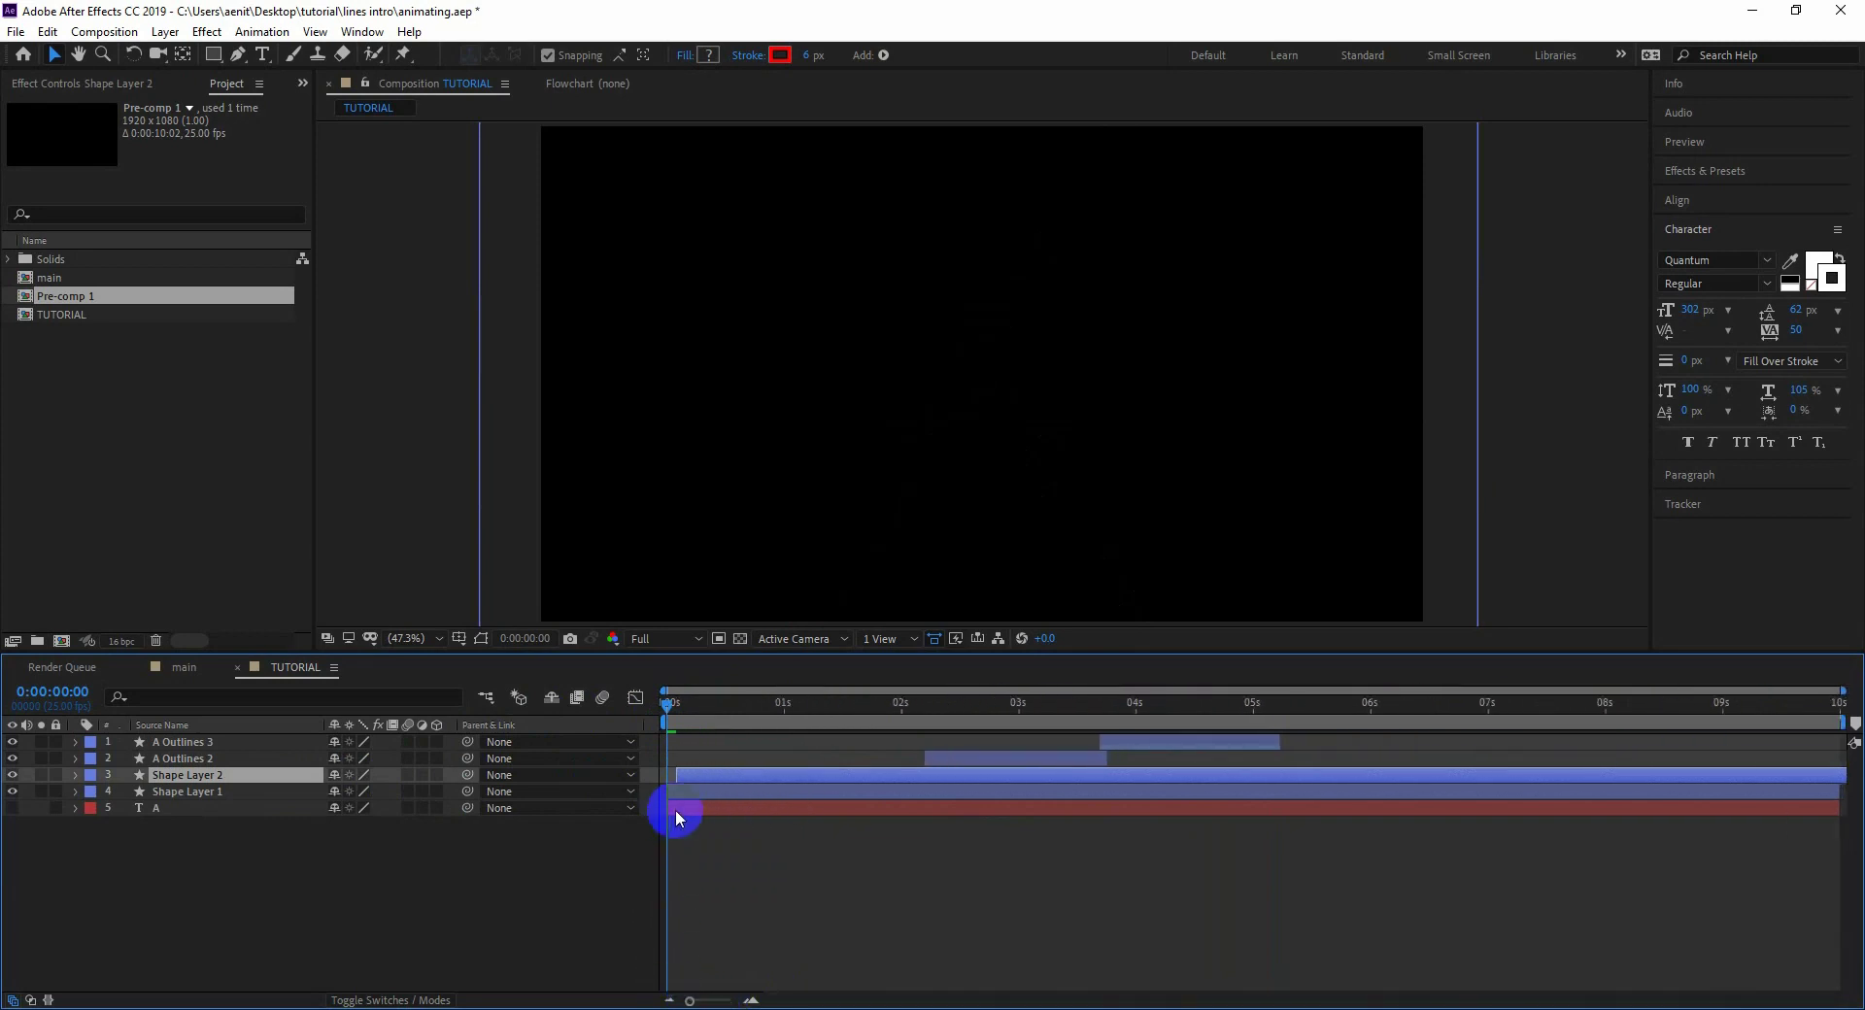
- Set the stroke colour of Shape Layer 2 to white and preview the animation from the beginning
click(780, 54)
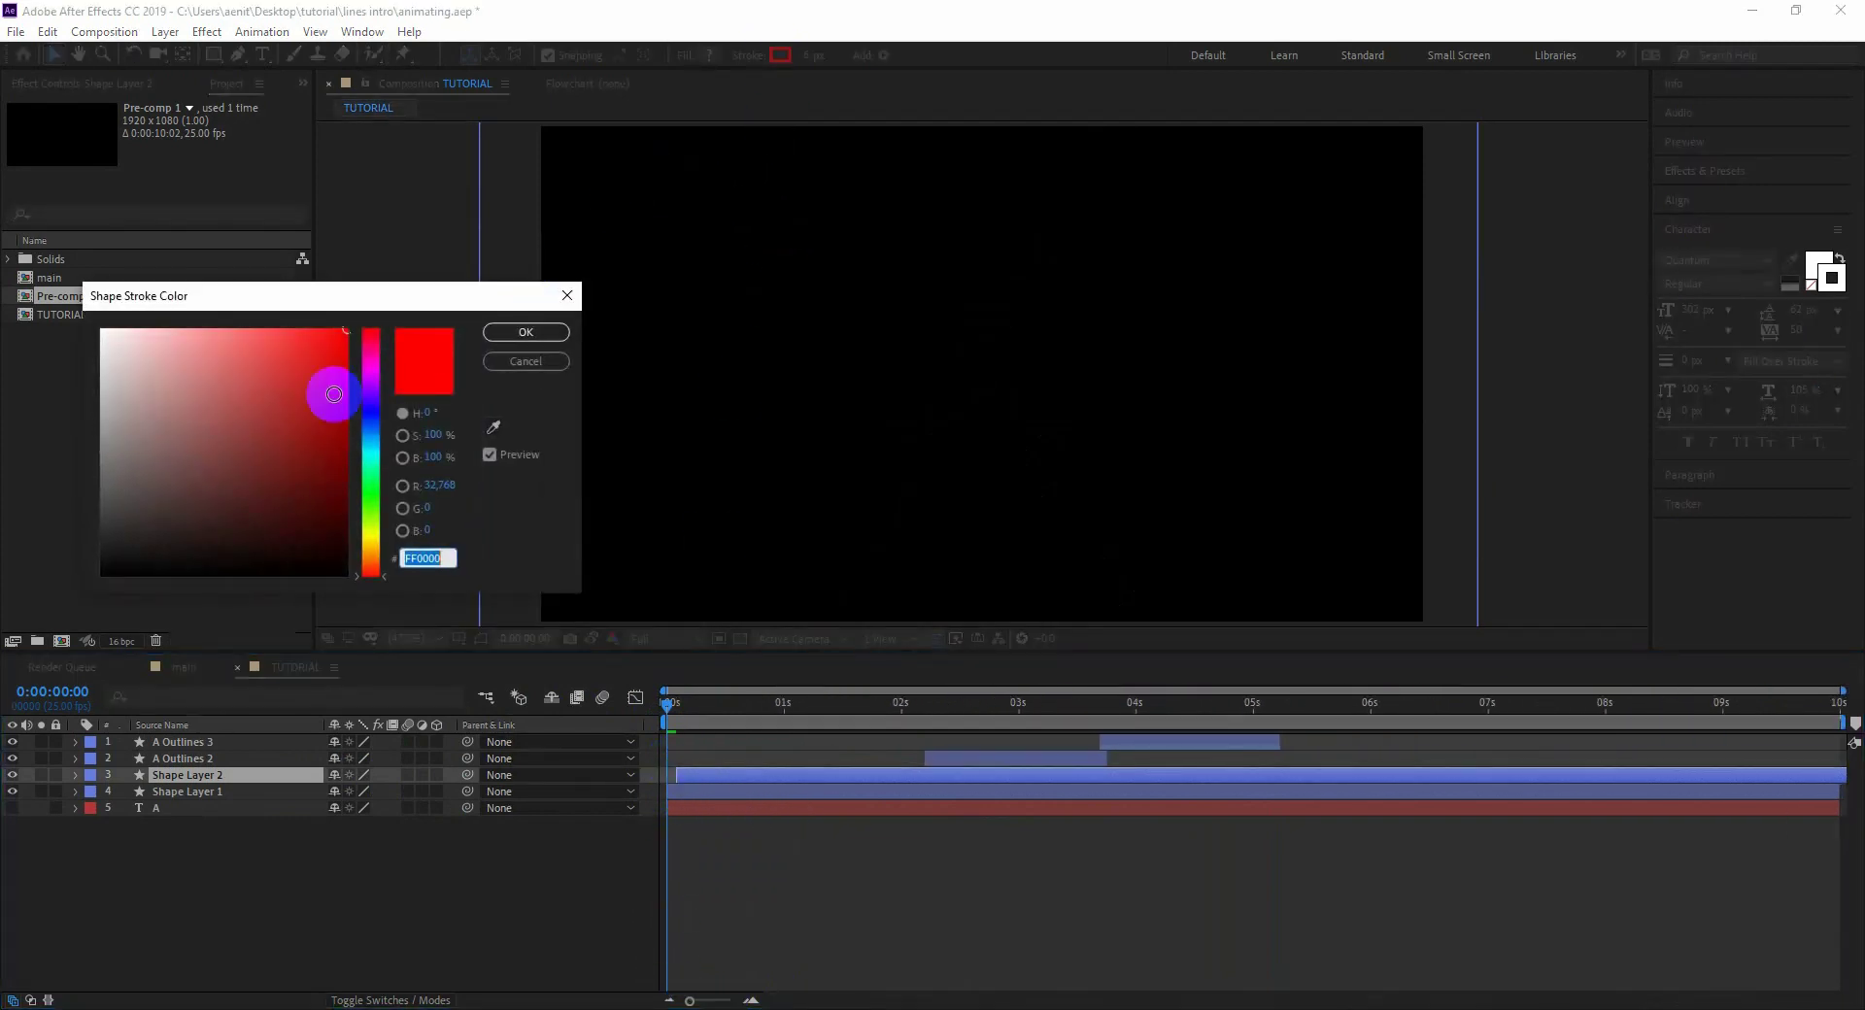
drag(333, 395, 91, 279)
click(525, 332)
key(space)
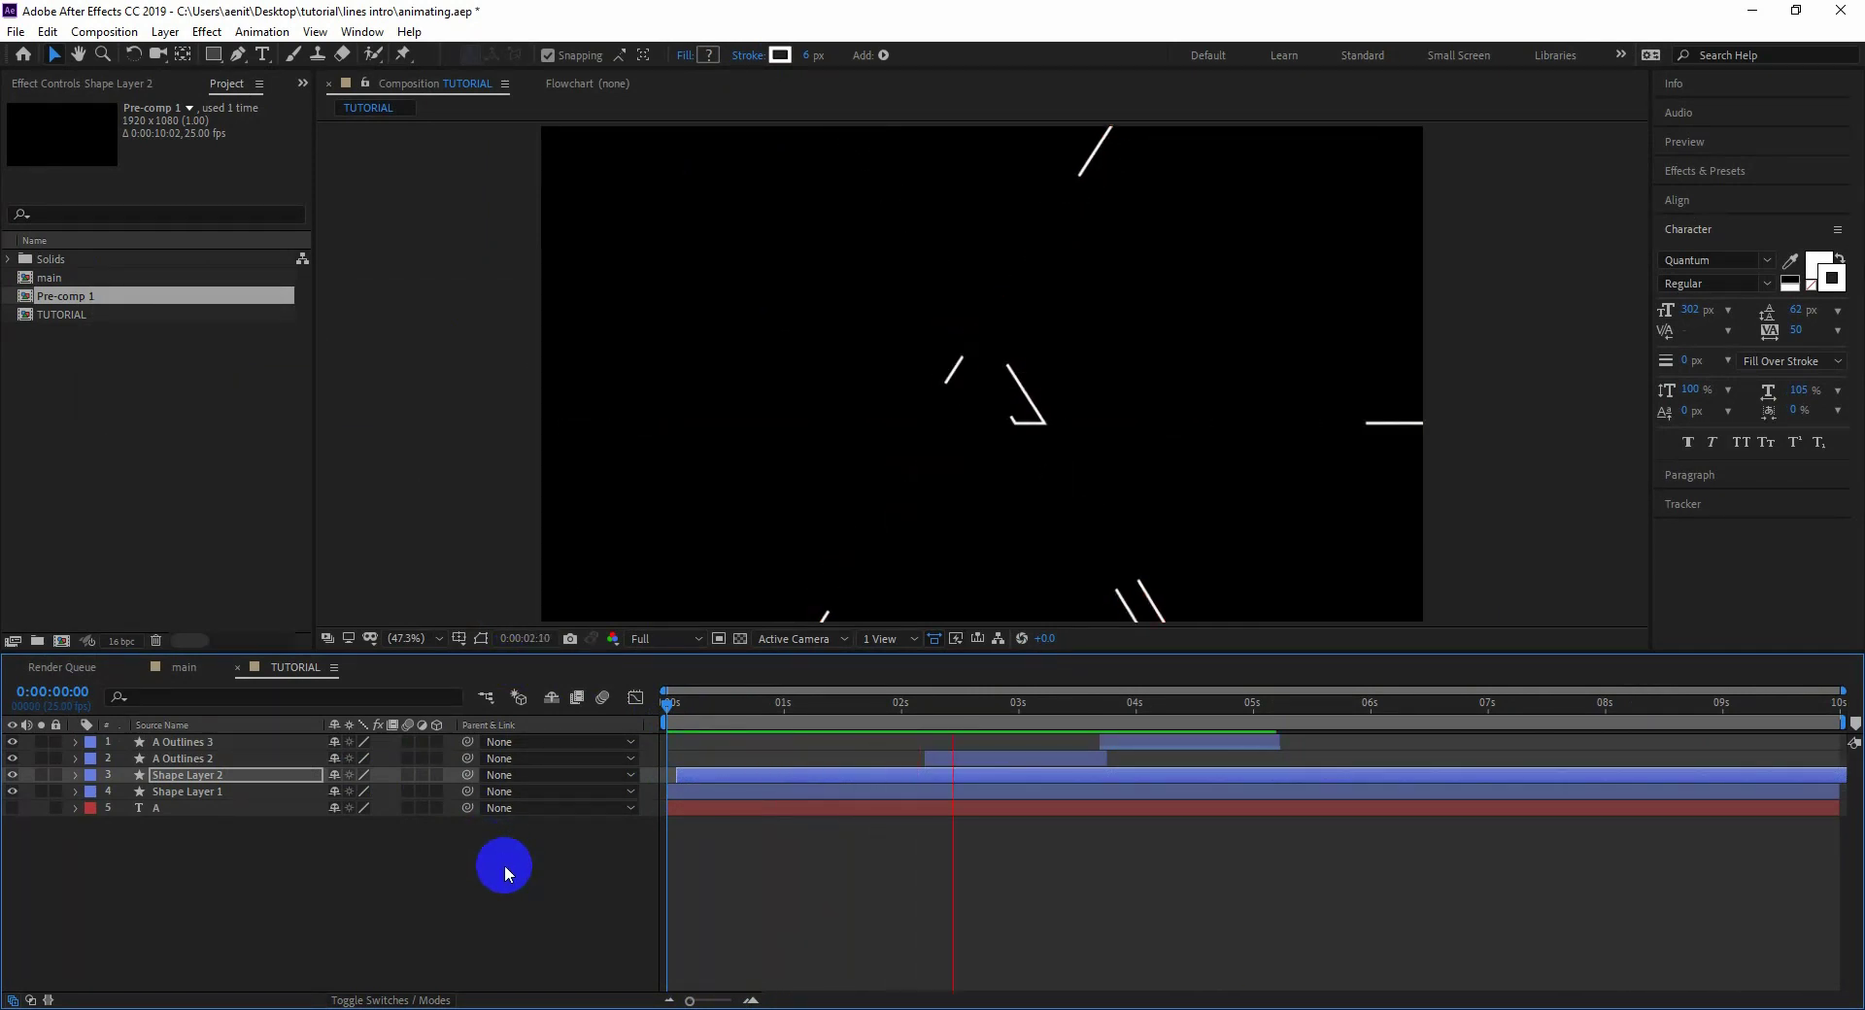
drag(720, 707, 645, 716)
key(space)
drag(757, 729, 712, 731)
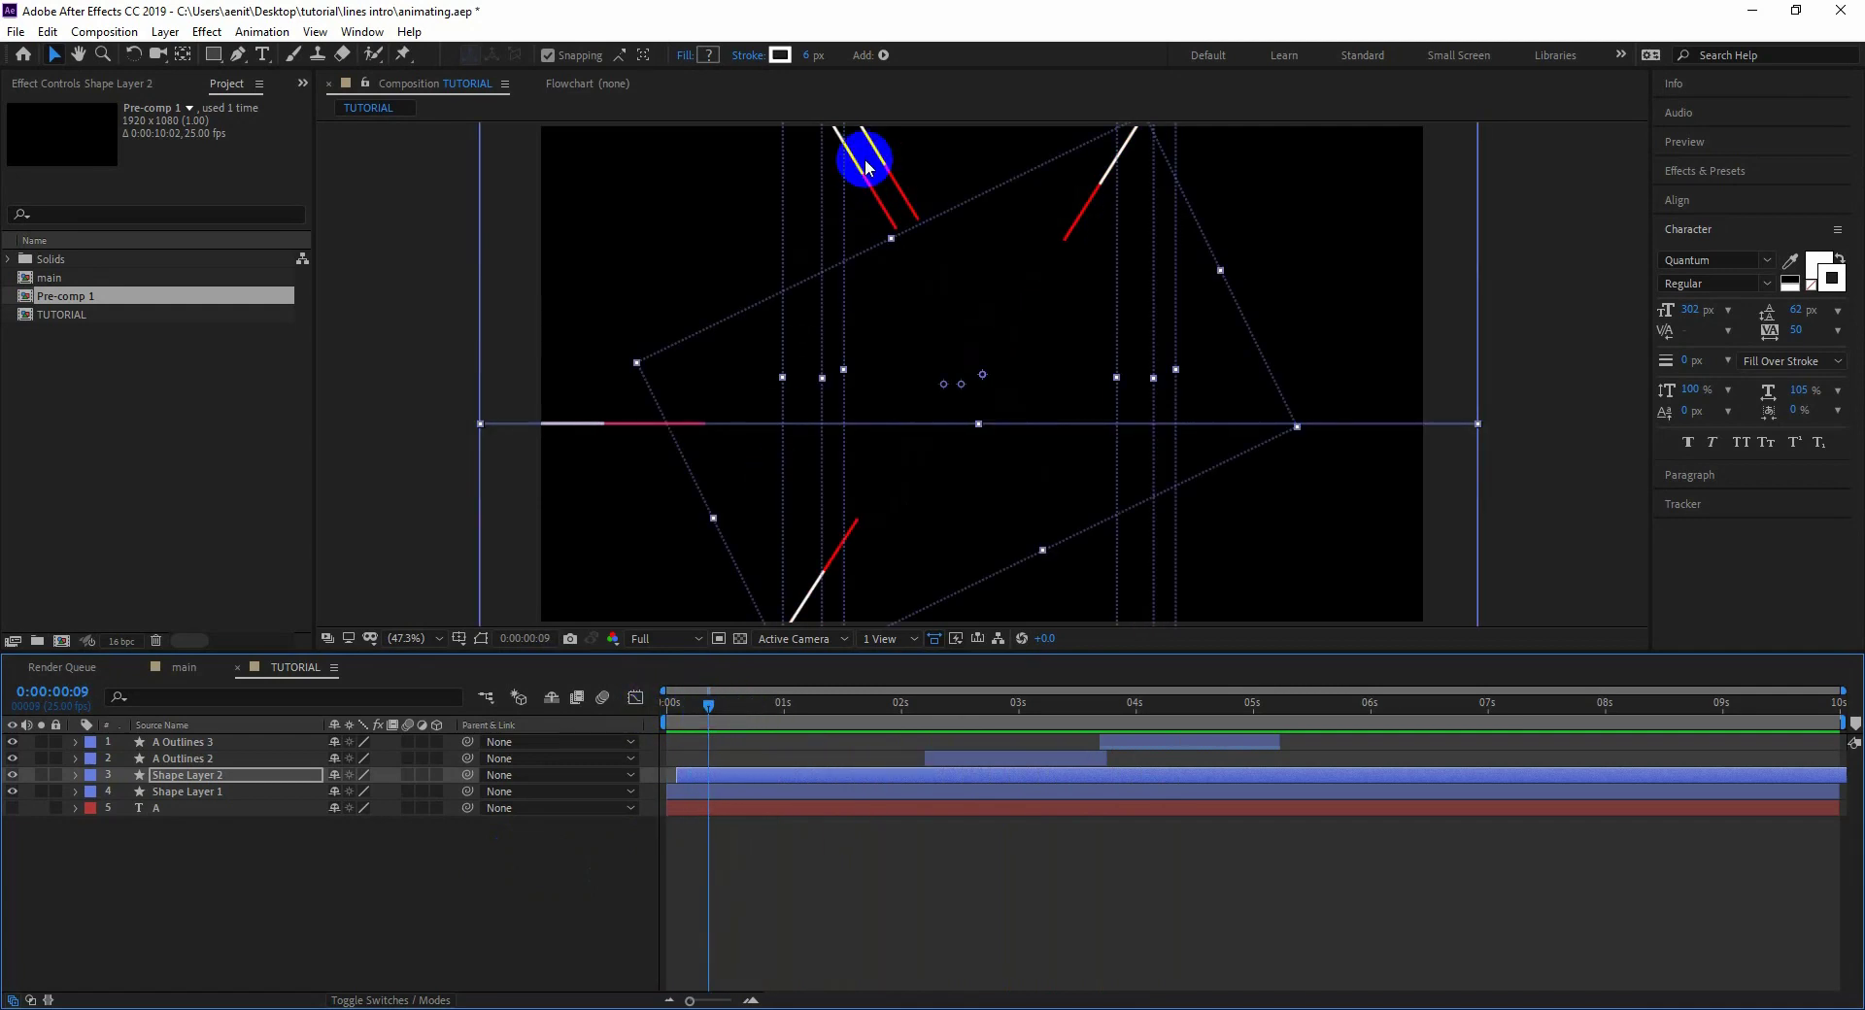
- Set the stroke colour of Shape Layer 2 to red FF0000
click(741, 357)
click(780, 55)
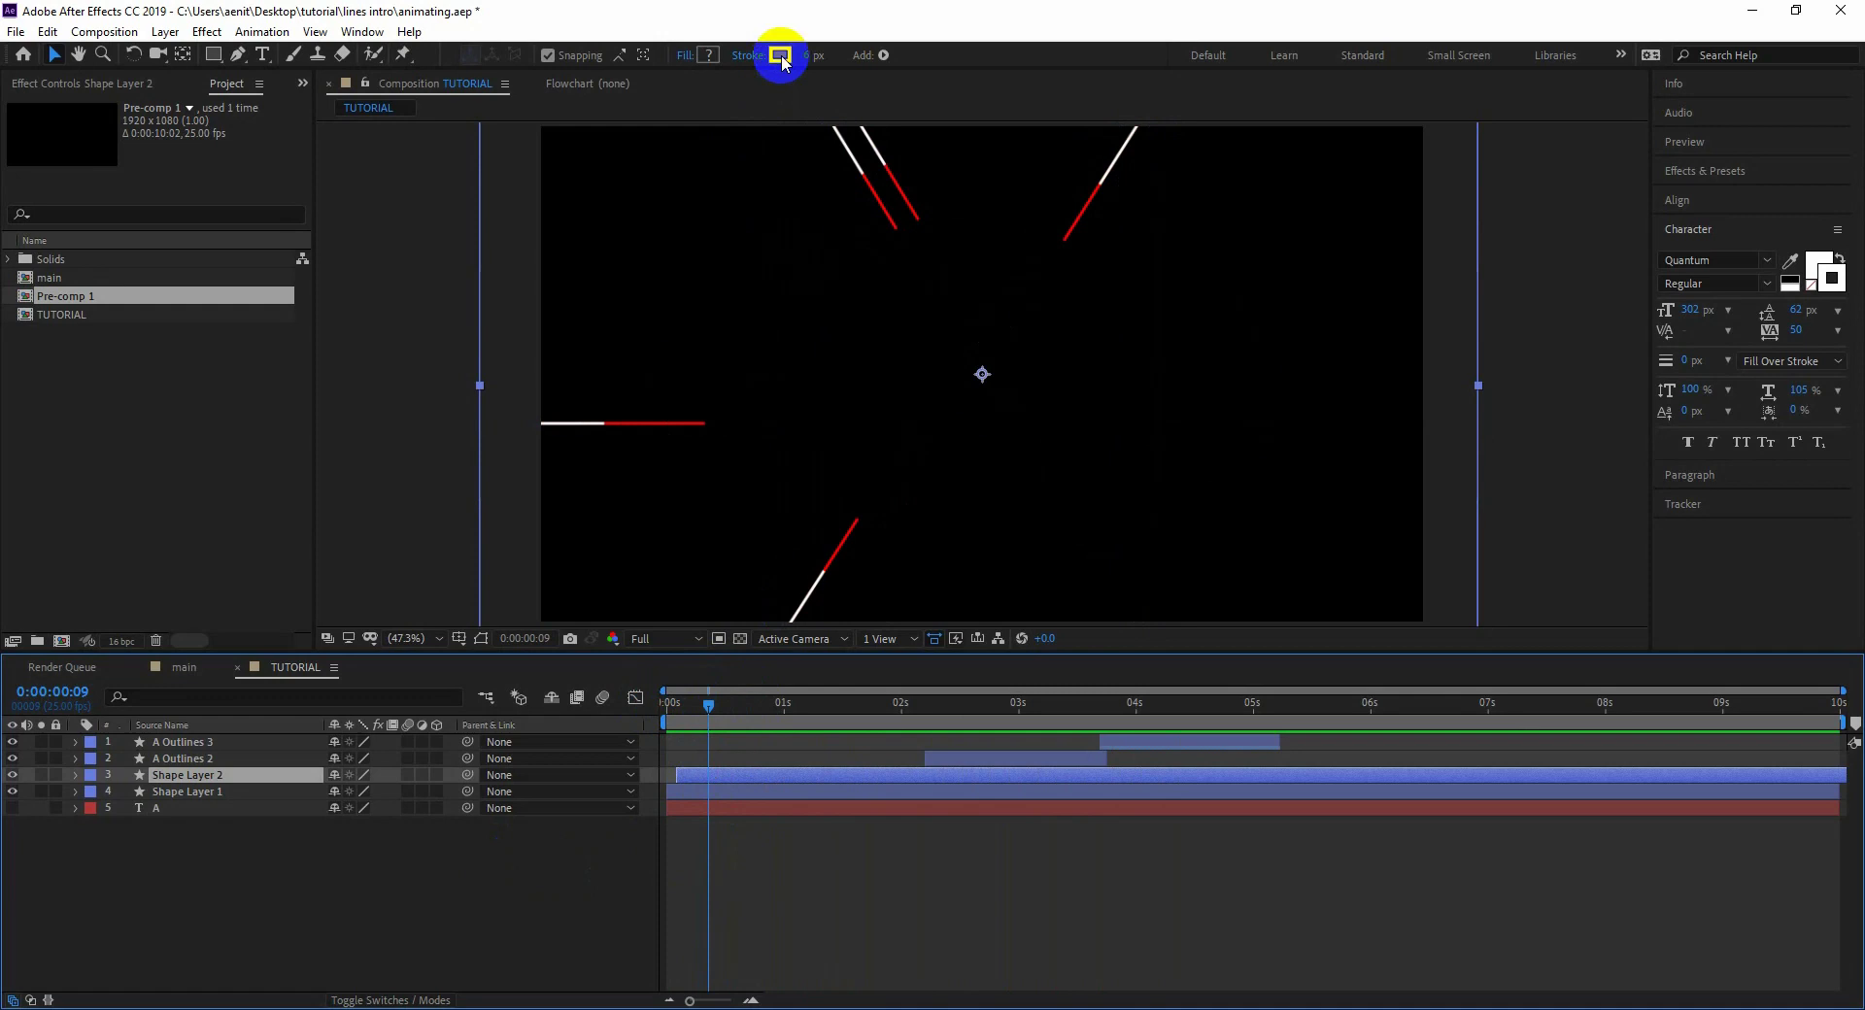
drag(275, 408, 385, 334)
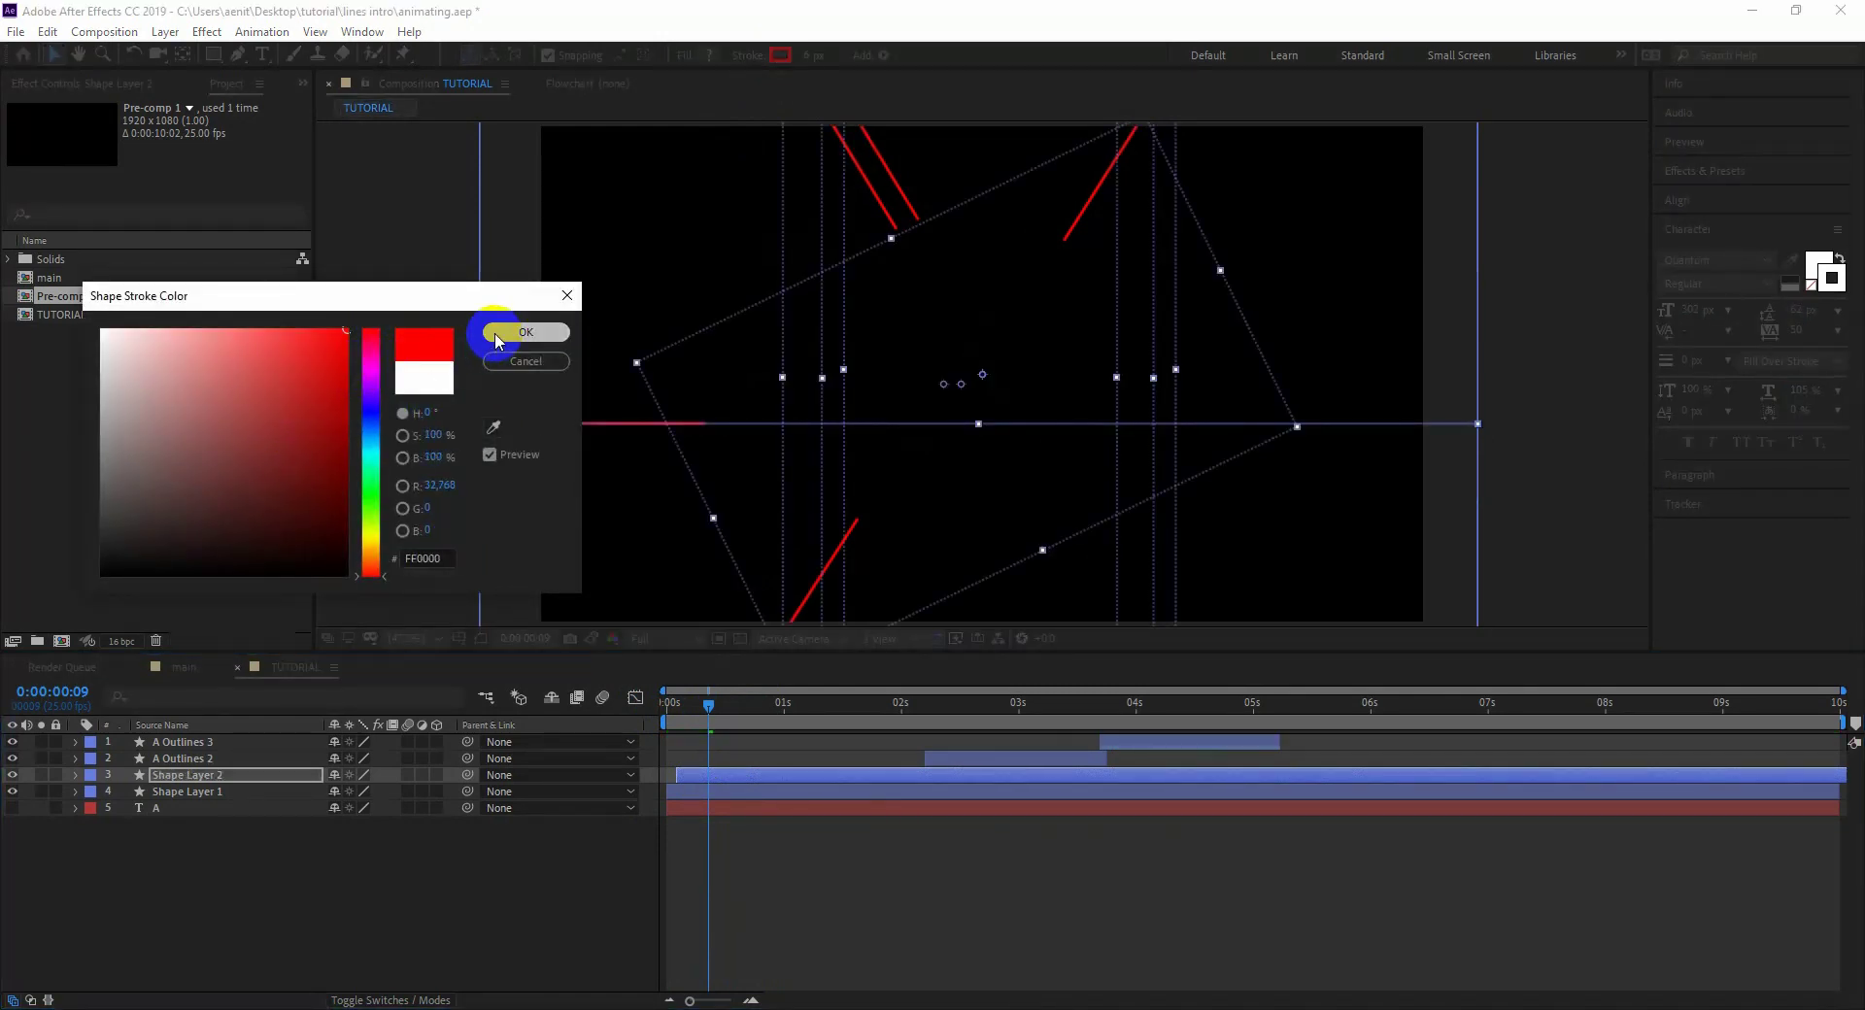
click(526, 333)
- Set the stroke colour of Shape Layer 1 to white FFFFFF
click(695, 793)
click(777, 55)
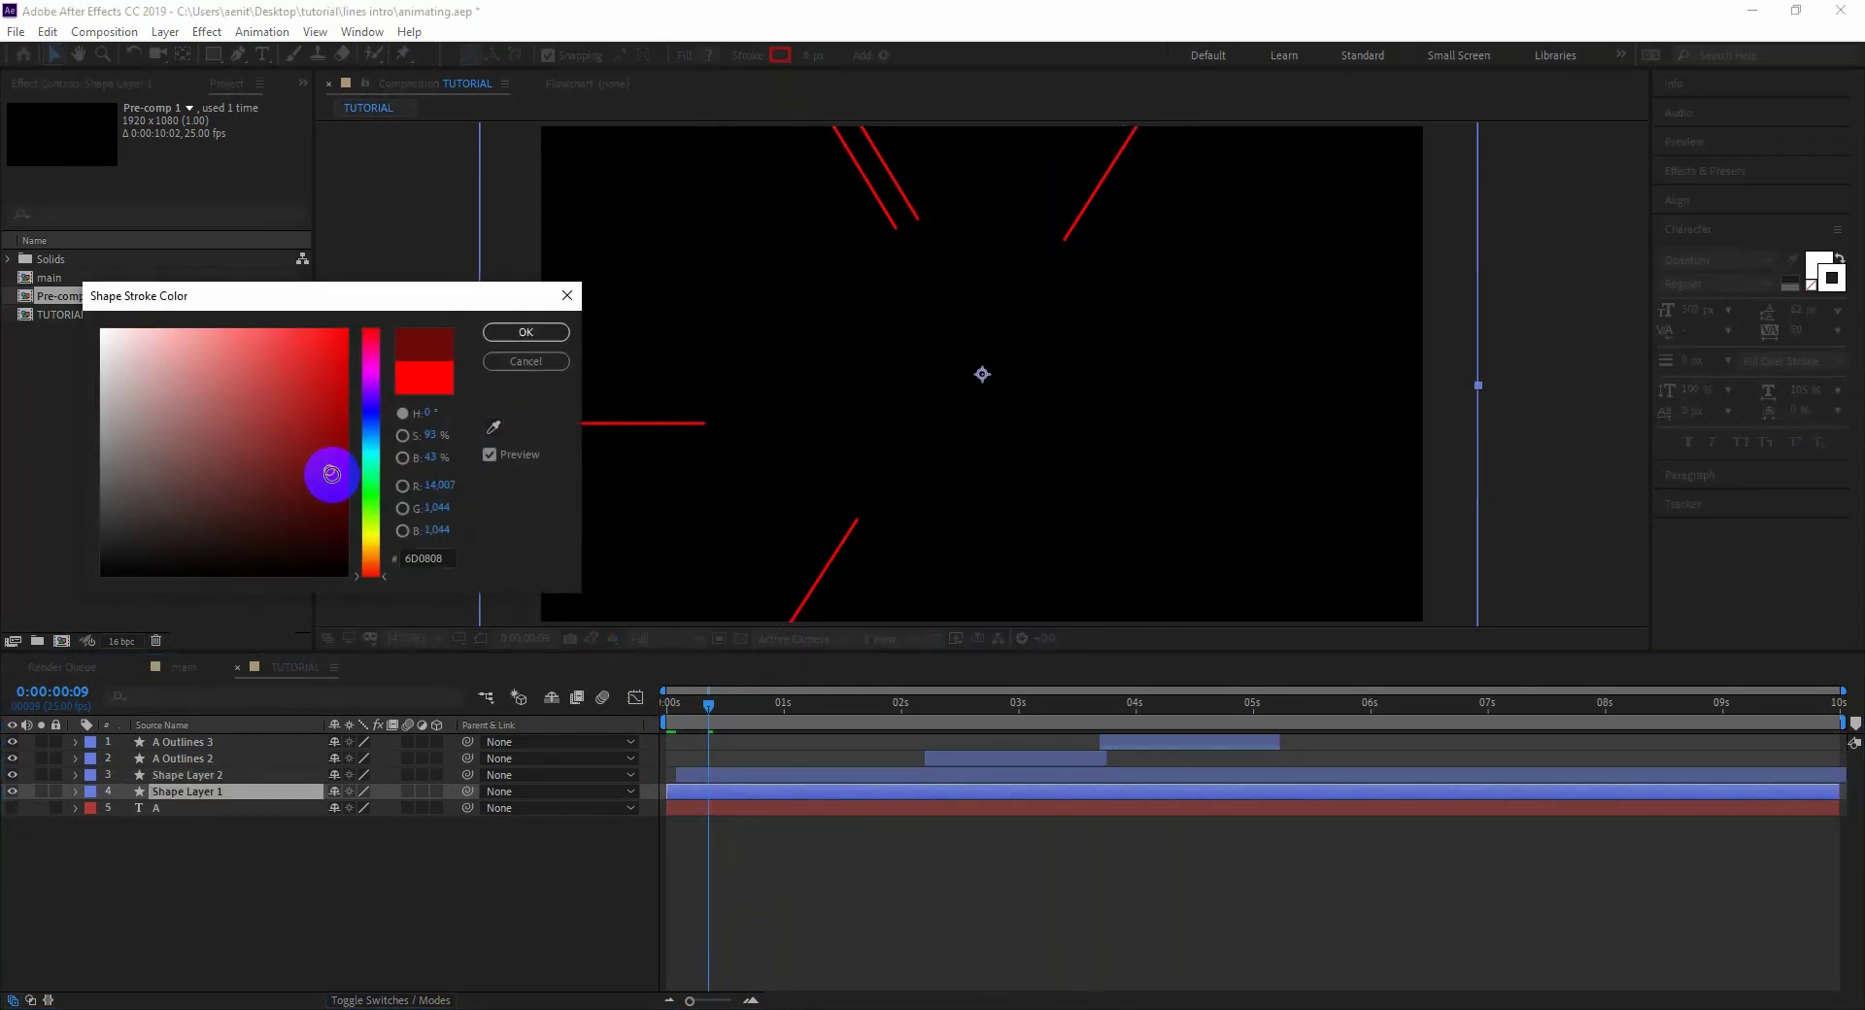
drag(332, 475, 113, 296)
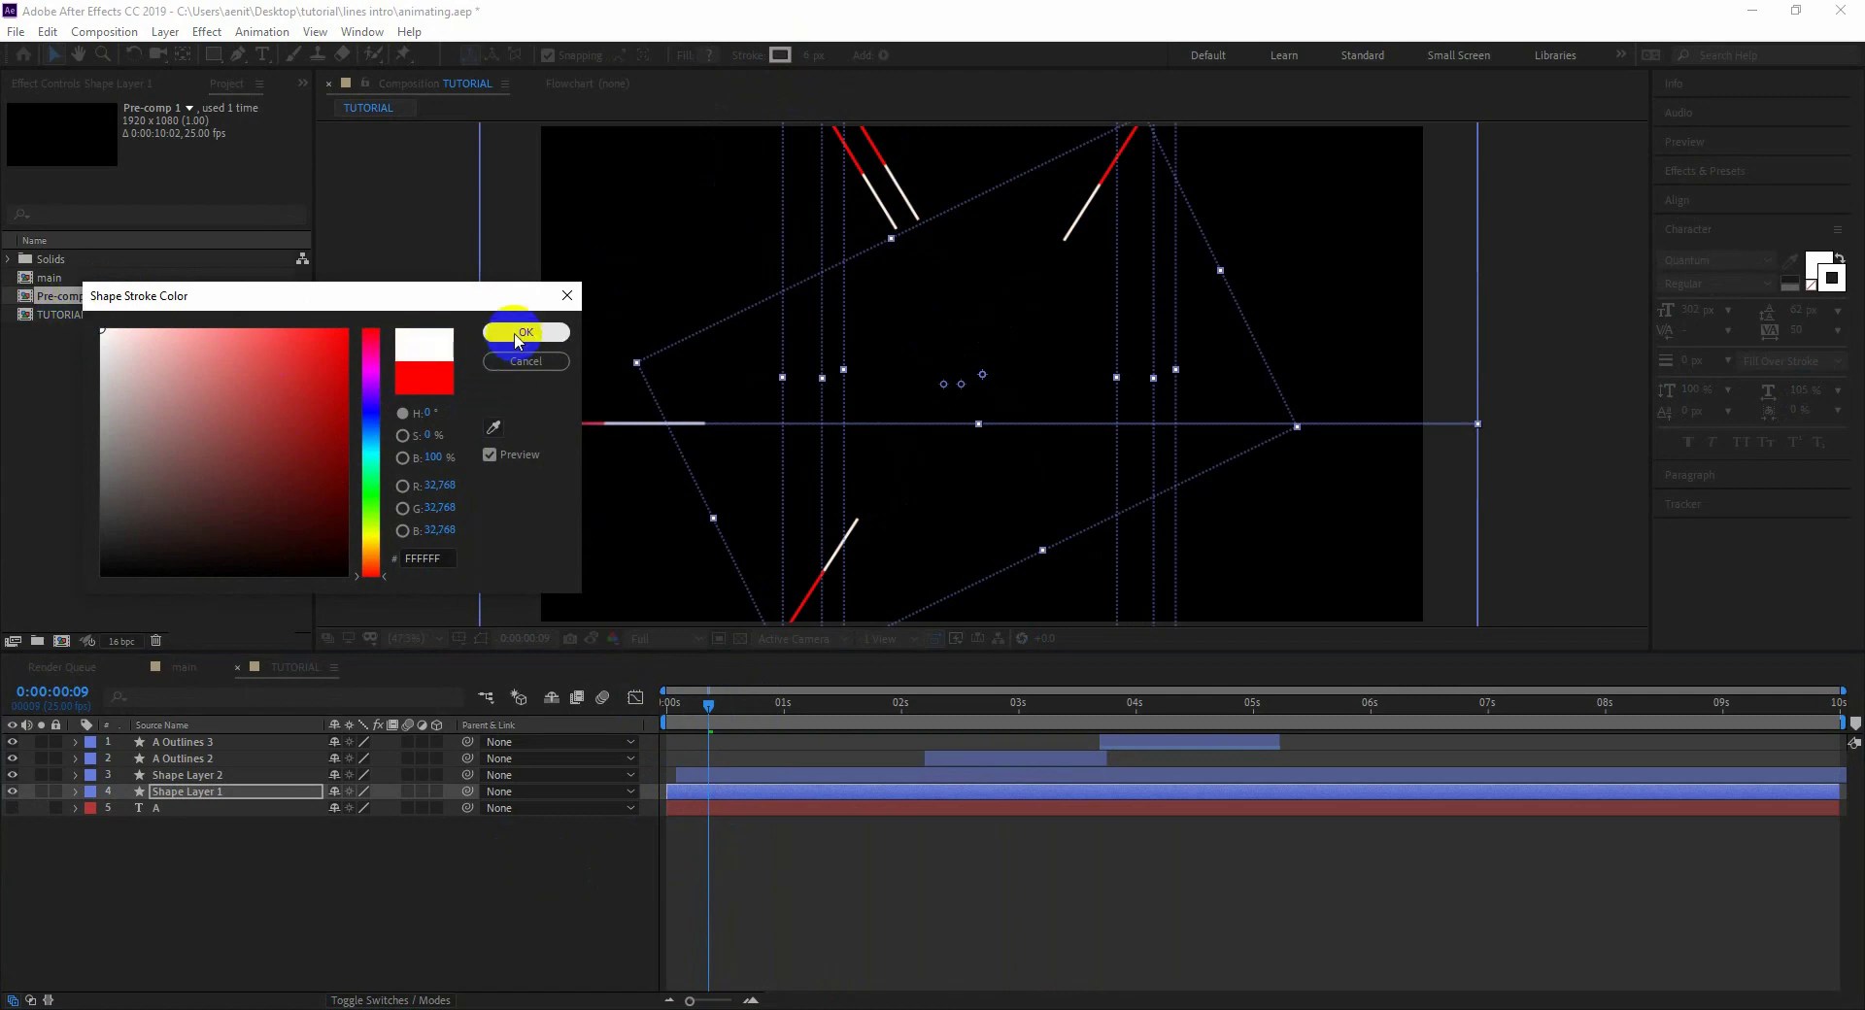
click(526, 332)
- Preview the line and A outline animations from the beginning, scrub through them, and return to the start
key(Home)
key(space)
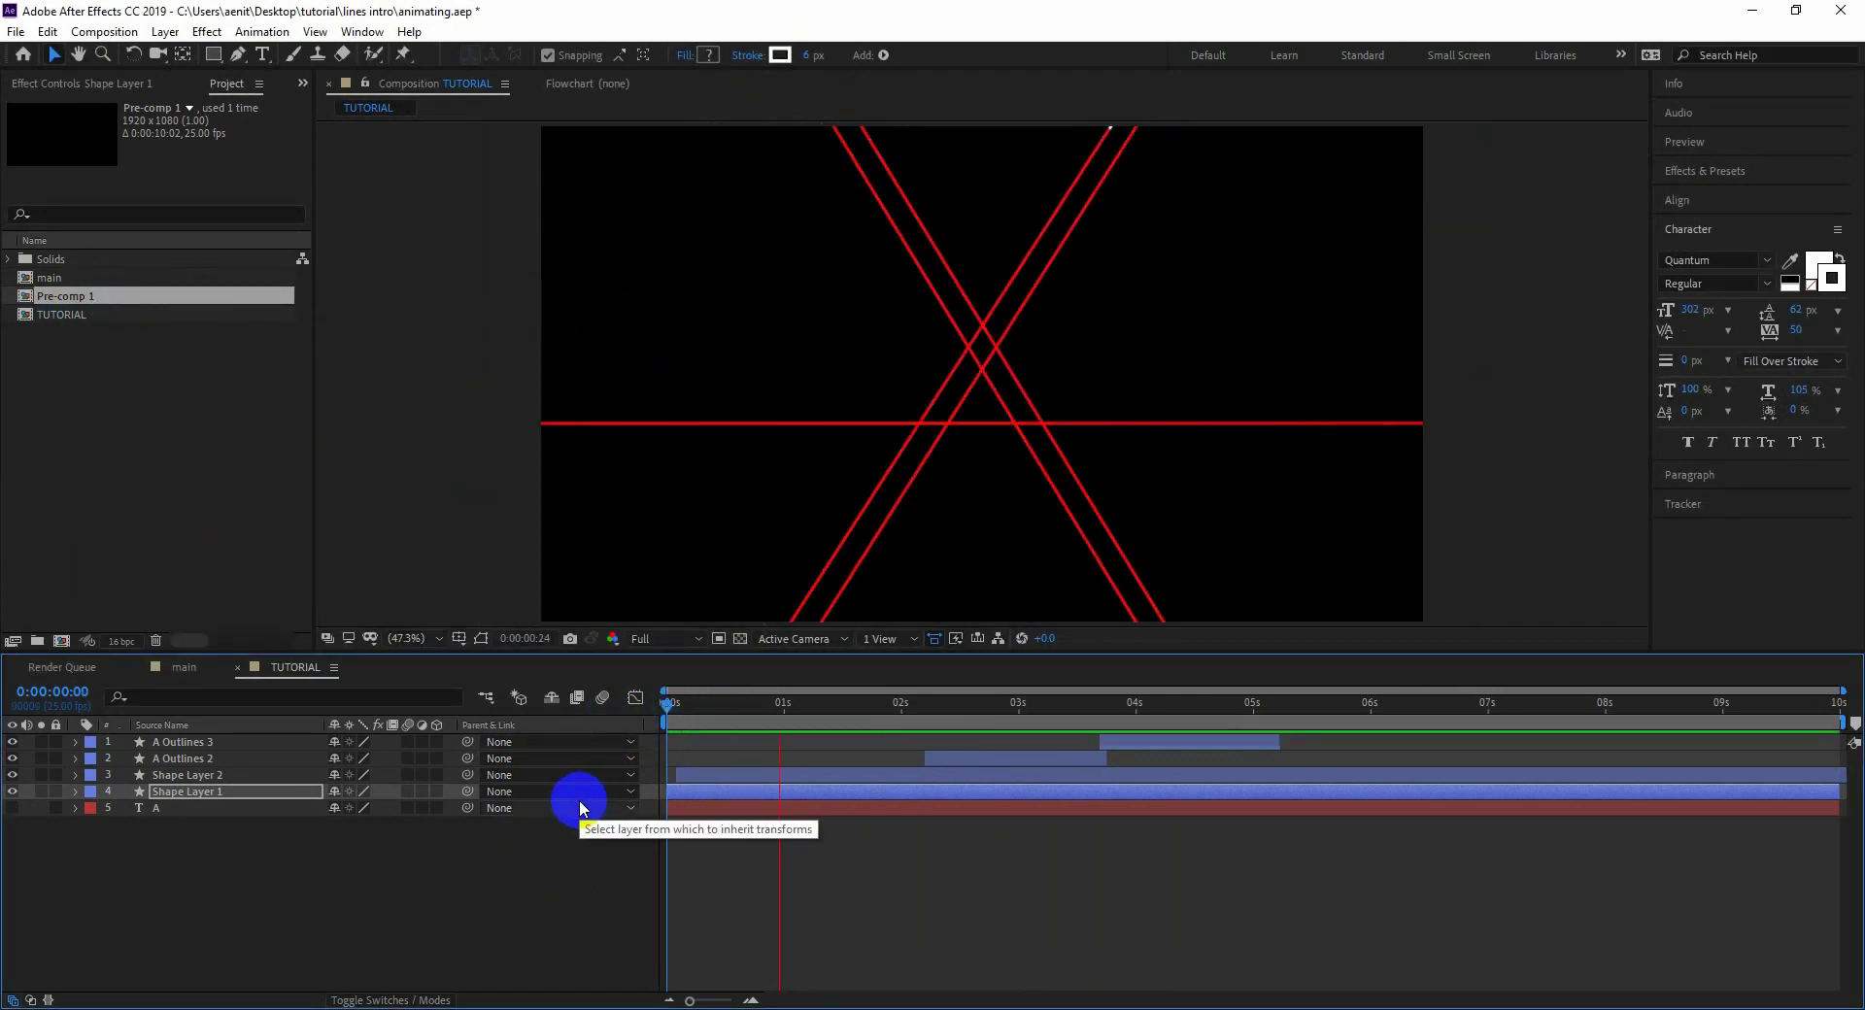
drag(882, 711, 781, 710)
drag(895, 744, 1041, 766)
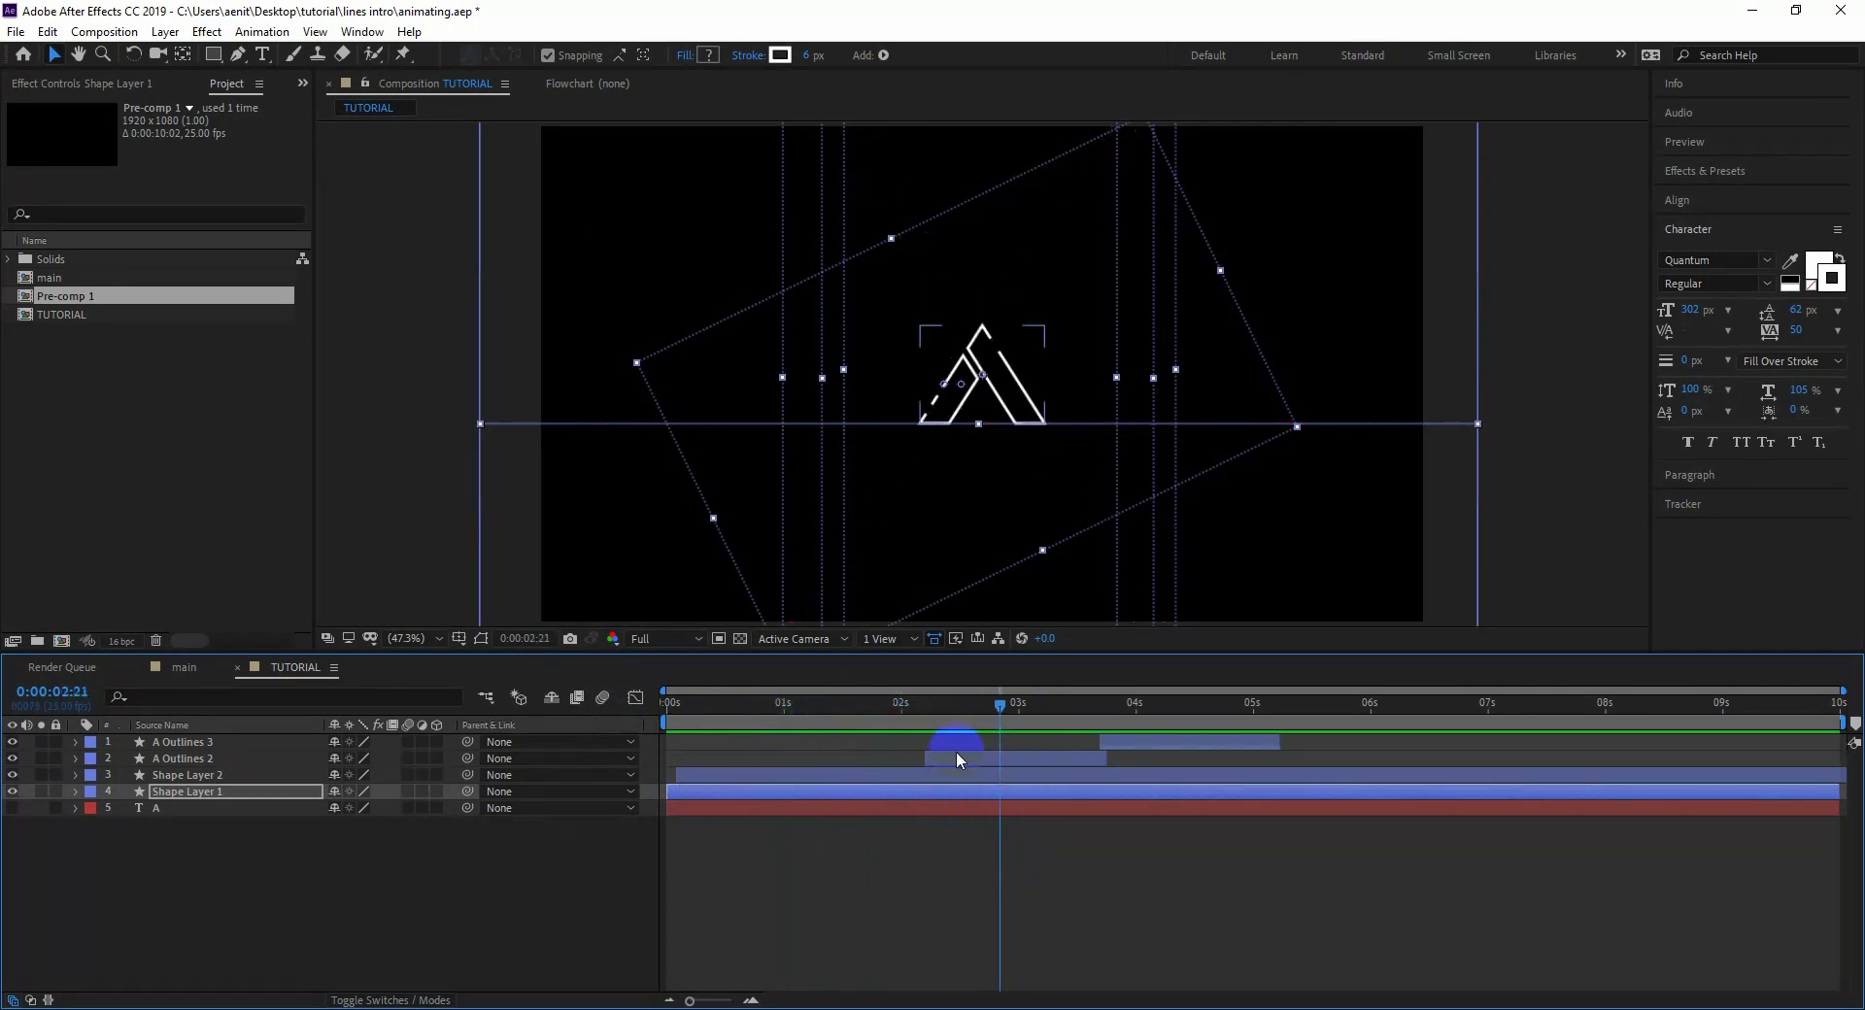
drag(1168, 738, 663, 812)
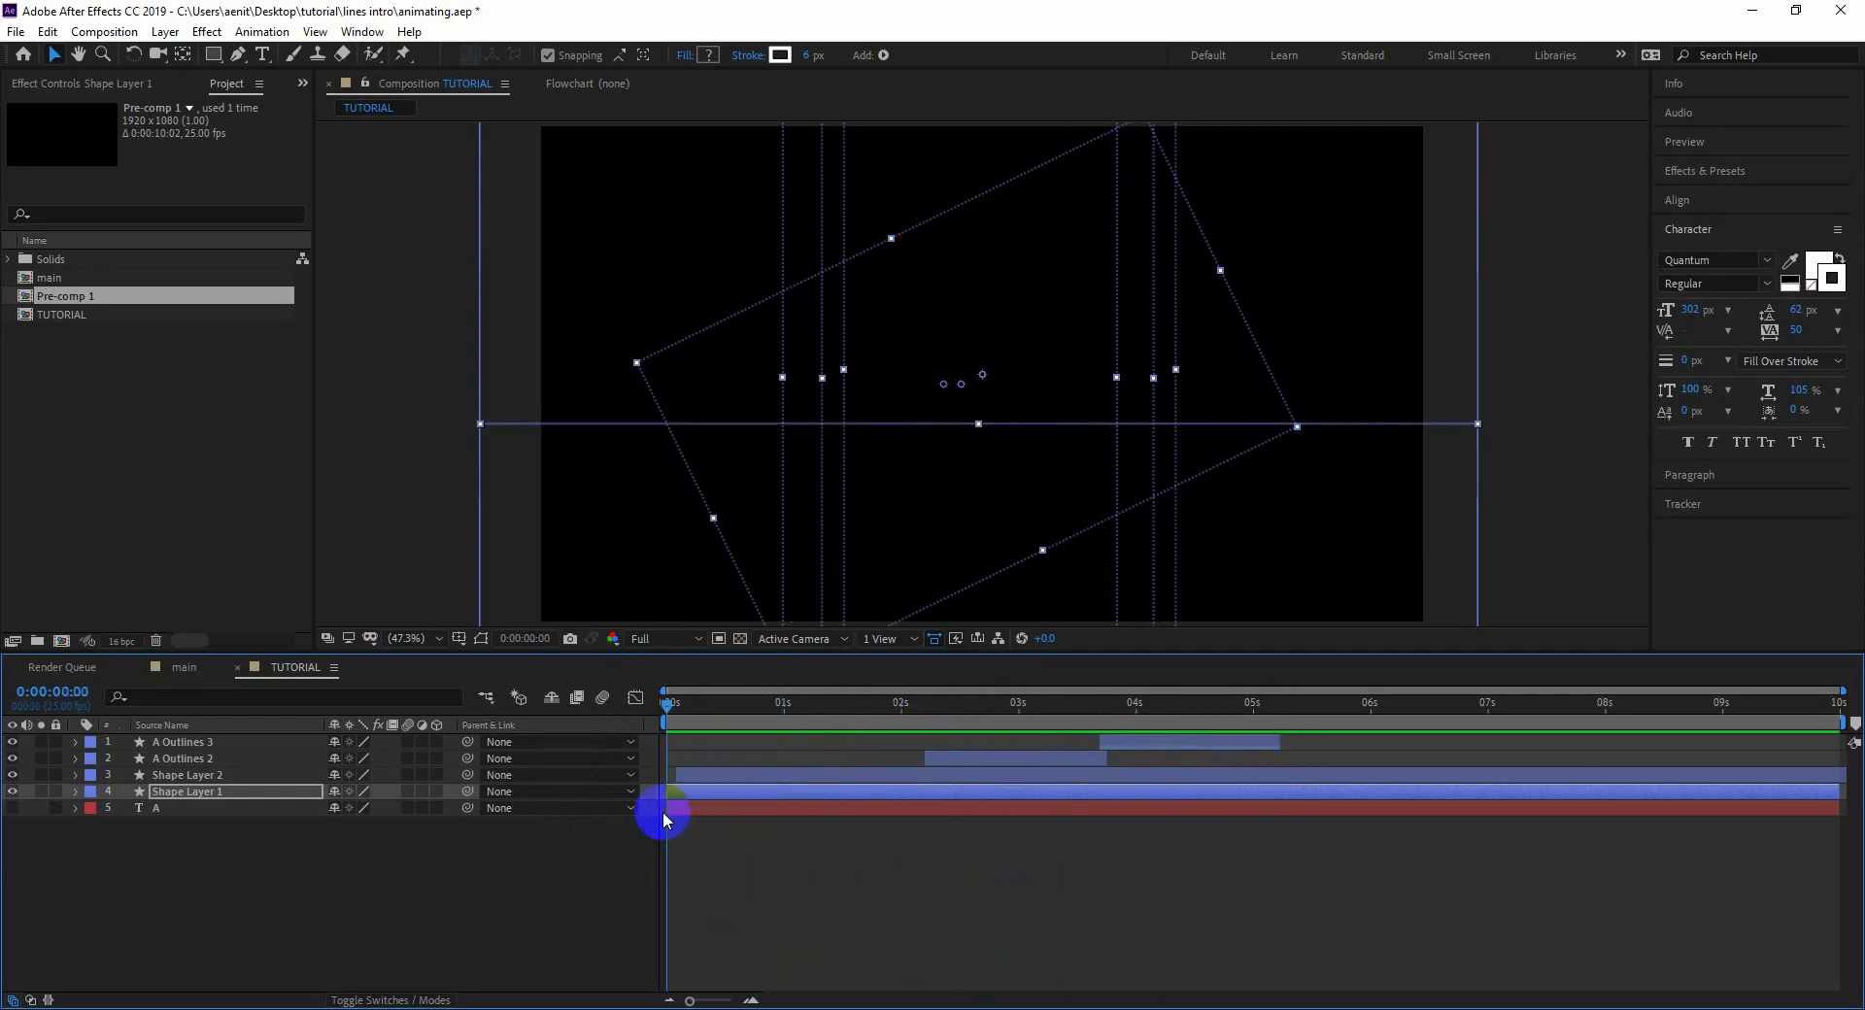
click(565, 865)
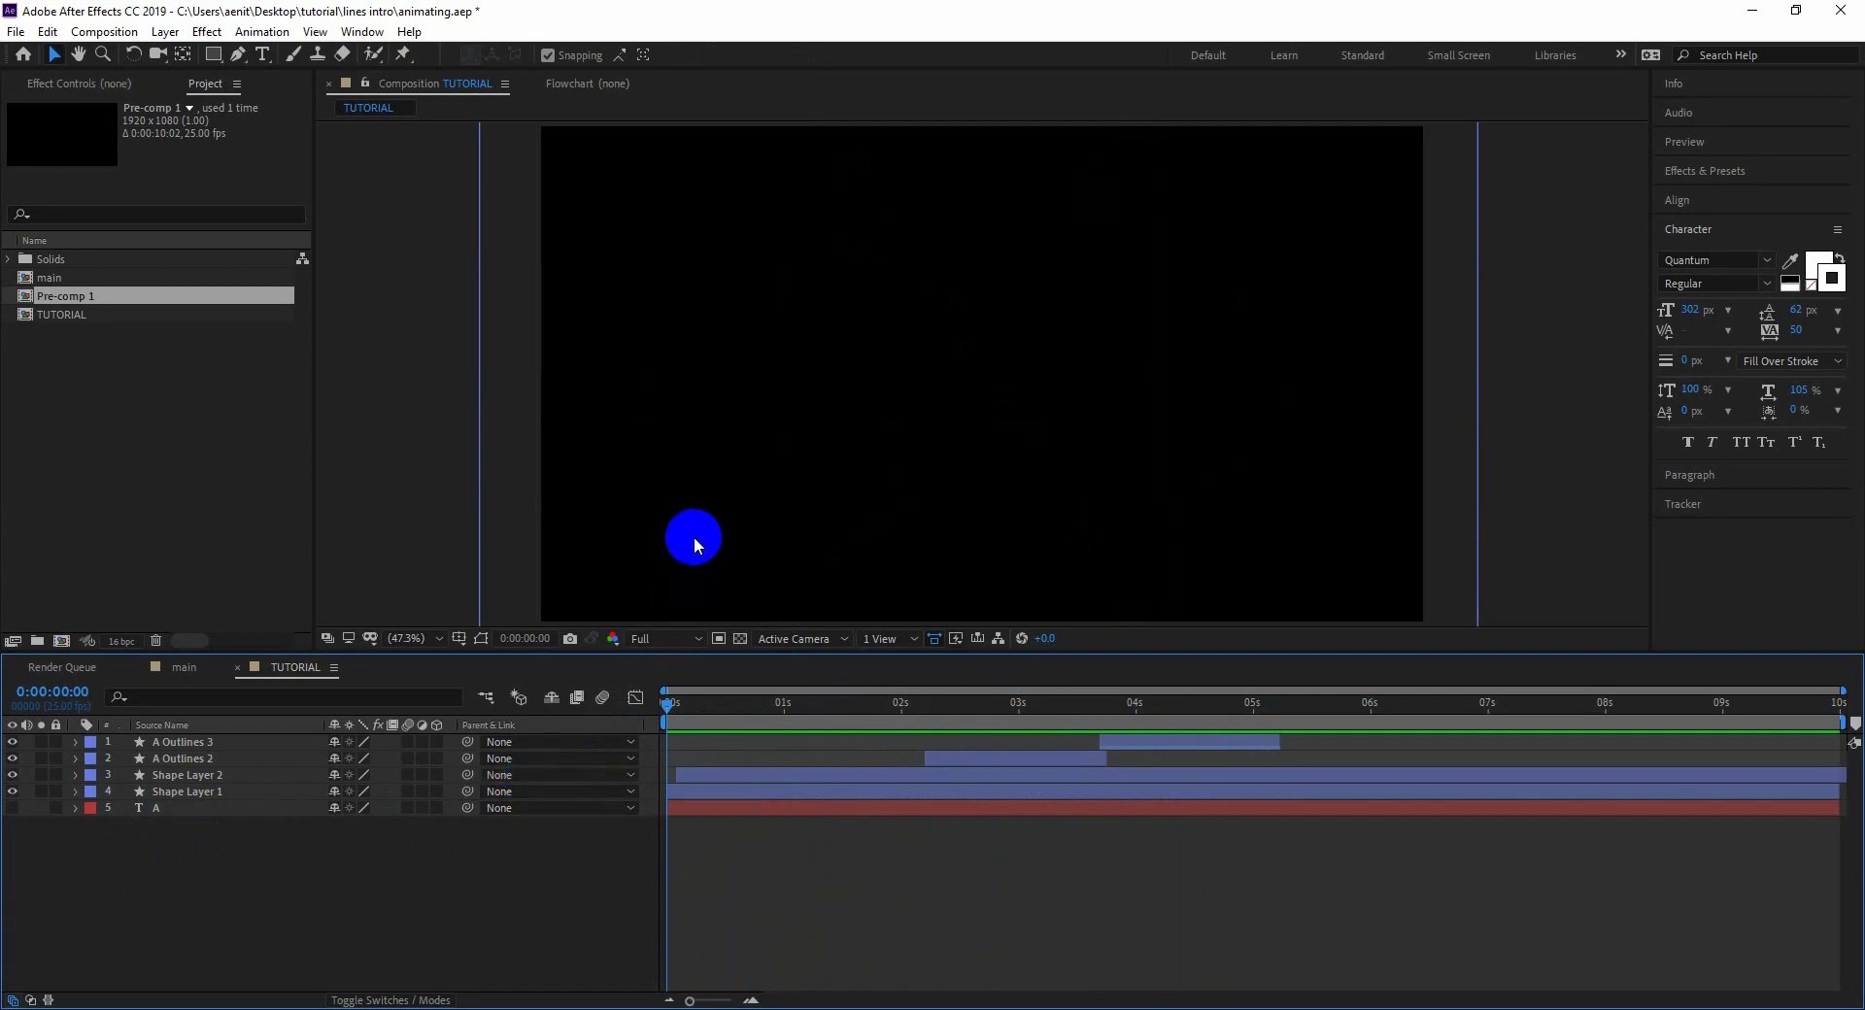
key(space)
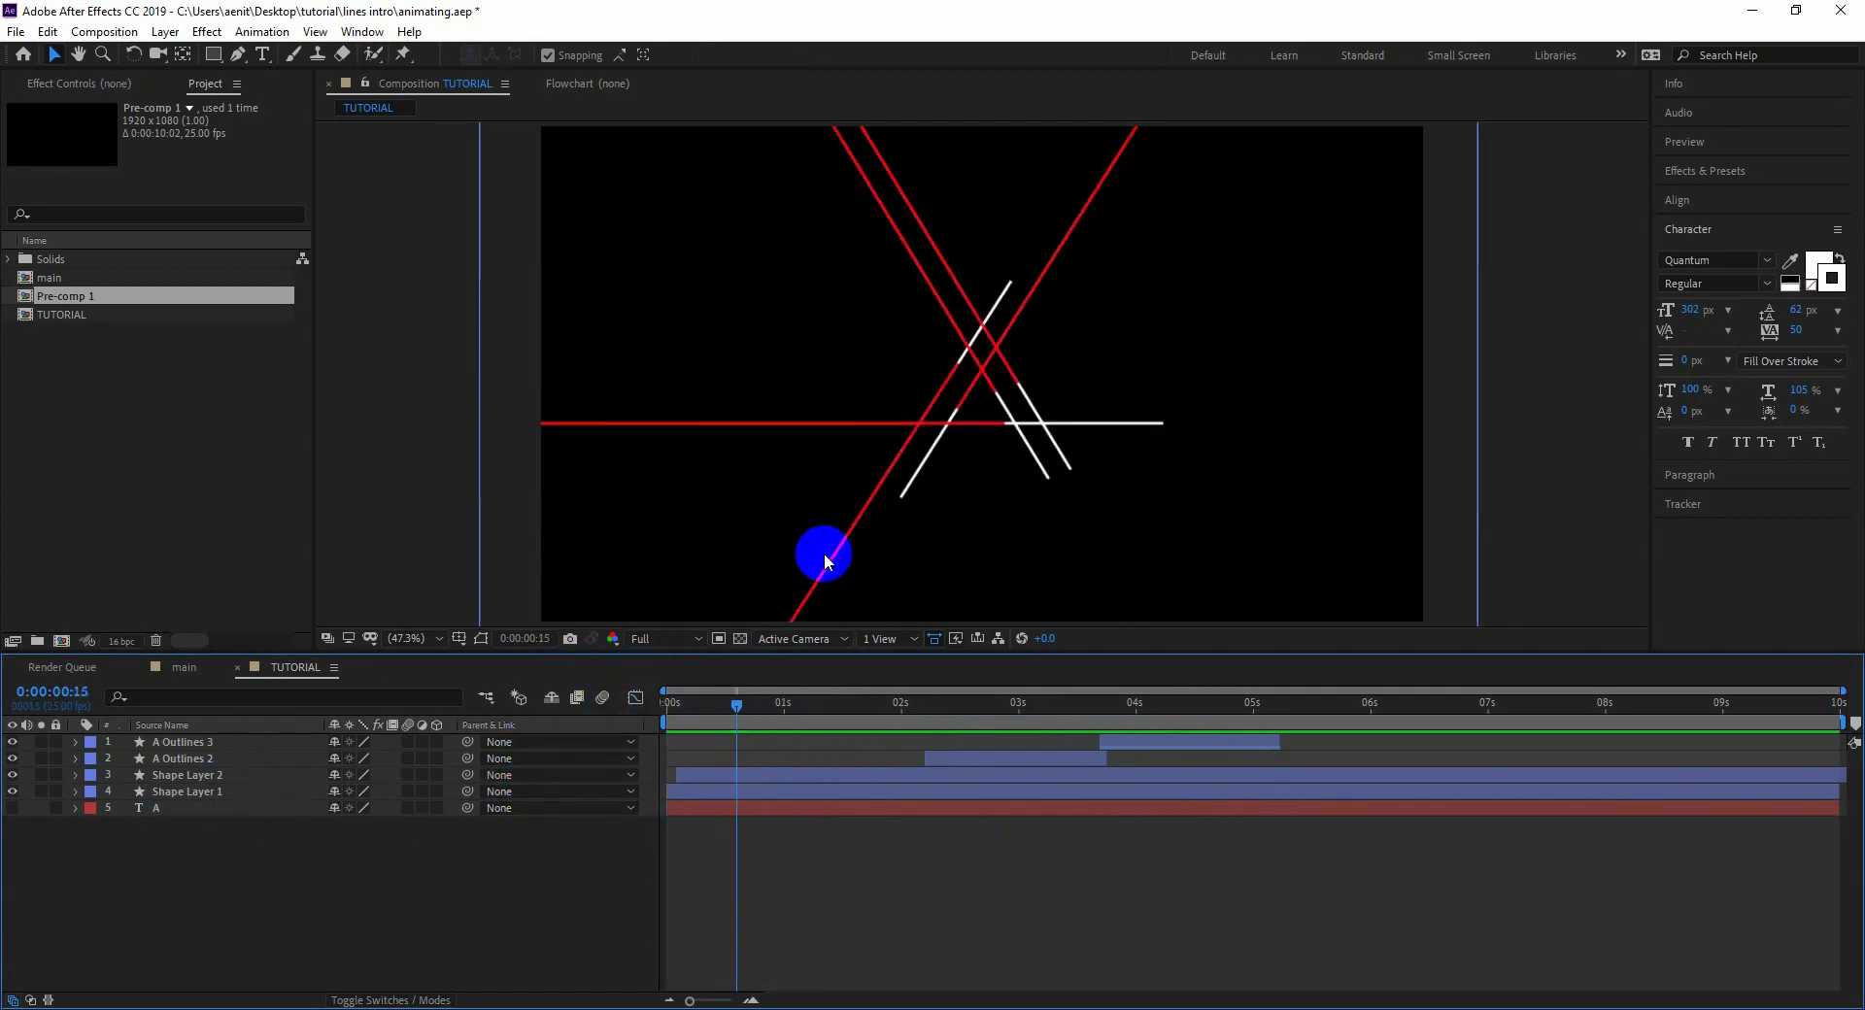
drag(722, 704, 661, 708)
- Pre-compose all five layers into Pre-comp 2, moving all attributes into the new composition, and return to 0:00:00:00
drag(168, 848, 211, 735)
right_click(217, 769)
click(288, 684)
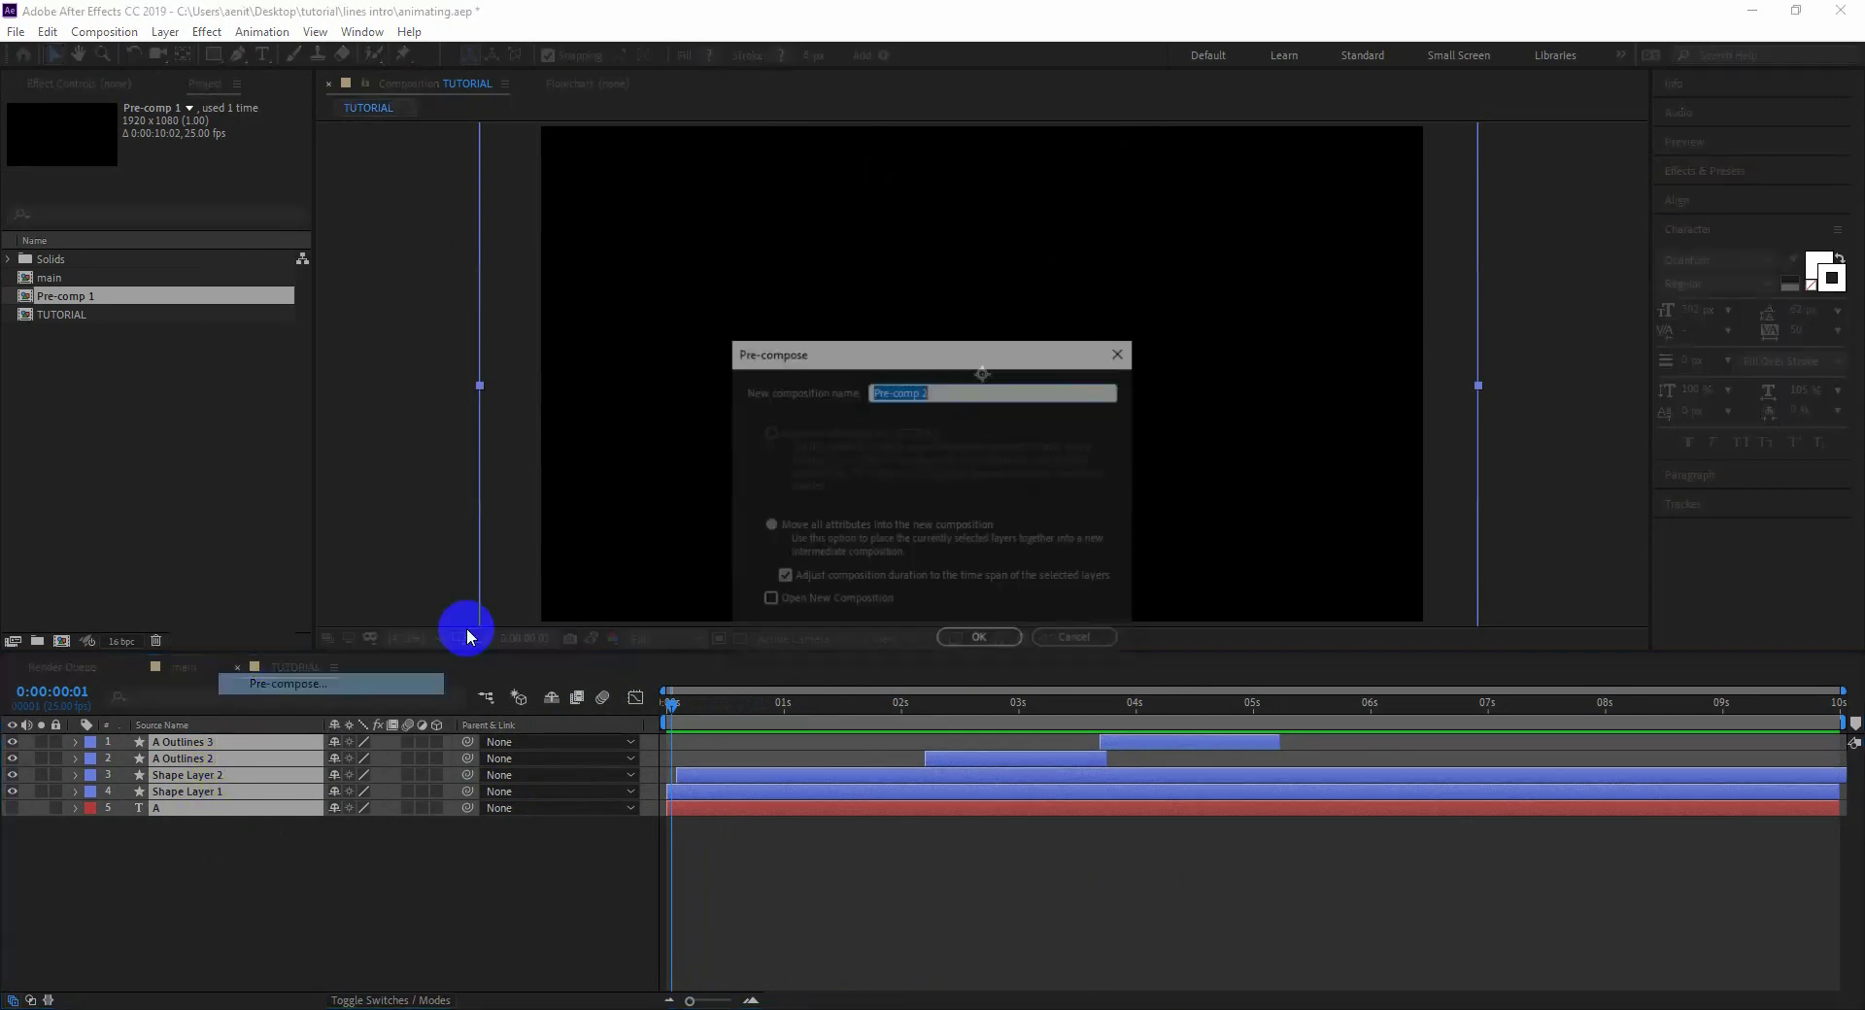
click(769, 525)
click(969, 630)
mouse_move(675, 706)
mouse_down()
mouse_move(756, 711)
mouse_move(670, 715)
mouse_up()
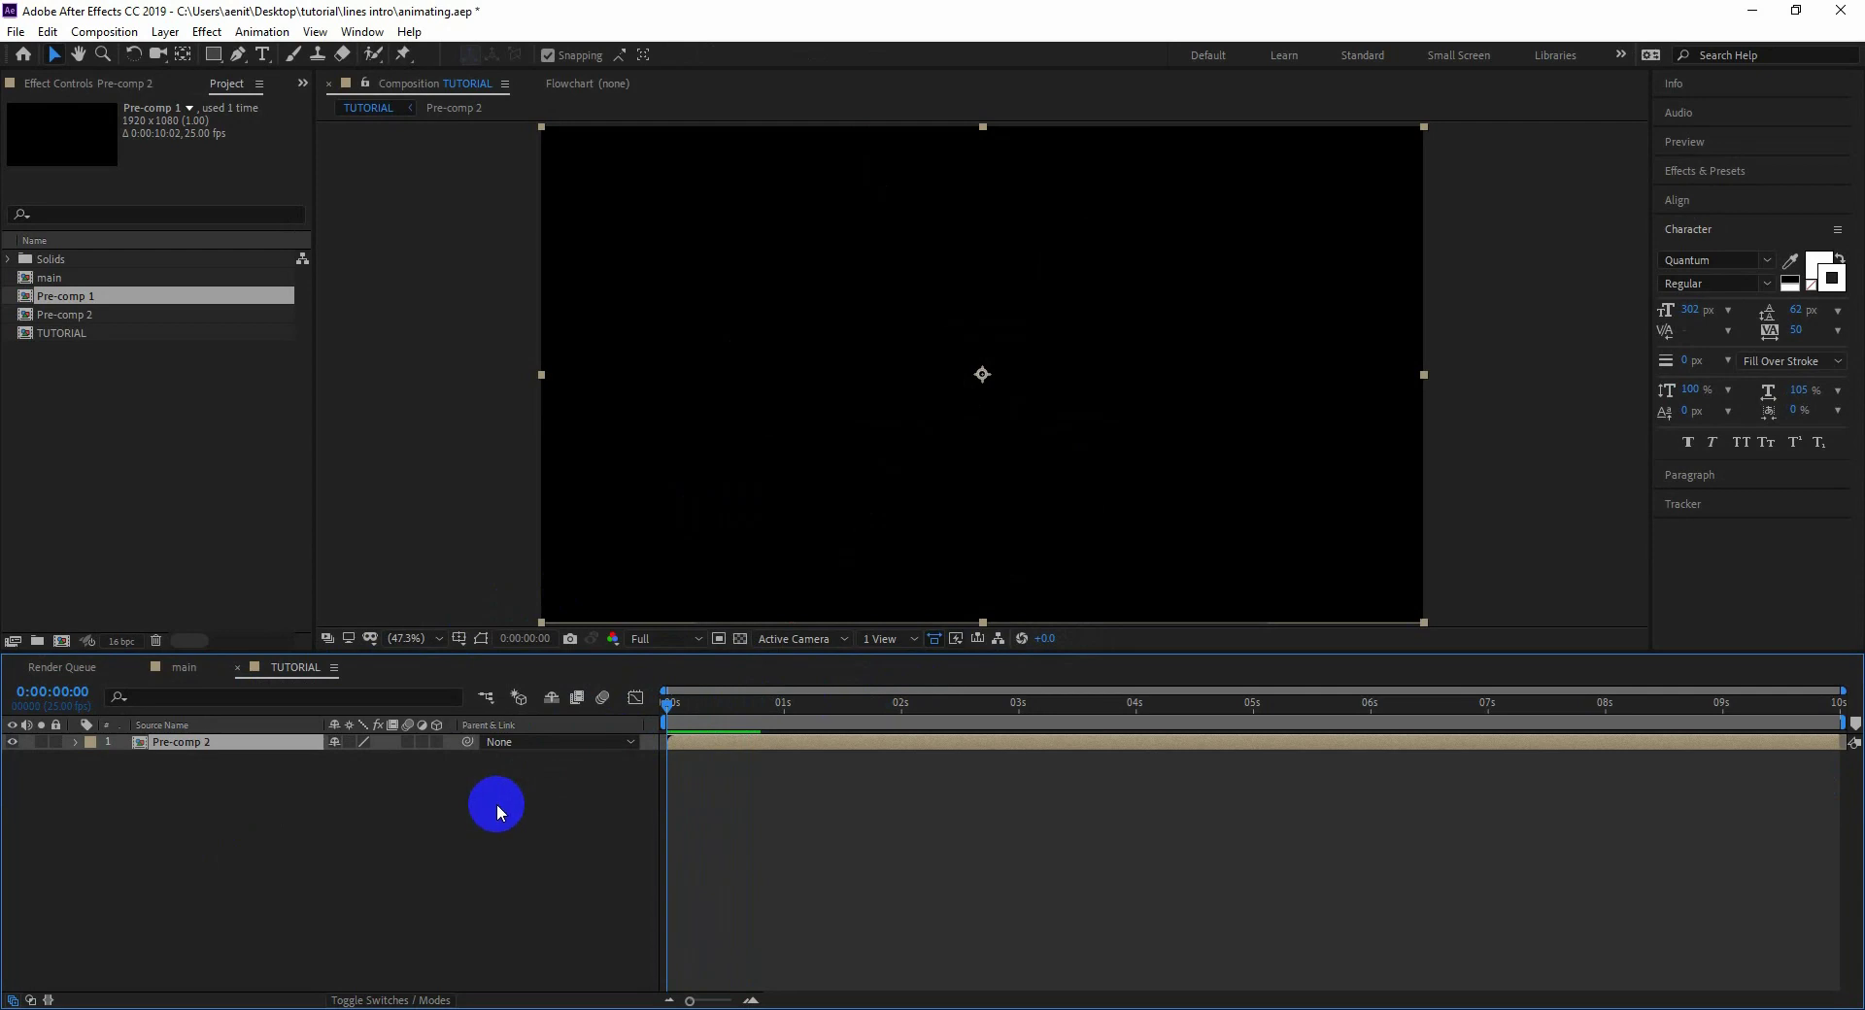
- Create a new 1920 x 1080 px solid layer named "fractal noise" in the TUTORIAL composition
right_click(355, 841)
mouse_move(427, 612)
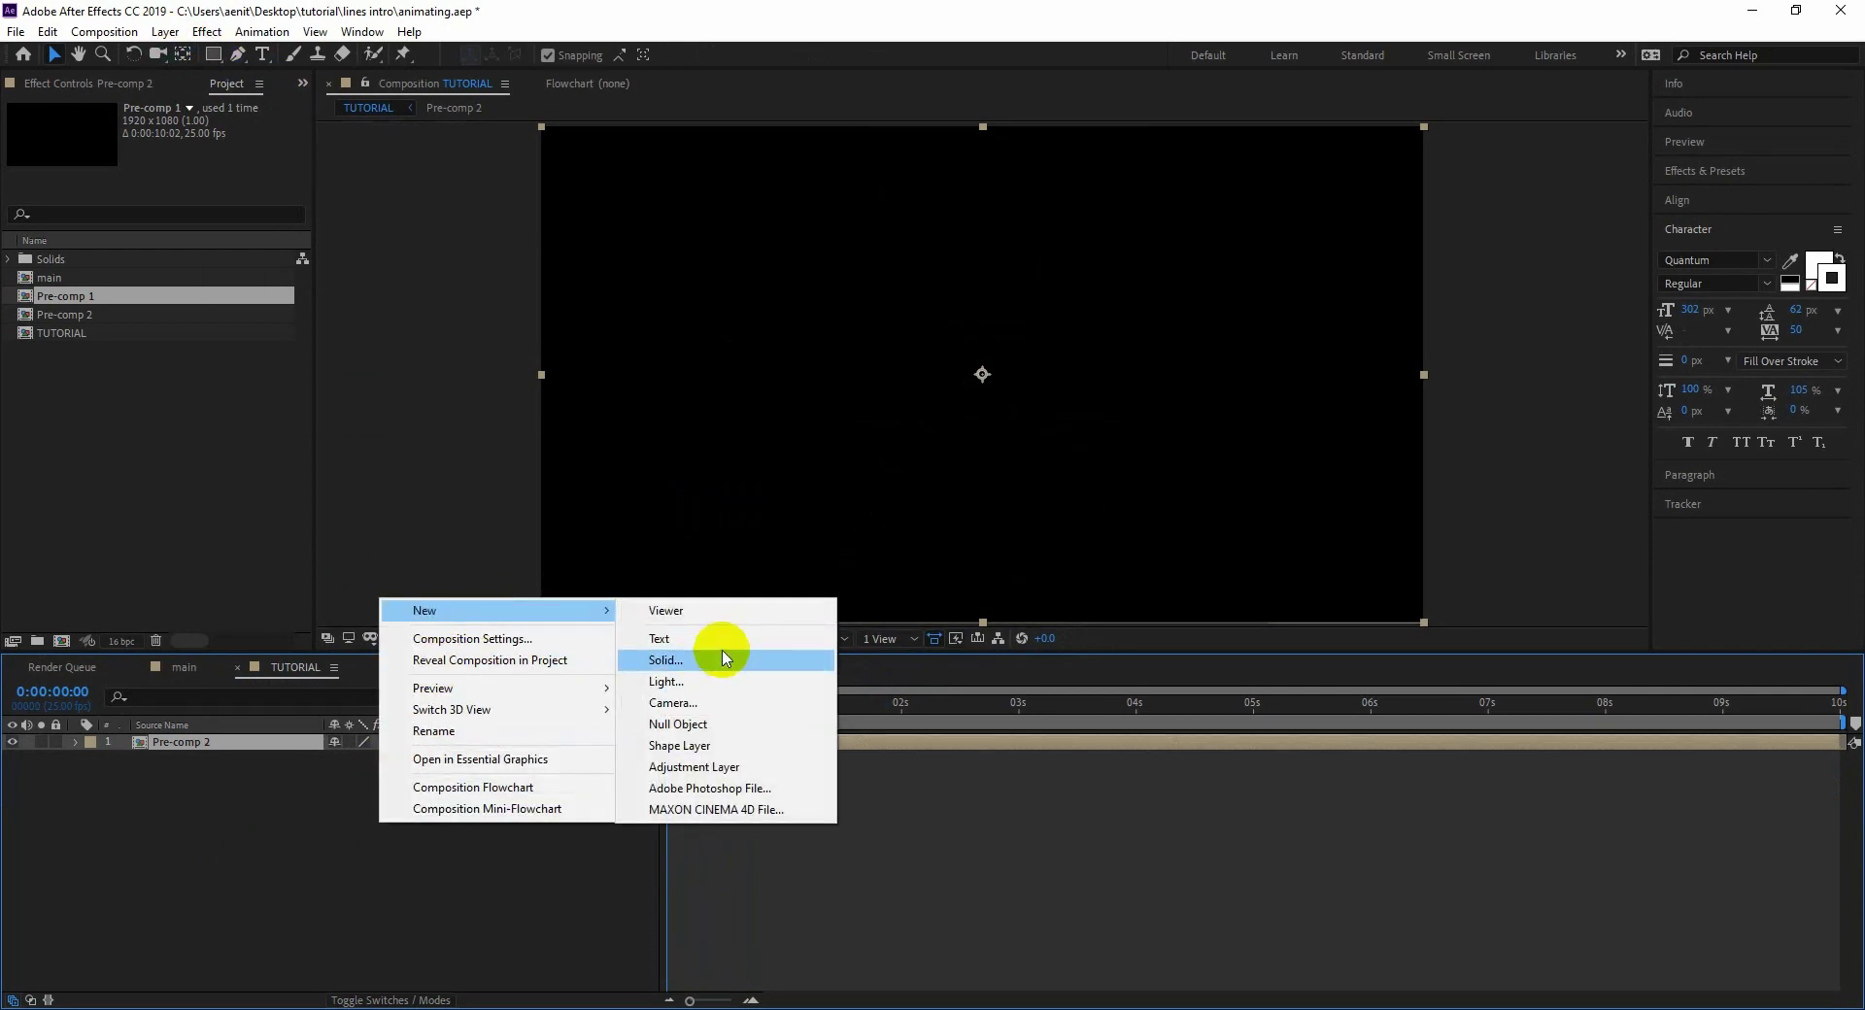
click(716, 651)
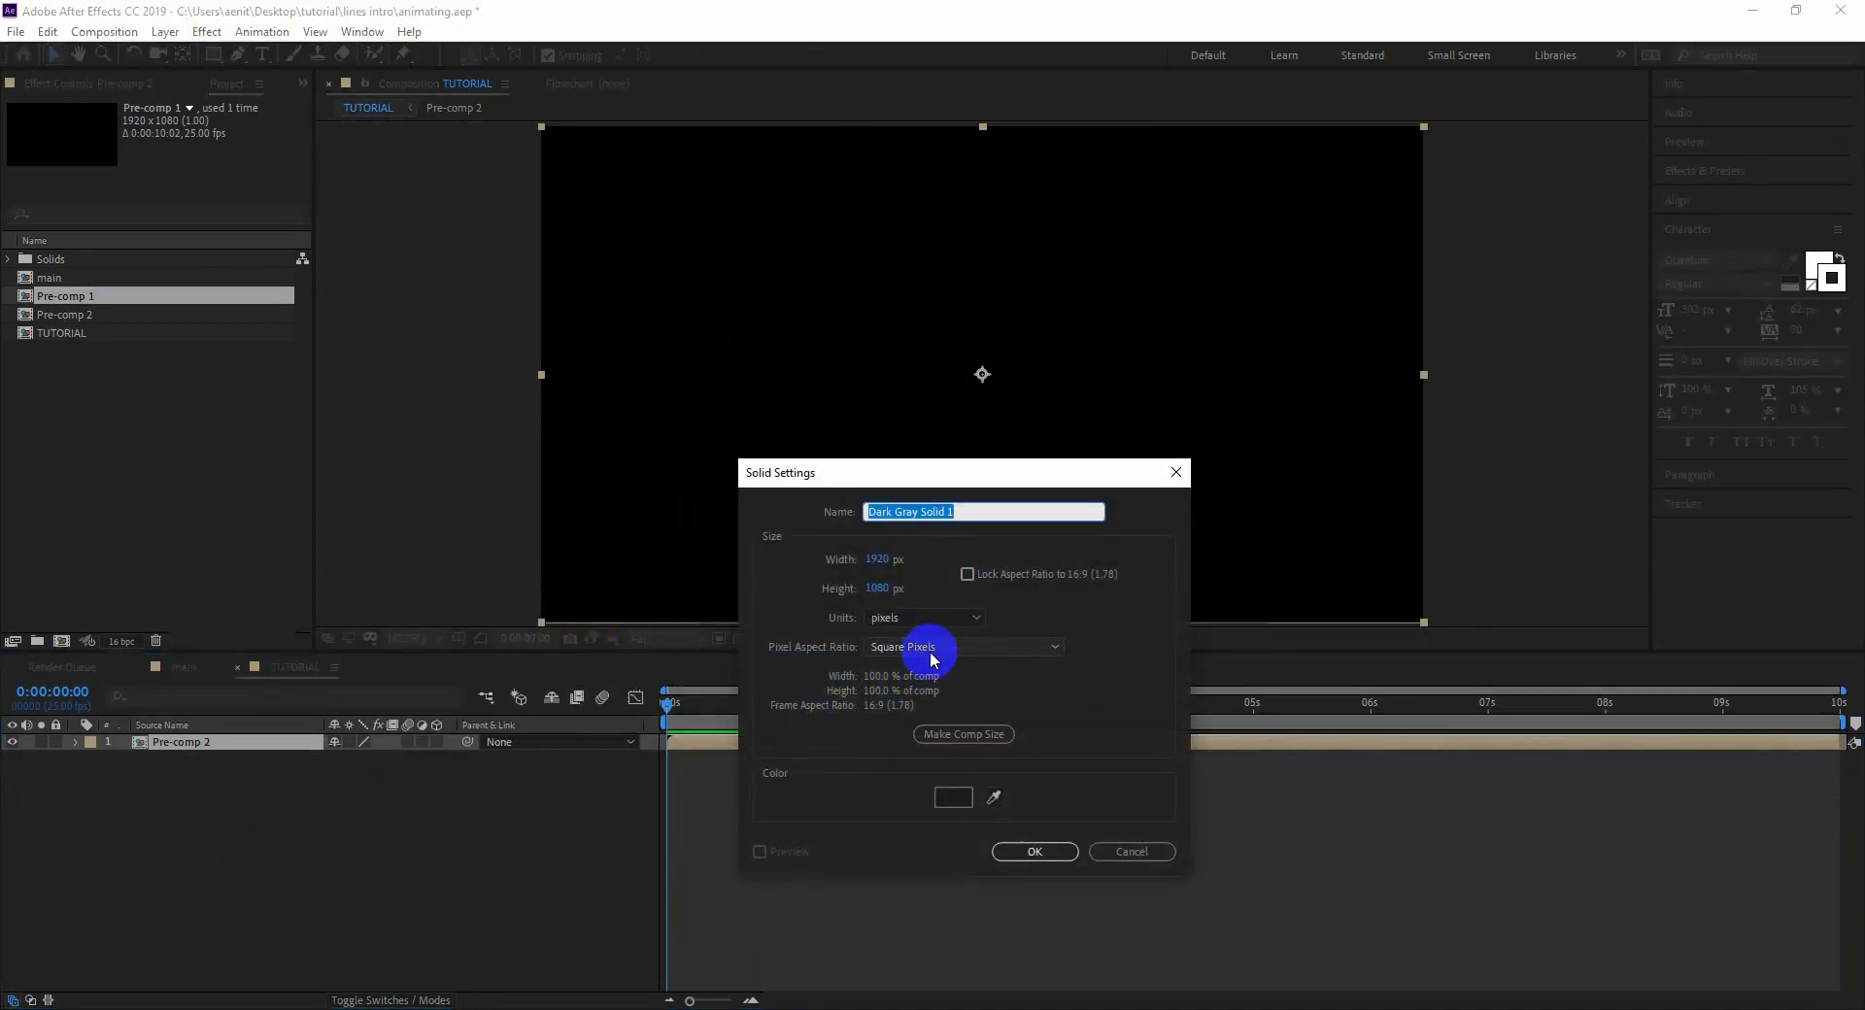
text(fractal noise)
key(Return)
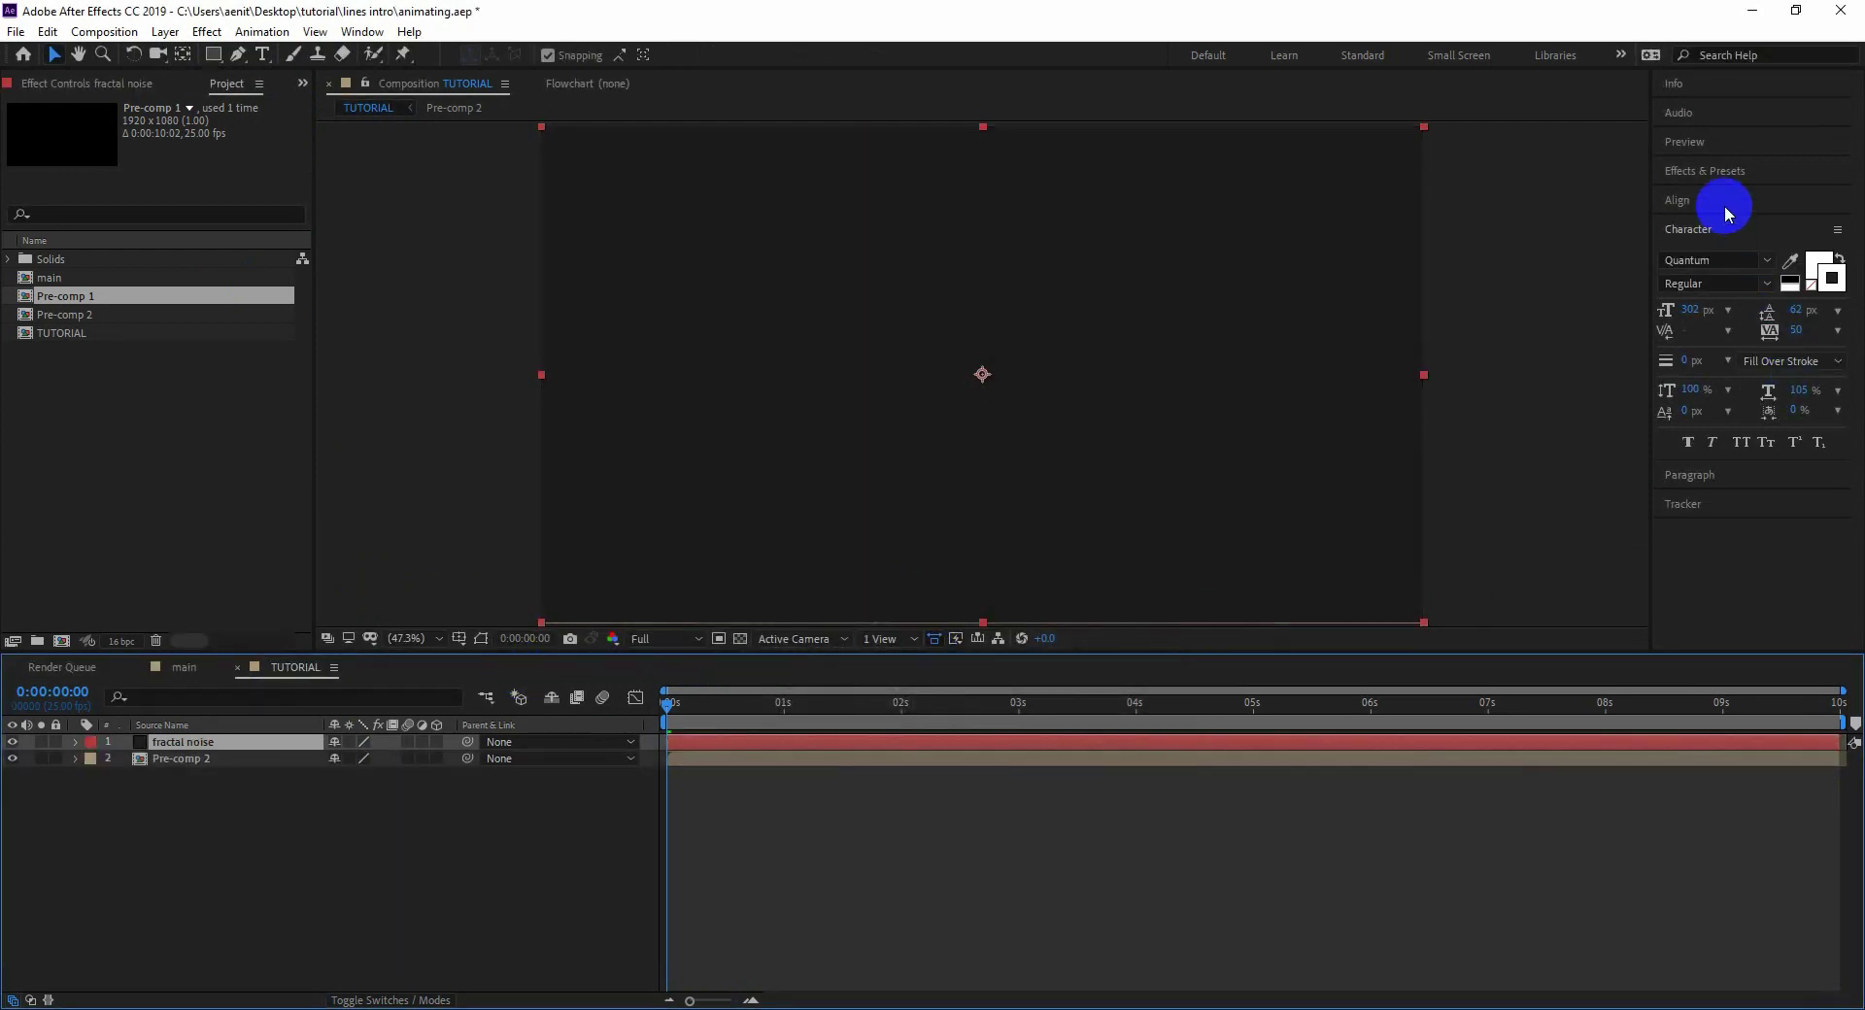
- Apply the Fractal Noise effect to the fractal noise solid and set its Noise Type to Block
click(1708, 170)
click(1710, 197)
text(fract)
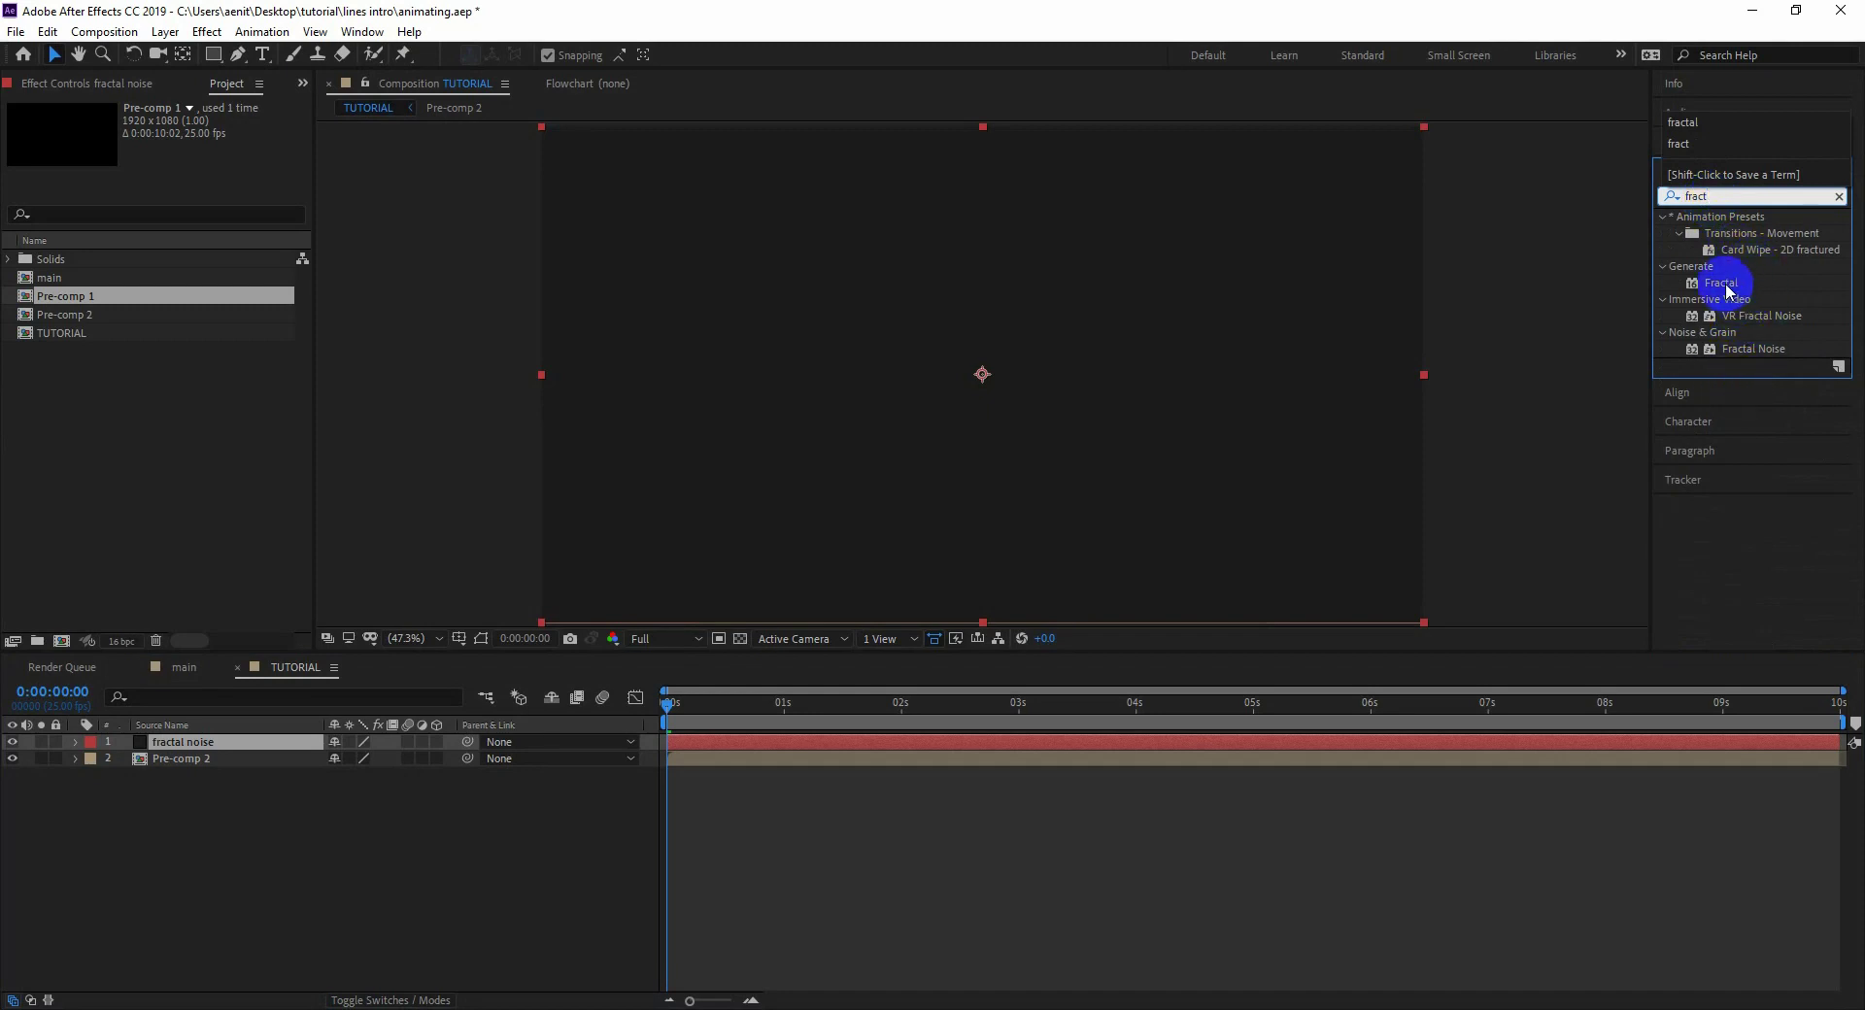
drag(1726, 349, 1141, 359)
click(195, 140)
click(165, 407)
click(209, 157)
click(206, 166)
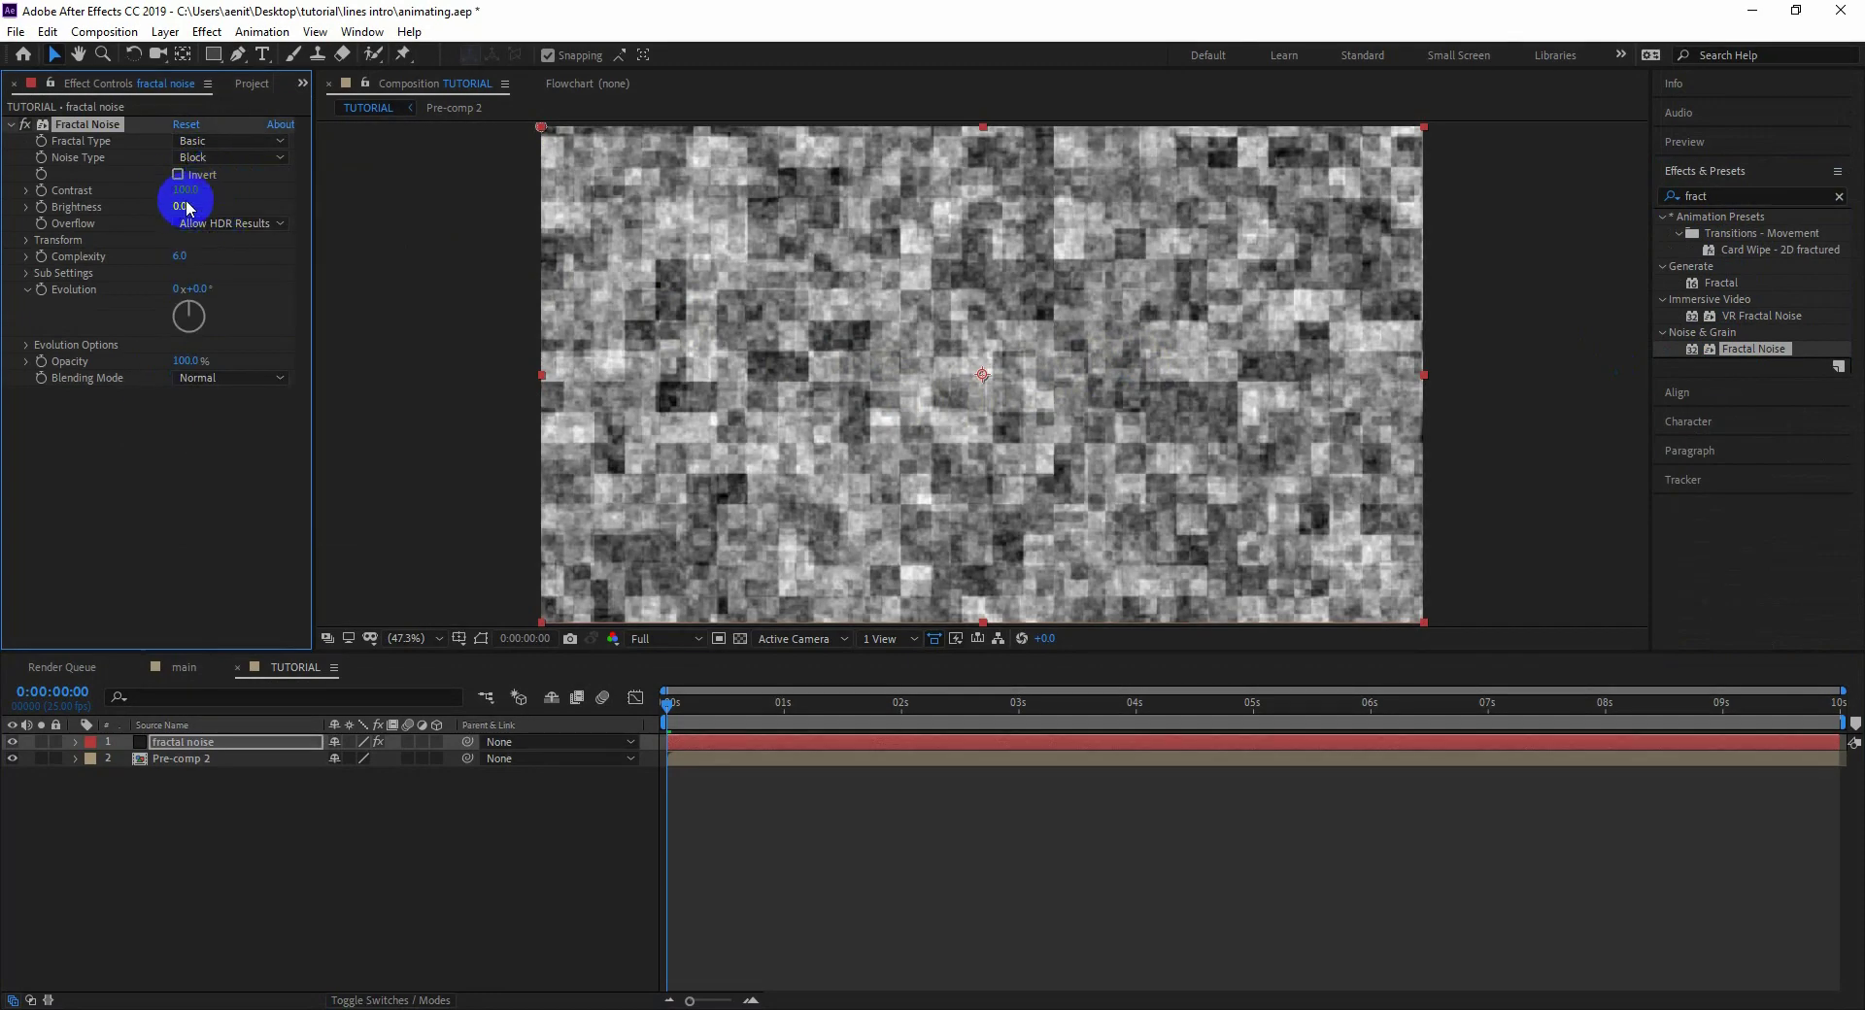
- Set the Fractal Noise Contrast to 137 and Complexity to 1.5
drag(190, 193, 359, 200)
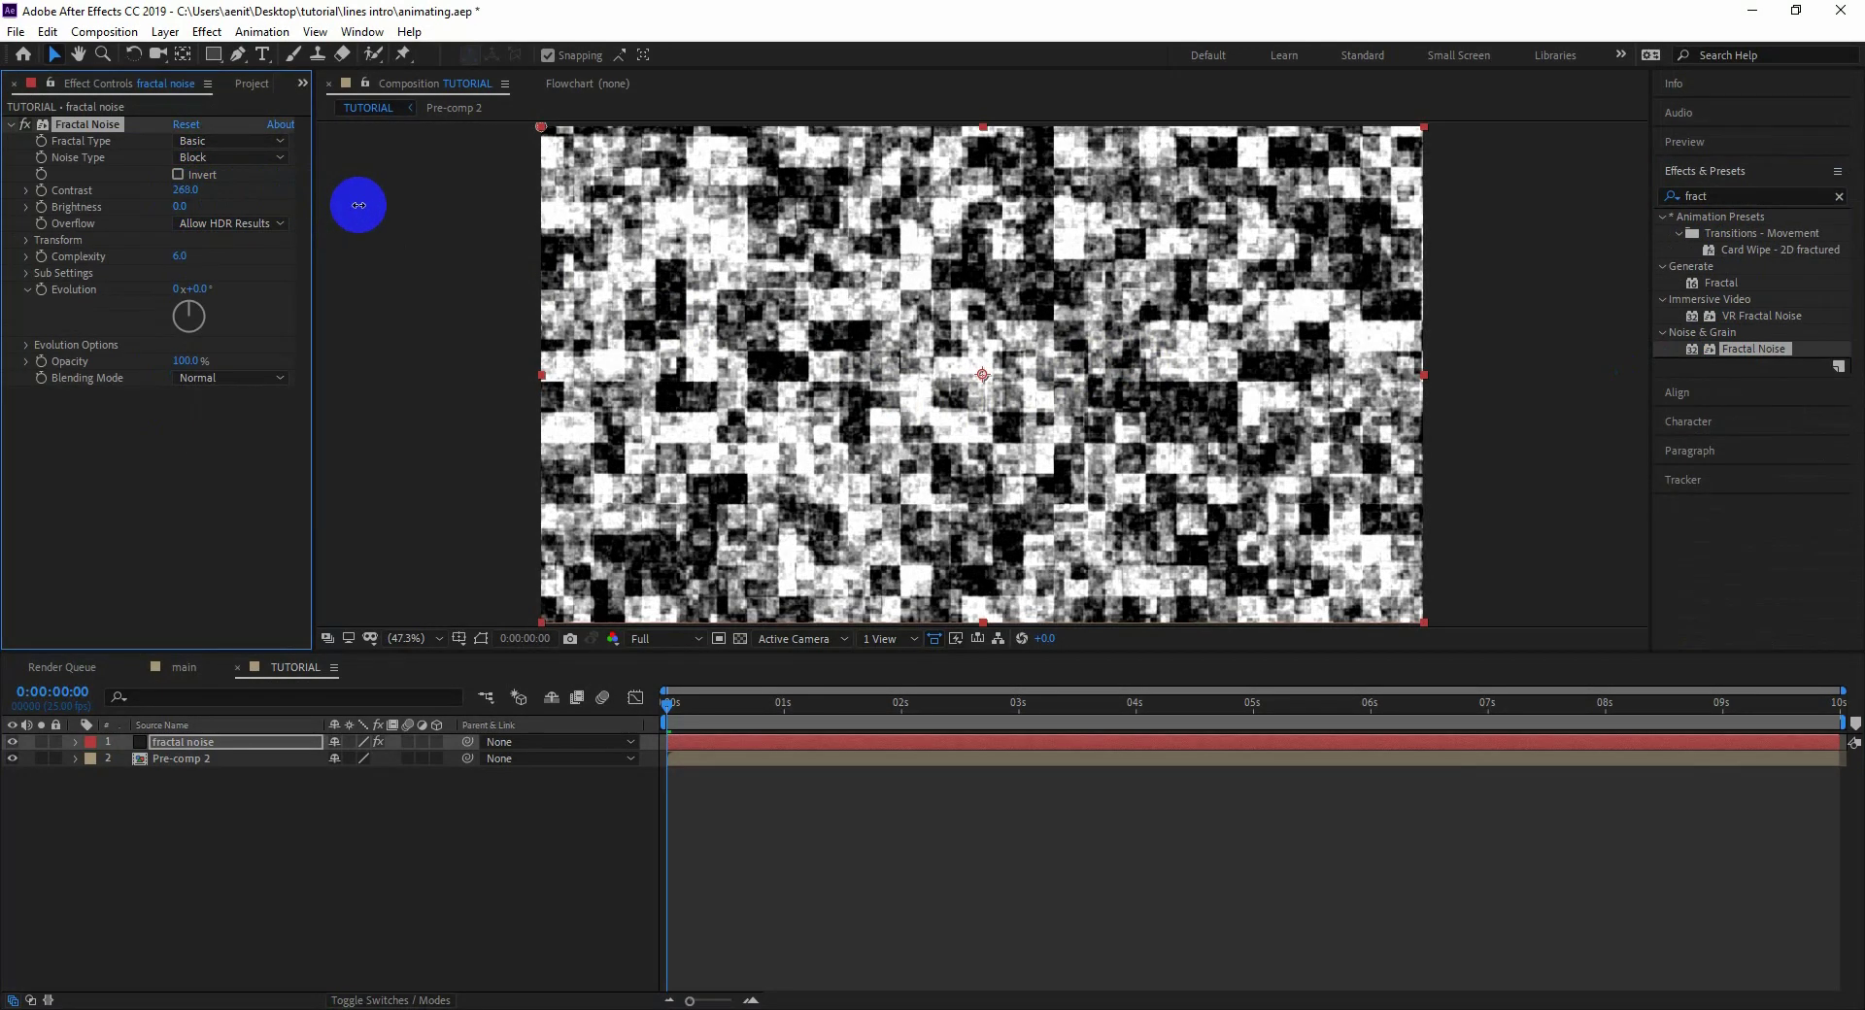
mouse_move(131, 254)
mouse_down()
mouse_move(30, 272)
mouse_move(180, 251)
mouse_move(13, 254)
mouse_move(104, 229)
mouse_move(179, 258)
mouse_move(118, 260)
mouse_up()
drag(187, 189, 73, 207)
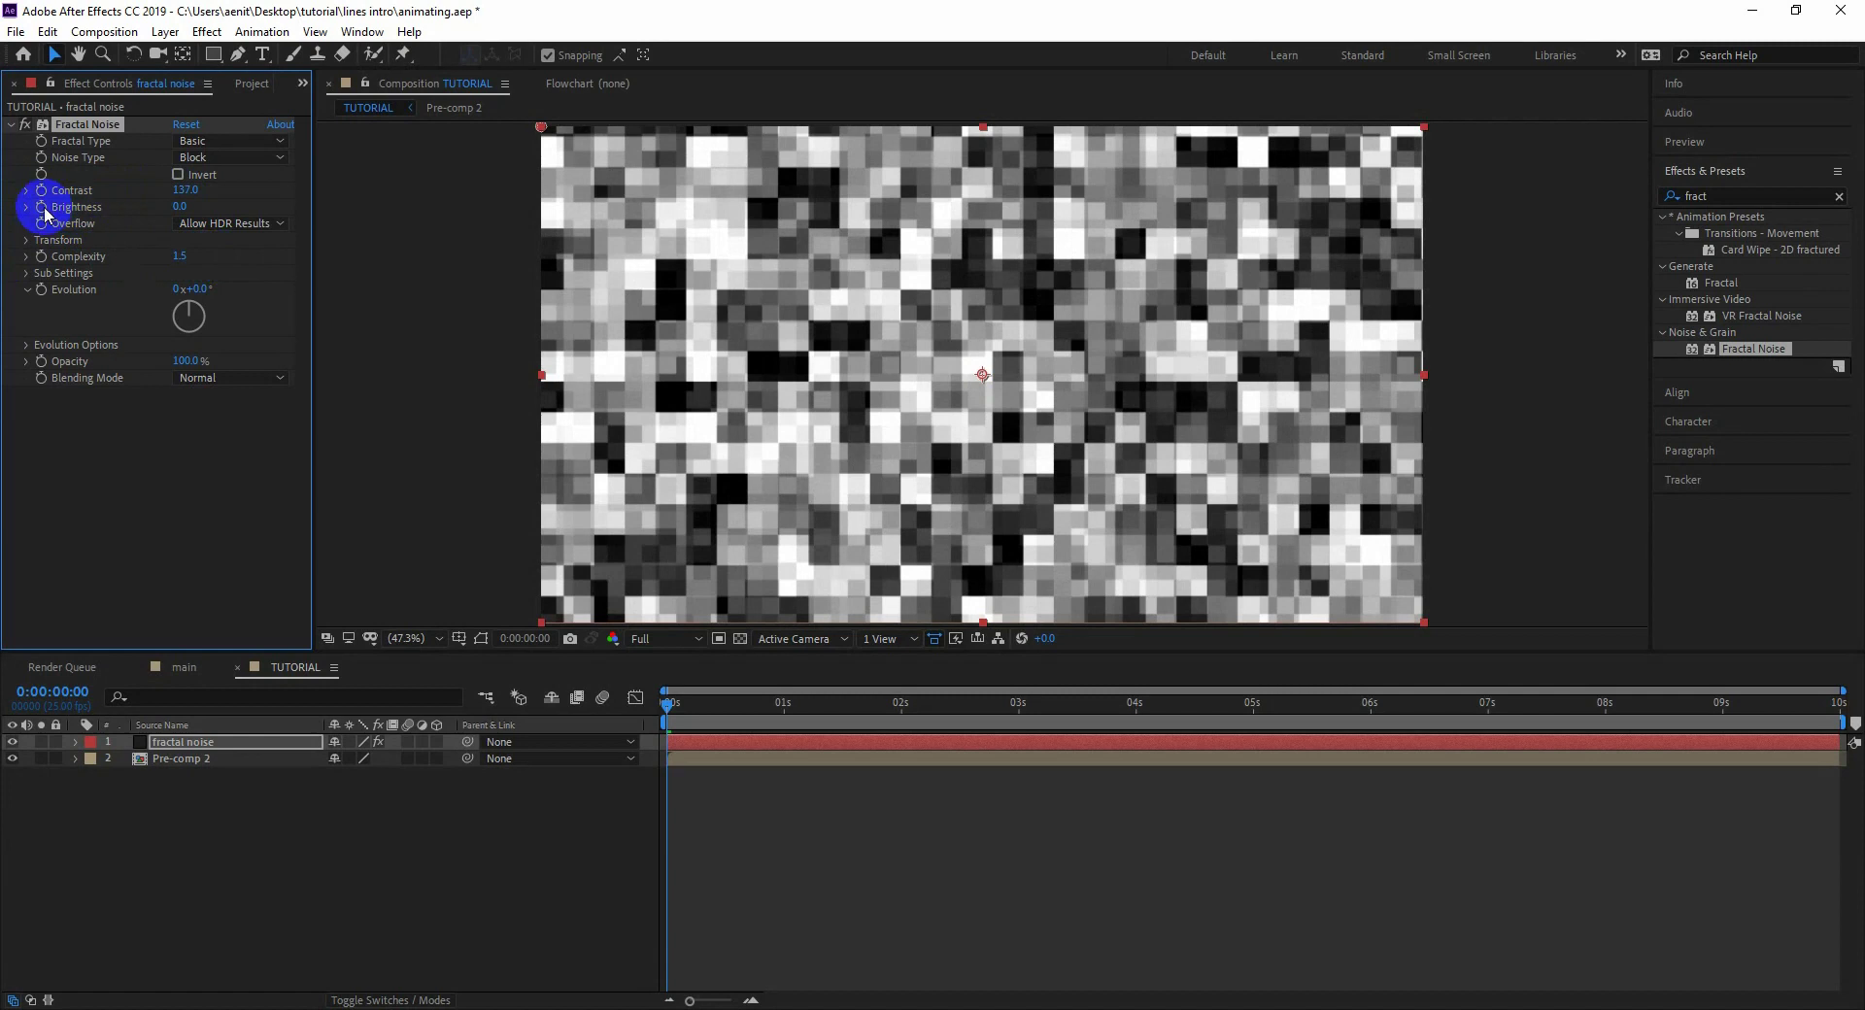
- Set the Fractal Noise transform Scale to 209, keeping Uniform Scaling on
click(27, 274)
click(26, 274)
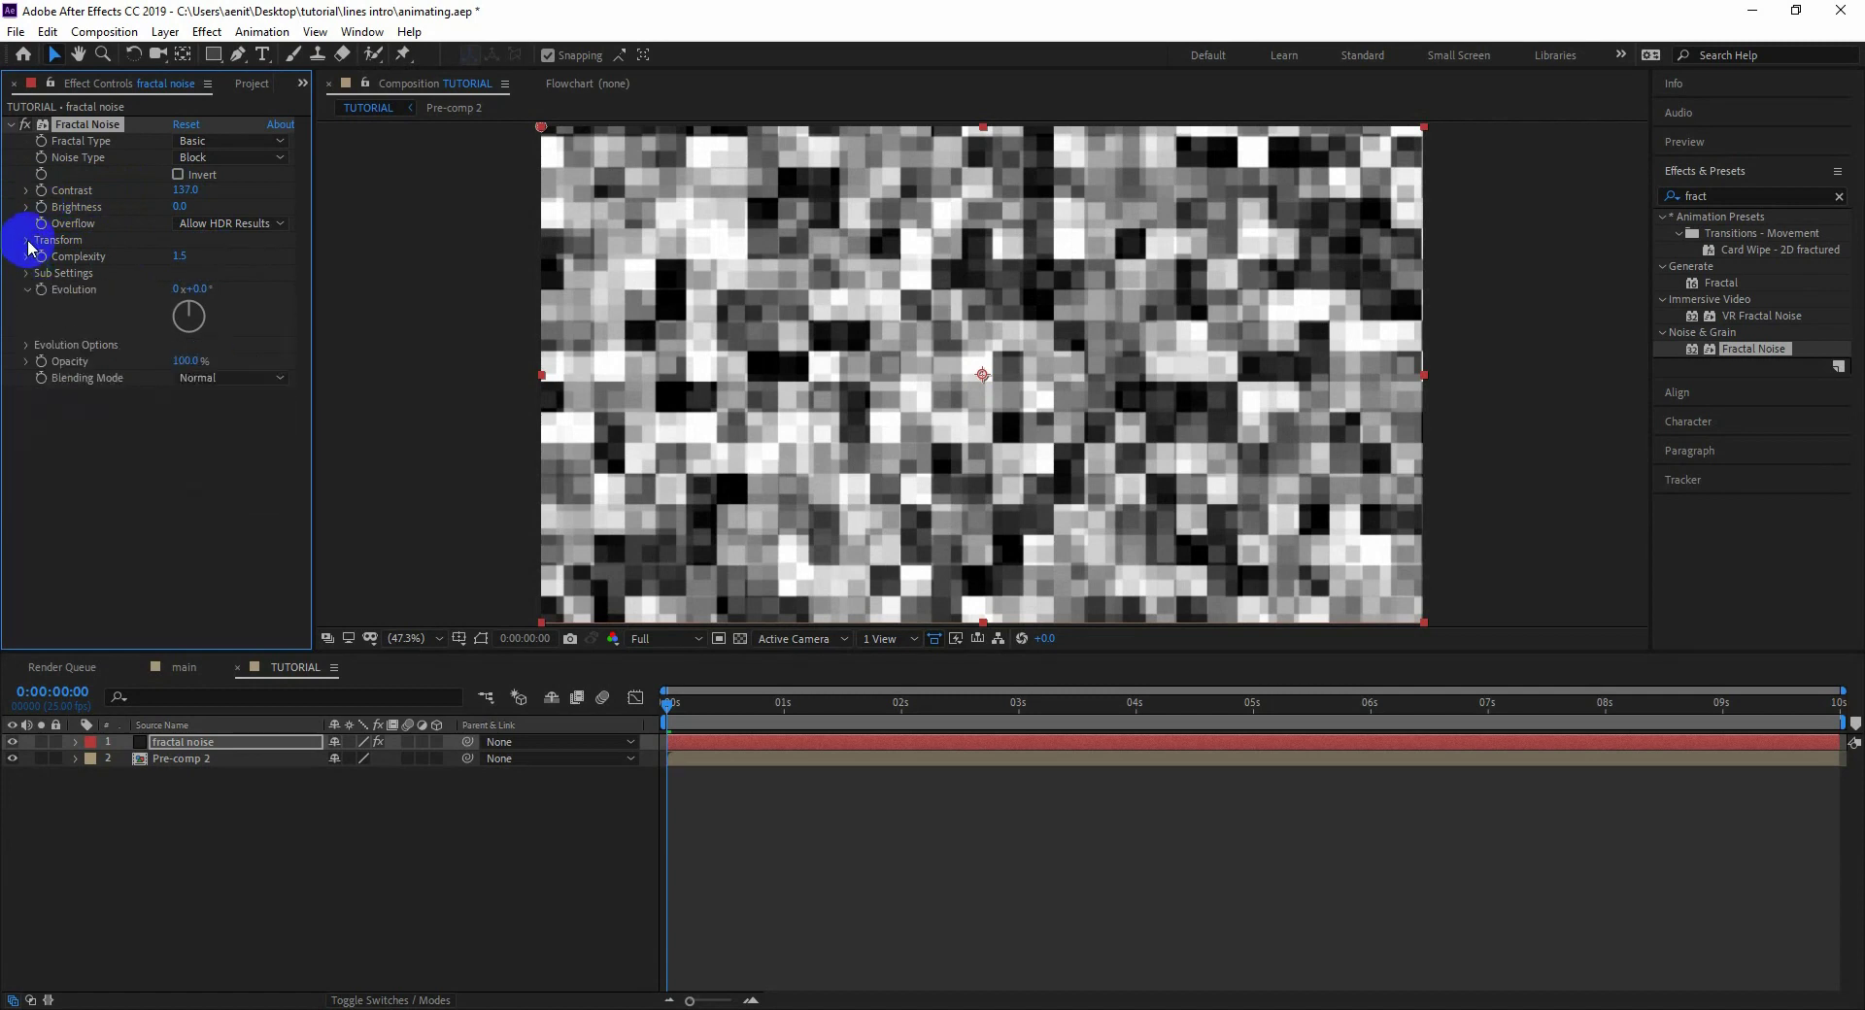
click(27, 241)
drag(194, 288, 352, 367)
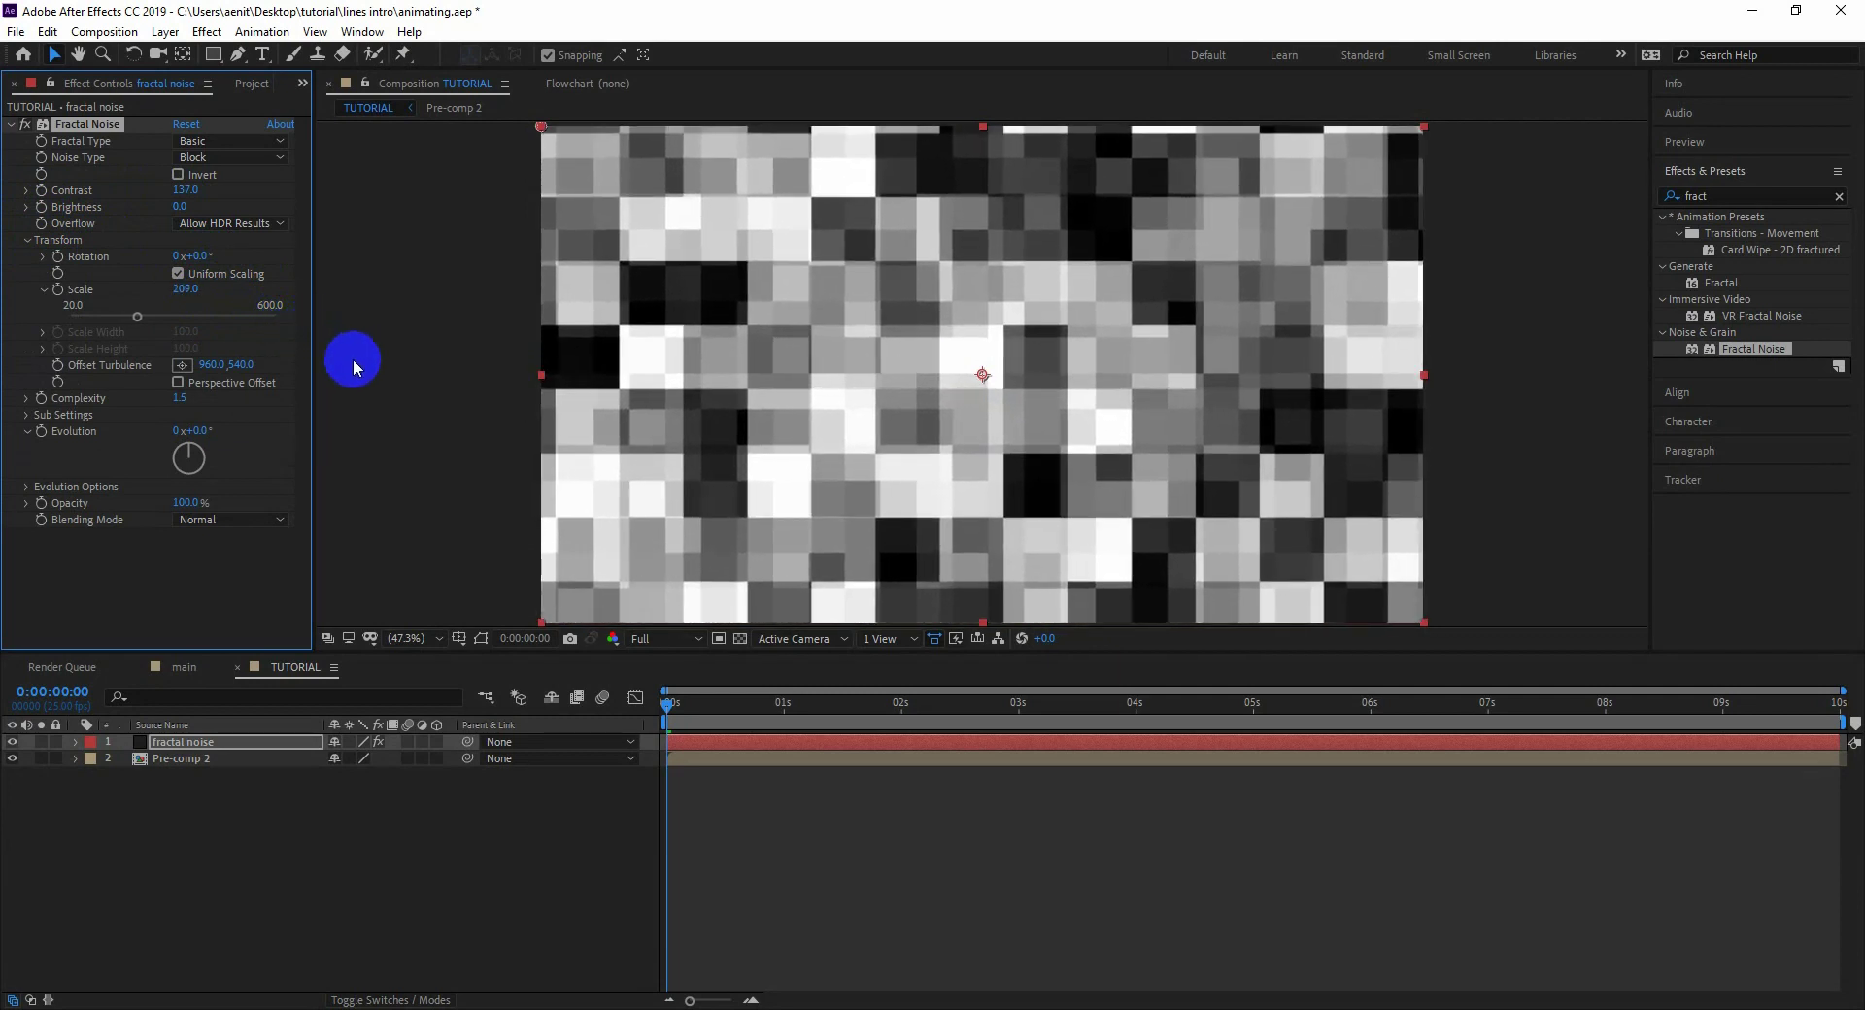
- Set the track matte of Pre-comp 2 to Luma Matte using the fractal noise layer, and preview the broken-up lines
click(395, 802)
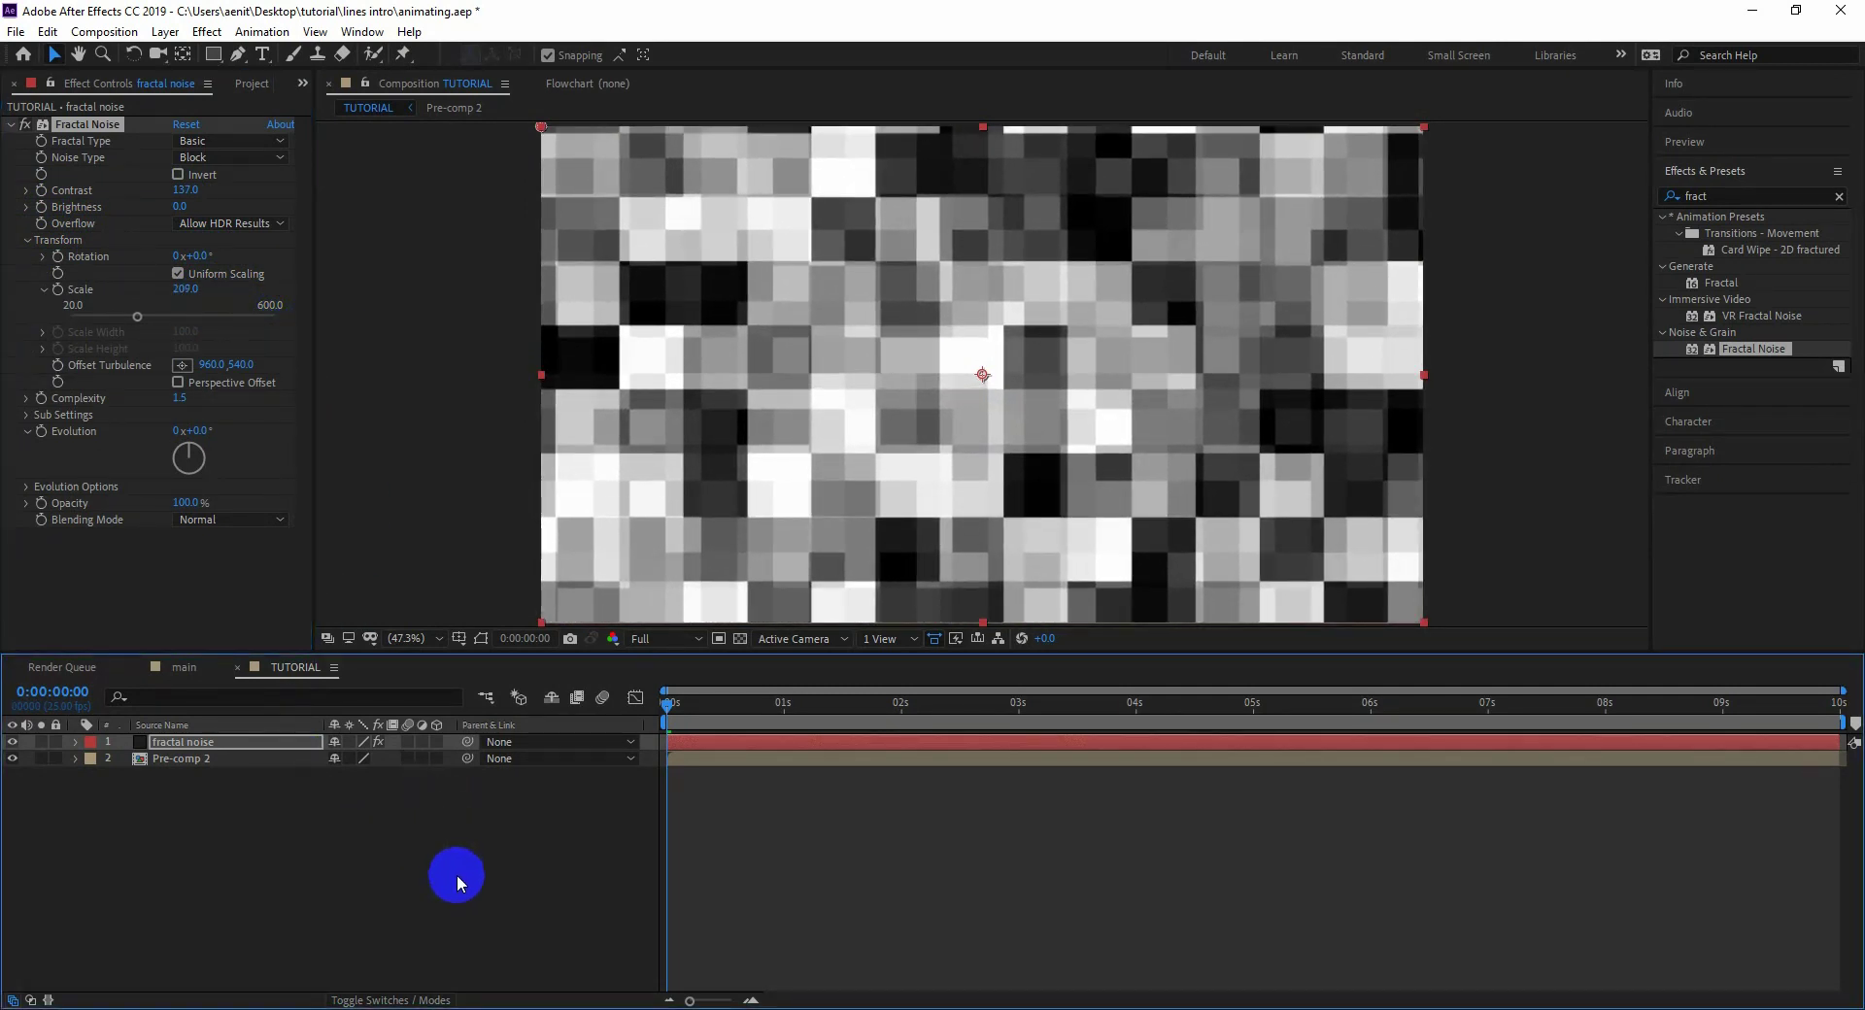
click(254, 758)
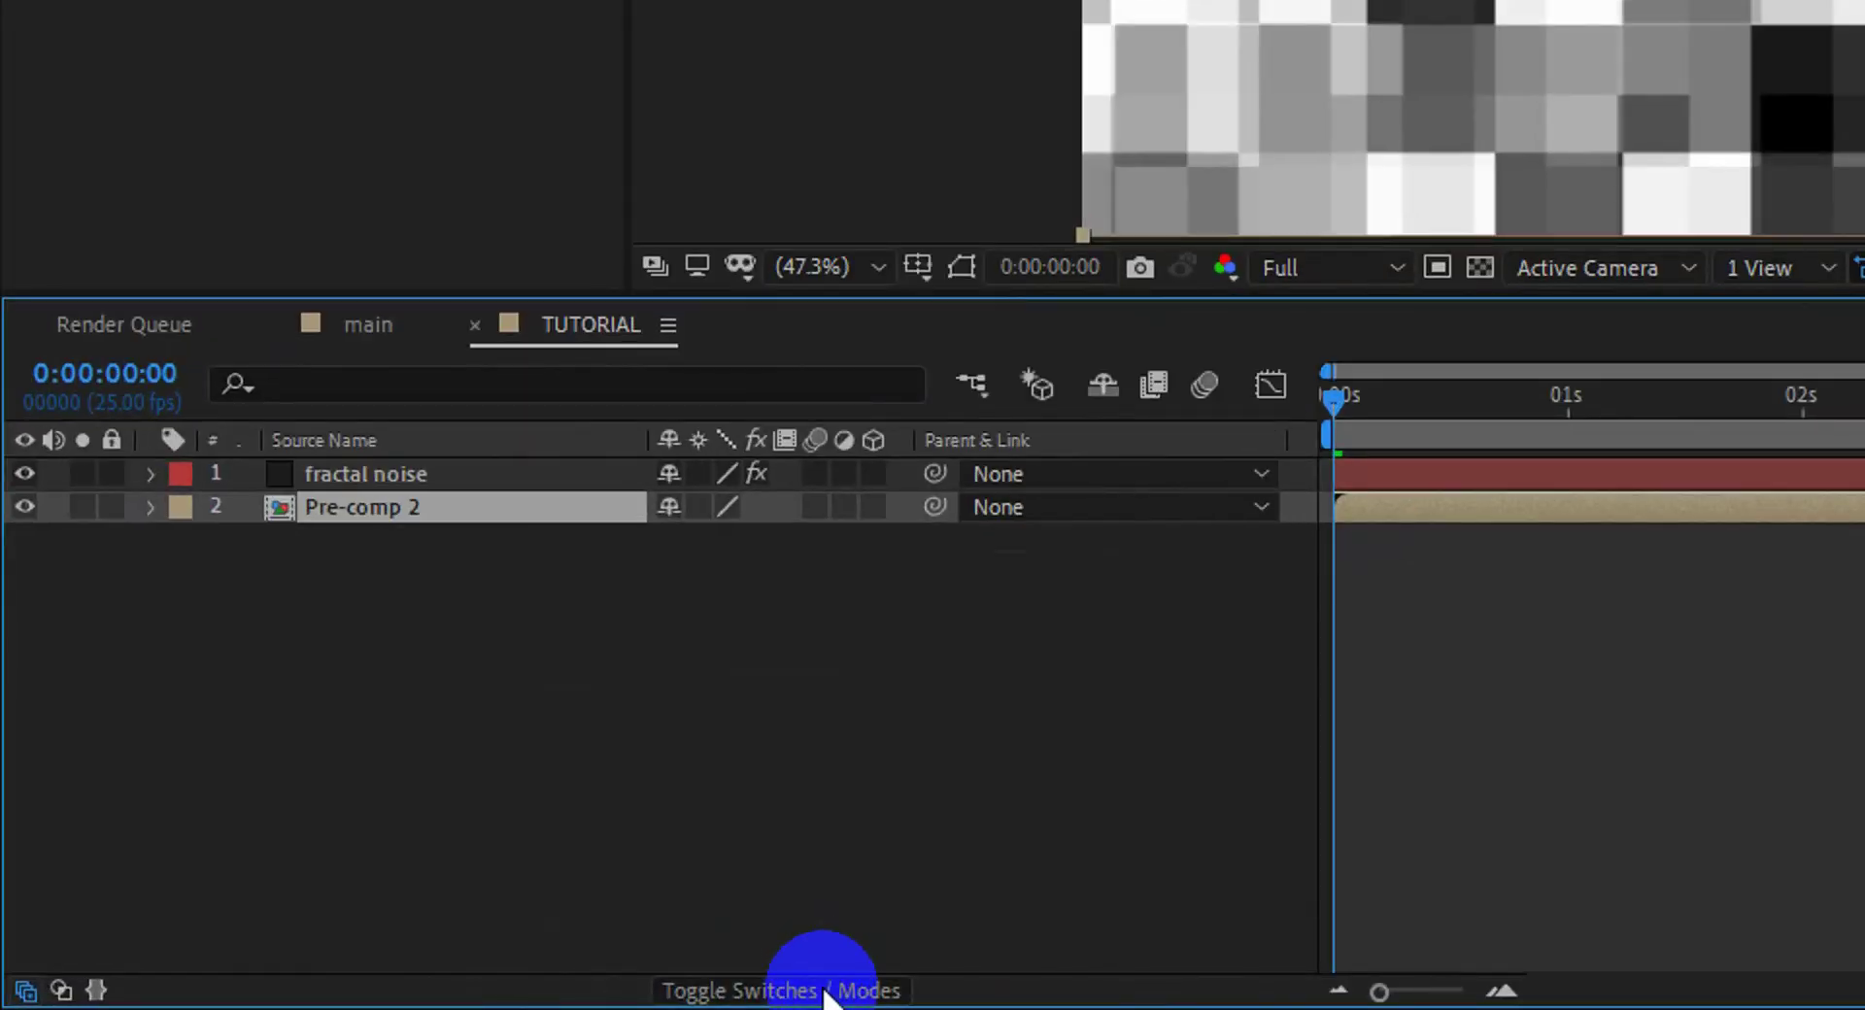
click(824, 991)
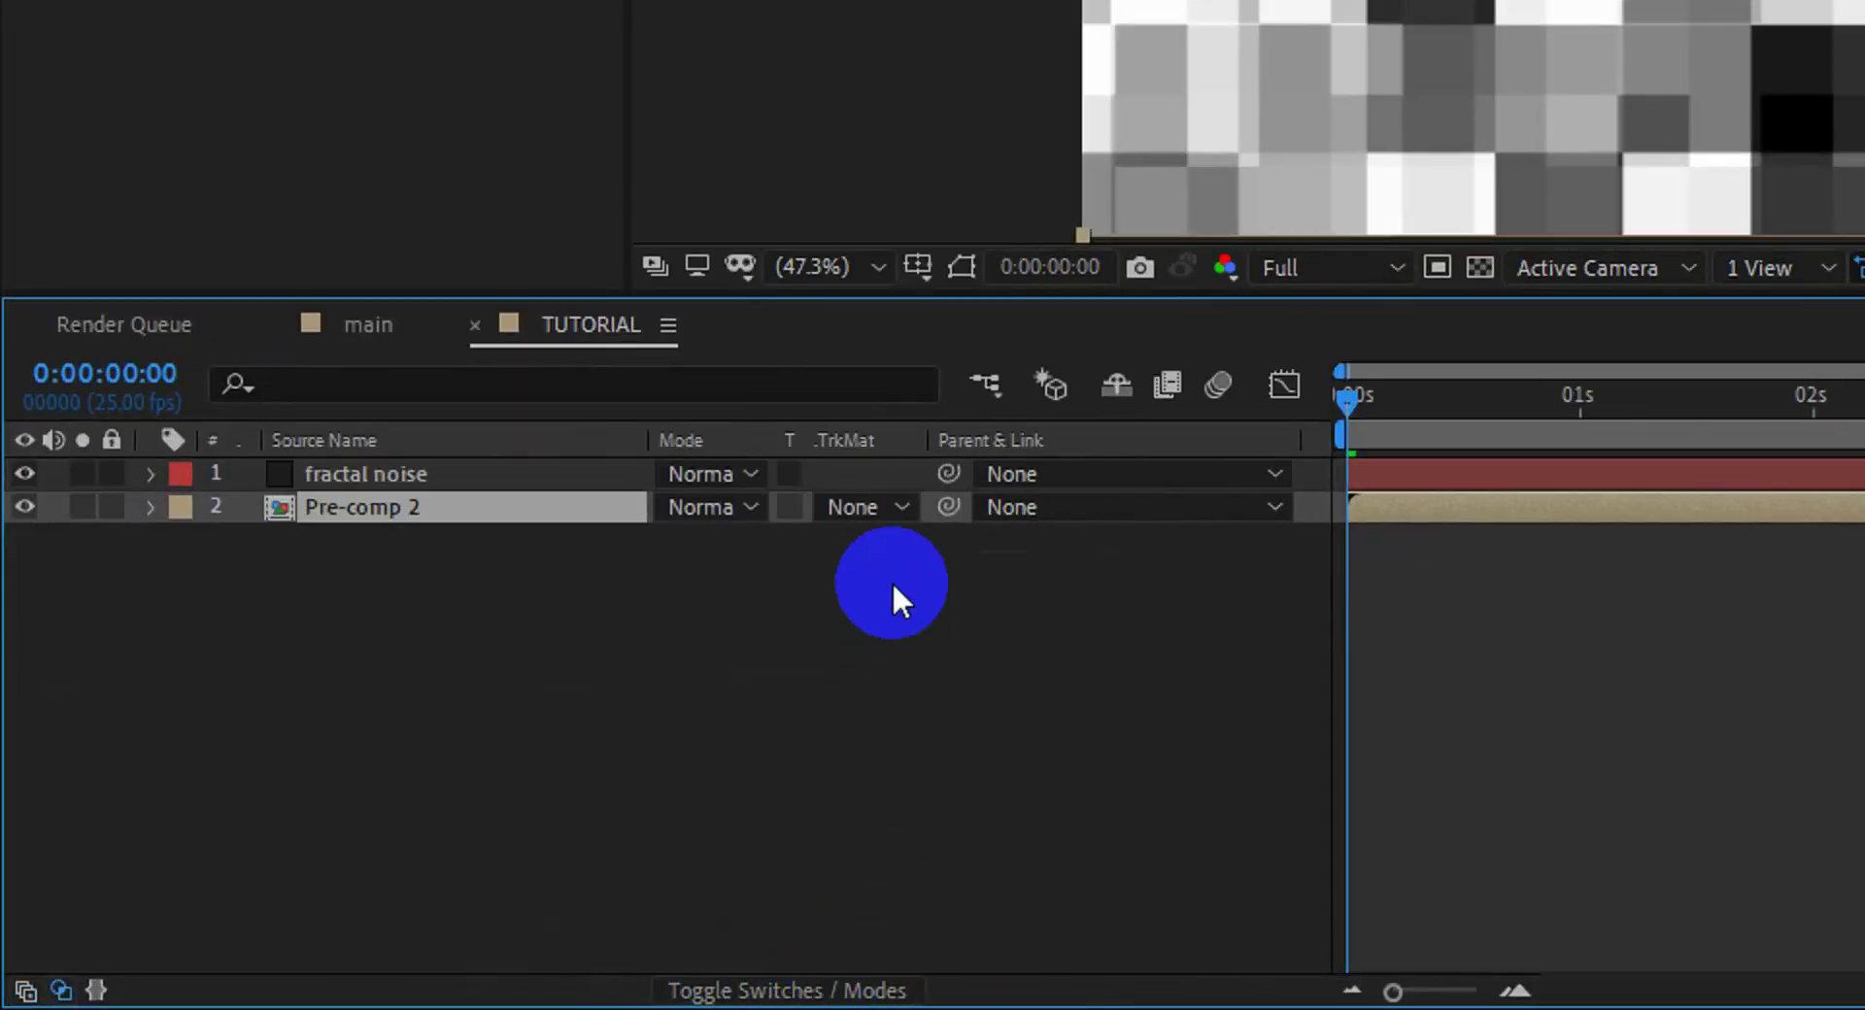
click(861, 507)
click(958, 698)
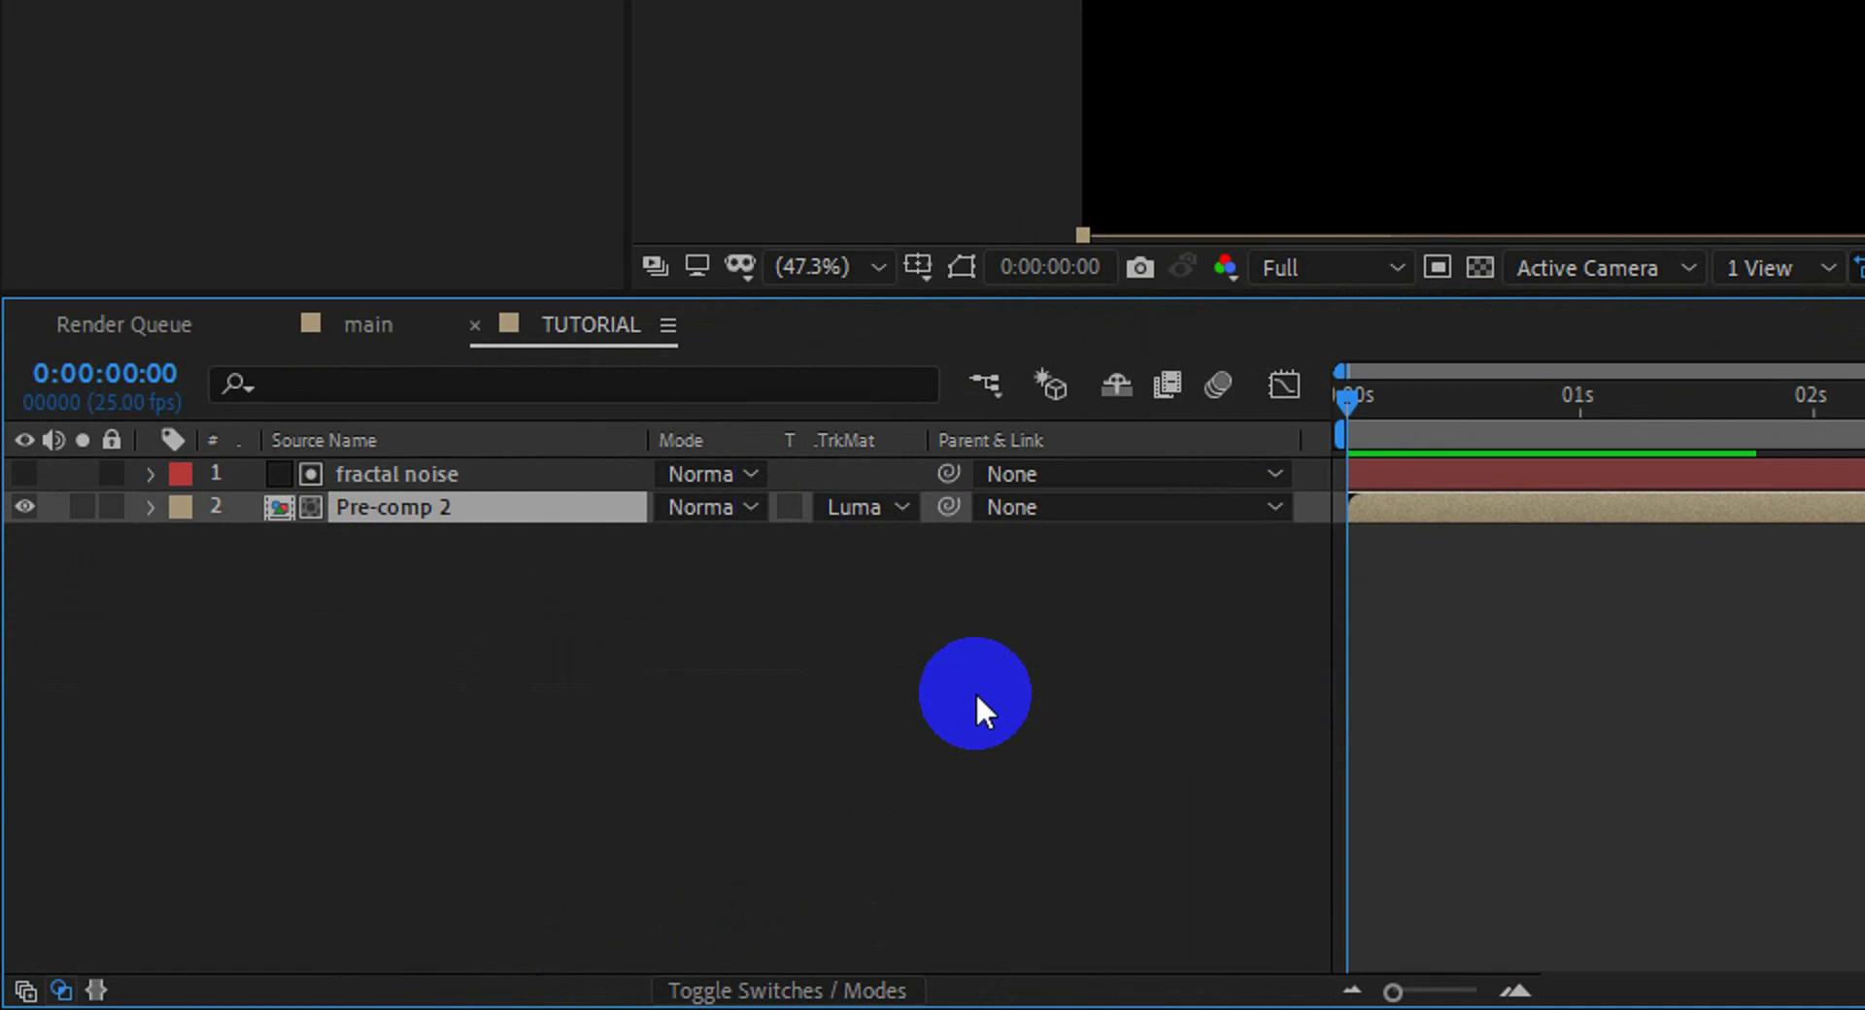
key(space)
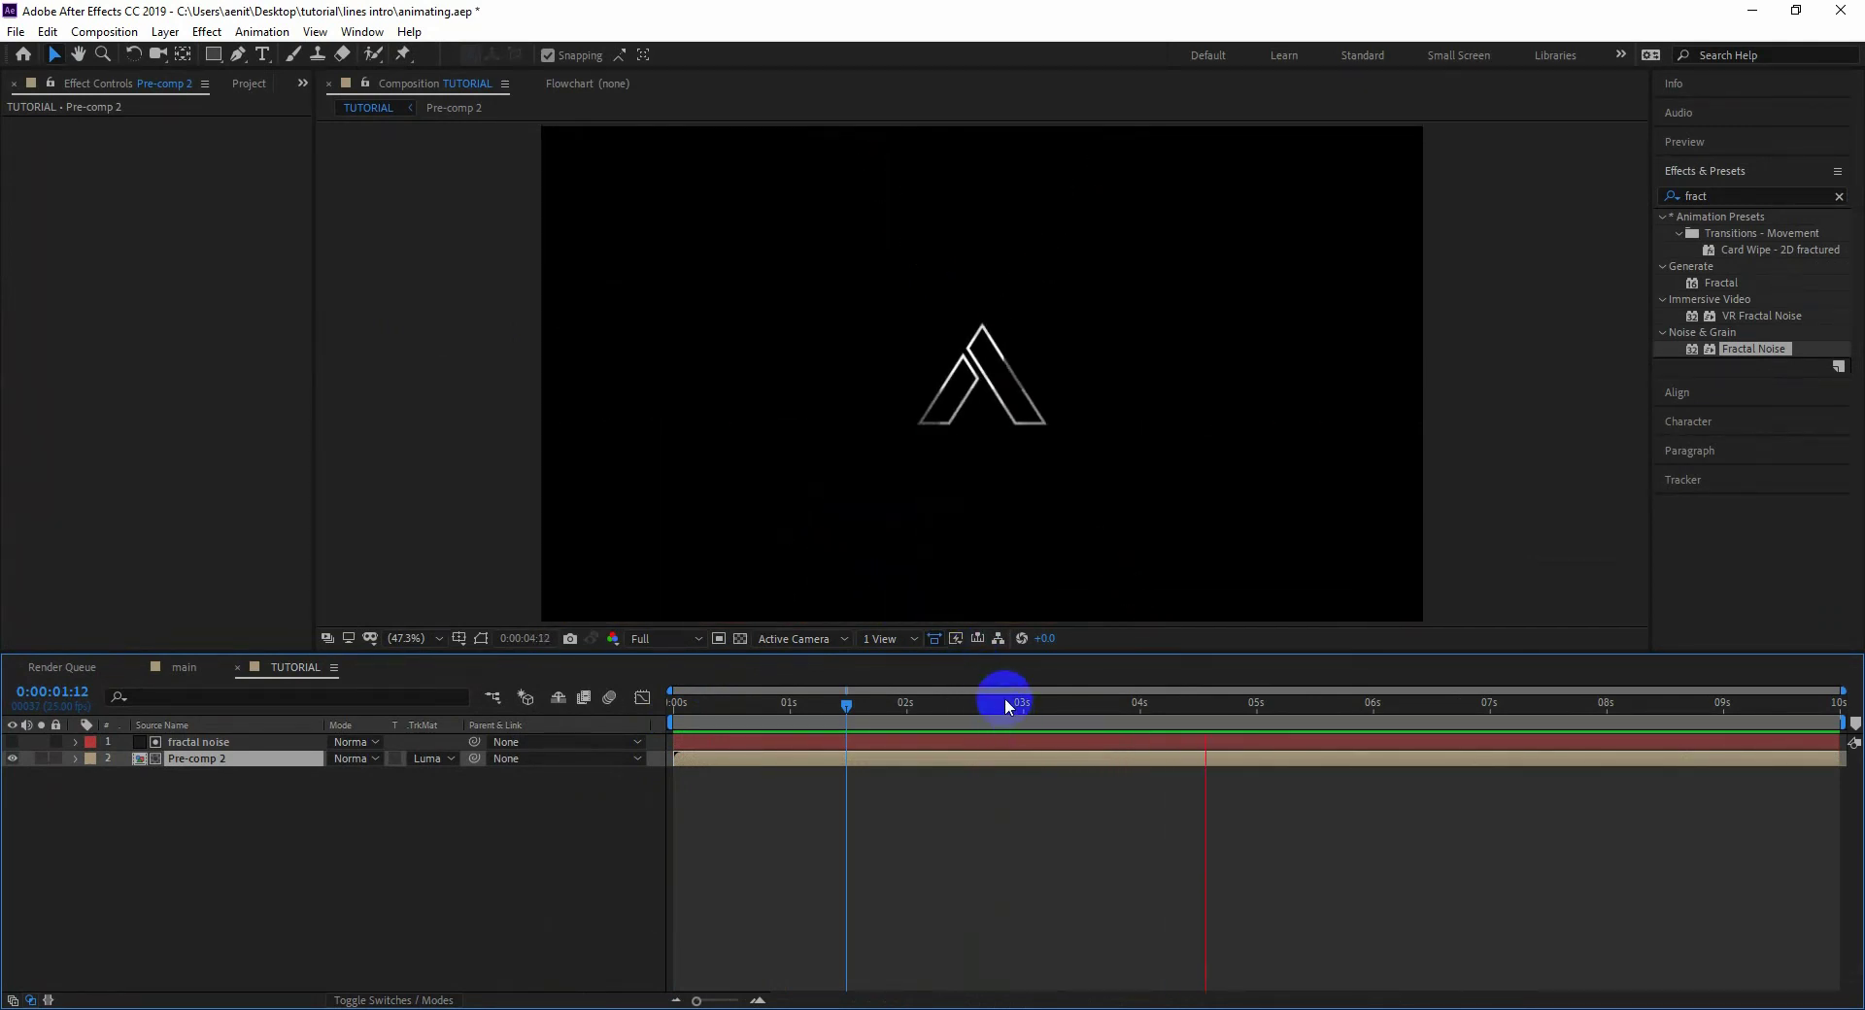
drag(987, 698, 832, 777)
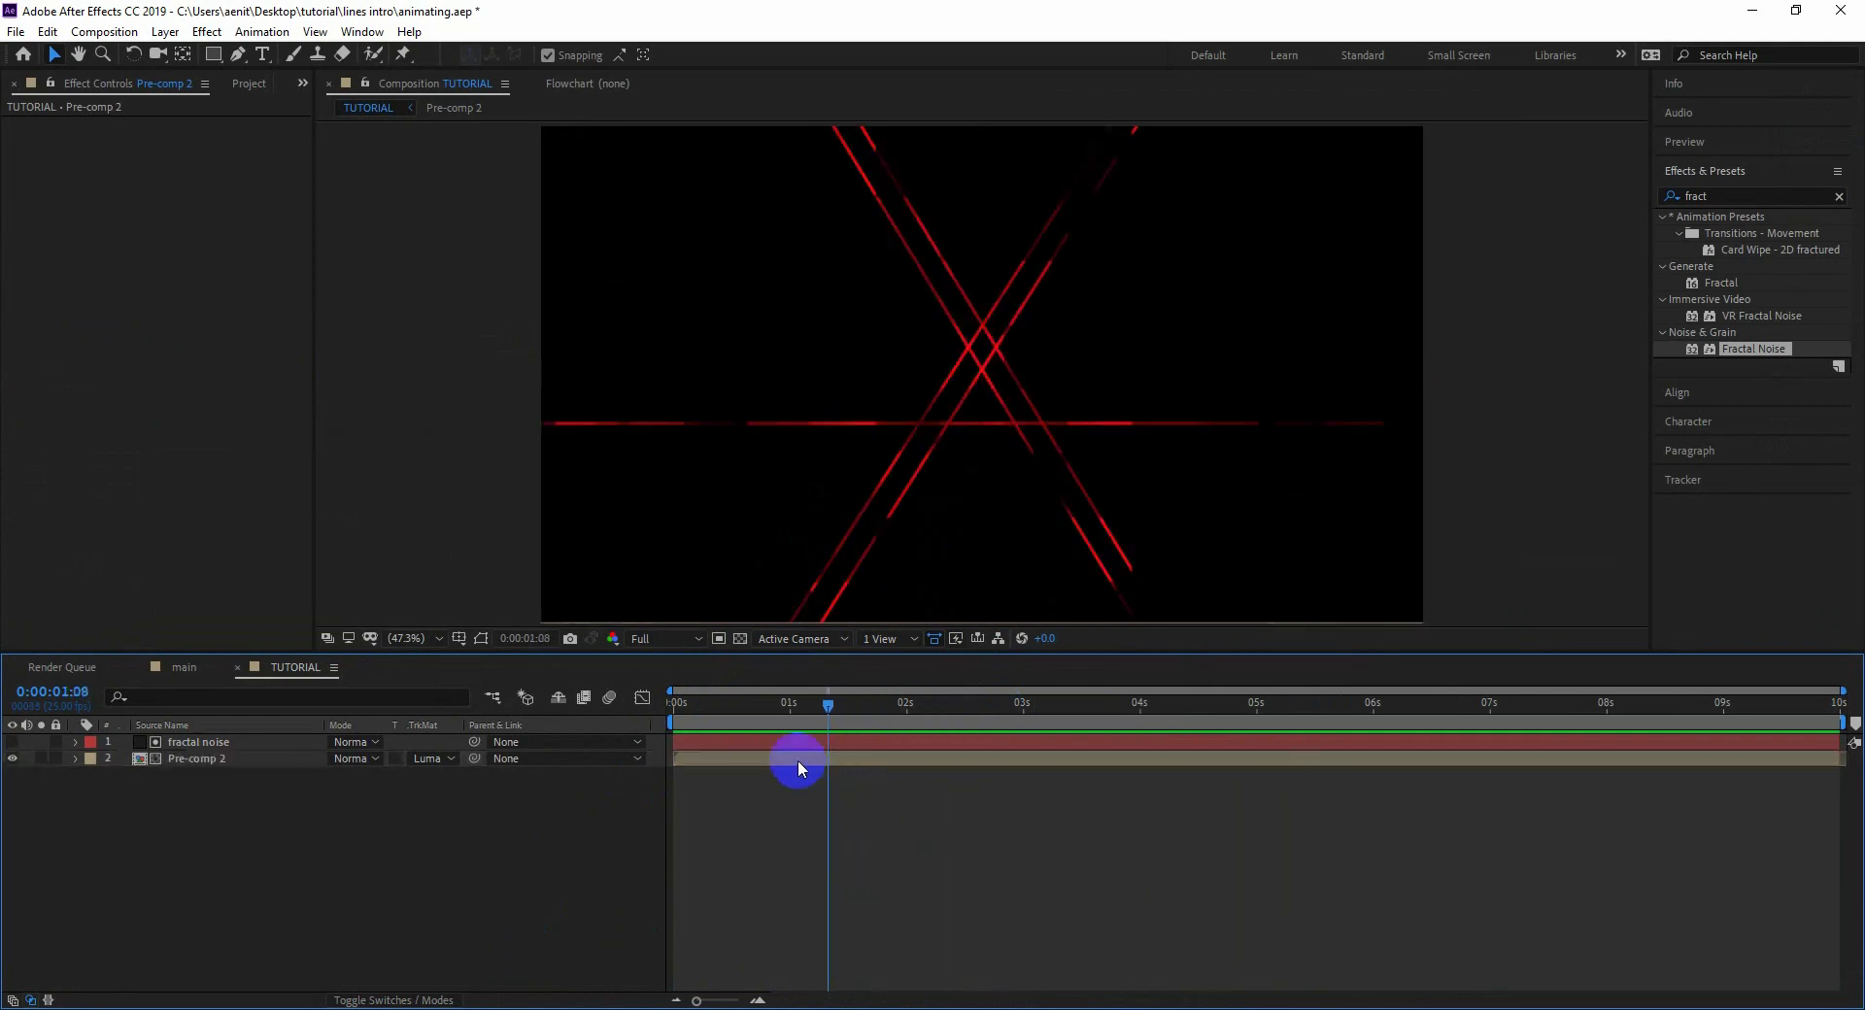
- Copy A Outlines 2 and A Outlines 3 from Pre-comp 2 into the TUTORIAL composition, above the fractal noise layer
click(259, 762)
double_click(259, 762)
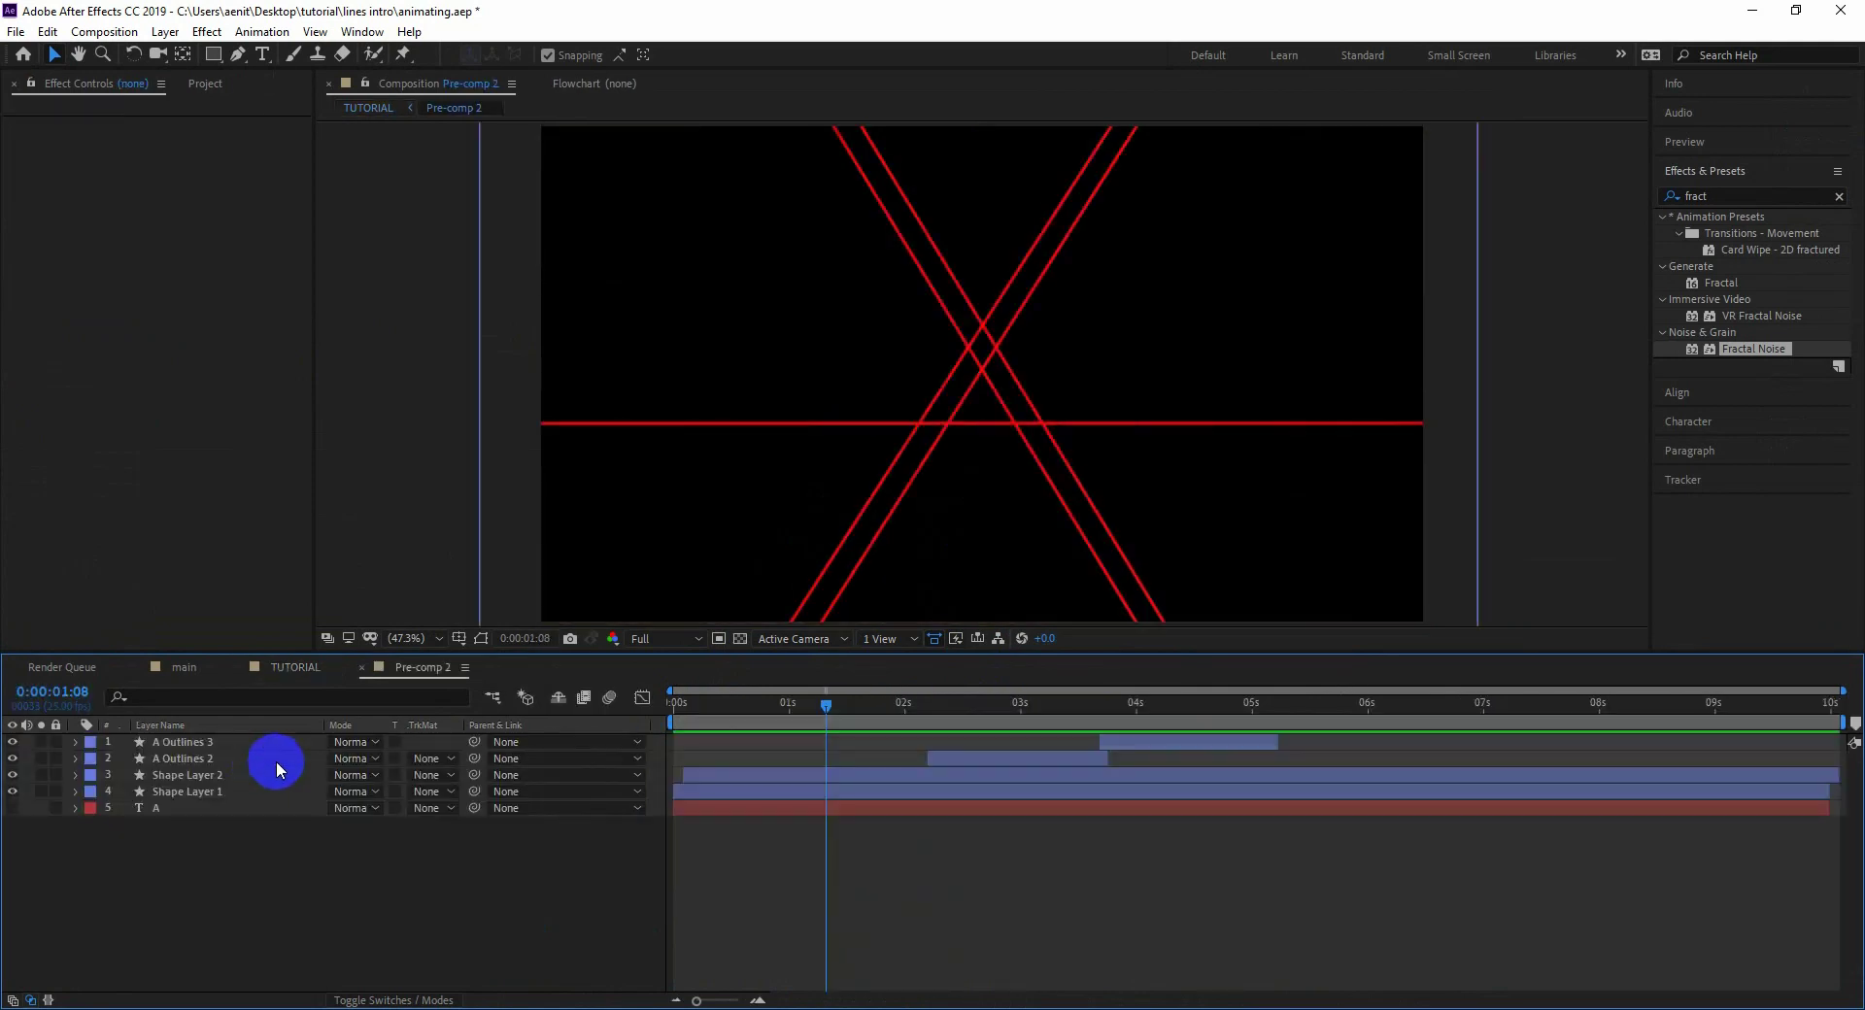
click(1053, 762)
shift+click(1126, 745)
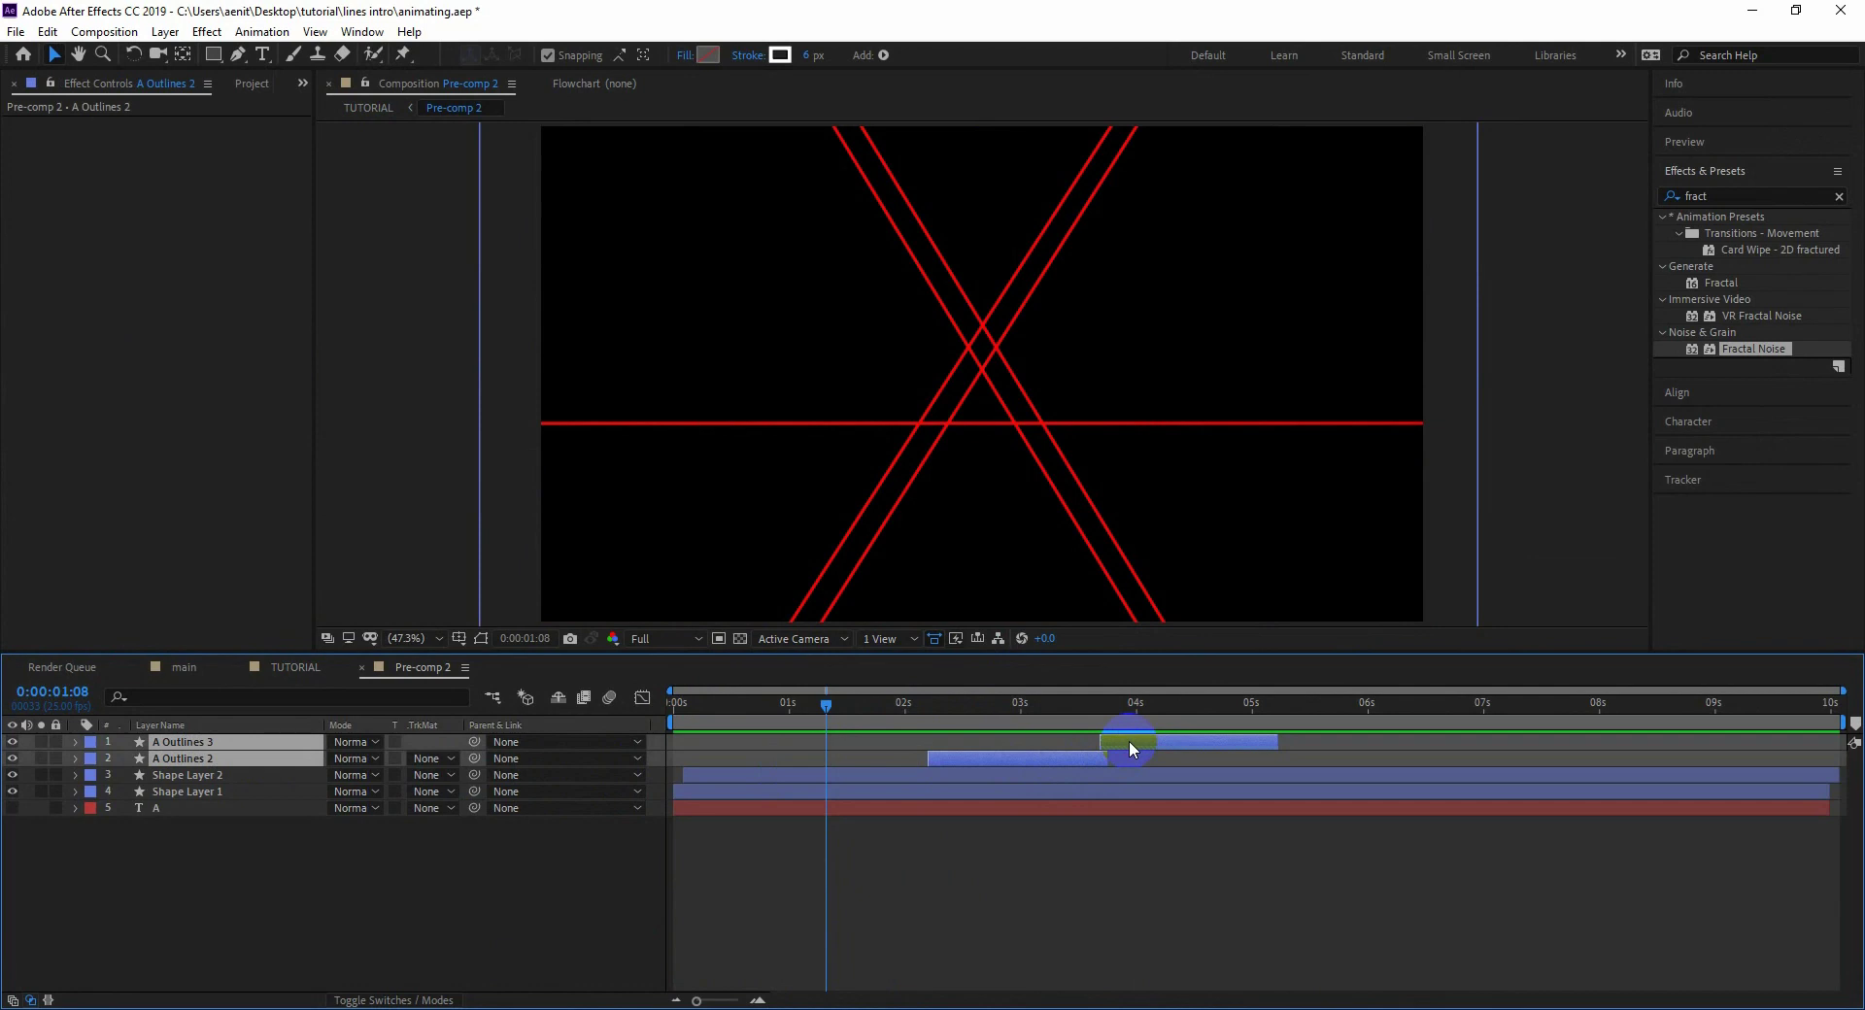
click(295, 667)
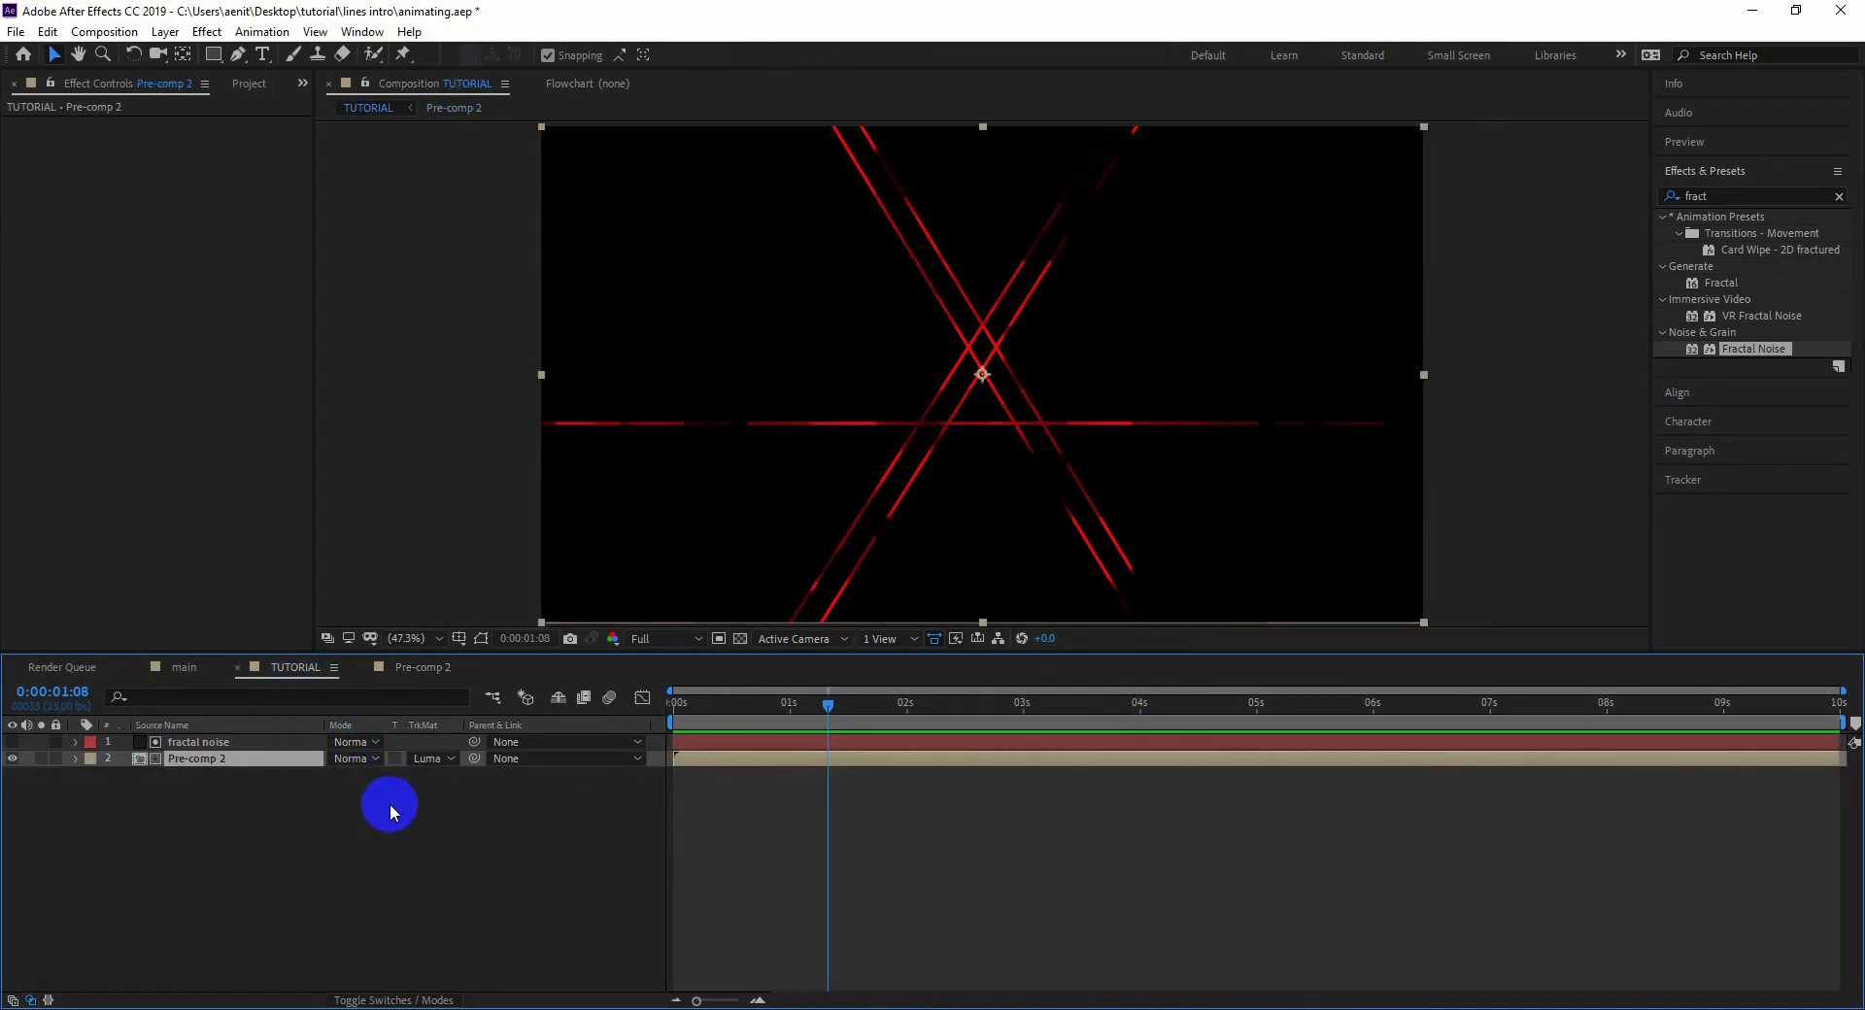
key(ctrl+v)
drag(270, 773, 200, 748)
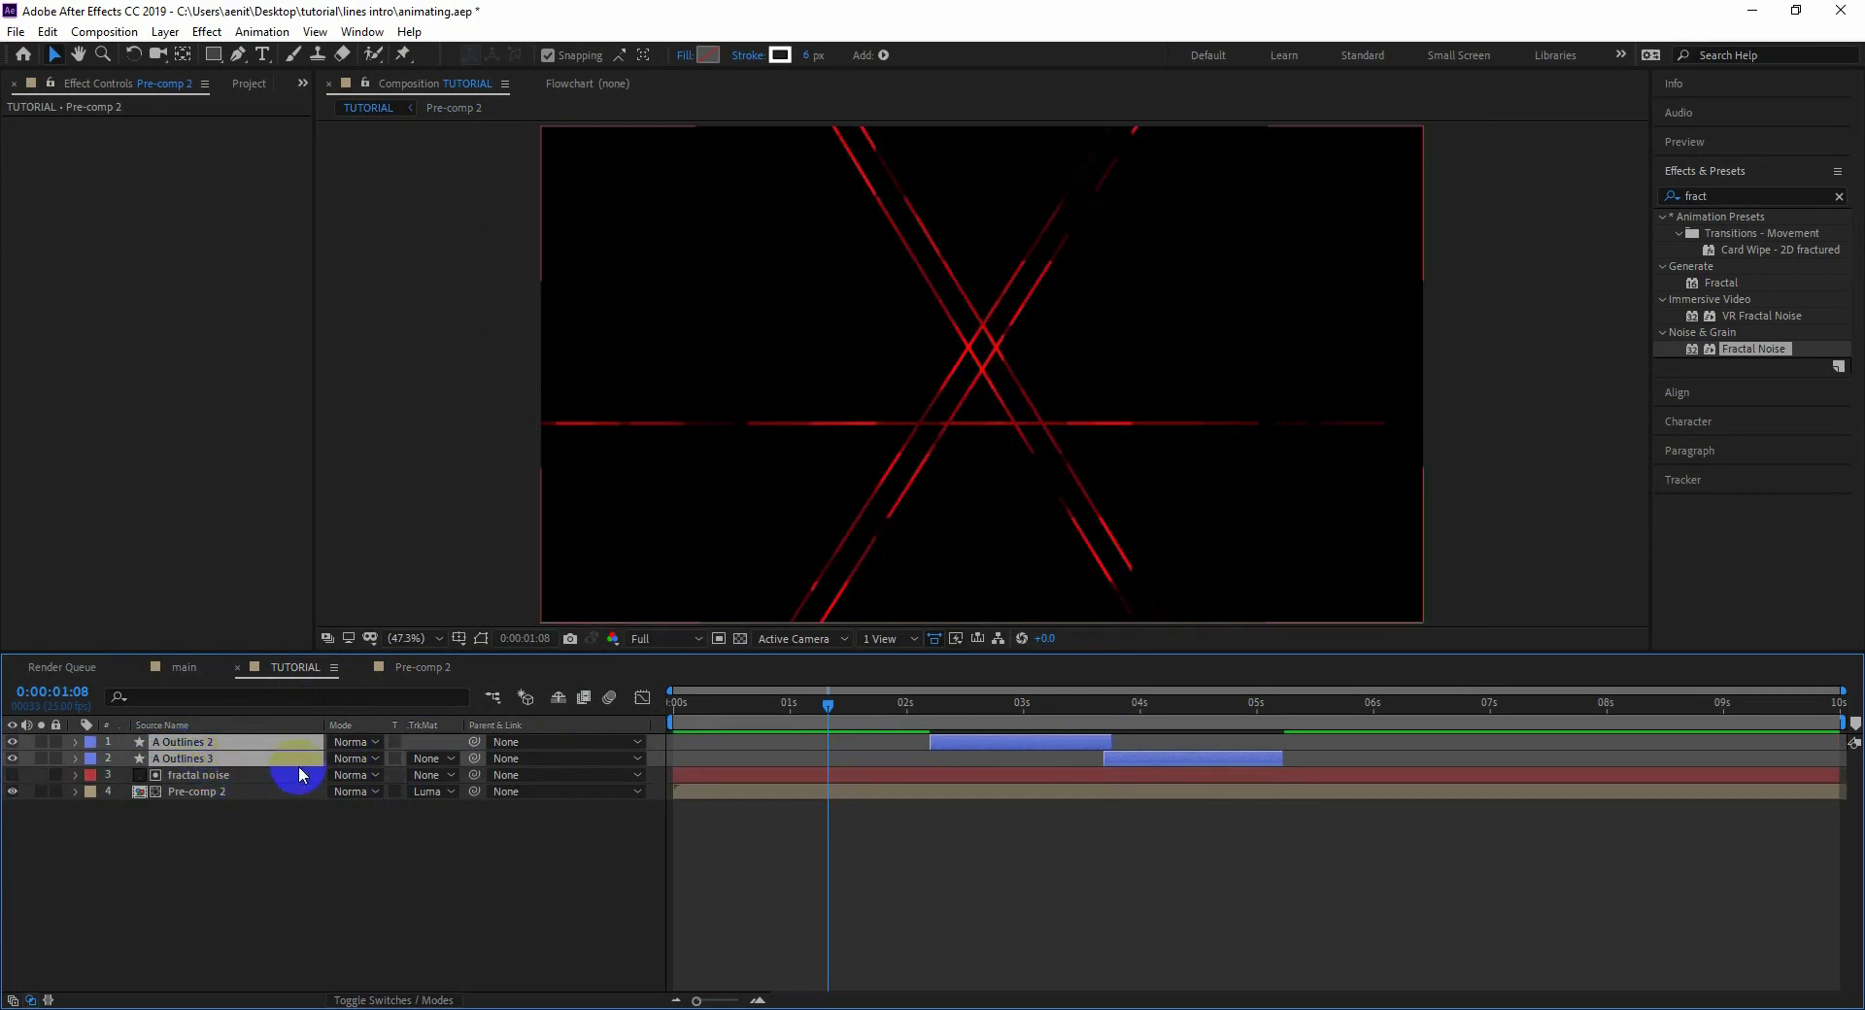
- Try a red stroke on the copied A Outlines 2 and A Outlines 3 in TUTORIAL and preview it
drag(876, 710, 1002, 743)
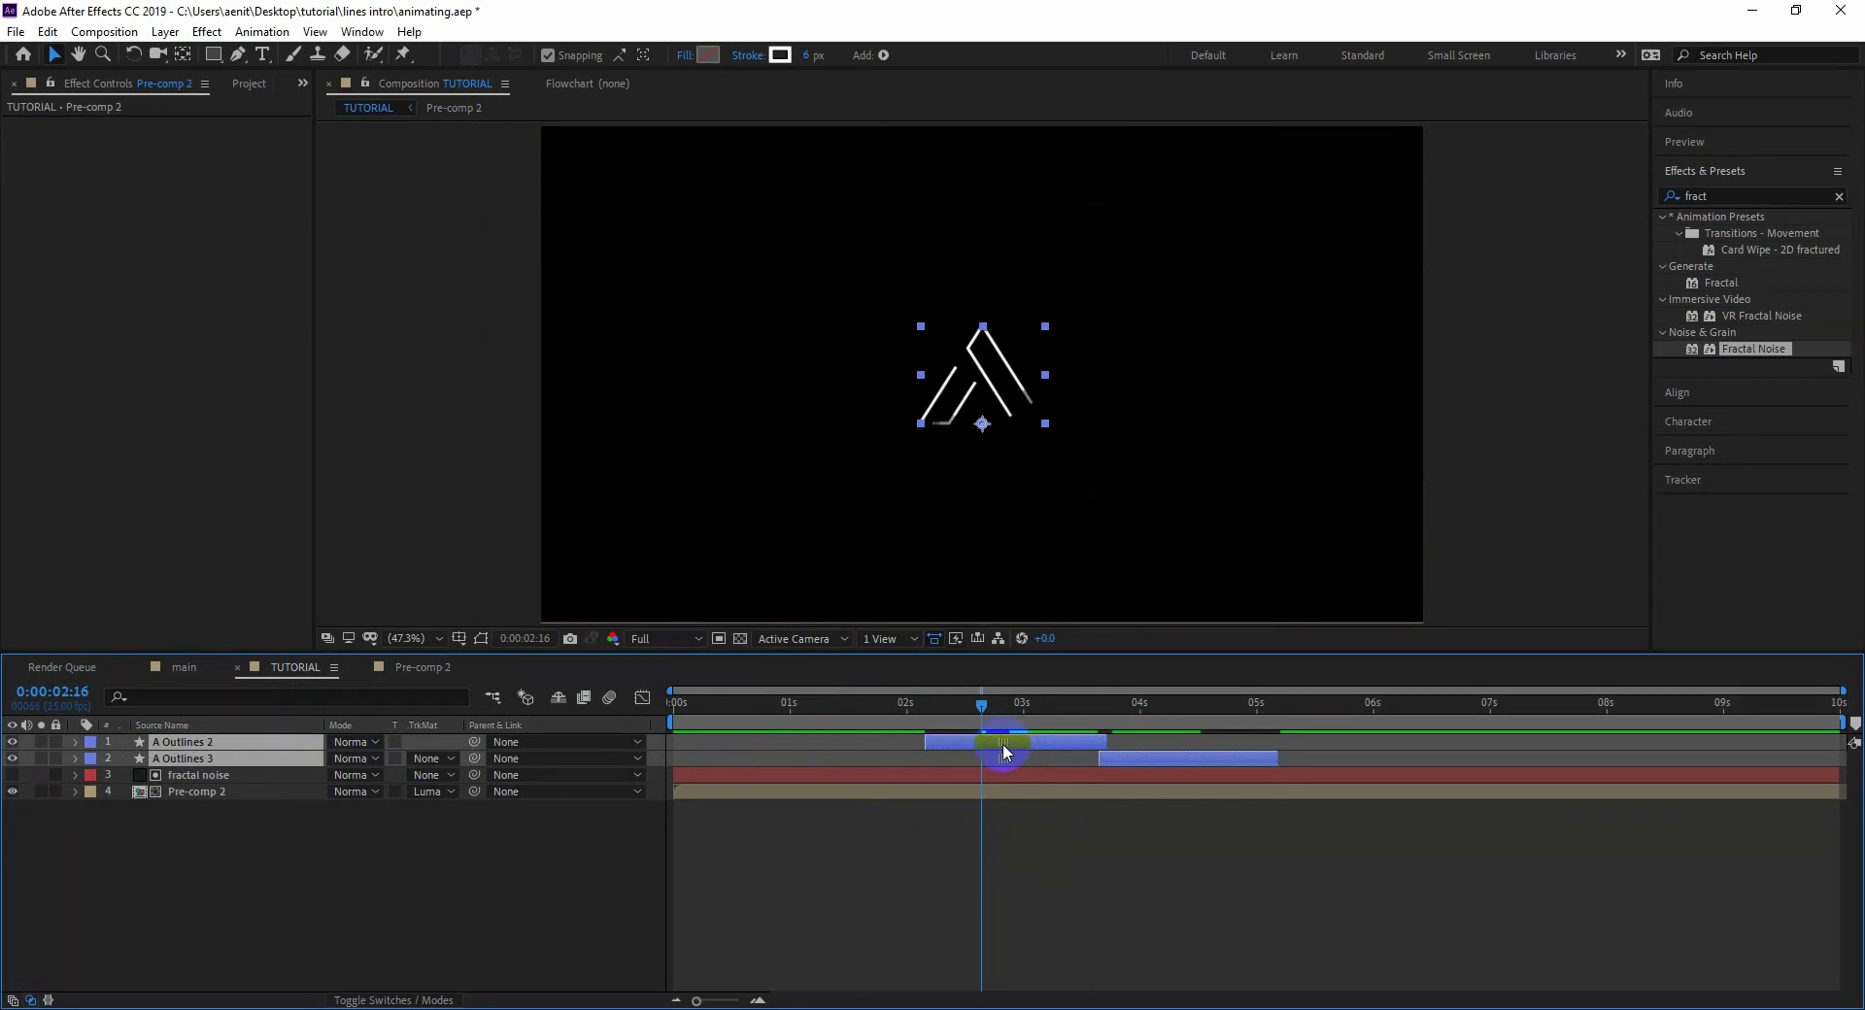
click(781, 54)
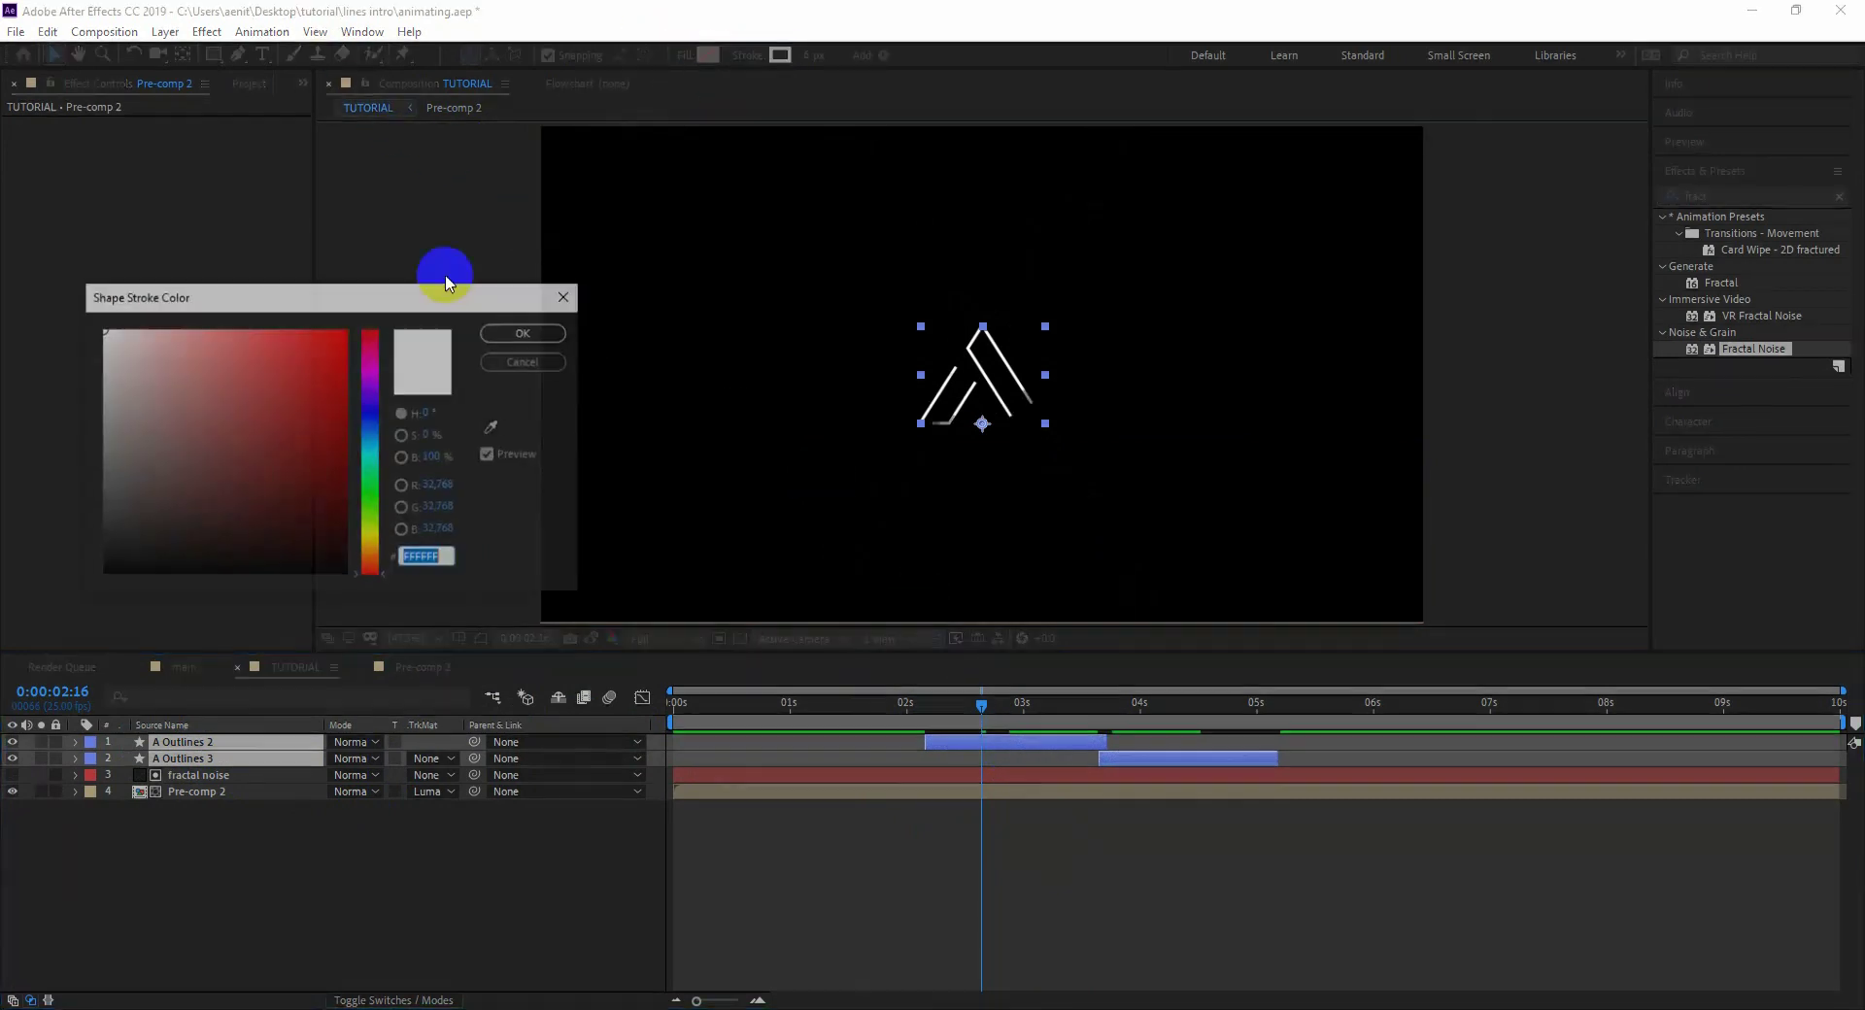
click(526, 333)
drag(953, 704, 882, 703)
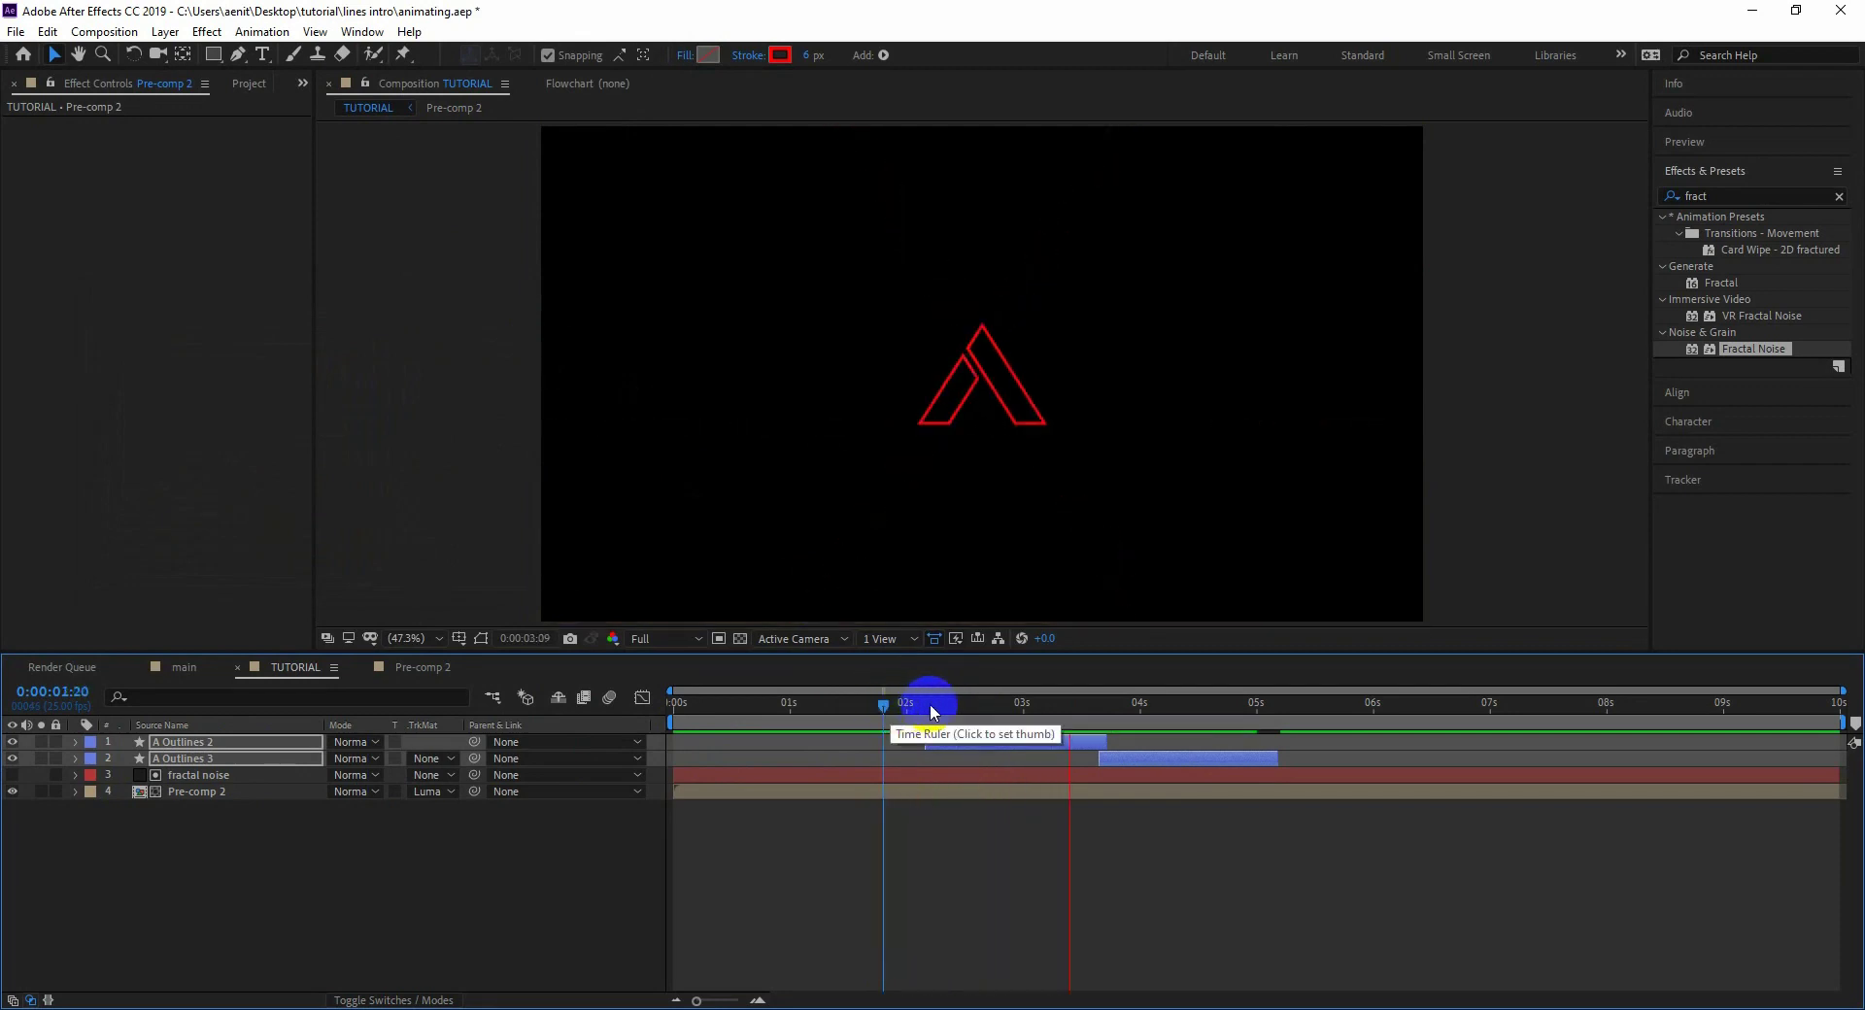
key(space)
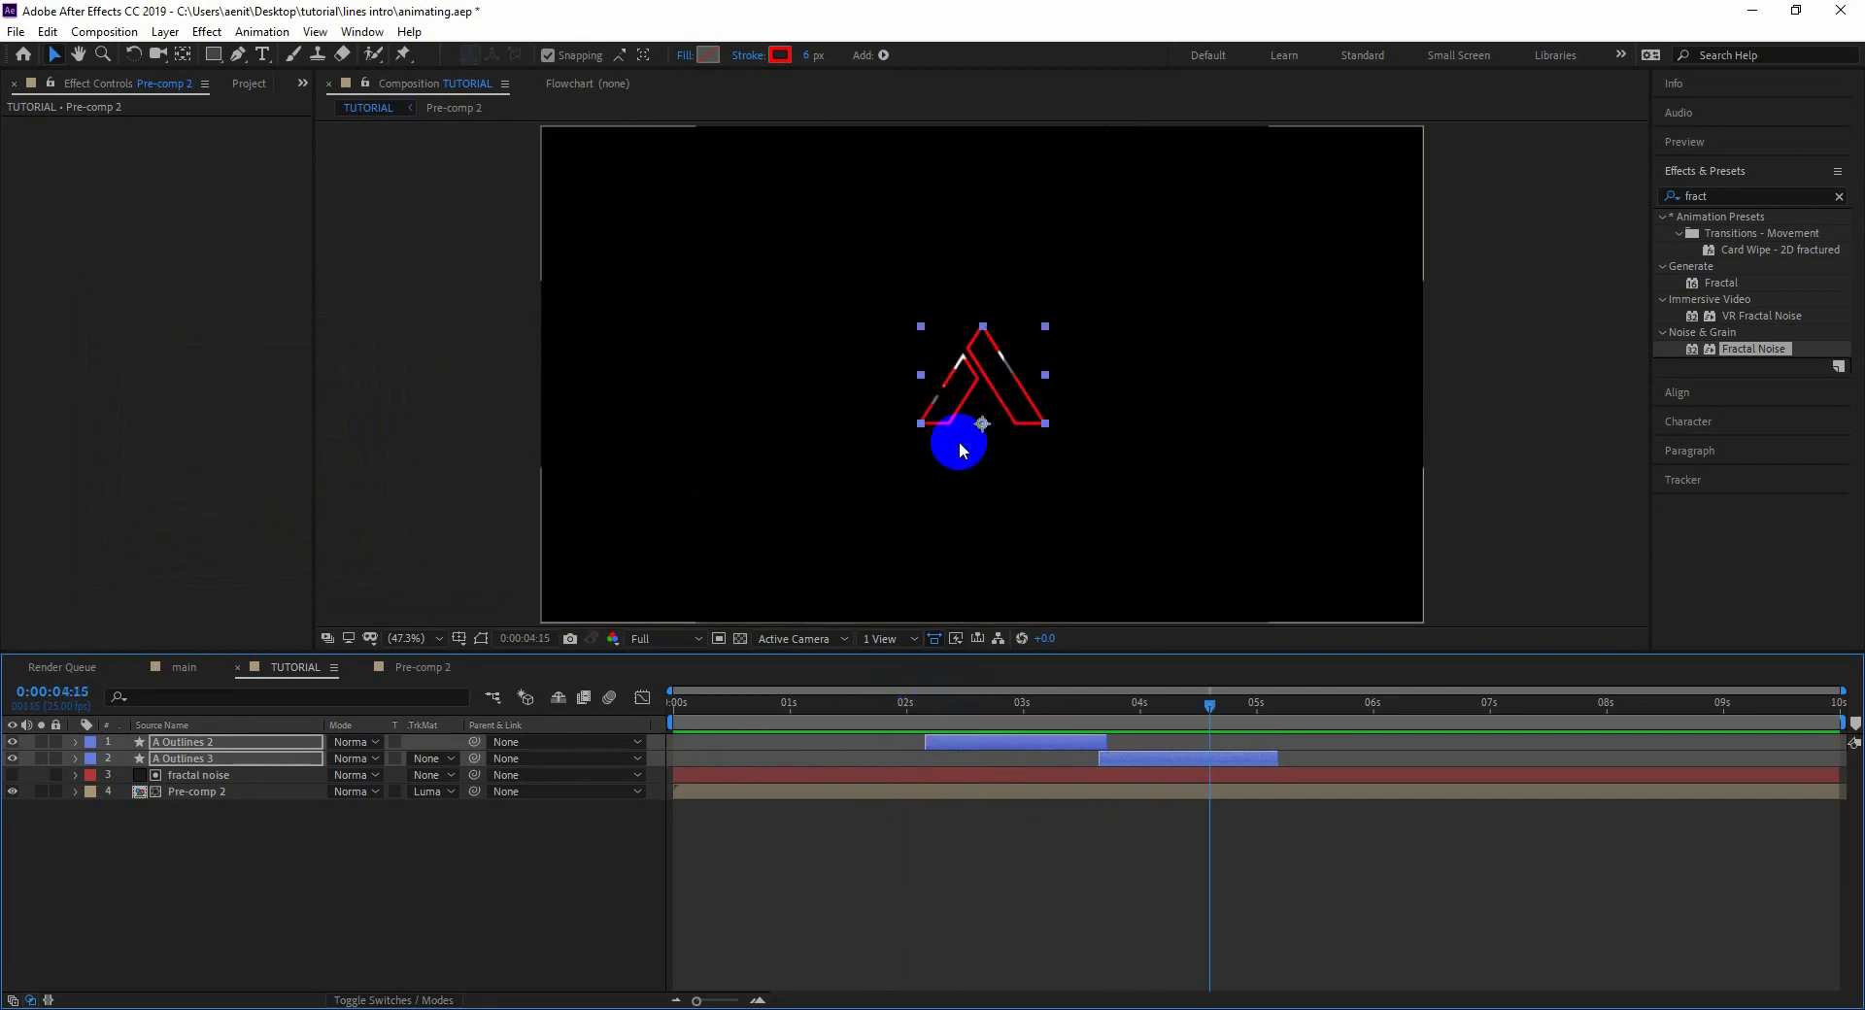
- Set the stroke color of A Outlines 2 and A Outlines 3 in TUTORIAL to white (FFFFFF)
click(780, 56)
drag(129, 350, 73, 291)
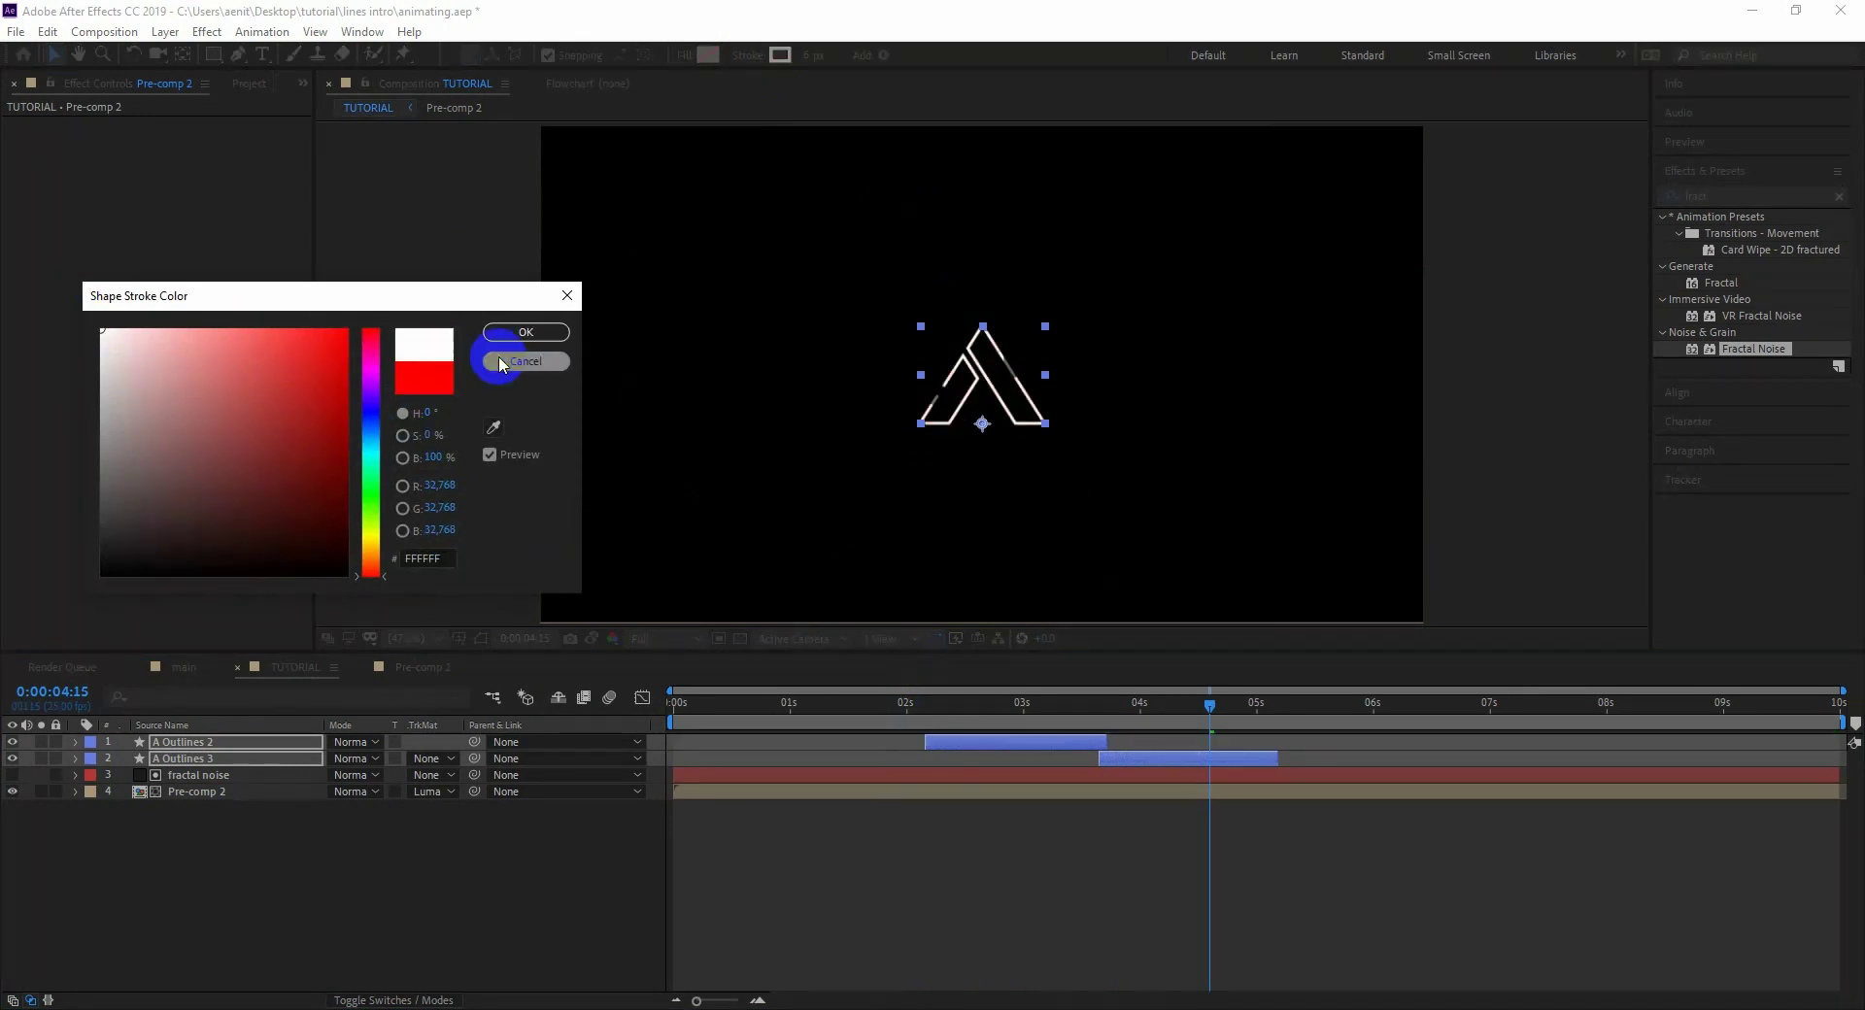
click(524, 336)
- Set the stroke color of A Outlines 2 and A Outlines 3 inside Pre-comp 2 to red (FF0000), and preview the TUTORIAL composition
click(410, 667)
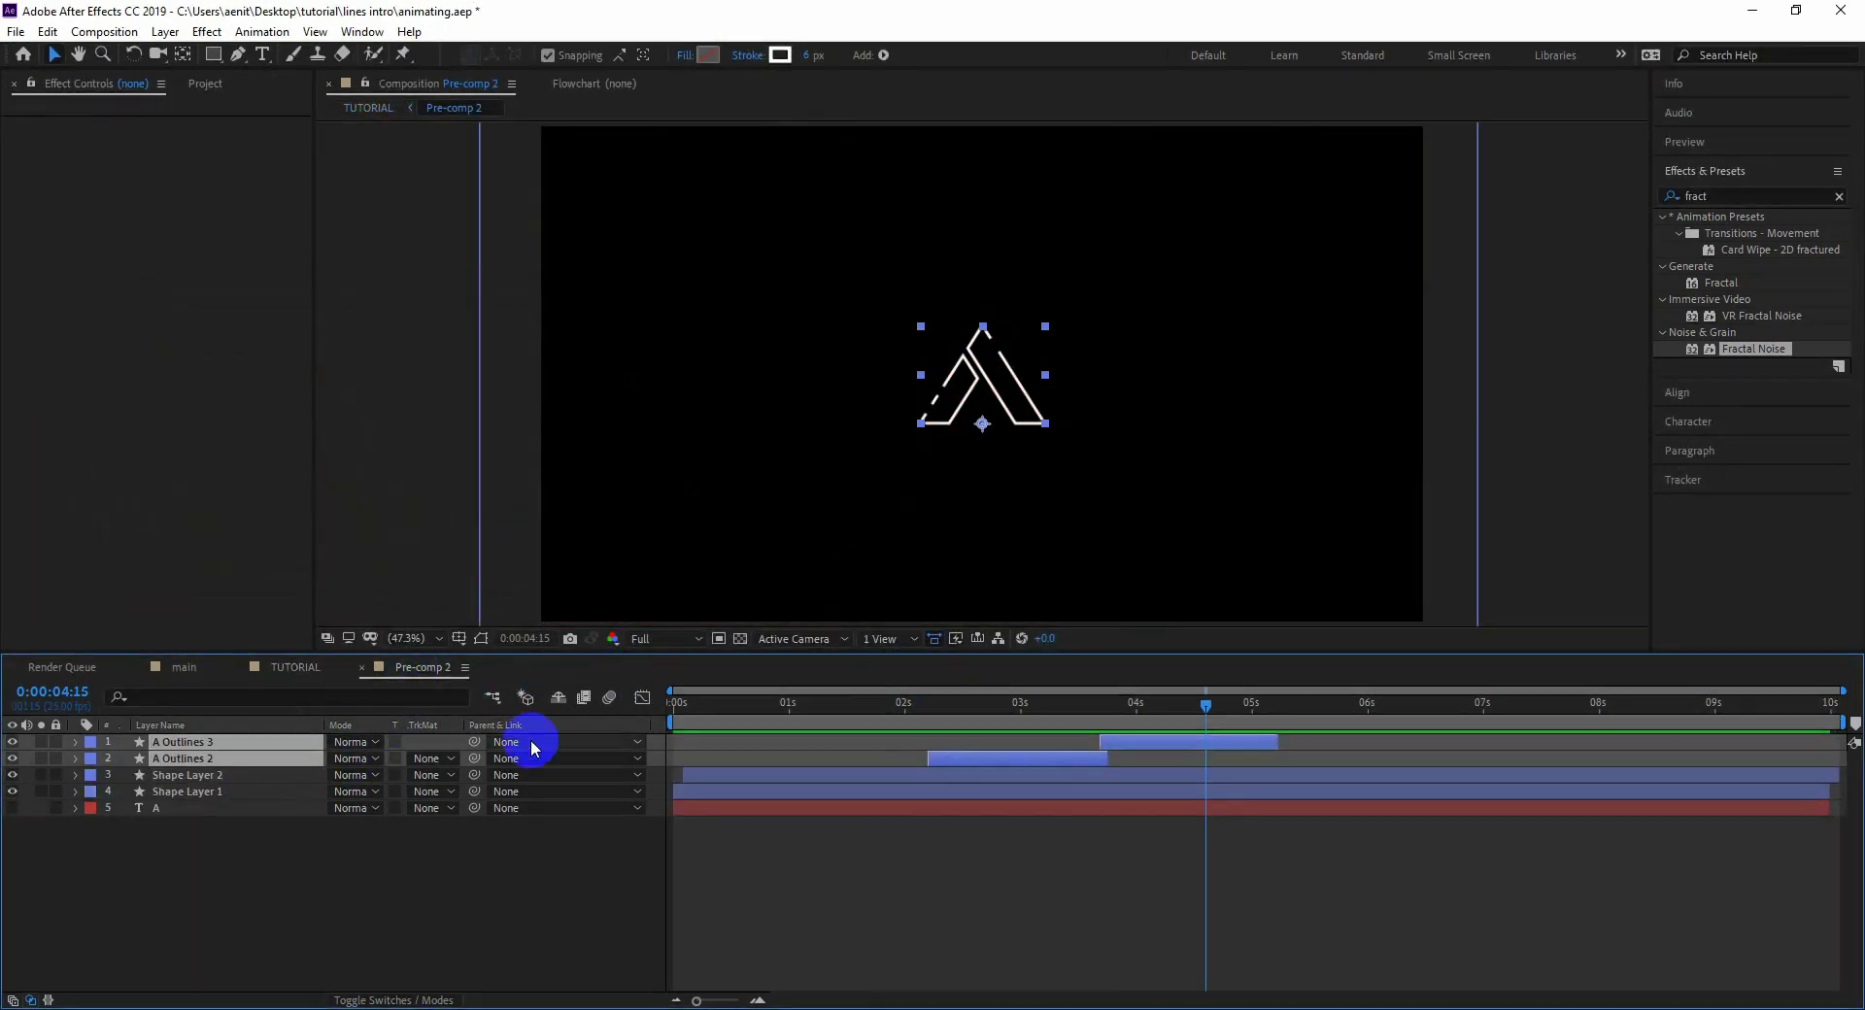
click(780, 55)
drag(330, 452, 345, 321)
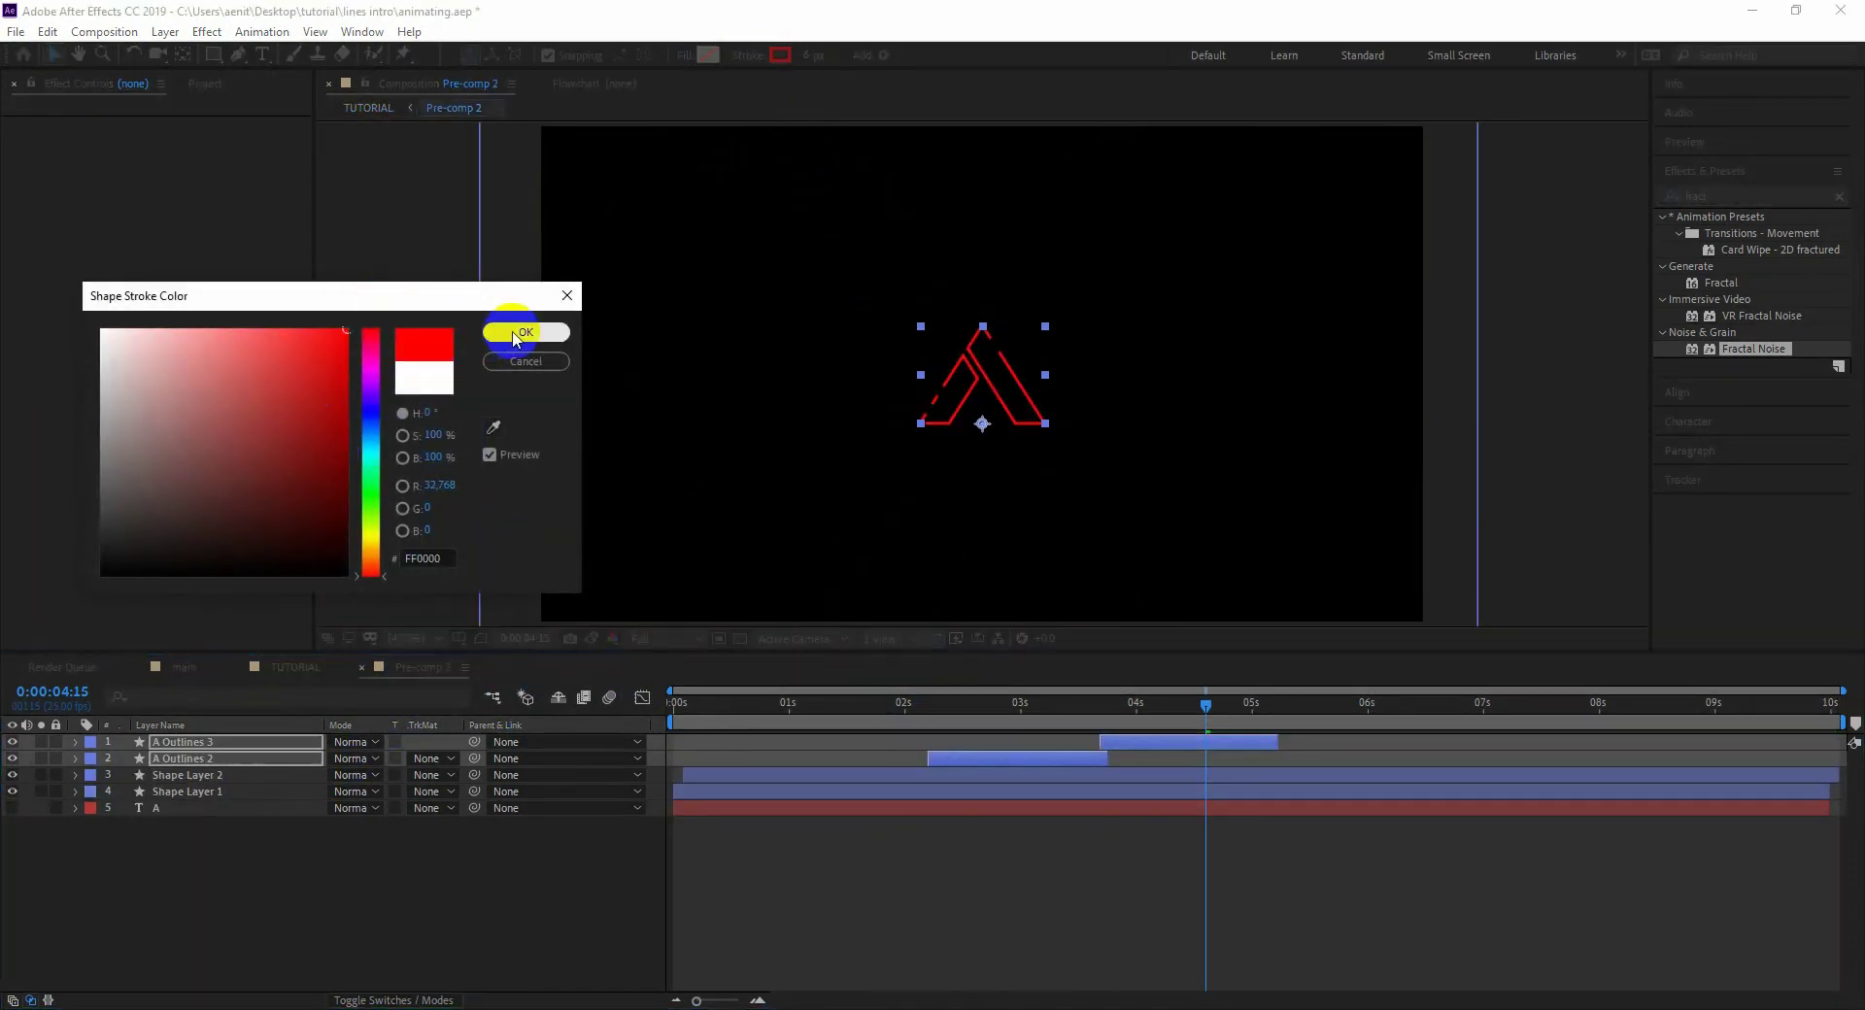
click(523, 334)
click(304, 668)
drag(935, 724, 869, 704)
key(space)
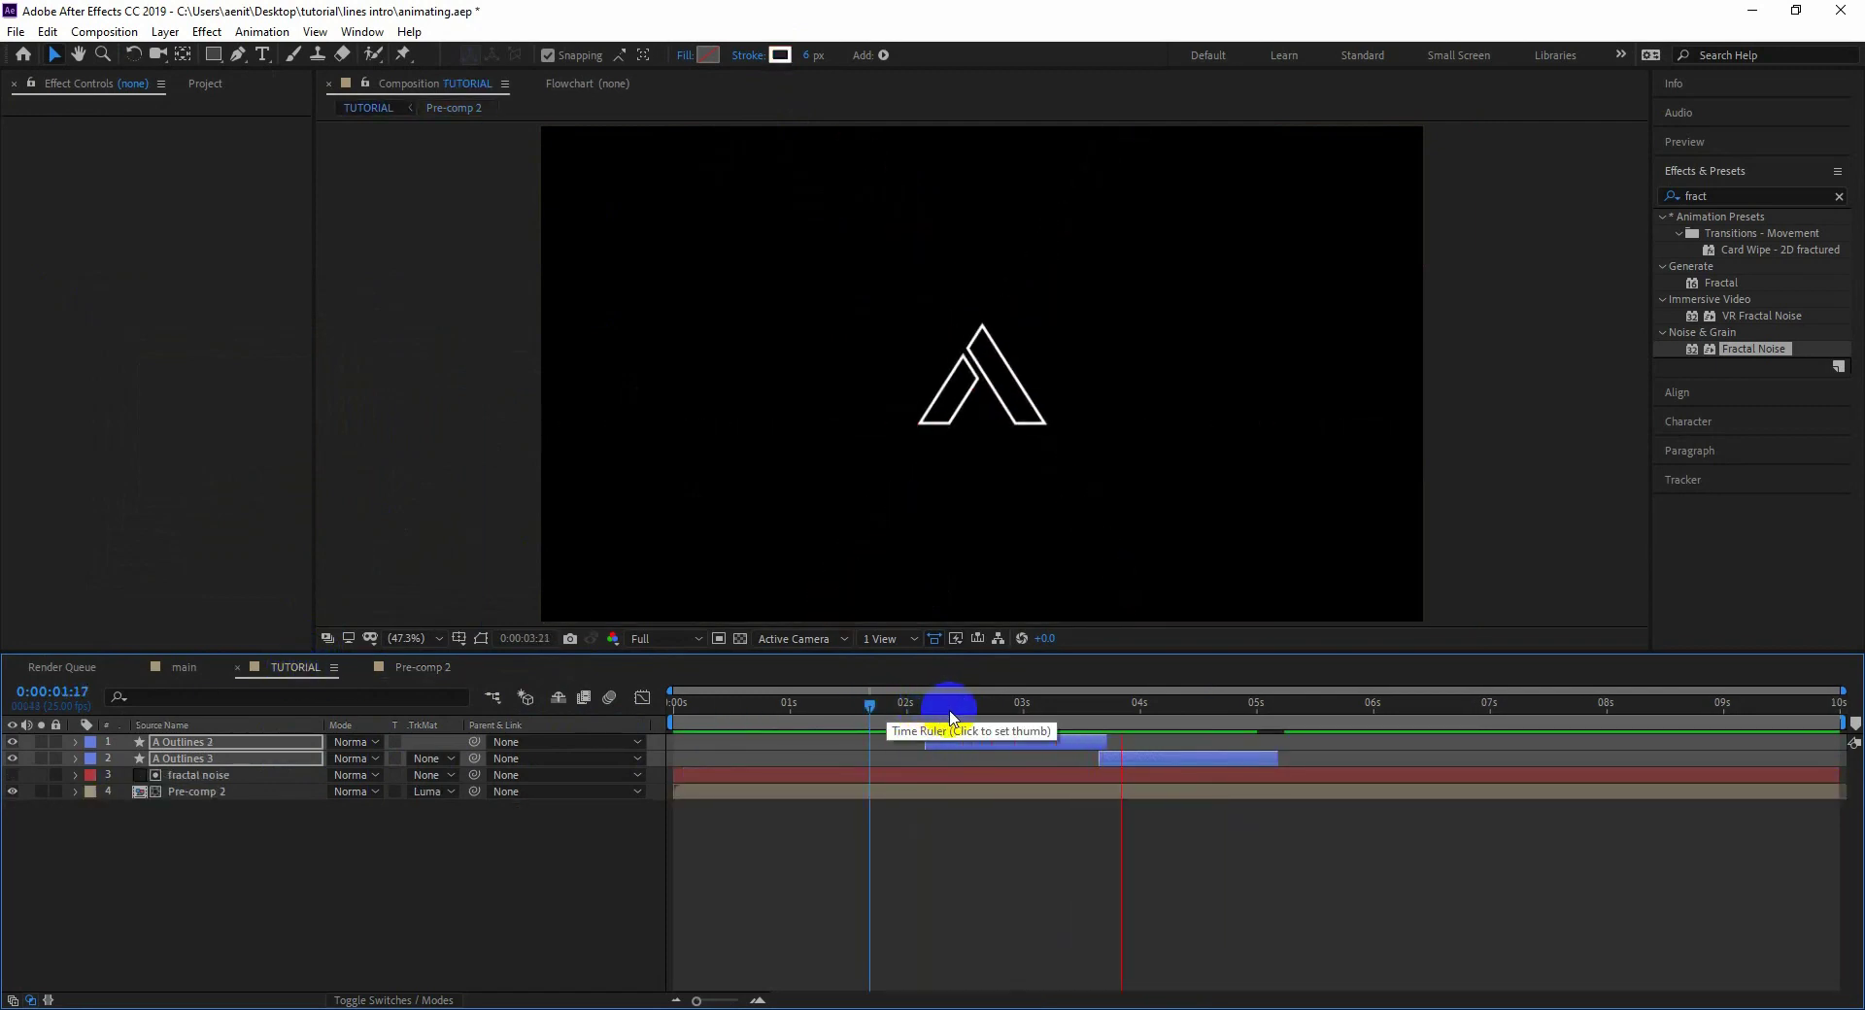
mouse_move(953, 719)
mouse_down()
mouse_move(899, 701)
mouse_move(1154, 772)
mouse_move(1245, 772)
mouse_up()
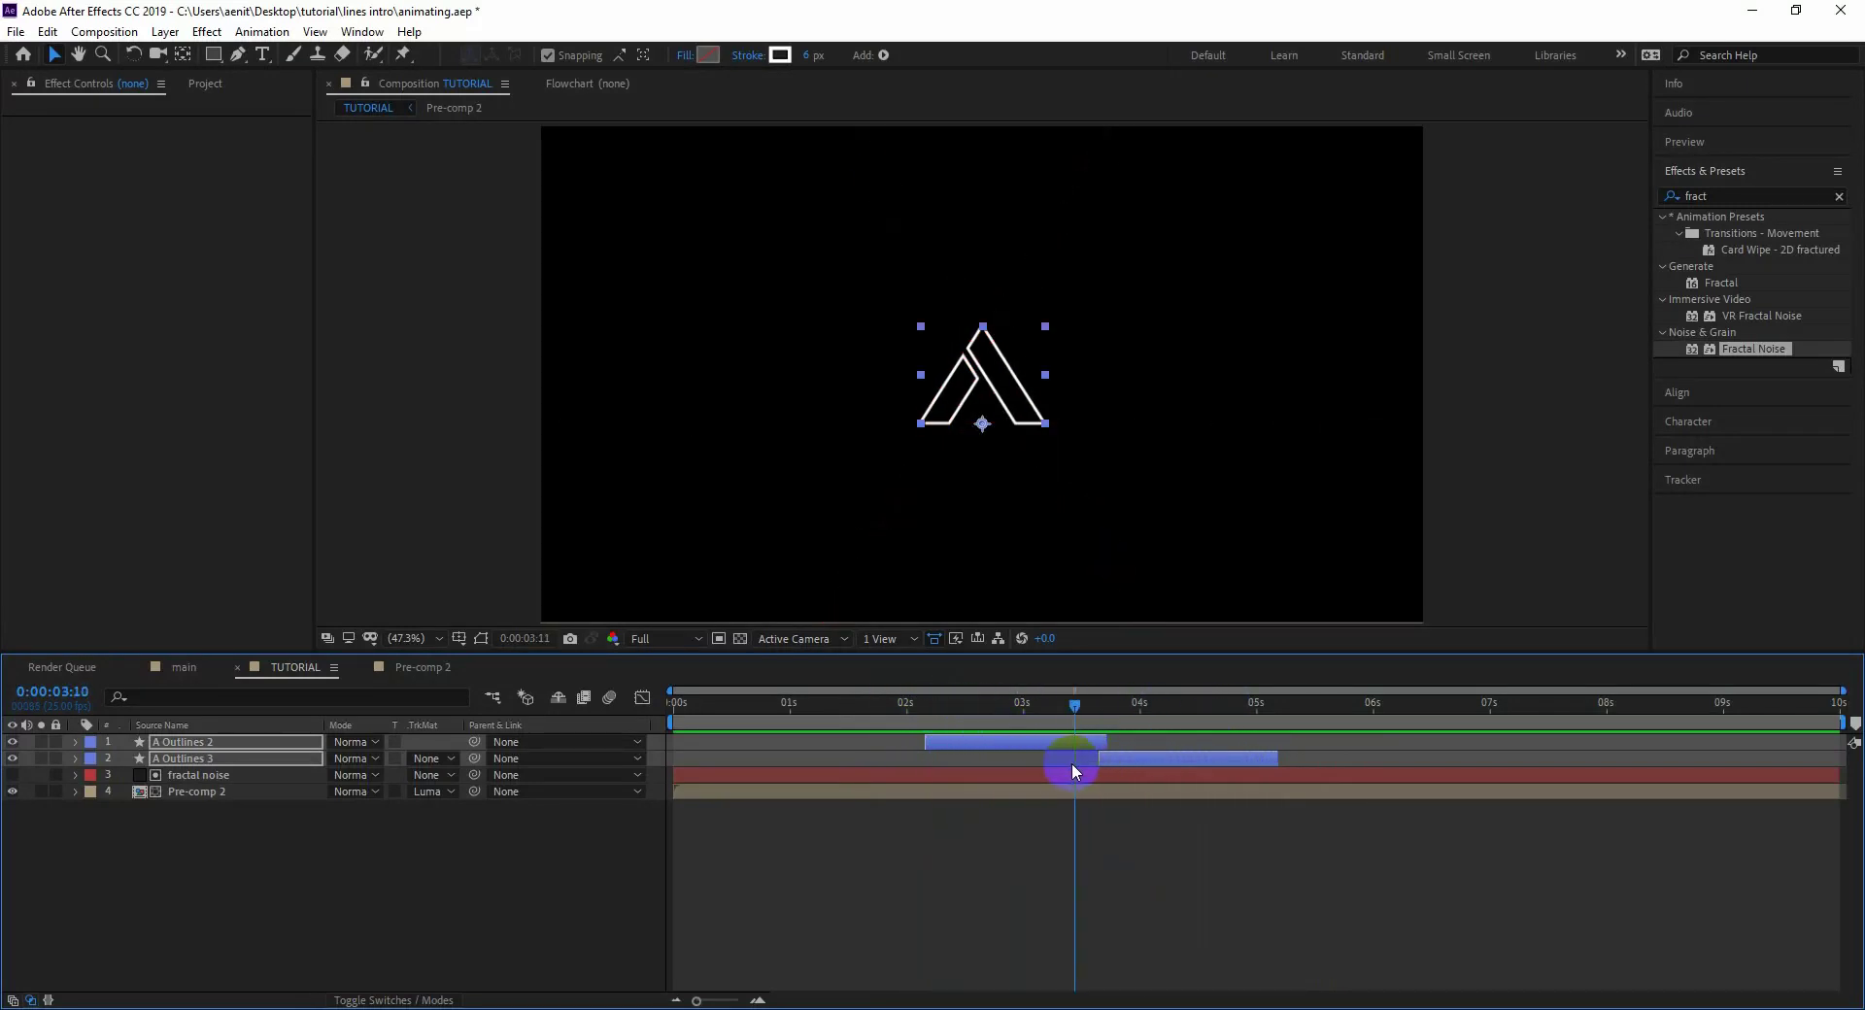
drag(970, 765, 911, 832)
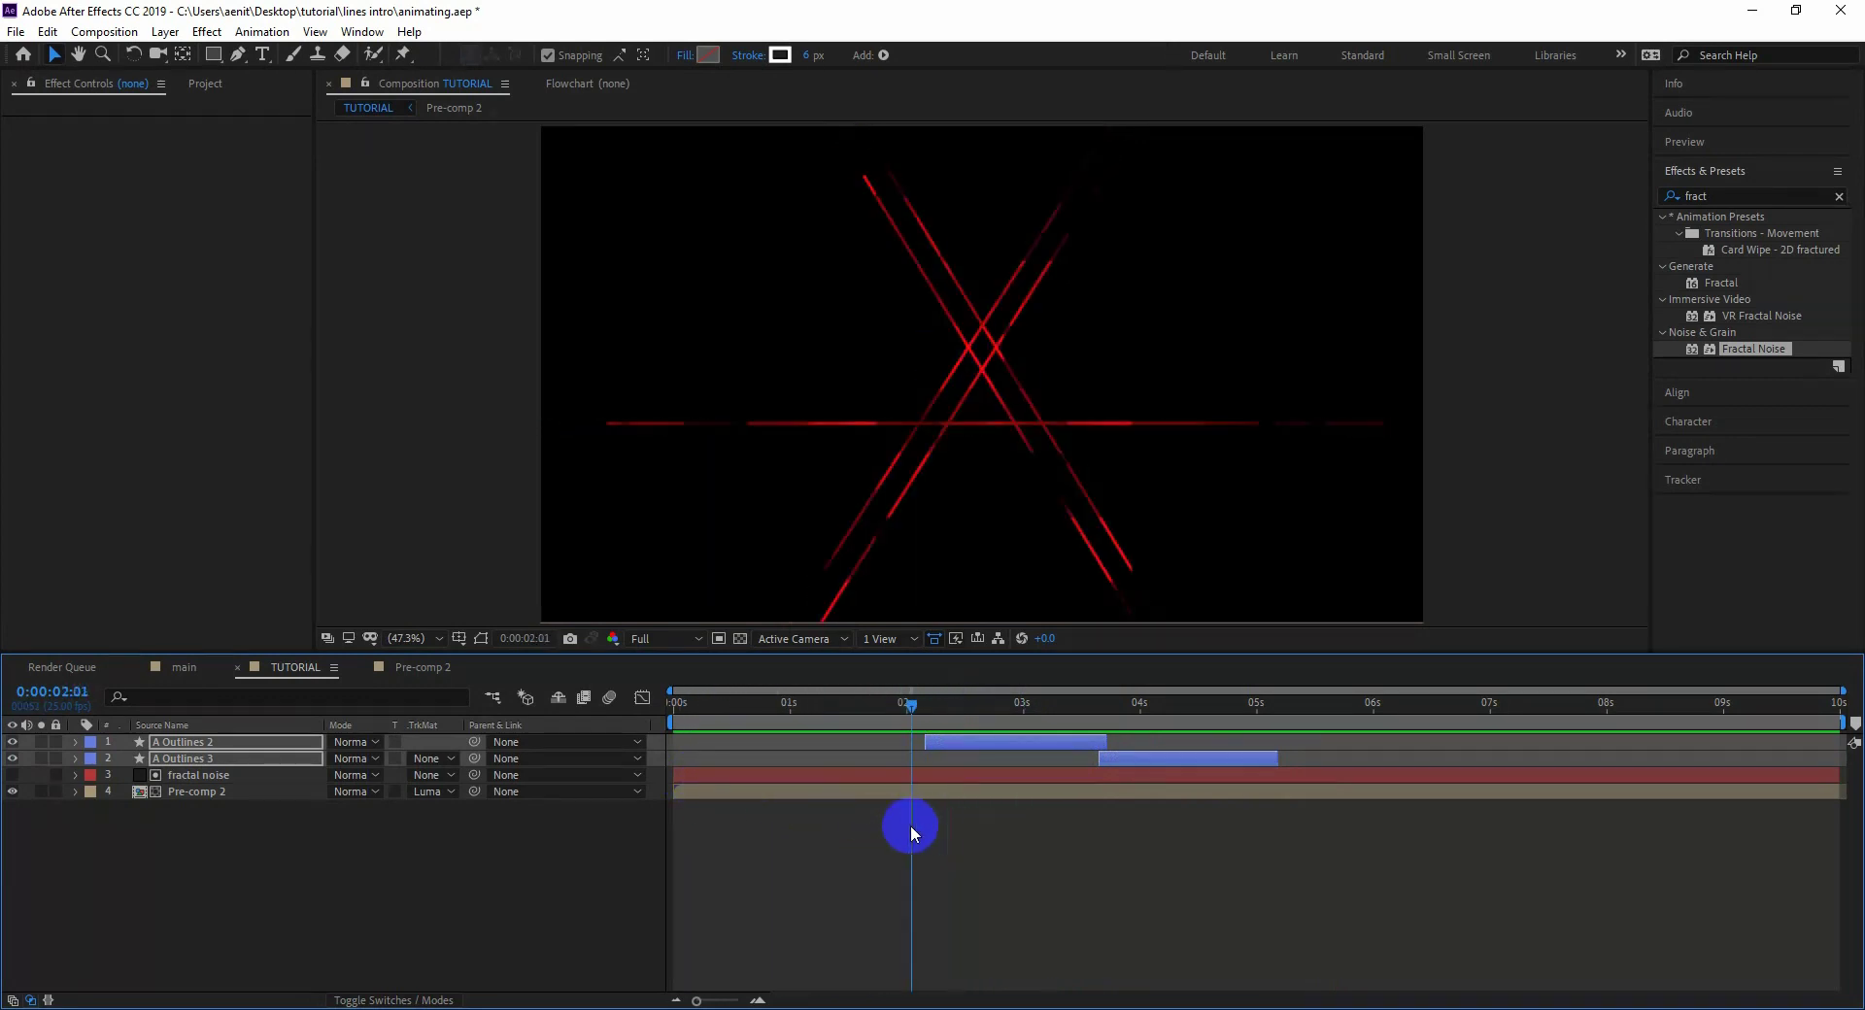
- Search the effects for "low" to find the Glow effect in the Stylize category
click(1736, 195)
text(low)
scroll(1690, 379, down, 5)
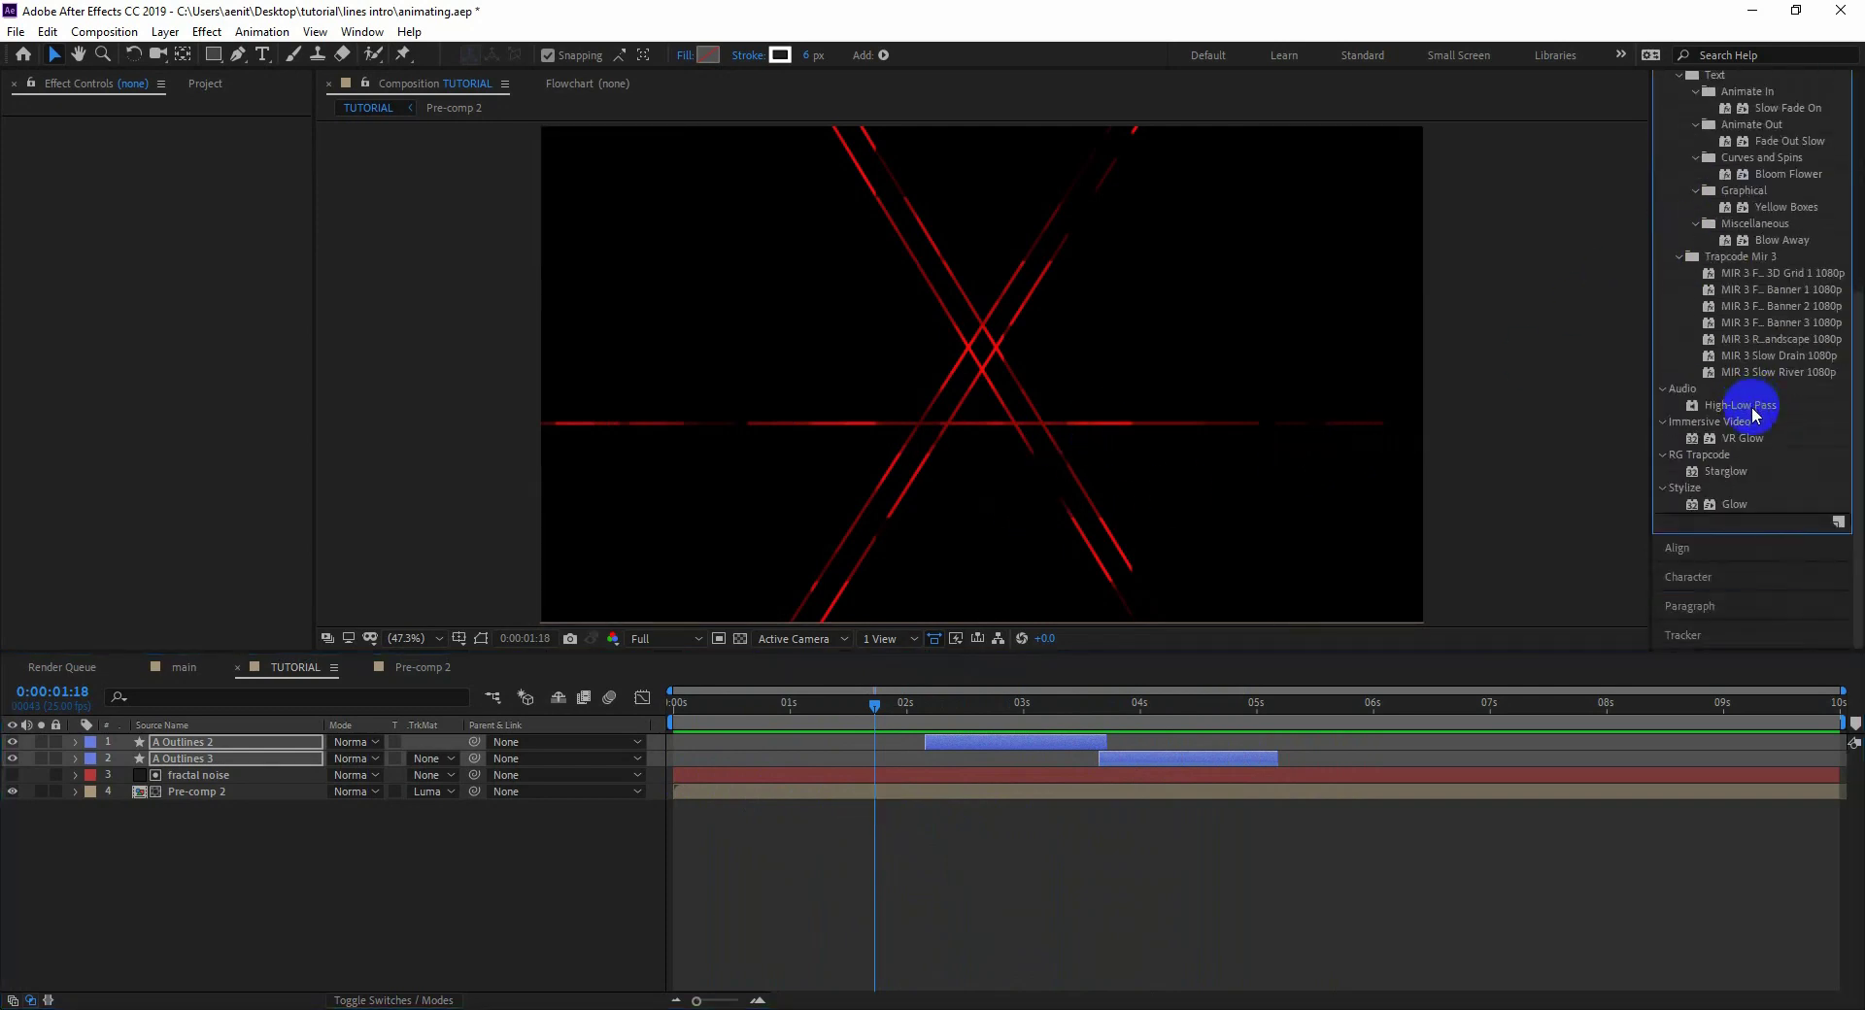